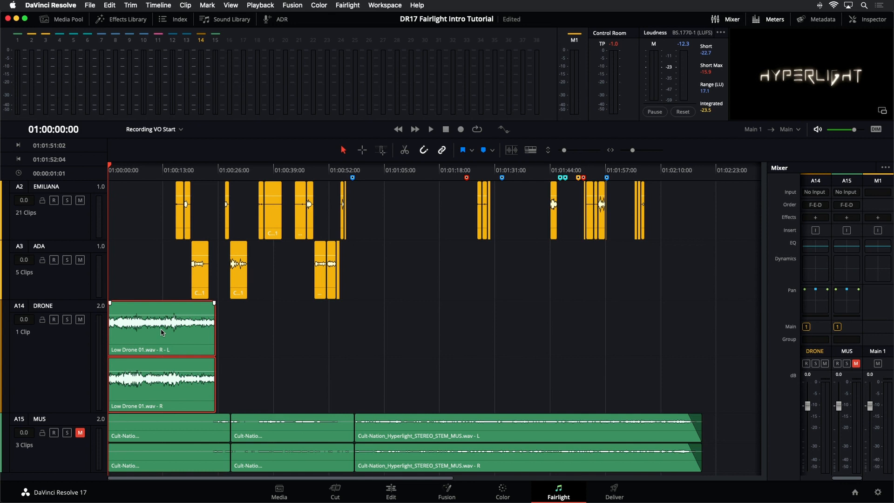
Duplicate the Low Drone 01.wav clip on the DRONE track, move the copy over the end of the original, and save
drag(161, 332, 251, 343)
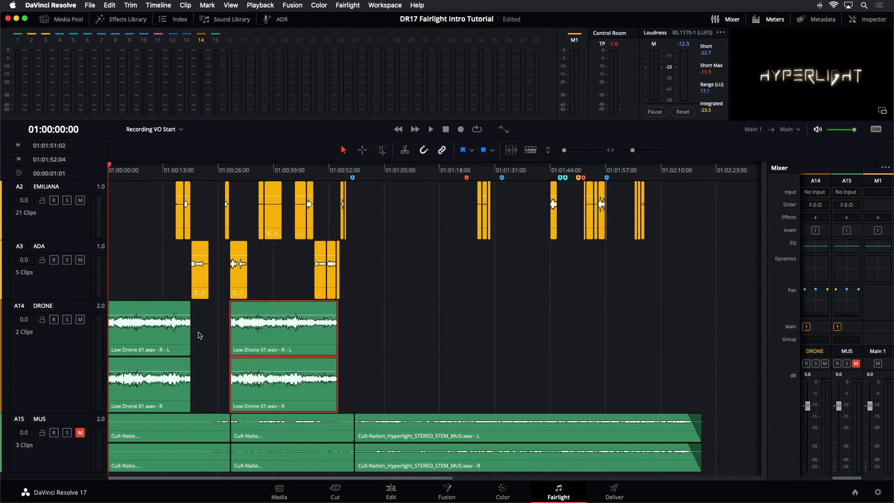
drag(188, 337, 214, 338)
drag(268, 340, 203, 337)
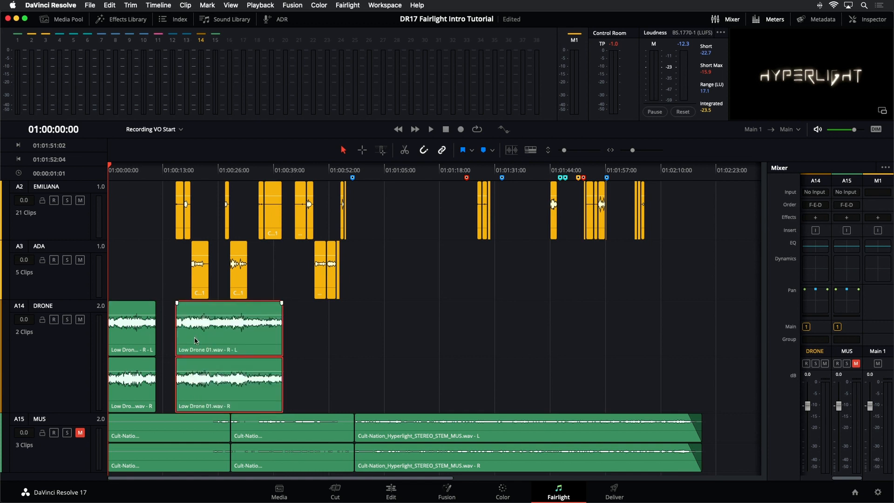
key(super+s)
Turn on Layered Audio Editing and separate the two drone clips, extending the first back to its full length
click(158, 5)
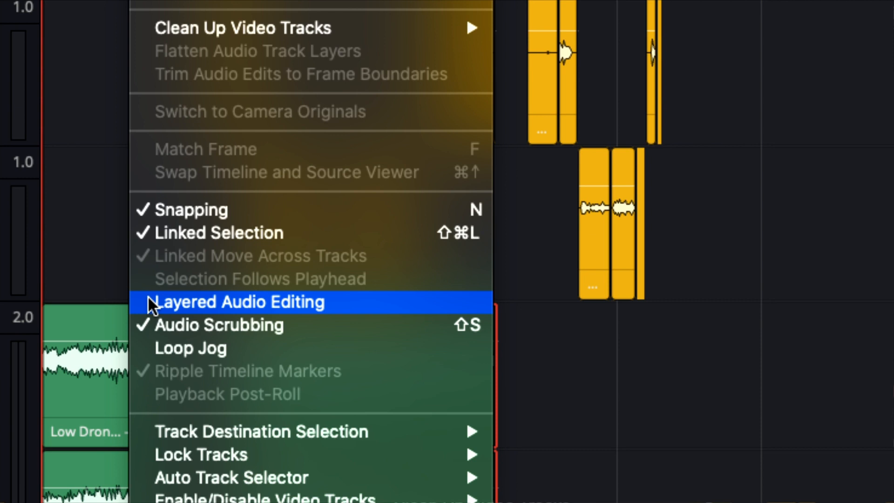
click(146, 302)
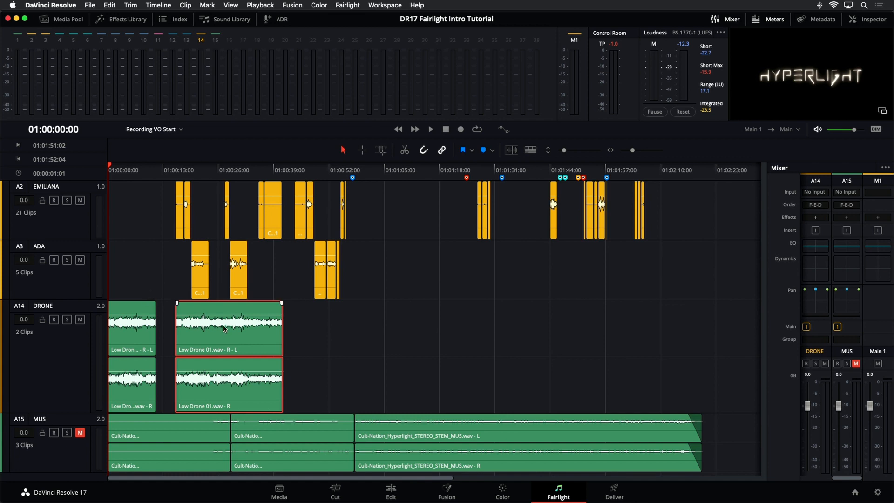
drag(224, 329, 343, 333)
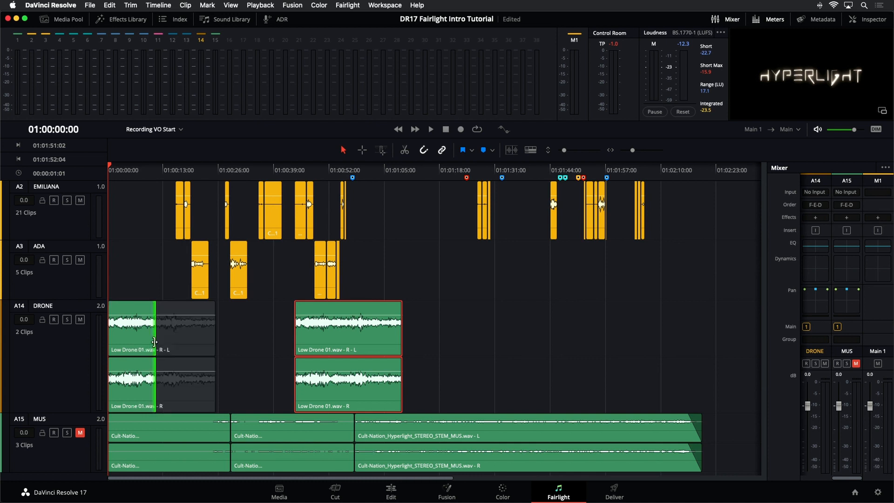
drag(154, 341, 215, 341)
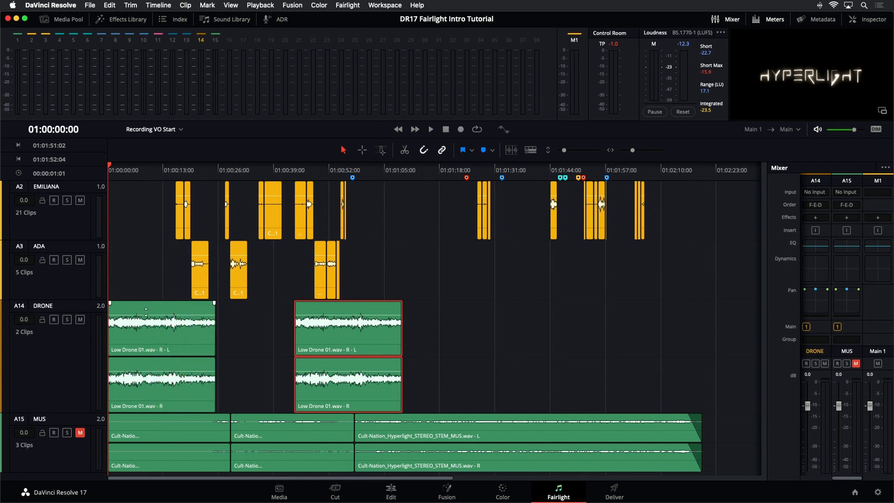
Add a short fade-in to each drone clip and overlap the second clip onto the end of the first, saving the project
drag(111, 302, 122, 302)
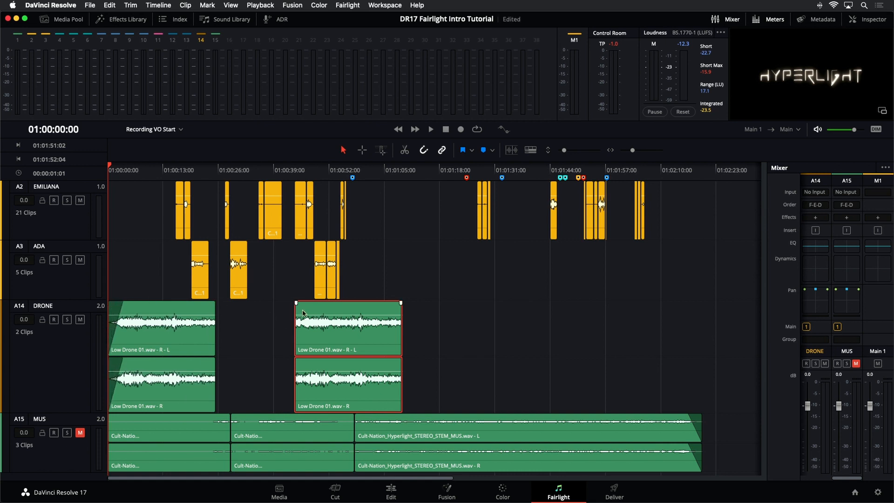
drag(296, 302, 308, 302)
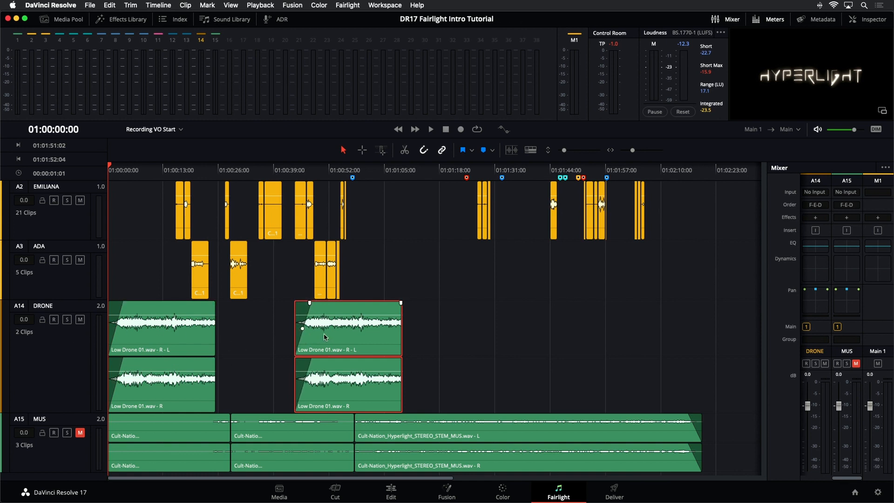
drag(332, 335, 234, 345)
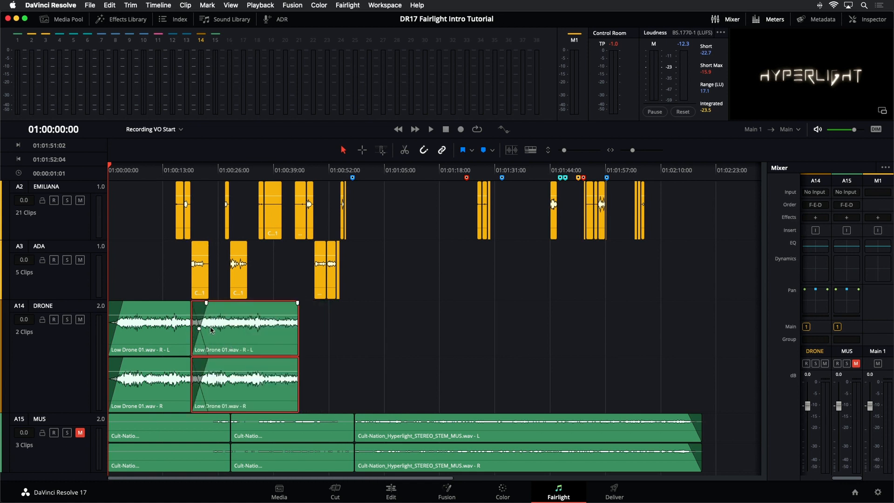
mouse_move(211, 330)
mouse_down()
mouse_move(278, 329)
mouse_move(229, 332)
mouse_up()
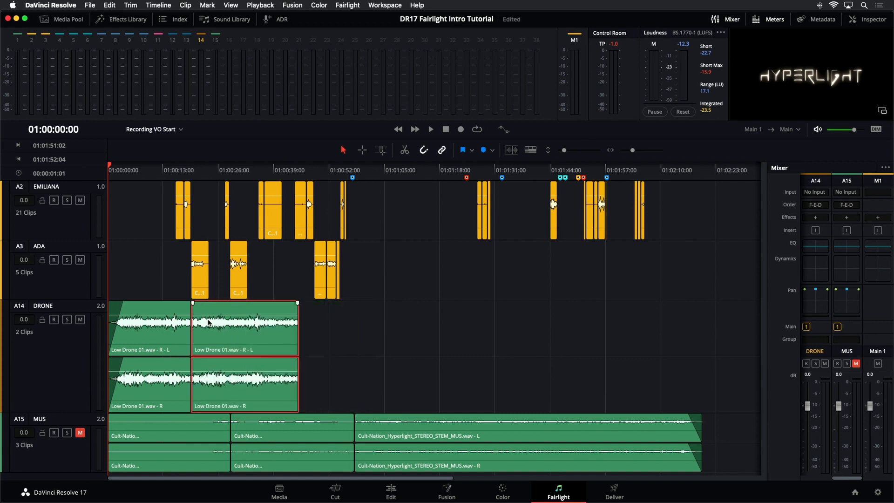
key(super+s)
Add a fade-in to the start of the second DRONE clip so it crossfades with the overlapped first clip
click(74, 357)
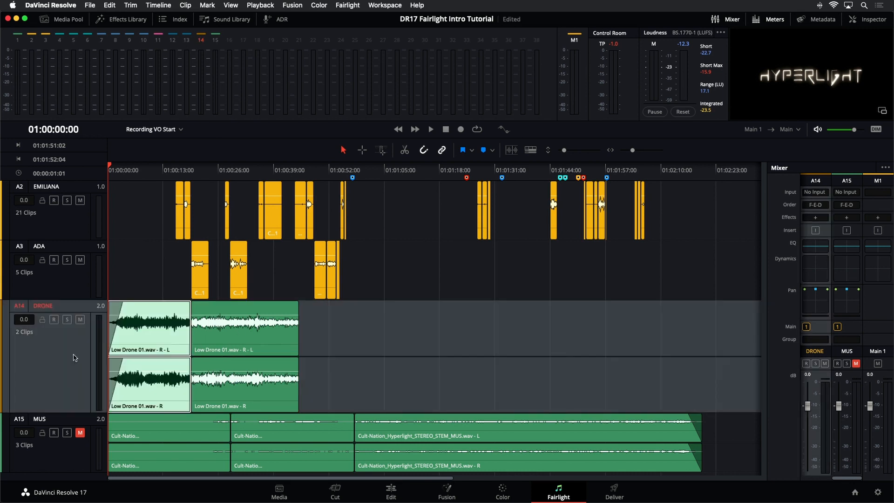
scroll(73, 357, up, 1)
scroll(73, 358, down, 2)
scroll(75, 357, up, 2)
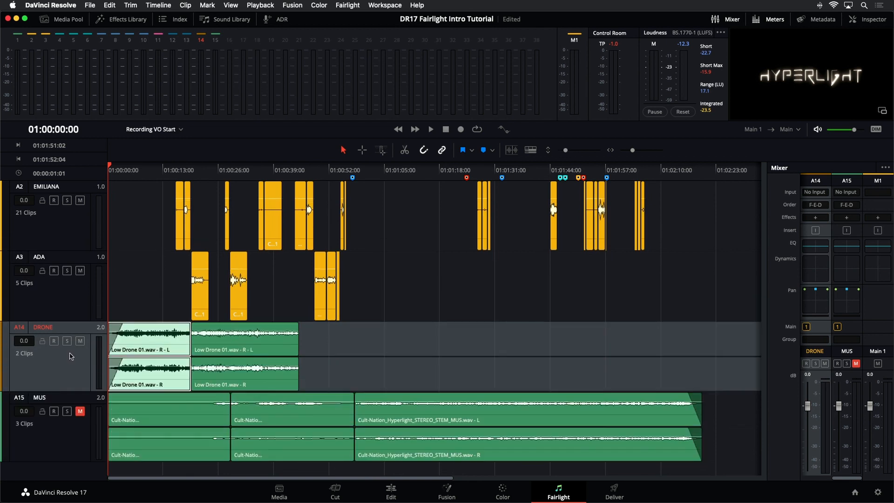
scroll(71, 356, up, 4)
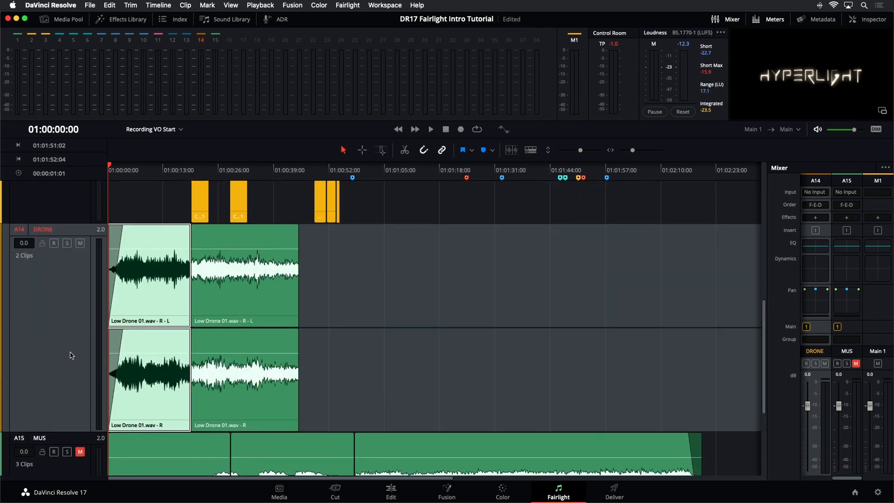
scroll(71, 356, up, 2)
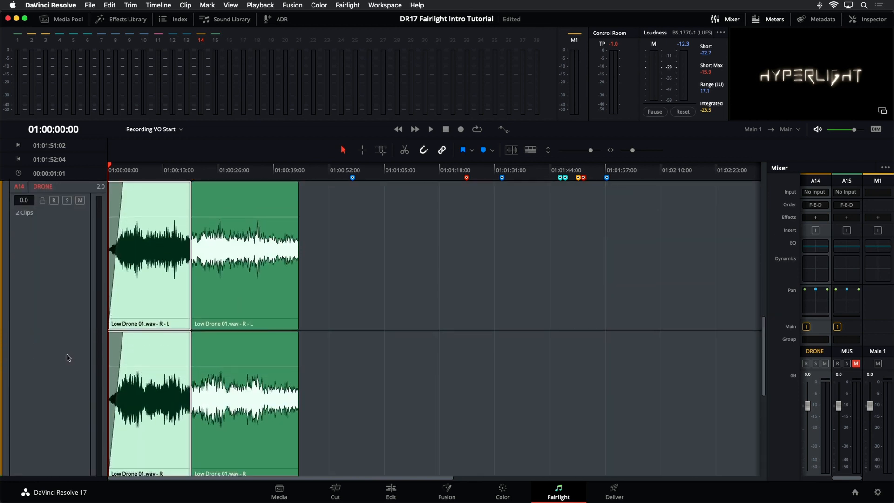
scroll(68, 358, down, 1)
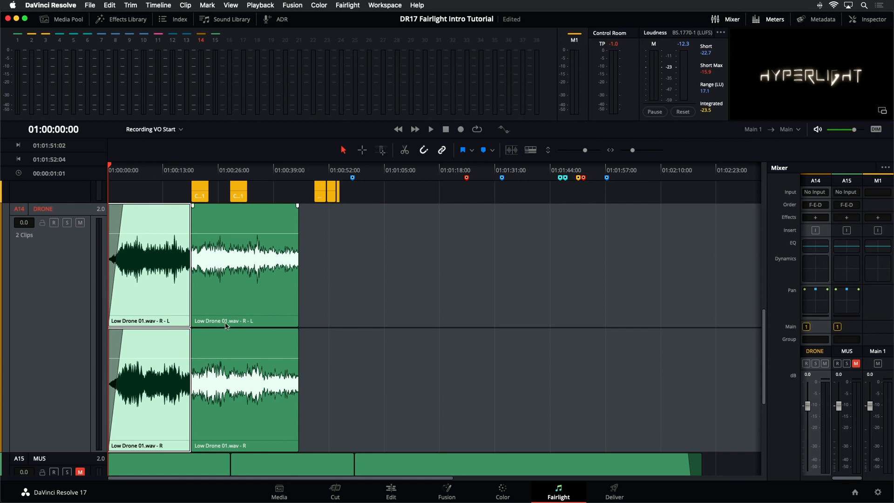
key(super+=)
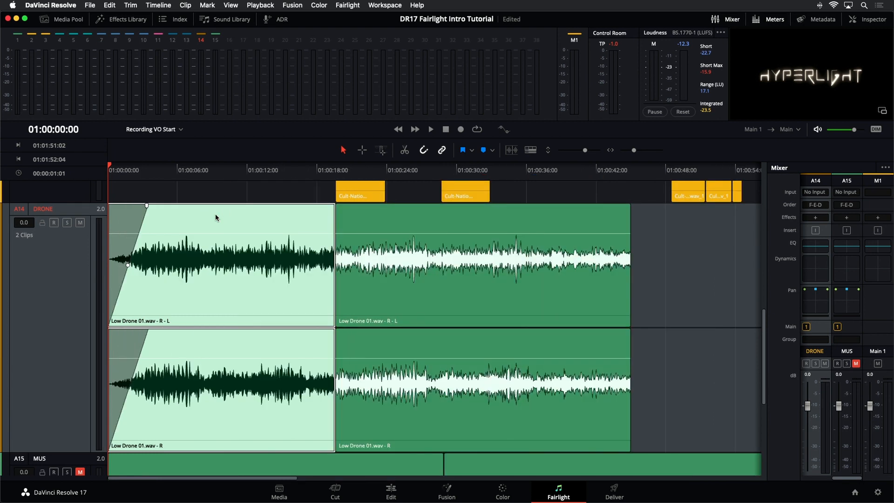
drag(412, 285, 389, 289)
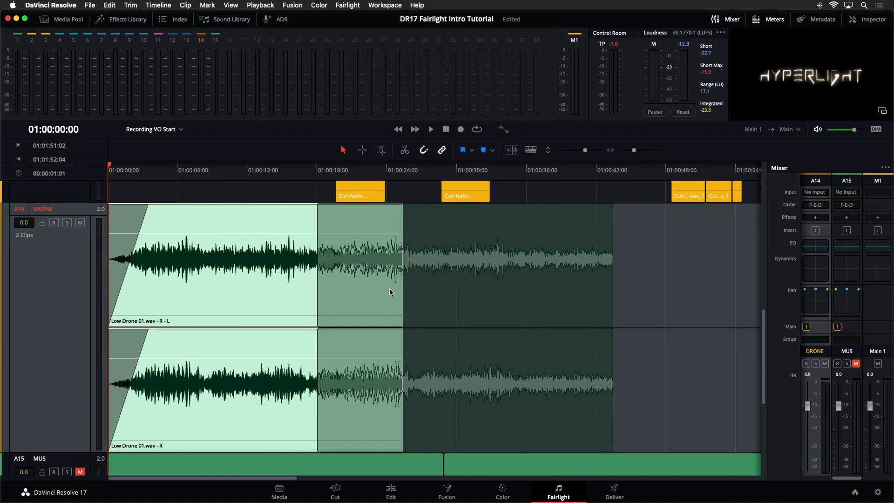
drag(389, 289, 412, 288)
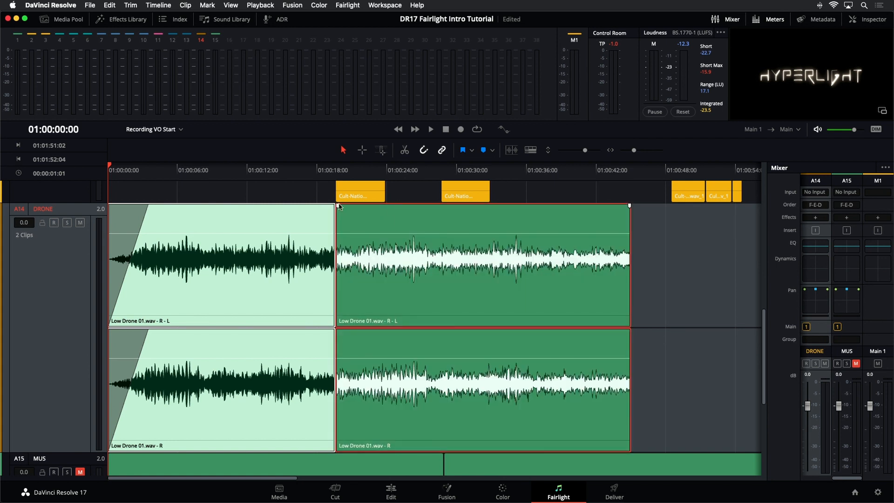
drag(339, 205, 382, 208)
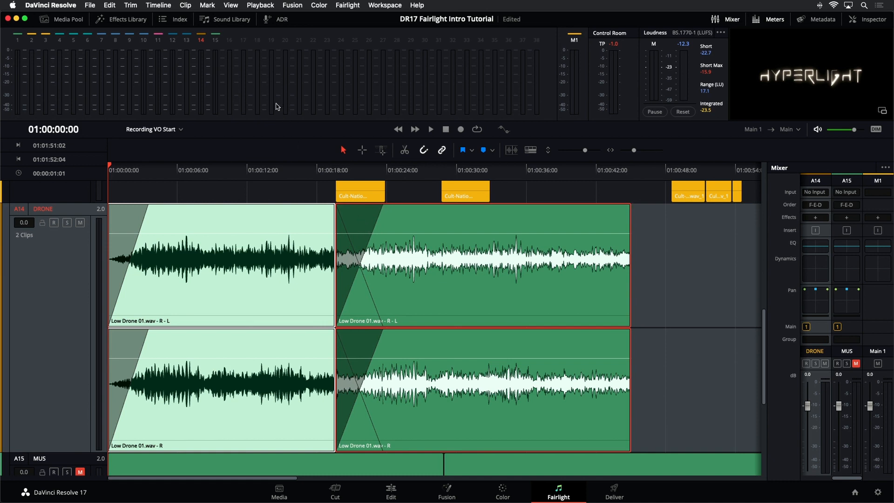
Show the audio track layers to inspect how the two drone clips overlap, and hide them again
click(231, 6)
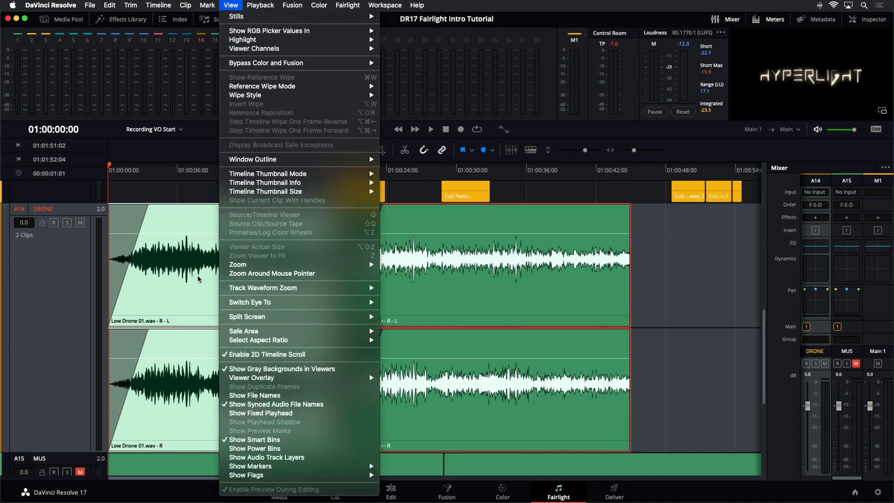
mouse_move(231, 464)
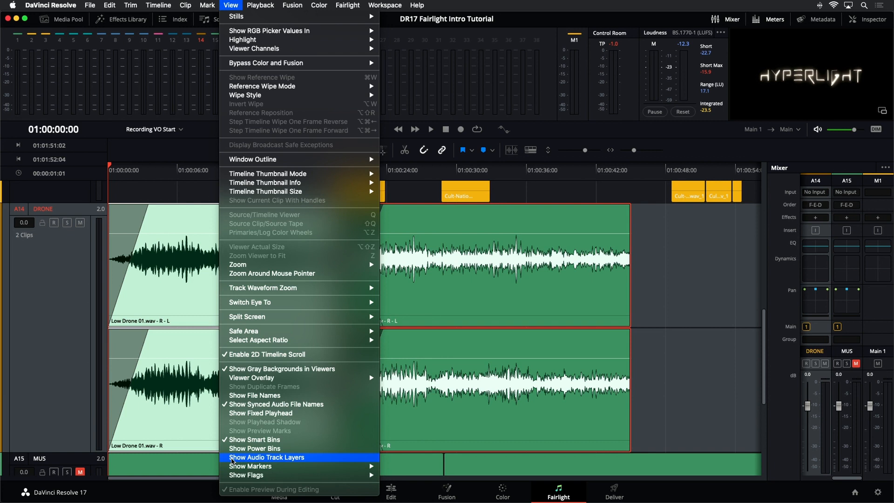
click(233, 458)
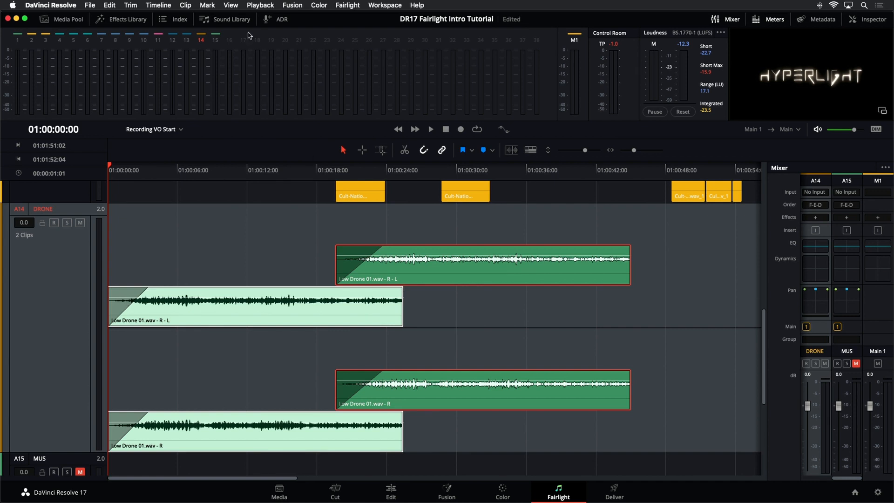
click(230, 5)
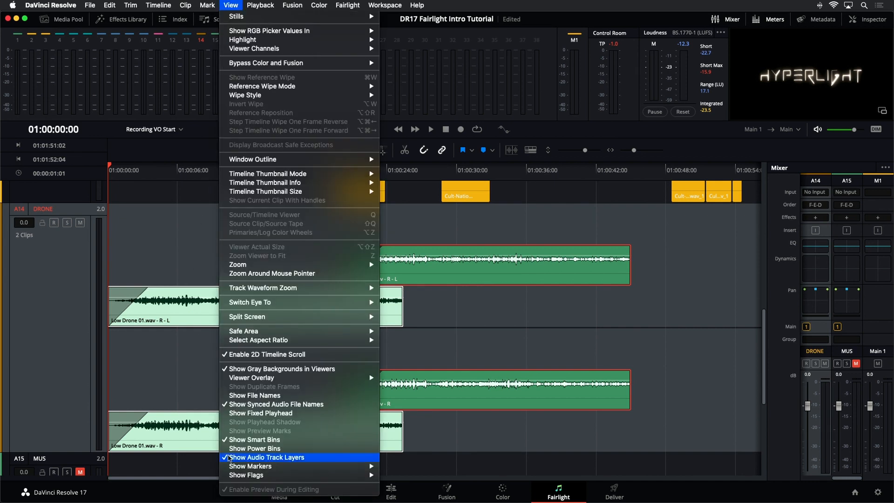
click(232, 457)
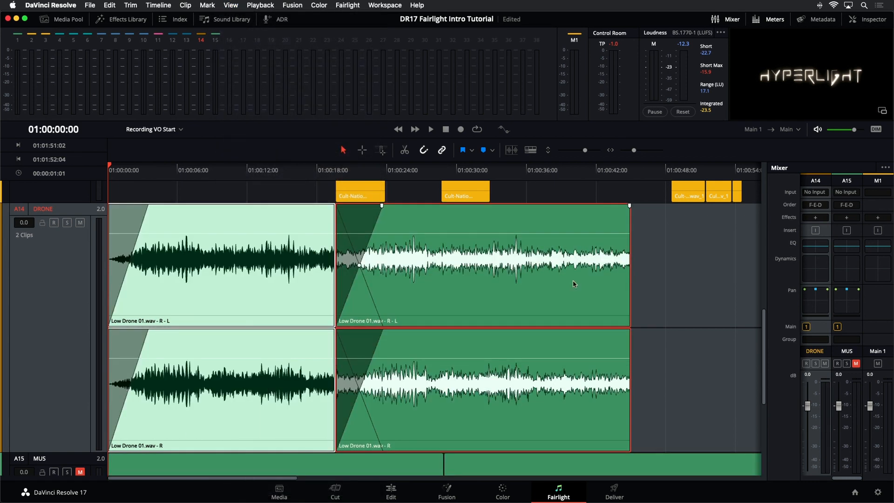
Duplicate the faded drone clip repeatedly until seven overlapping clips span the music's length, and lengthen the last clip's fade-in
key(super+minus)
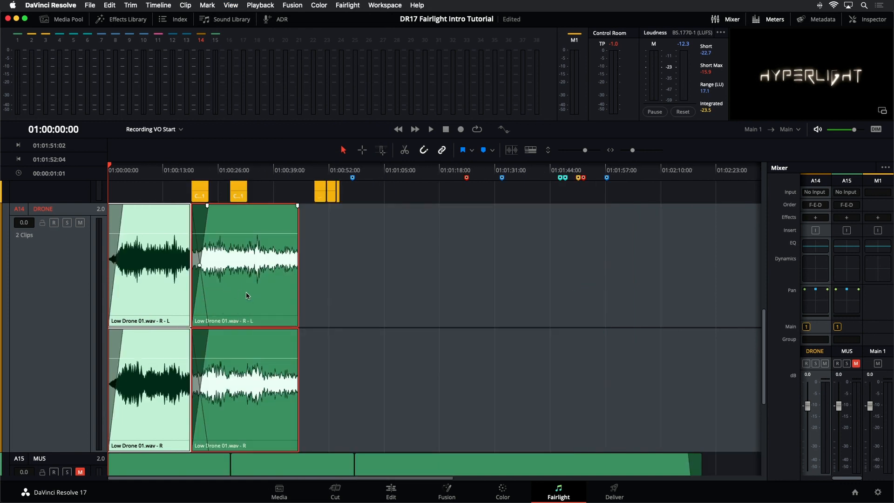
drag(246, 293, 644, 268)
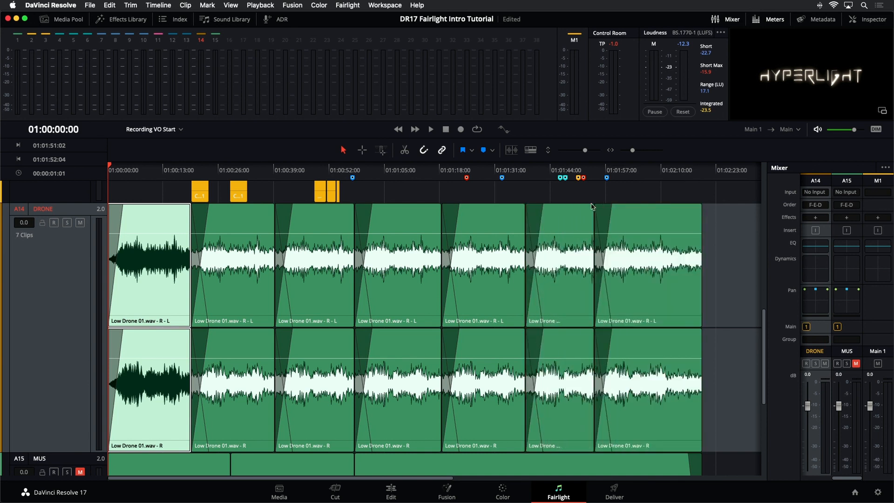
mouse_move(610, 205)
mouse_down()
mouse_move(630, 205)
mouse_move(618, 206)
mouse_up()
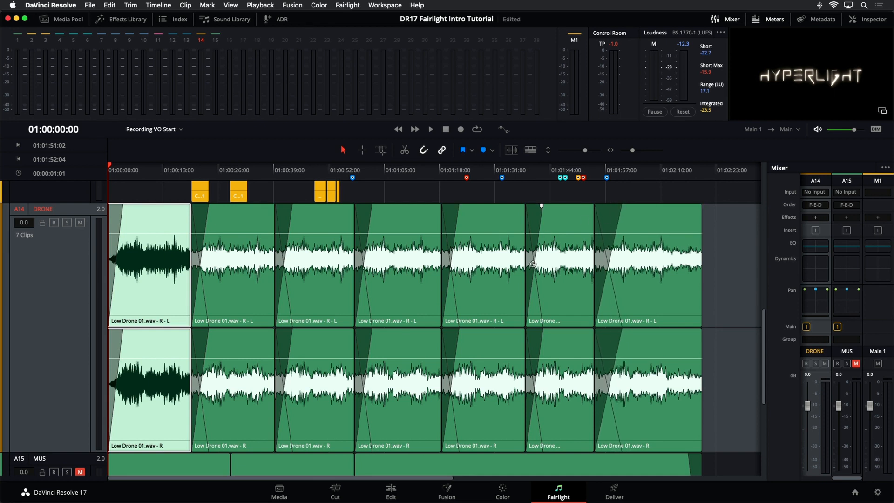
drag(533, 248, 532, 257)
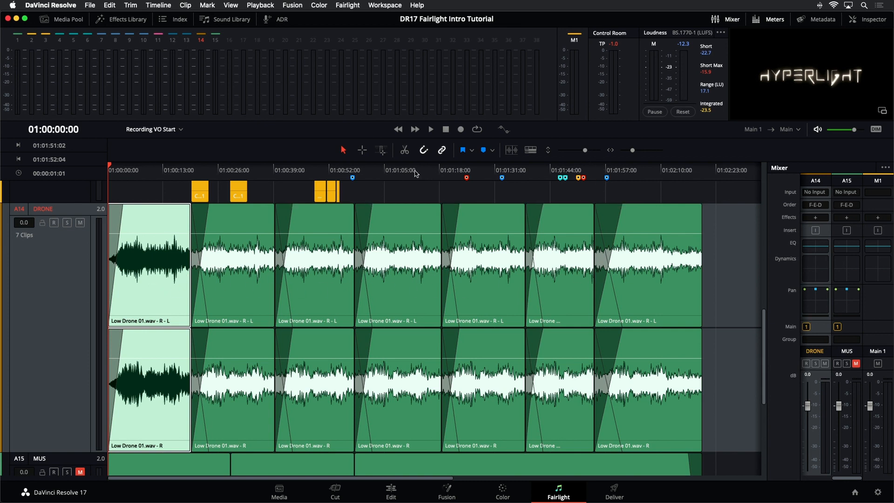
Play the timeline from 01:00:35:10 through the crossfade between the second and third drone clips
click(258, 174)
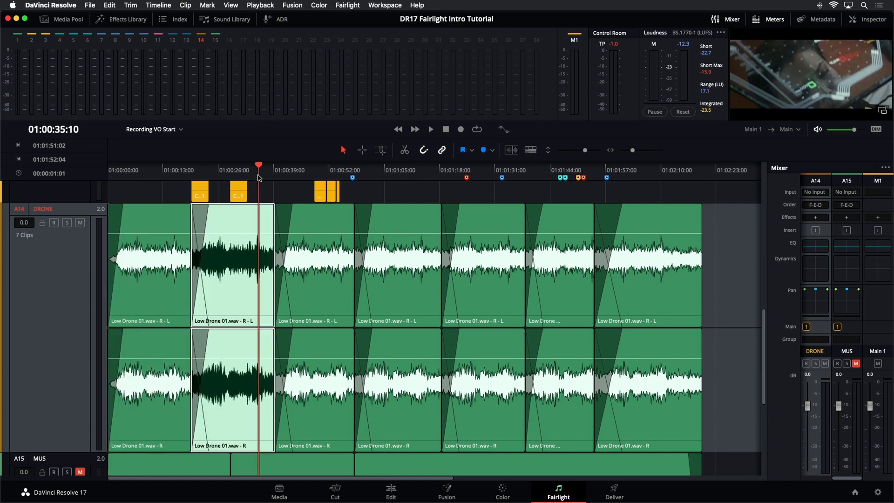
key(space)
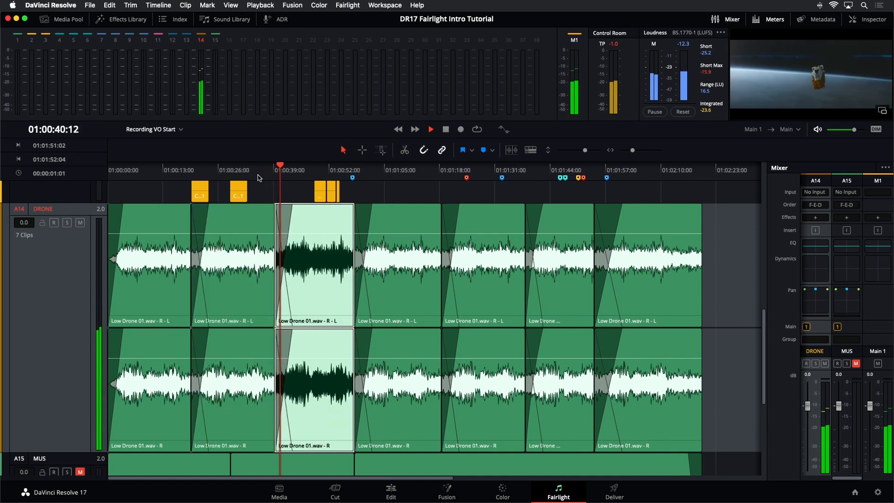
key(space)
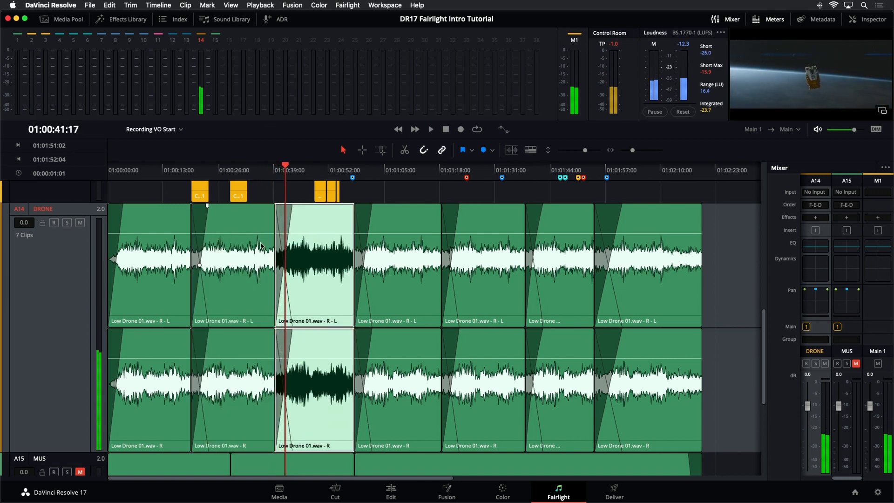
Reduce the track heights and show the audio track layers to inspect how all seven drone clips are staggered, hiding them again
drag(584, 150, 566, 151)
click(447, 275)
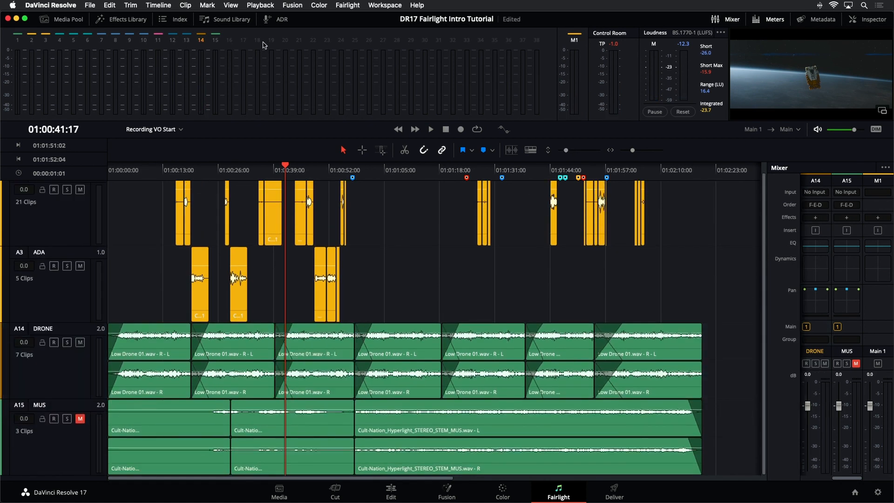
click(232, 5)
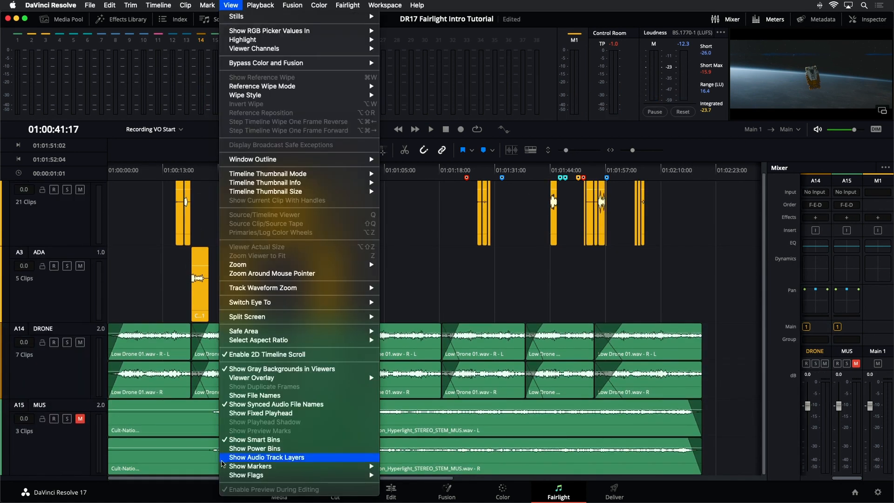
click(227, 457)
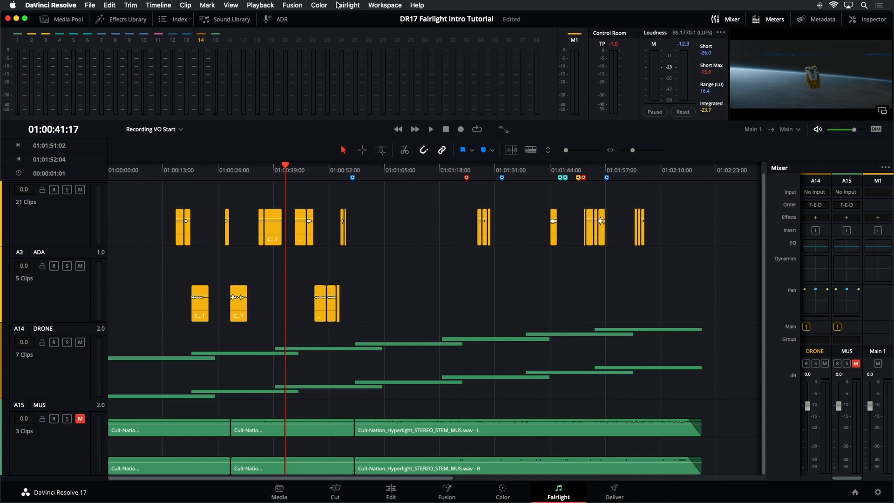
click(230, 5)
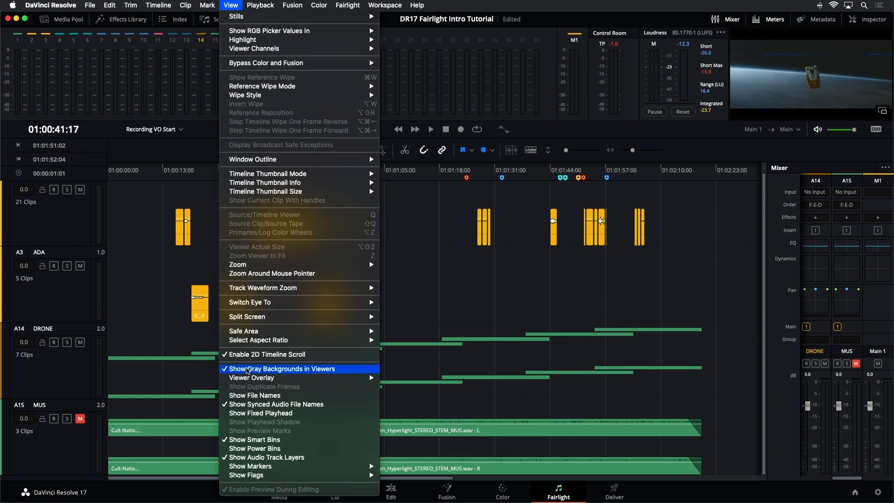
click(286, 457)
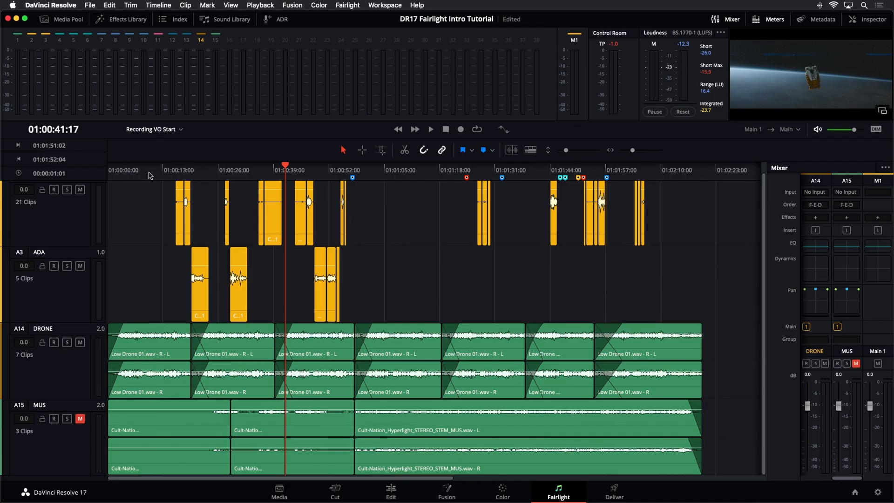
Widen the Mixer, lower the DRONE track's fader to about -15 dB and play the timeline from 01:00:13:03
click(149, 173)
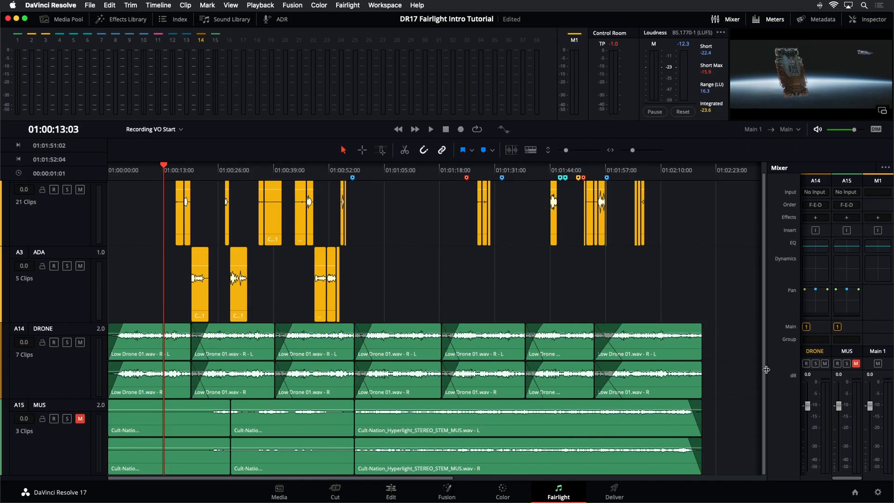
drag(762, 374, 701, 374)
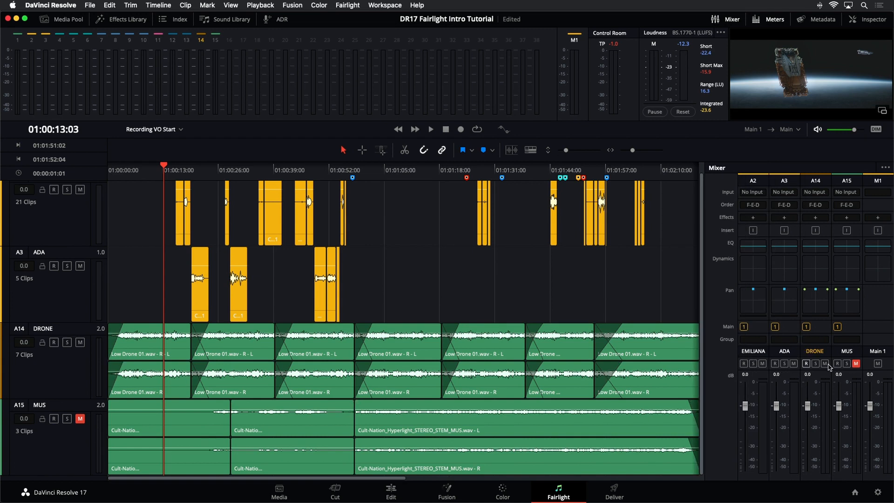
click(817, 378)
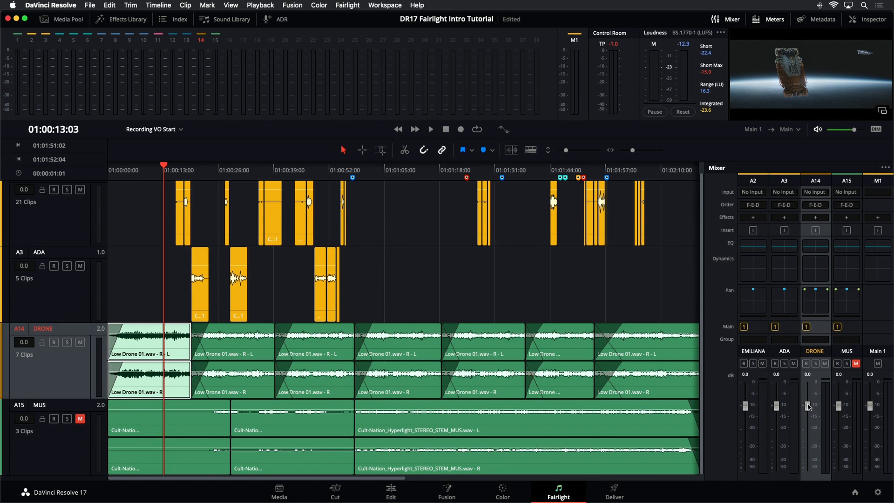
drag(807, 405, 806, 438)
key(space)
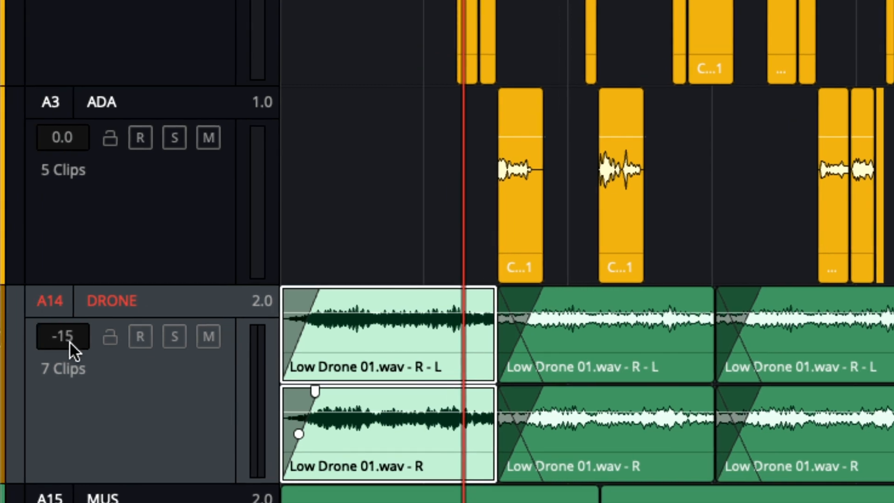
Try adjusting the DRONE track level to about -14 dB in its track header, and reset the fader to 0.0
drag(65, 345, 86, 299)
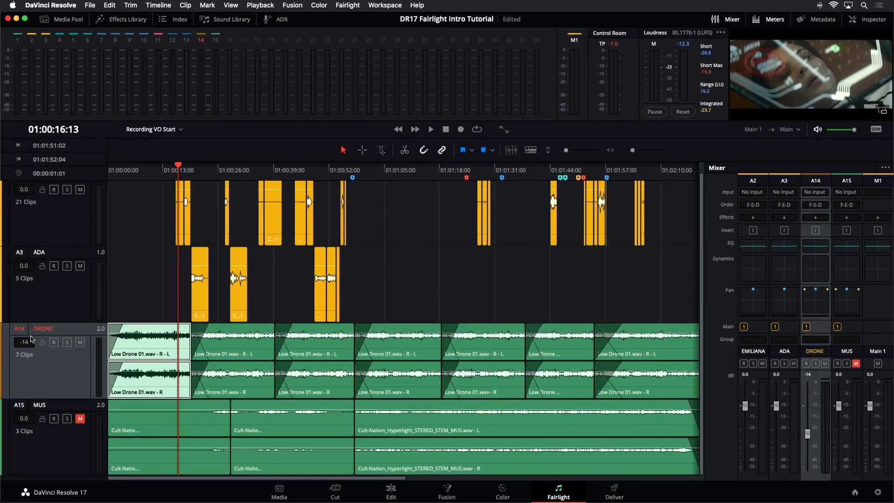
mouse_move(26, 341)
mouse_down()
mouse_move(30, 382)
mouse_move(43, 296)
mouse_move(40, 368)
mouse_move(41, 291)
mouse_move(37, 360)
mouse_move(40, 300)
mouse_move(40, 320)
mouse_move(51, 328)
mouse_move(47, 356)
mouse_move(36, 343)
mouse_up()
key(super+s)
double_click(807, 434)
click(572, 278)
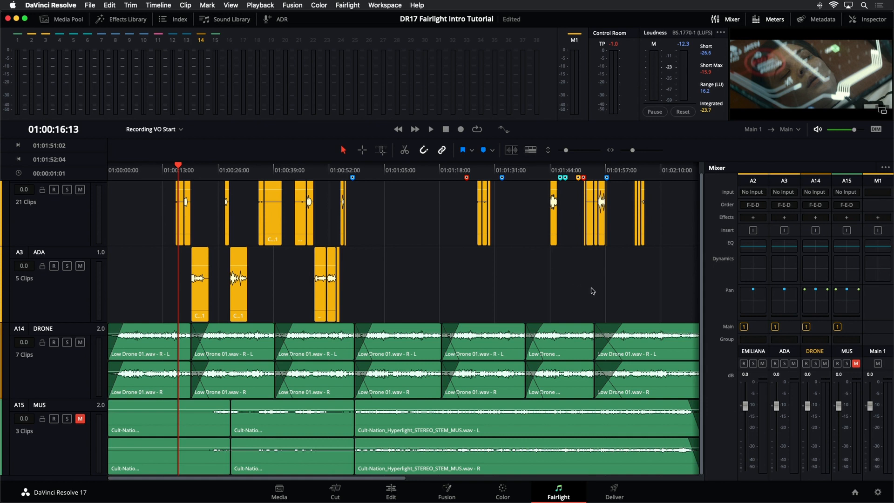
Select all seven DRONE clips and show their audio settings in the Inspector with the Mixer hidden
key(super+minus)
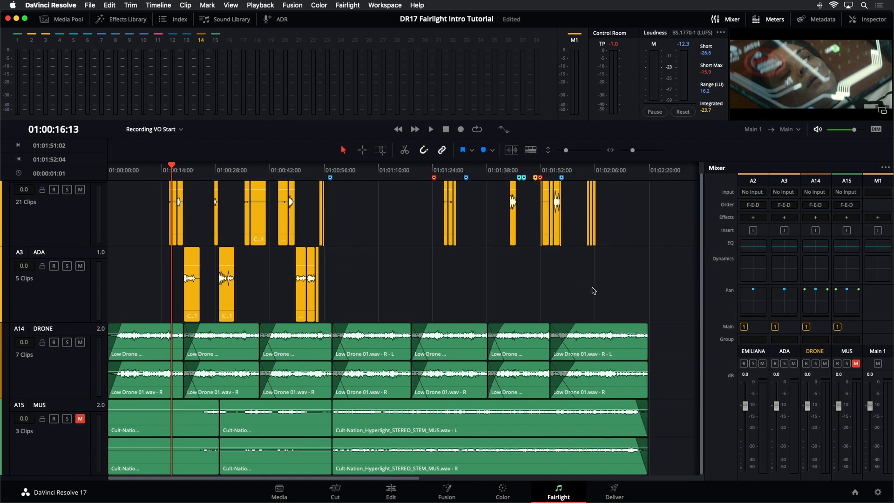
drag(671, 360, 149, 360)
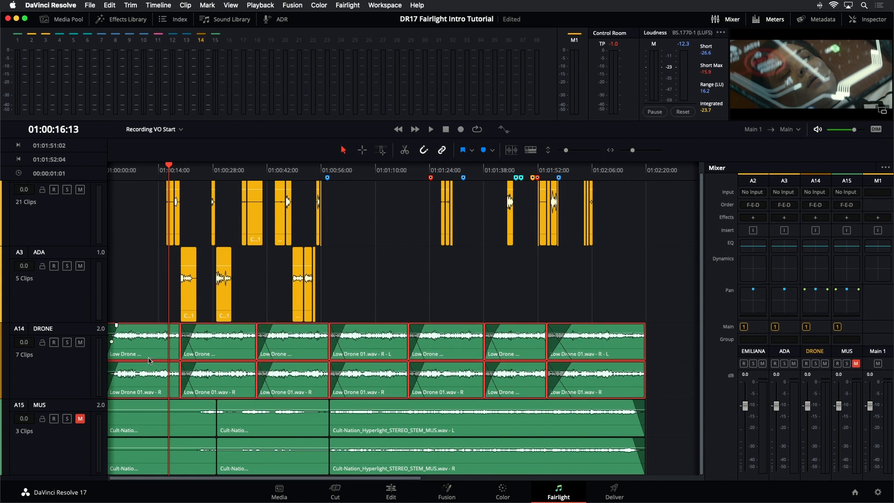
click(885, 20)
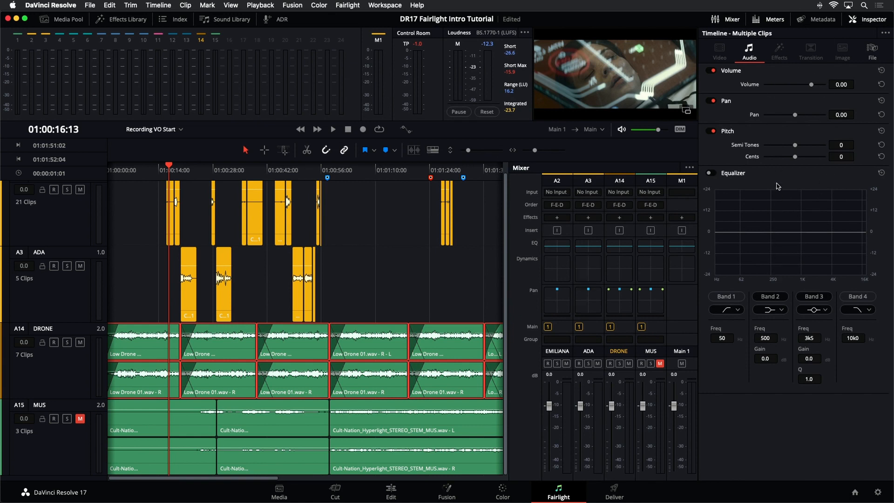
click(729, 21)
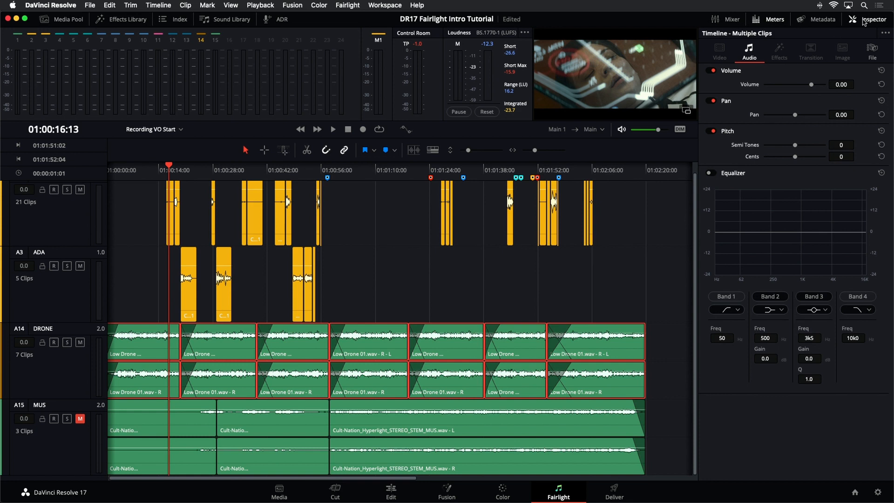
Check the last drone clip's settings, reselect all seven clips and lower their volume to -10.69 dB, auditioning the result
click(663, 354)
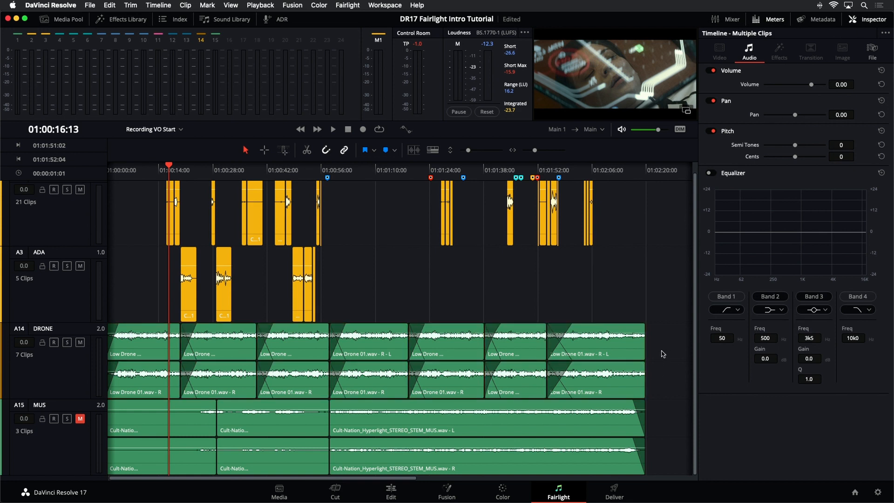
click(618, 353)
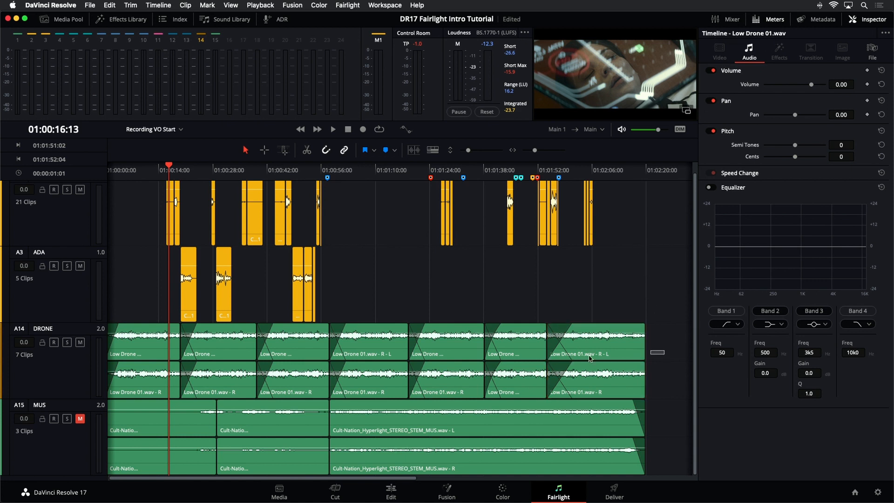
drag(665, 350, 110, 368)
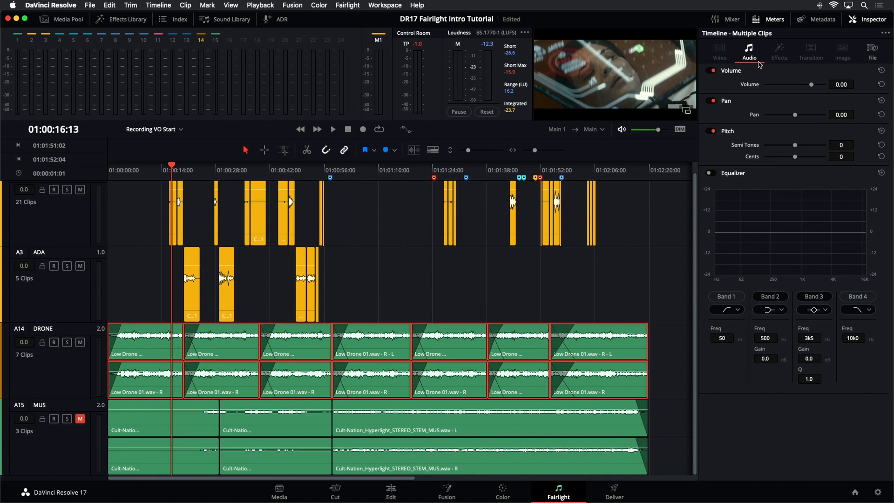
drag(811, 87, 807, 90)
key(space)
key(space)
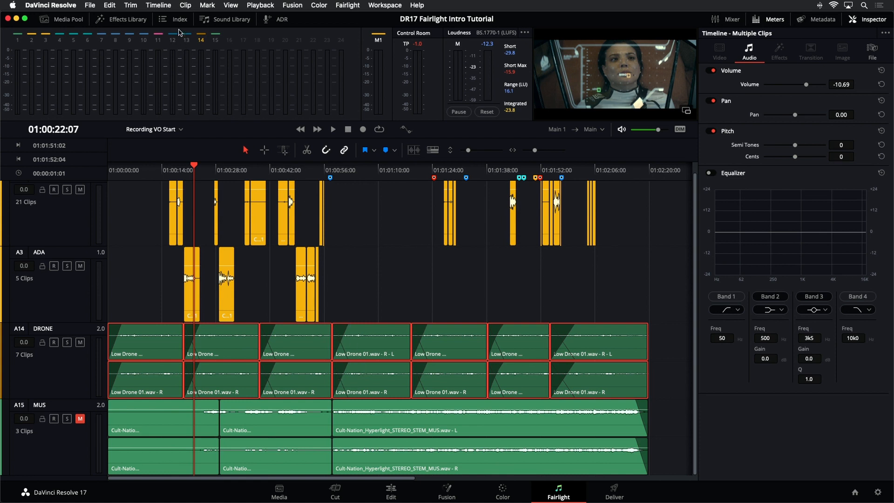
Look up the clip commands that raise or lower audio level by 1 dB and 3 dB
click(184, 5)
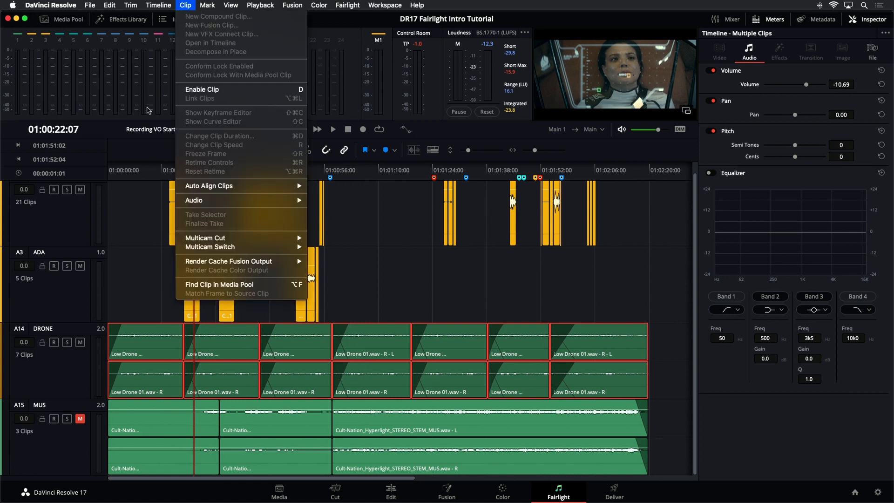
mouse_move(230, 203)
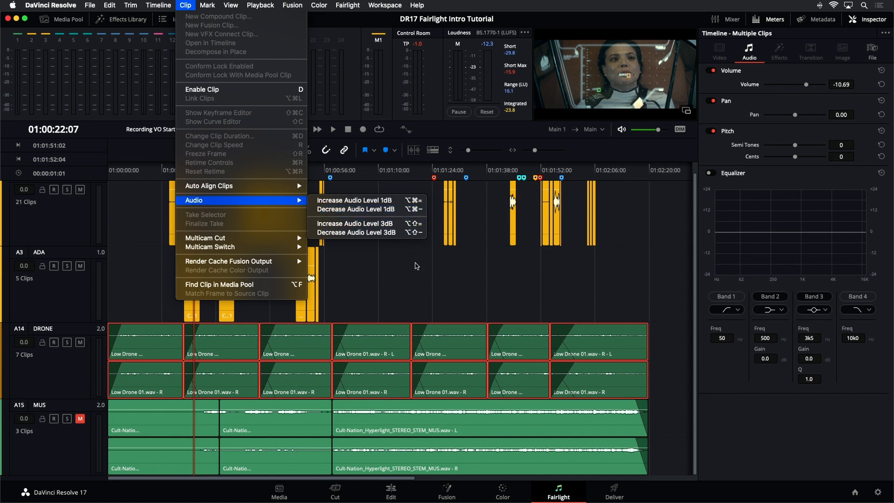
click(416, 265)
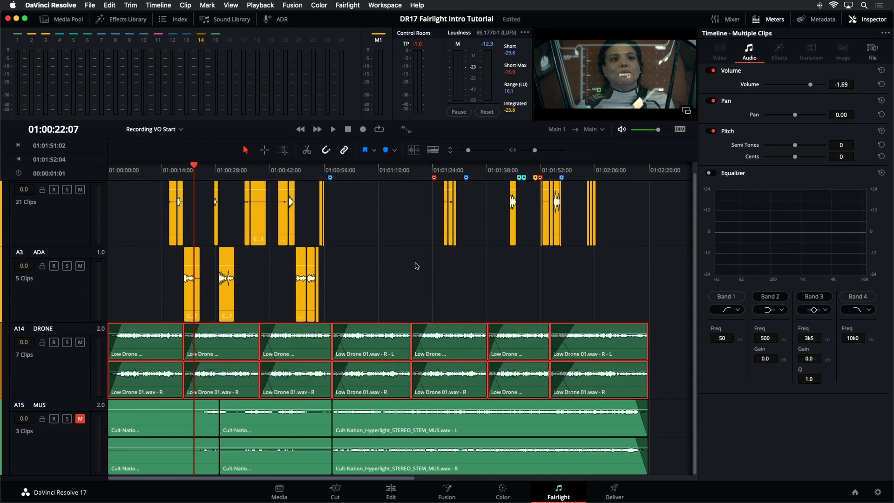
Change the selected drone clips' volume in 3 dB increments while listening, settle on -7.69 dB, and deselect the clips
key(alt+shift+minus)
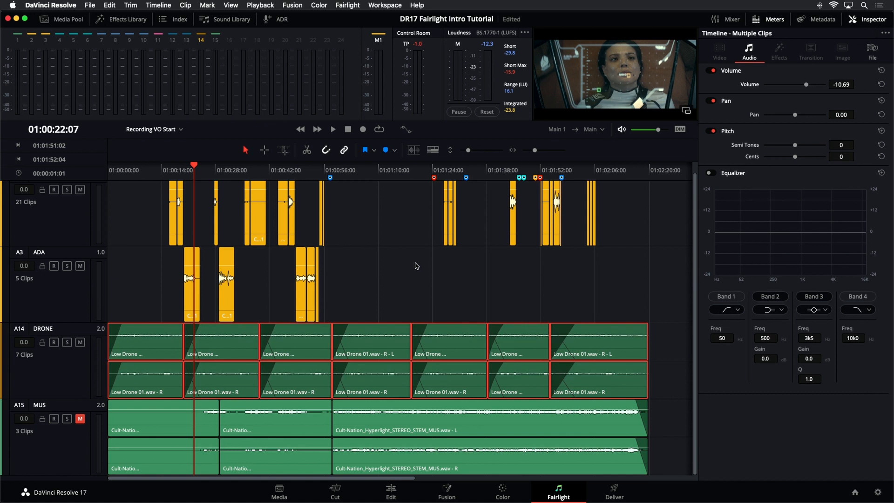
key(alt+shift+equal)
key(alt+shift+equal)
key(alt+shift+equal)
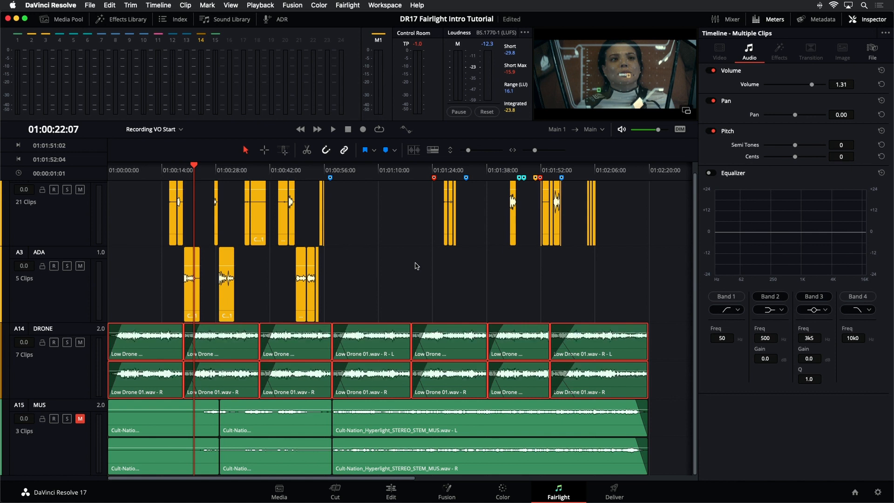
key(alt+shift+minus)
key(alt+shift+minus)
key(alt+shift+minus)
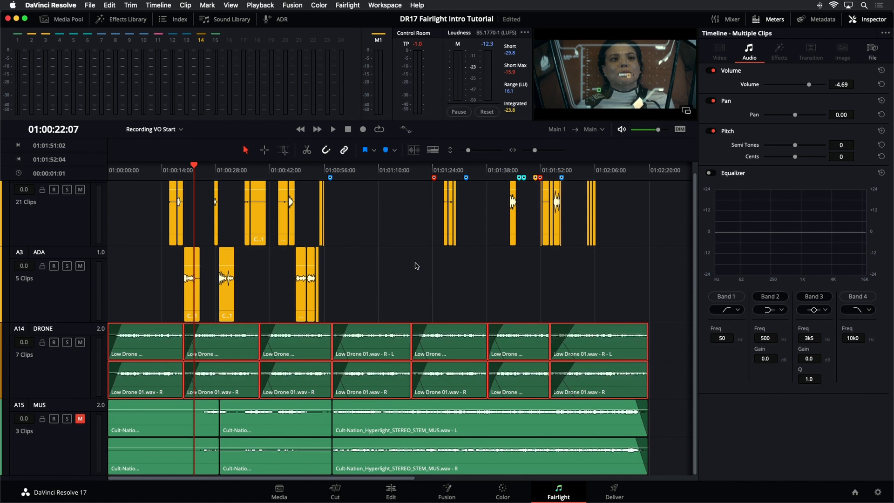
key(alt+shift+equal)
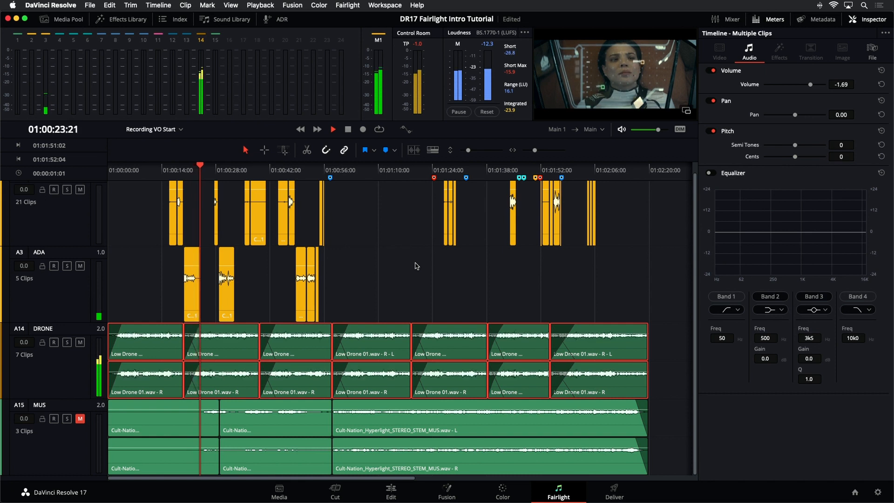
key(alt+shift+minus)
key(alt+shift+minus)
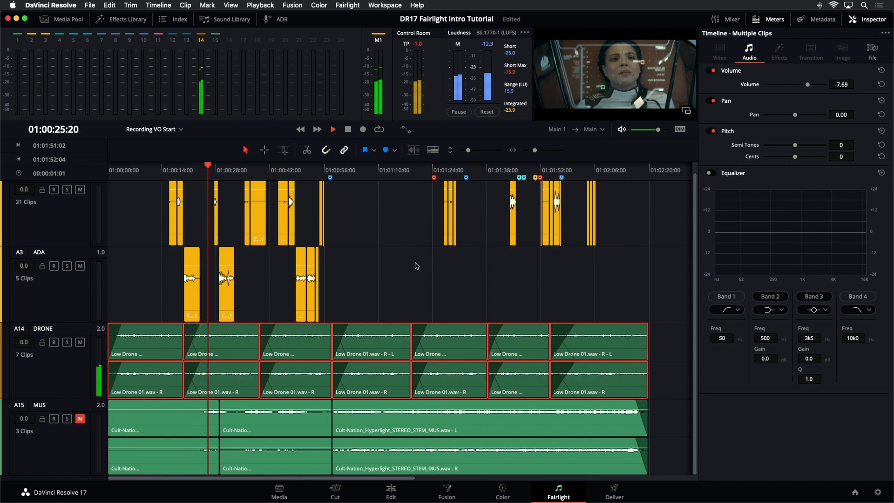
click(416, 265)
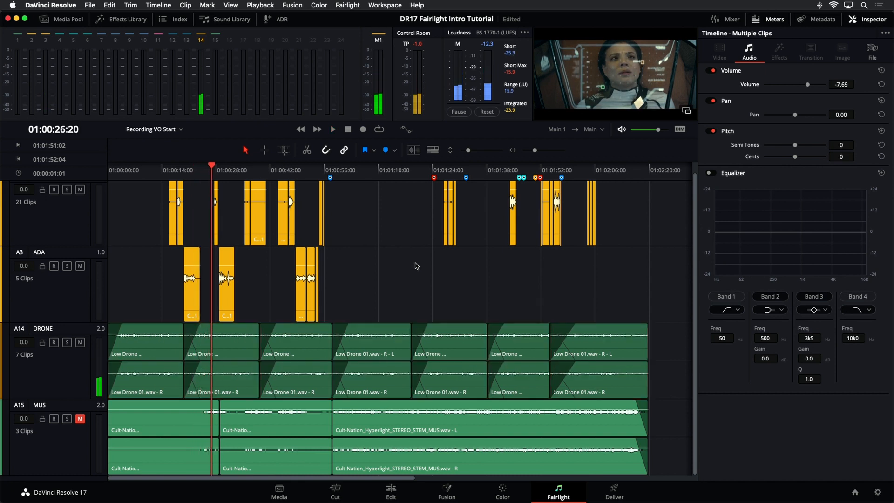
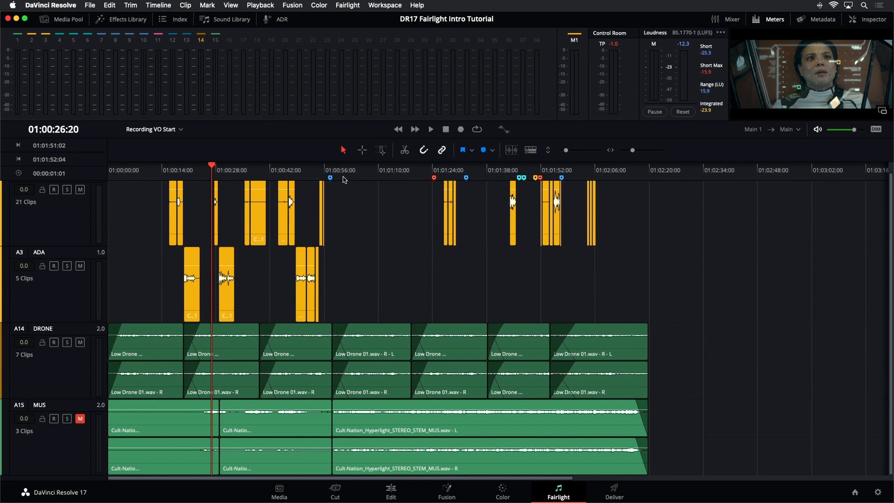
Place the playhead at 01:00:48:10 and jump forward and backward through the timeline markers
click(293, 169)
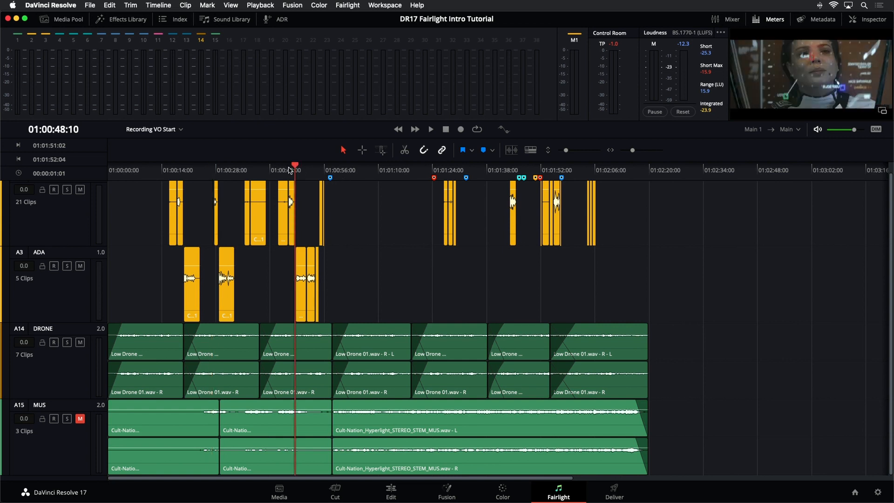
key(shift+Down)
key(shift+Down)
key(shift+Down)
key(shift+Down)
key(shift+Down)
key(shift+Down)
key(shift+Down)
key(shift+Down)
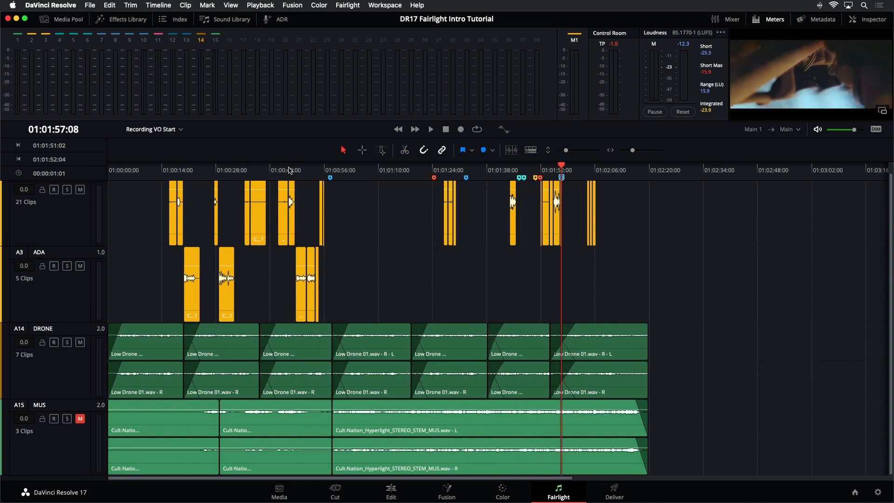
key(shift+Up)
key(shift+Up)
key(shift+Up)
key(shift+Up)
key(shift+Up)
key(shift+Up)
key(shift+Up)
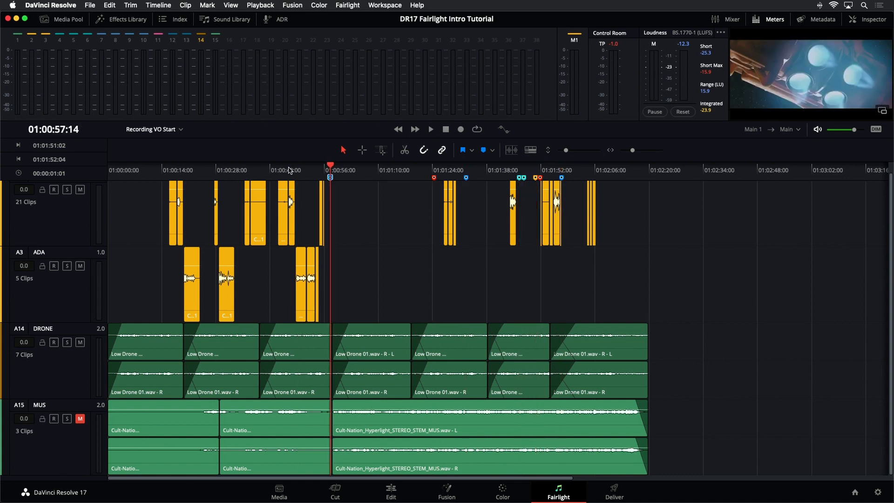
key(shift+Down)
key(shift+Down)
key(shift+Down)
key(shift+Down)
key(shift+Down)
key(shift+Up)
key(shift+Up)
key(shift+Up)
key(shift+Up)
key(shift+Up)
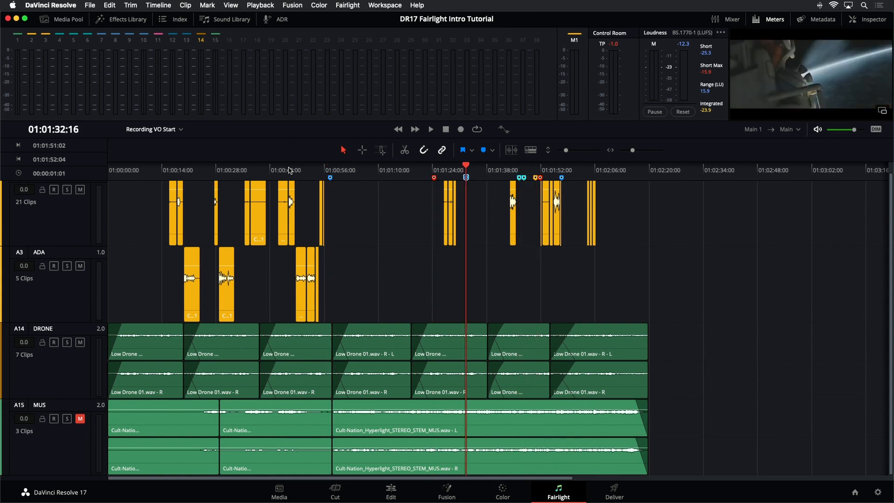
Go to the marker at 01:01:32:16, open its details to read the name and notes, and close them
key(shift+Down)
key(shift+Down)
key(shift+Down)
key(shift+Down)
key(shift+Up)
key(shift+Up)
double_click(466, 178)
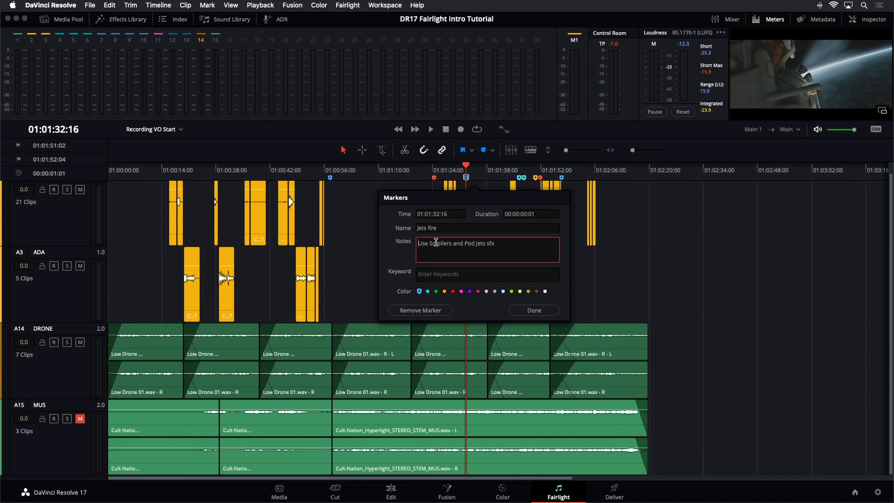
click(373, 233)
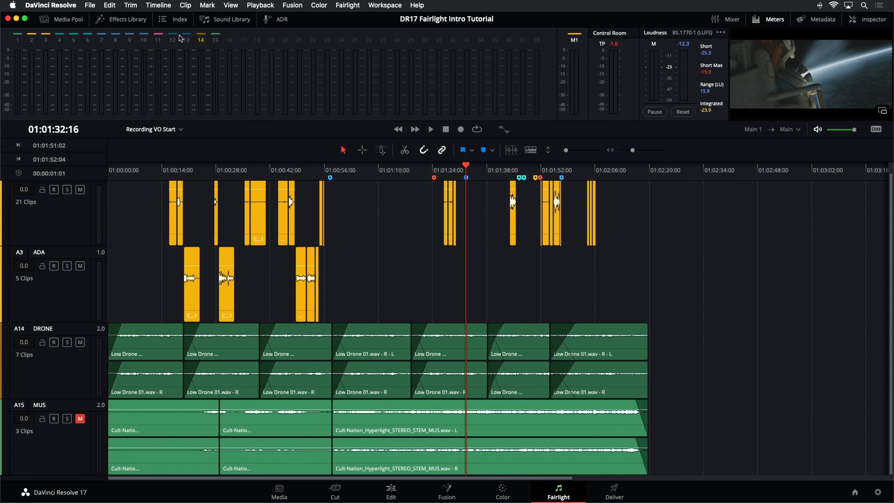
Open the index's Edit Index and jump to the clips at events 11, 16 and 23
click(176, 19)
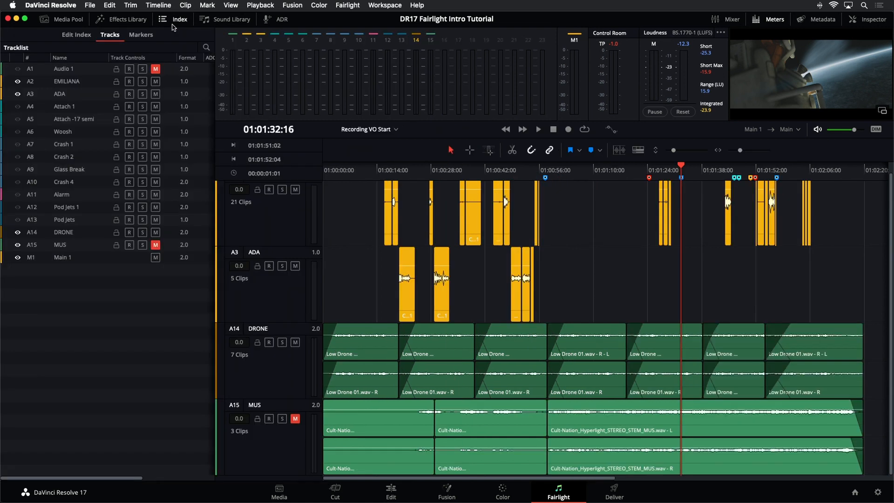
click(85, 40)
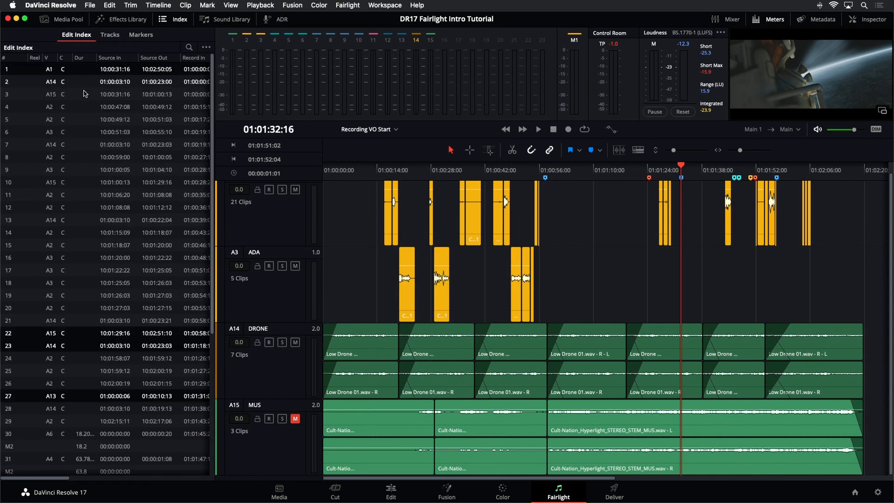
click(77, 195)
click(83, 257)
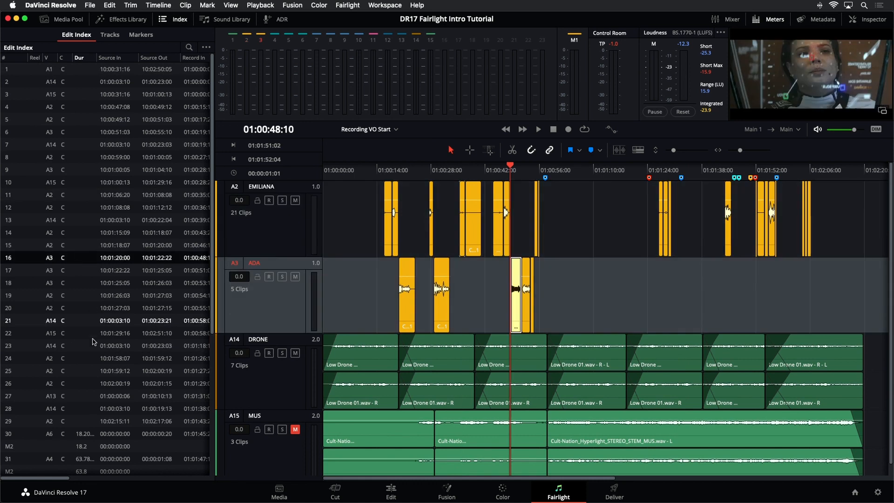
click(93, 346)
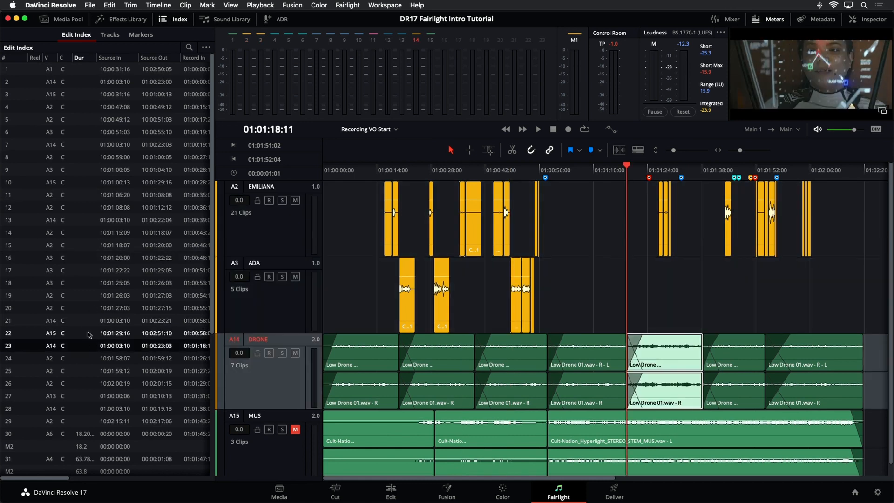
Review the index's track list and marker thumbnails, and go to the marker at 01:00:57:14
click(110, 36)
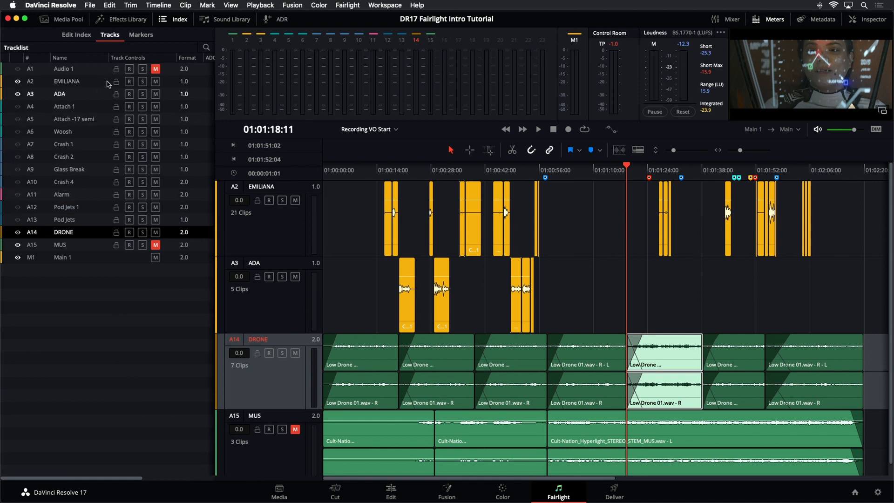
click(149, 36)
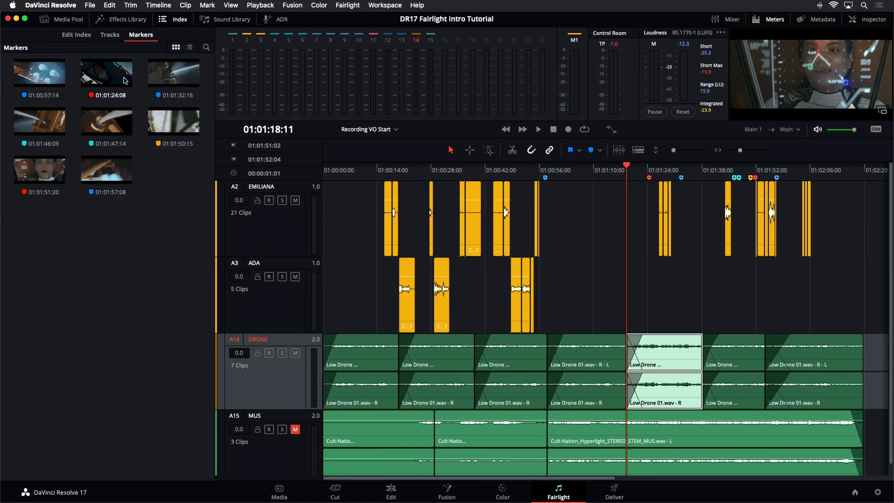
click(52, 77)
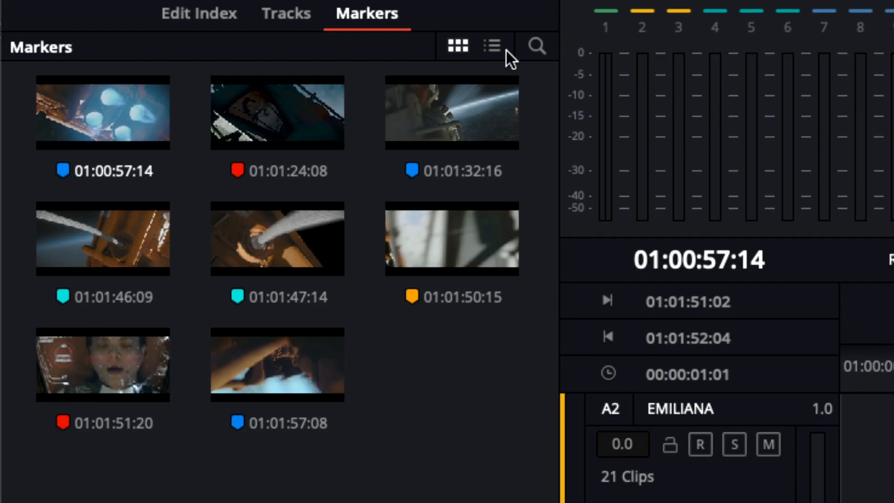
Show the markers as a list, and widen the Name column and the index until the Notes column shows
click(189, 49)
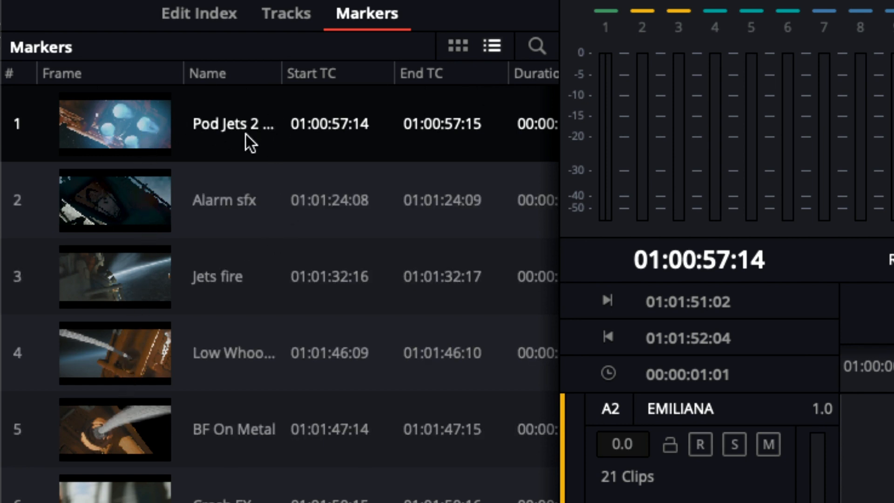
mouse_move(281, 73)
mouse_down()
mouse_move(370, 74)
mouse_move(320, 82)
mouse_up()
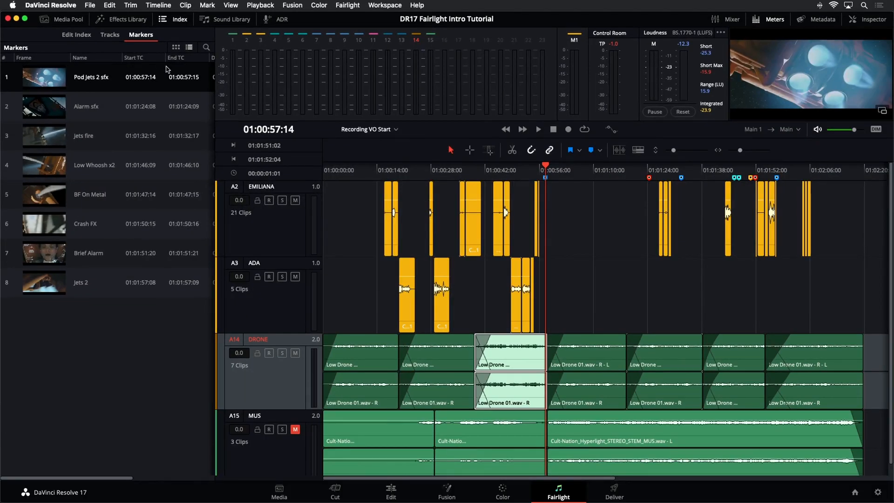
drag(215, 88, 367, 93)
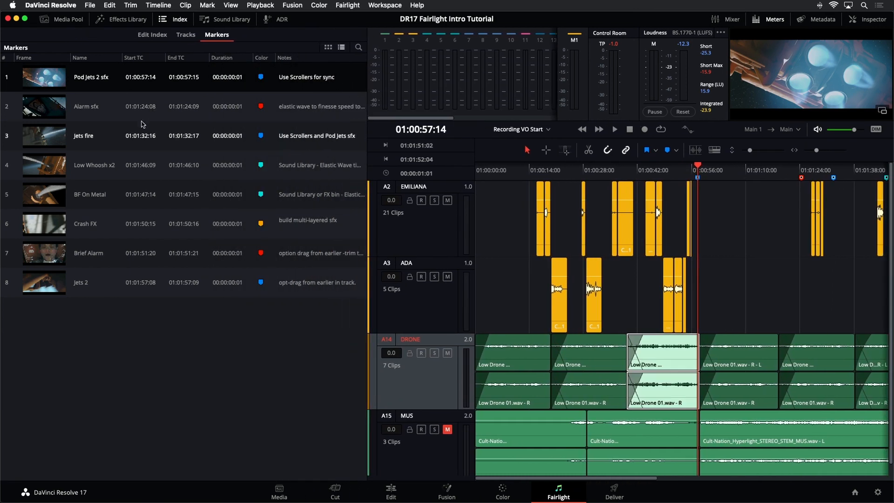
Hide the Start TC, End TC and Duration columns in the marker list and place the Color column before Name
right_click(154, 61)
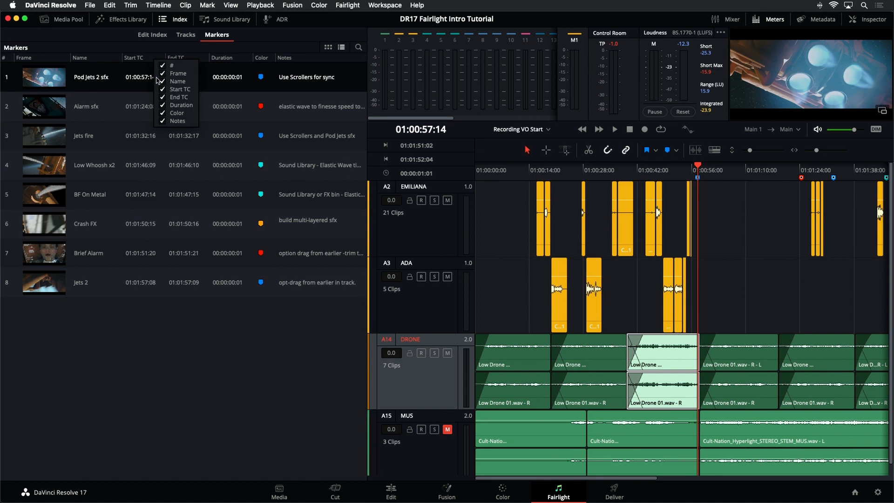
click(163, 89)
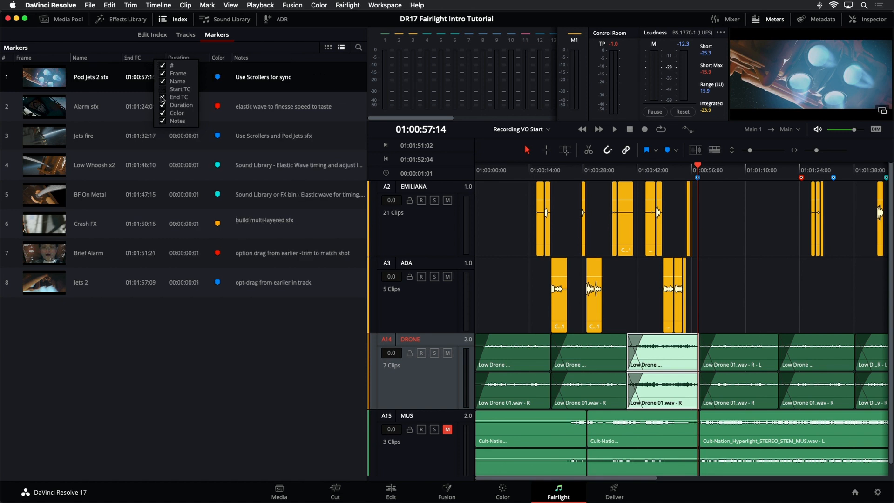
click(163, 97)
click(162, 106)
click(197, 369)
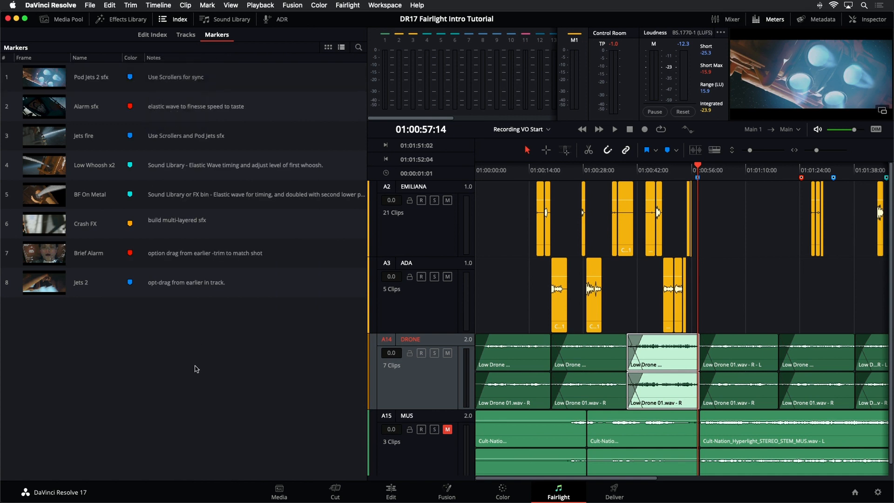
drag(132, 59, 73, 59)
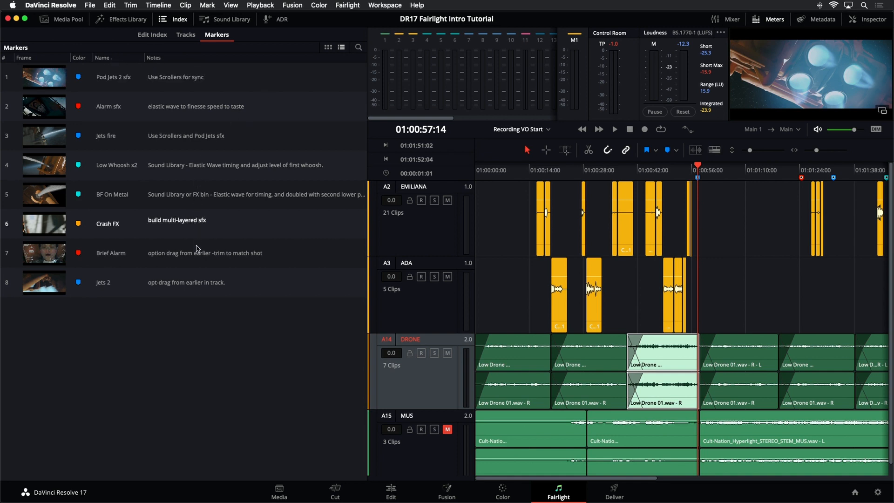
Go to the Alarm sfx marker and sort the marker list by color in descending order
click(50, 84)
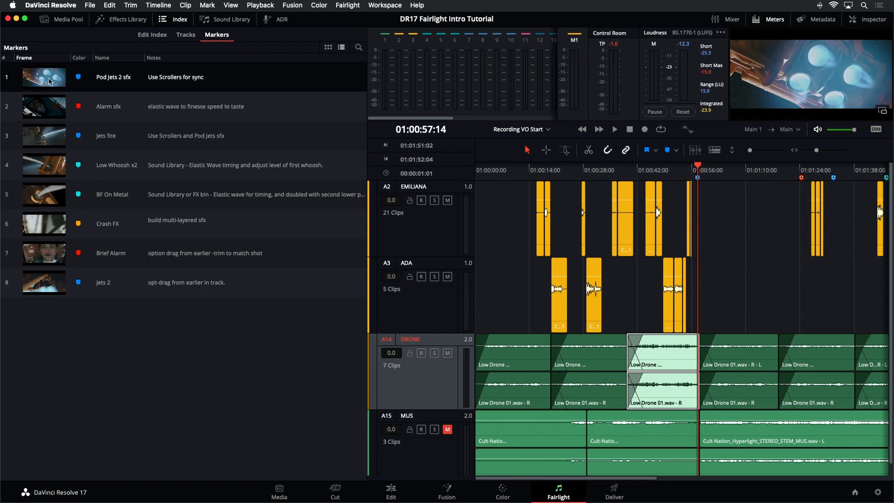
click(50, 110)
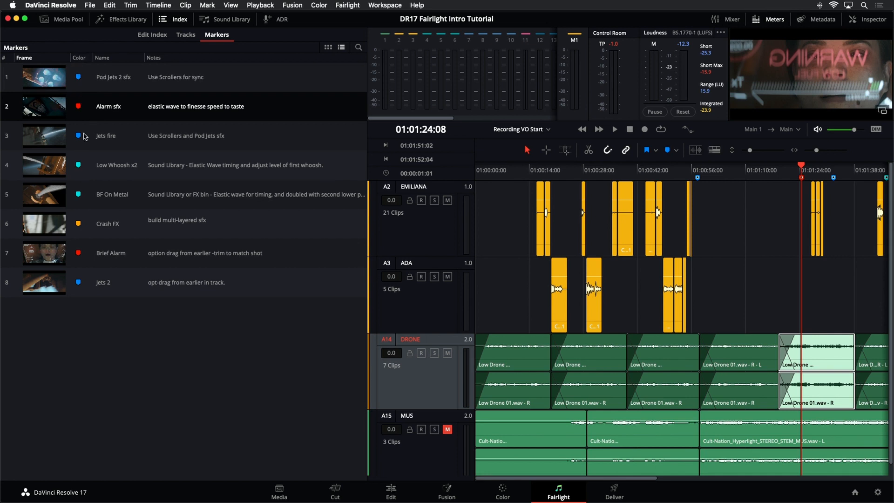
click(79, 58)
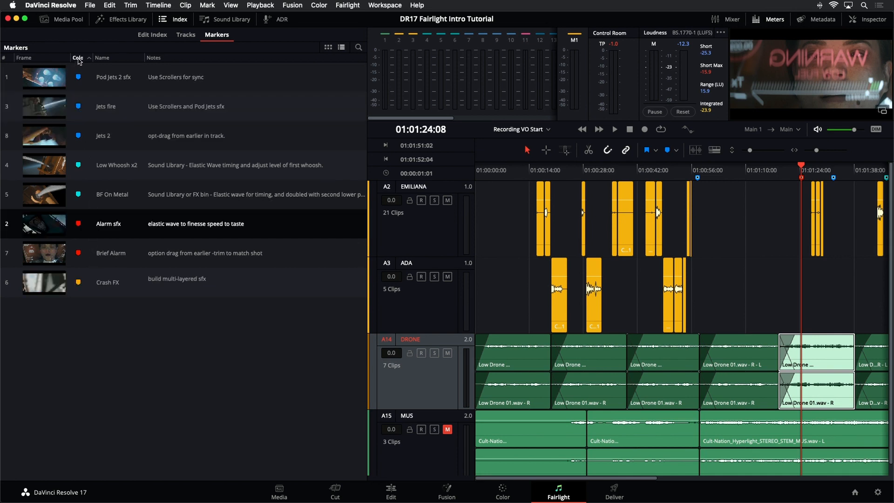
click(79, 59)
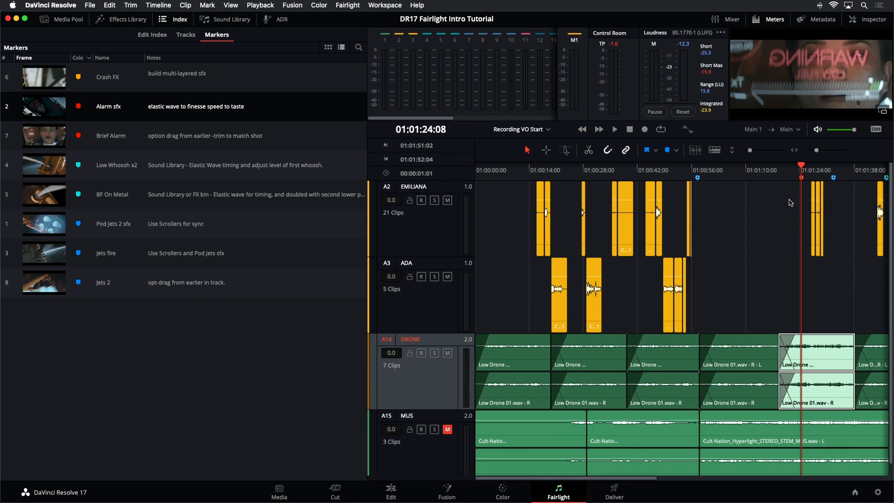
Narrow the index to give the timeline more room and show the Media Pool together with the marker list
drag(367, 131, 202, 121)
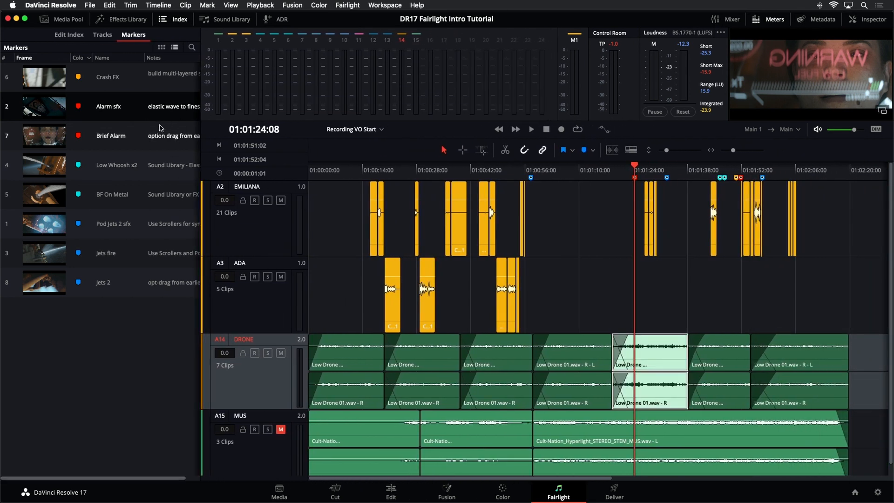
click(173, 21)
click(78, 20)
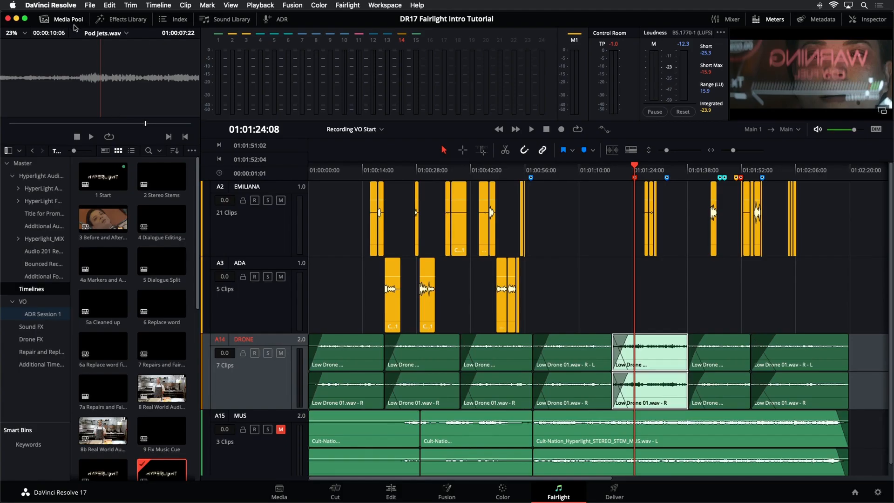
click(172, 20)
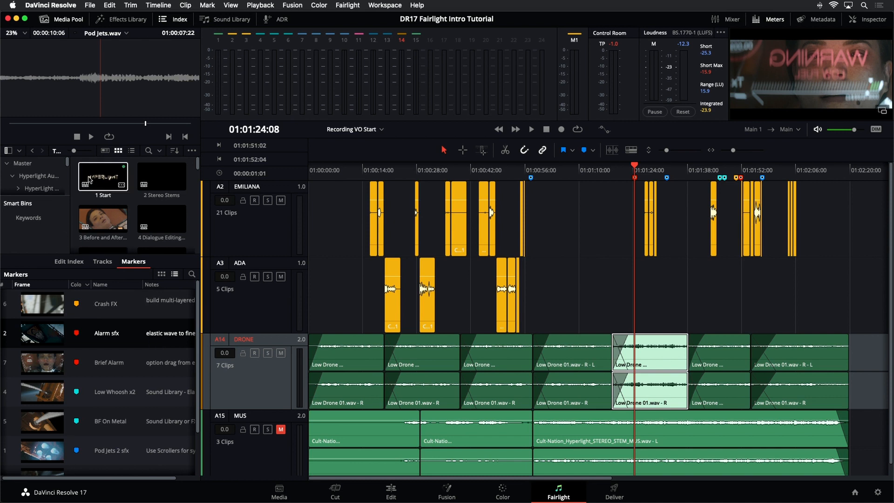
Show the Sound FX bin's clips in list view and close the index
click(131, 150)
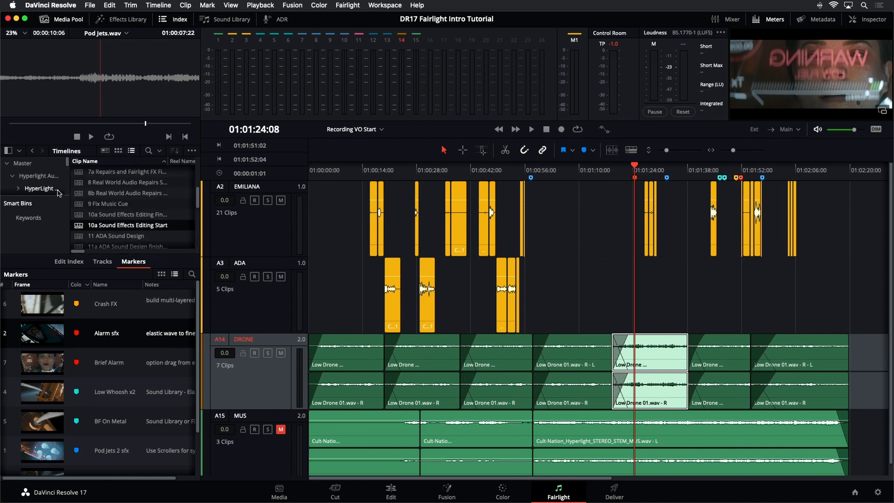
scroll(56, 186, down, 3)
scroll(57, 186, up, 2)
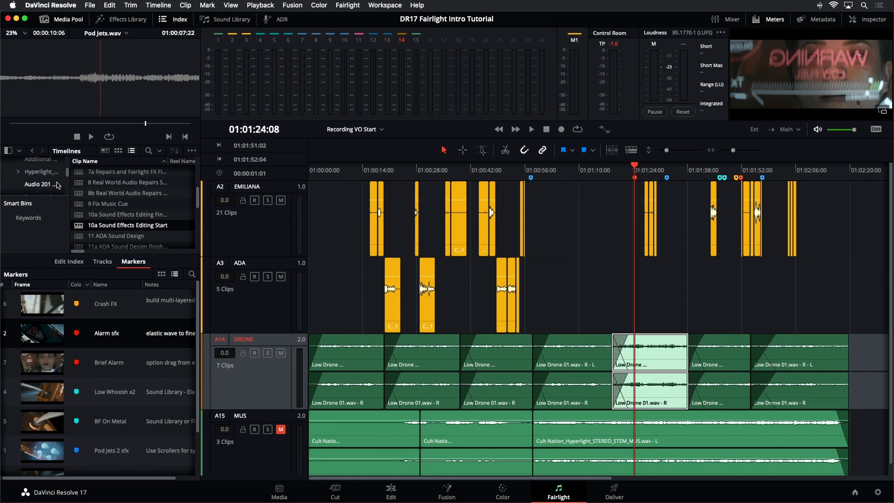
scroll(56, 182, up, 3)
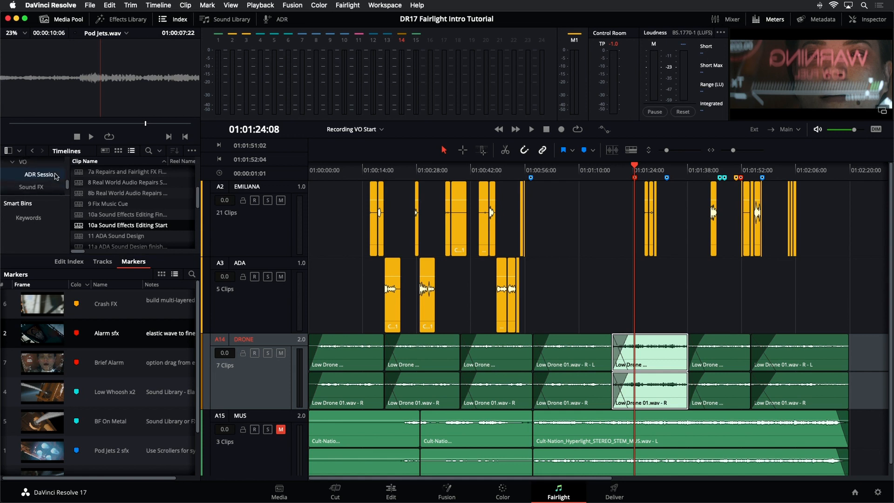
scroll(56, 176, down, 1)
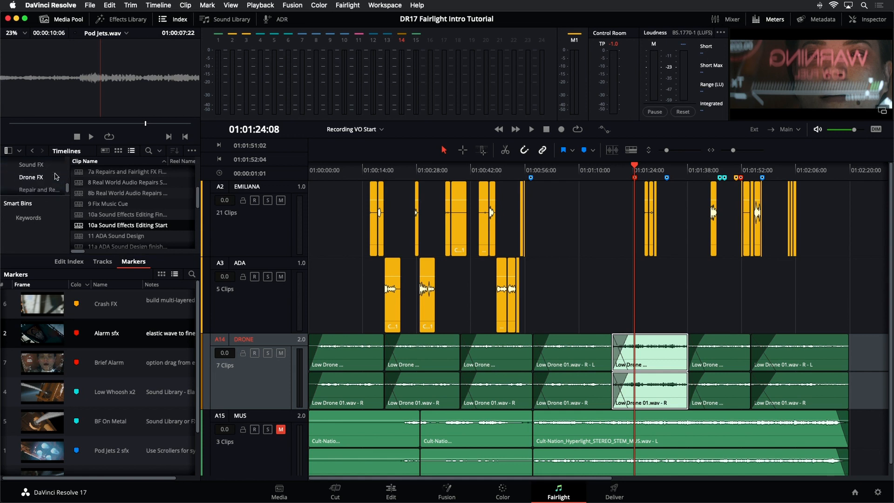
click(31, 169)
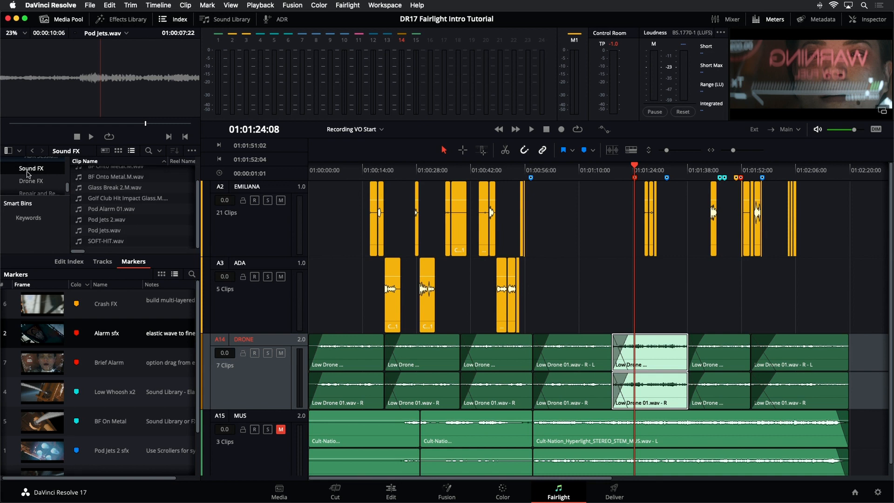
scroll(140, 210, up, 2)
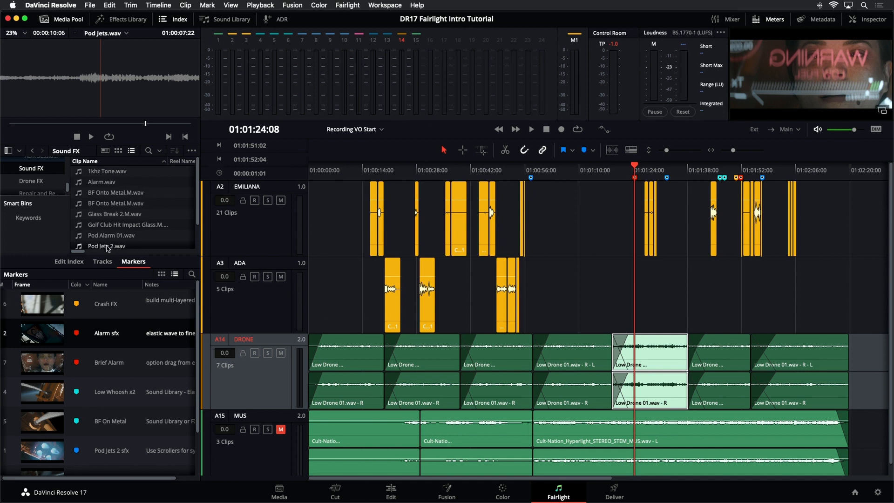
click(173, 20)
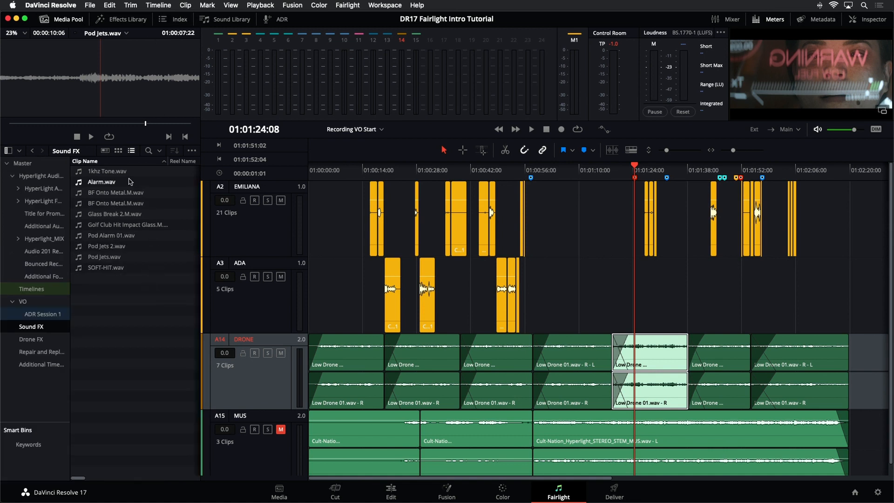
Audition Alarm.wav and Pod Alarm 01.wav from the Sound FX bin
click(103, 182)
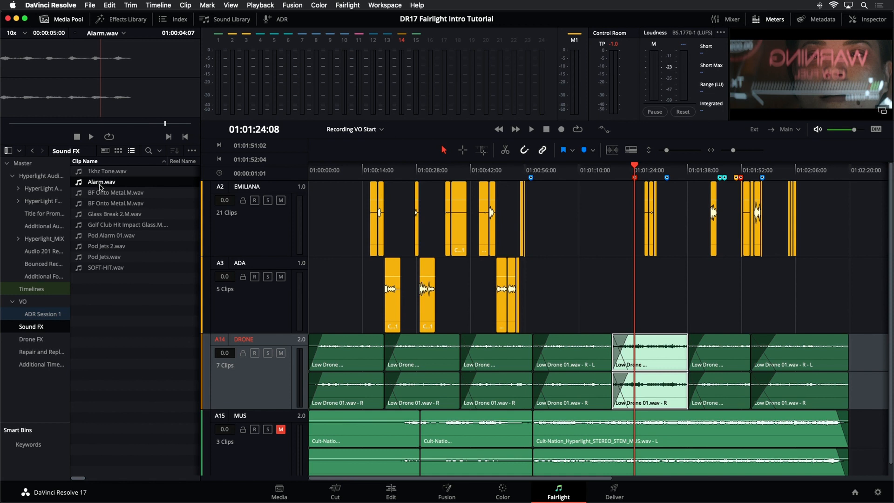
click(91, 137)
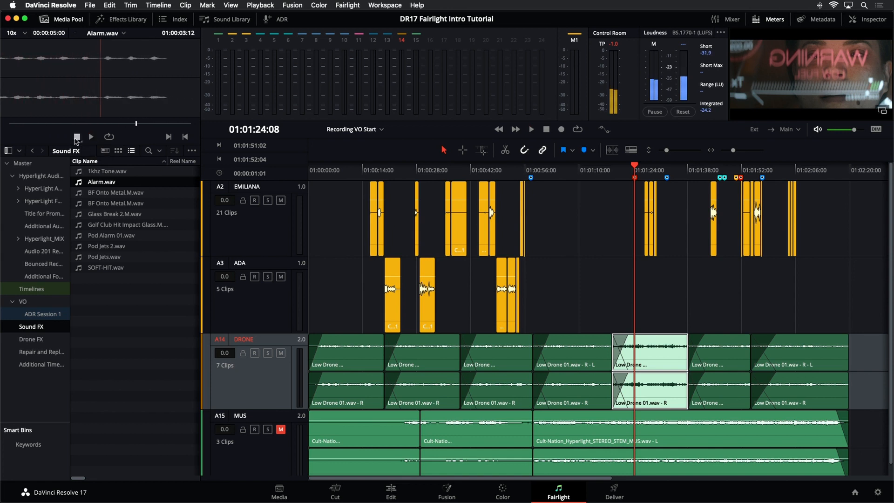
click(97, 236)
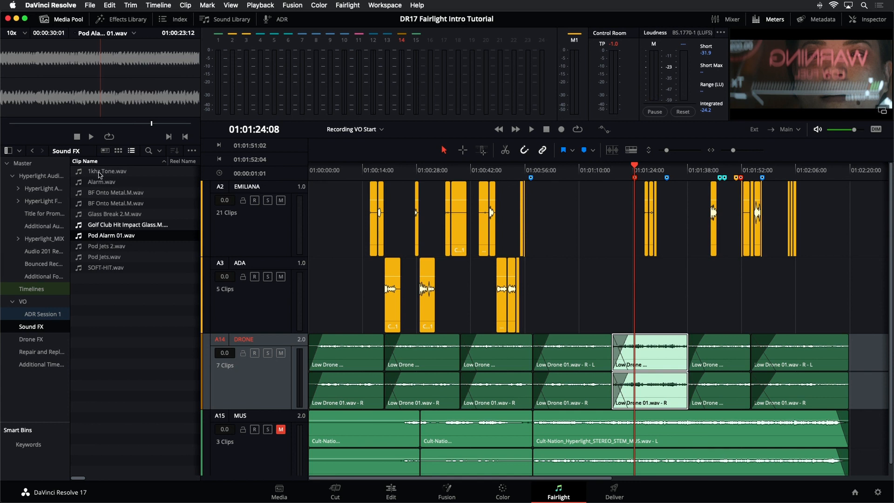
click(91, 136)
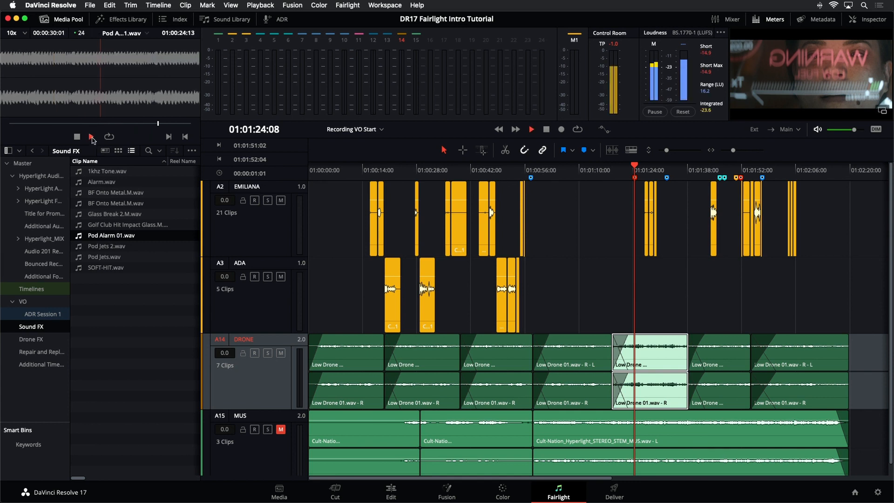
click(78, 136)
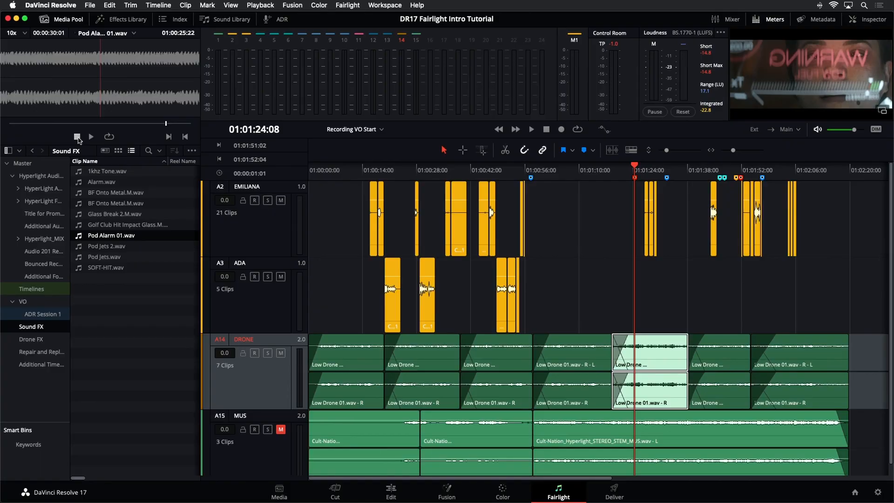
Load Alarm.wav in the preview player again and scrub back to 01:00:02:13
click(89, 181)
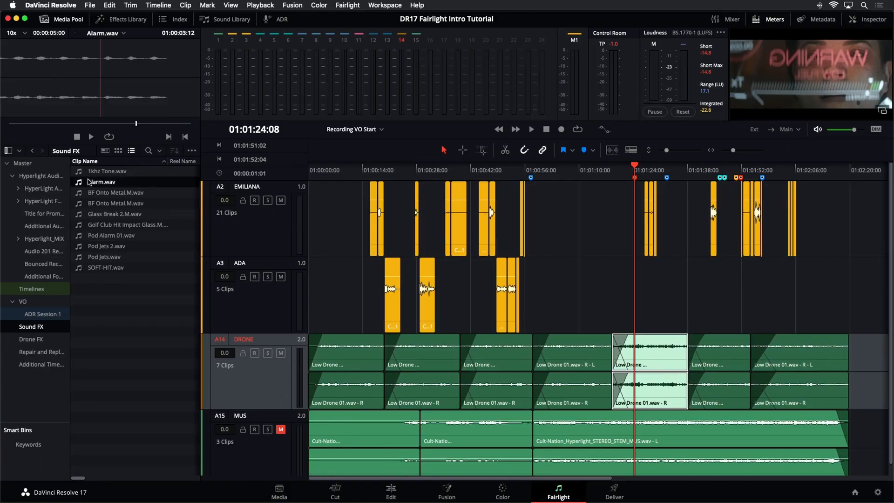
drag(117, 124, 100, 125)
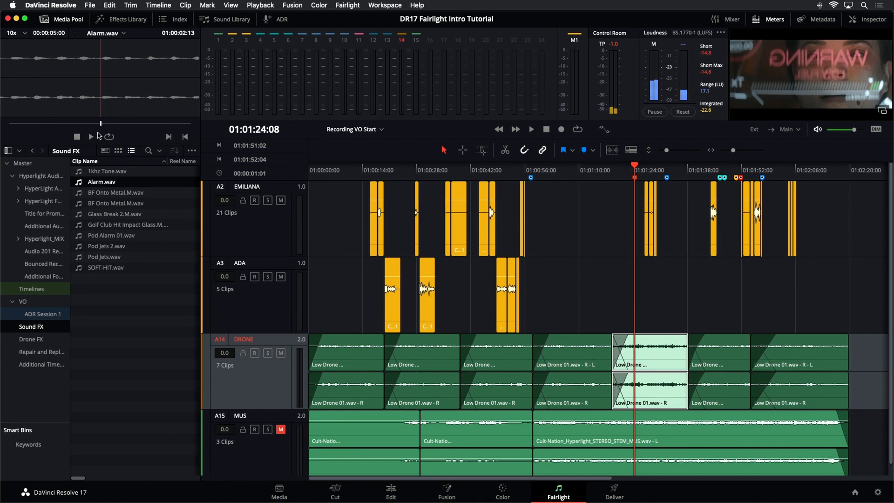
Close the Media Pool and show the track list in the index
click(173, 287)
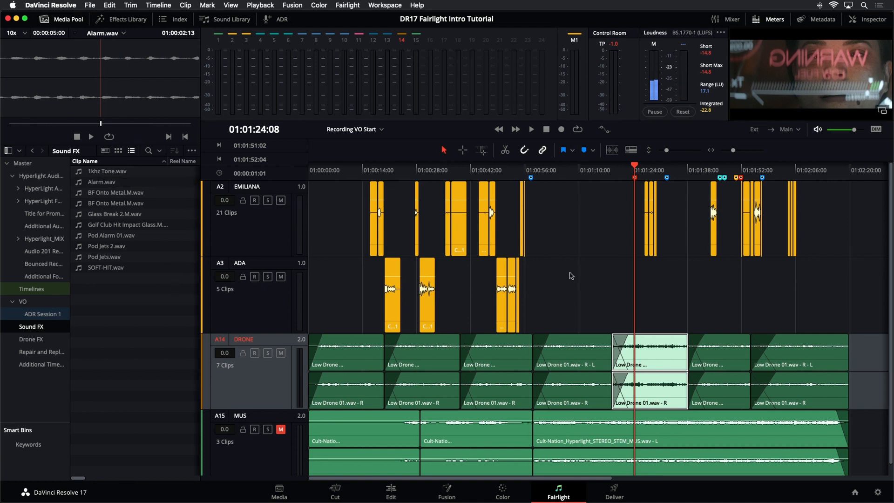
scroll(570, 276, down, 1)
scroll(570, 275, up, 1)
click(173, 21)
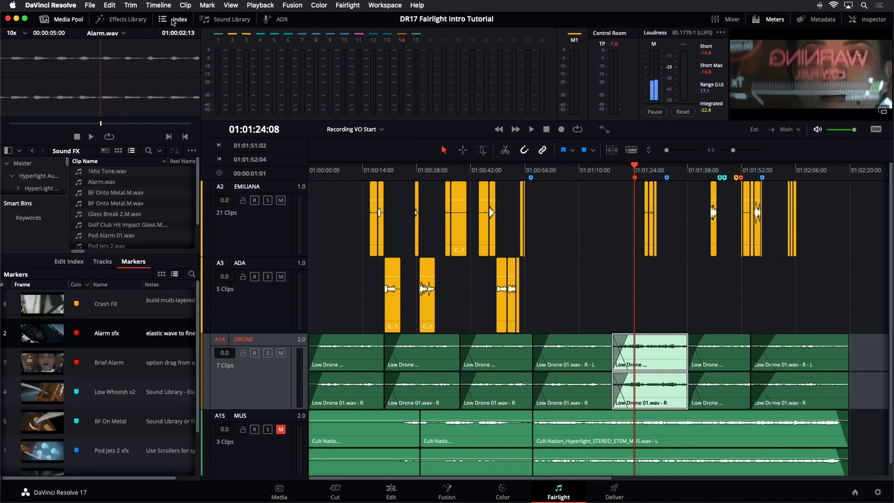
click(66, 23)
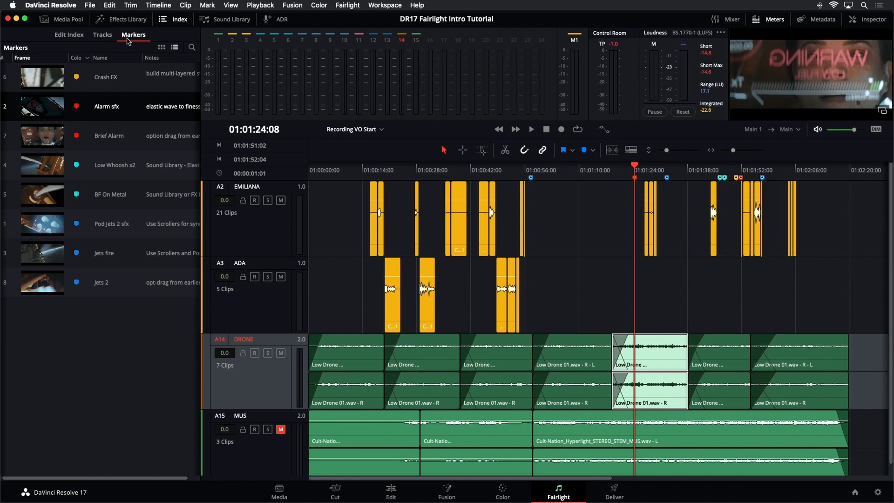
click(104, 35)
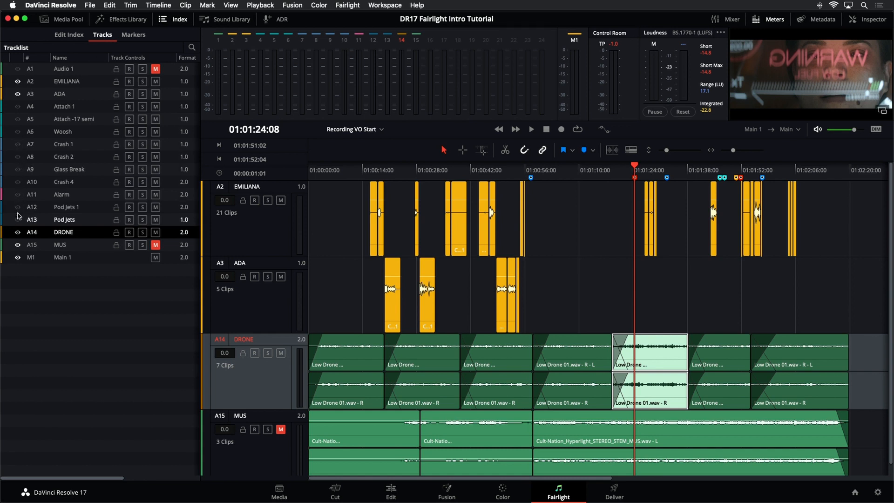
Make the hidden tracks from A4 Attach 1 through A13 Pod Jets visible in the timeline
click(17, 106)
click(17, 118)
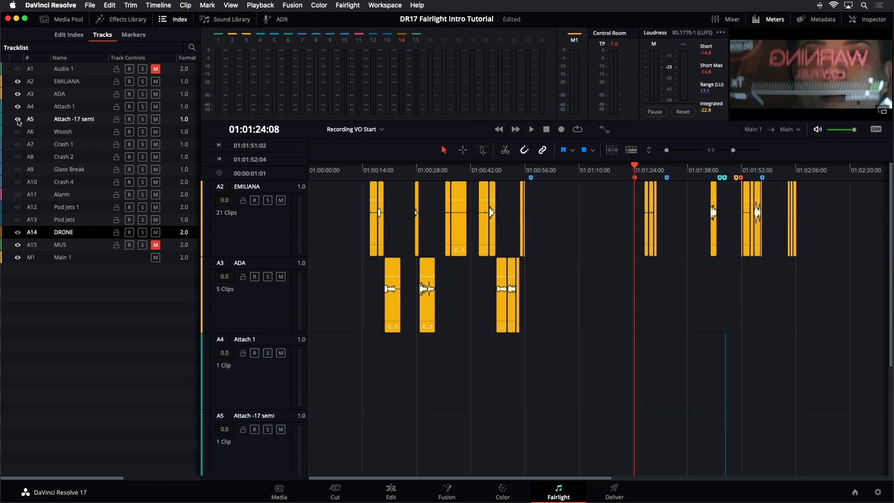
click(18, 132)
click(18, 144)
click(18, 156)
click(18, 169)
click(18, 181)
click(17, 194)
click(18, 206)
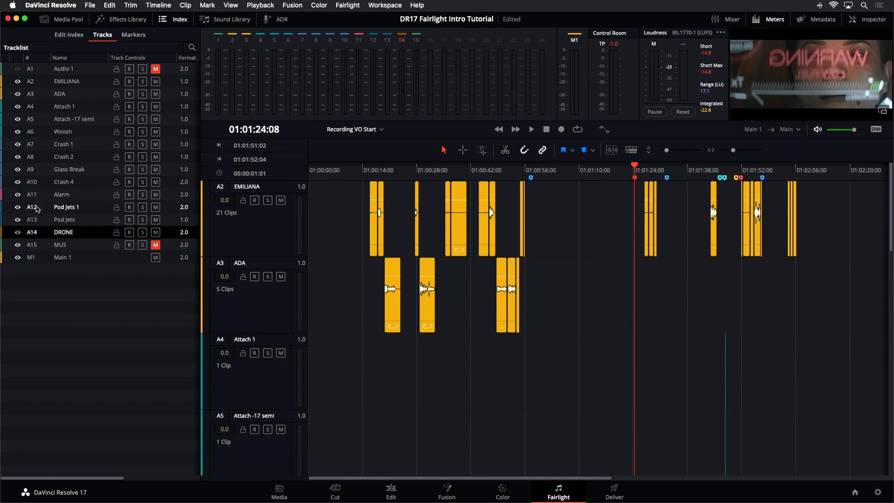
Reduce the track height until all tracks fit in the timeline, and show the Mixer widened to reveal more channel strips
scroll(701, 369, down, 12)
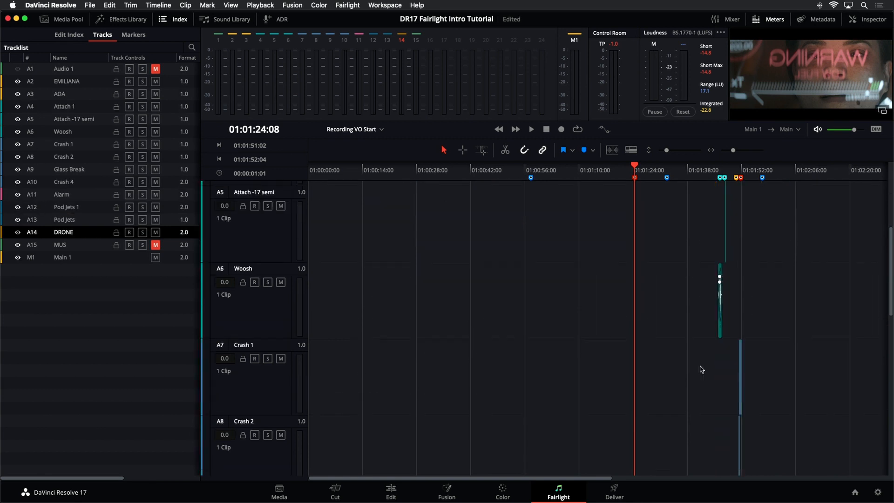
scroll(700, 370, down, 6)
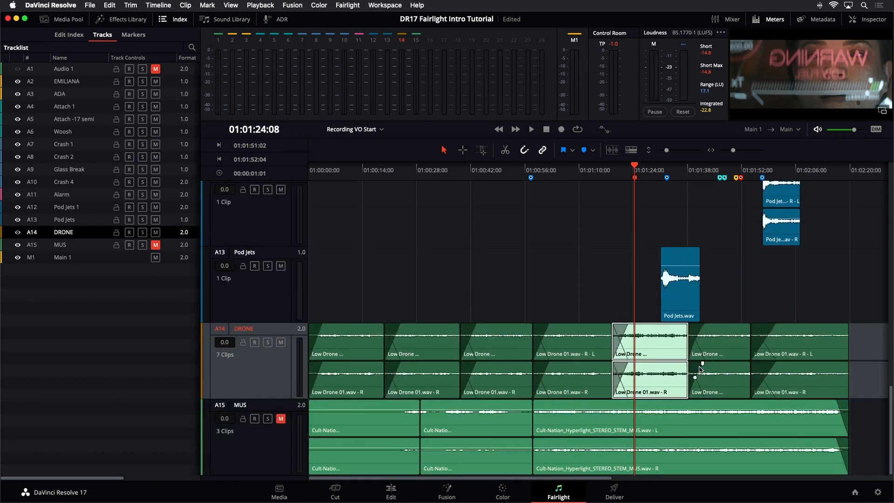
scroll(700, 370, up, 6)
scroll(700, 370, up, 6)
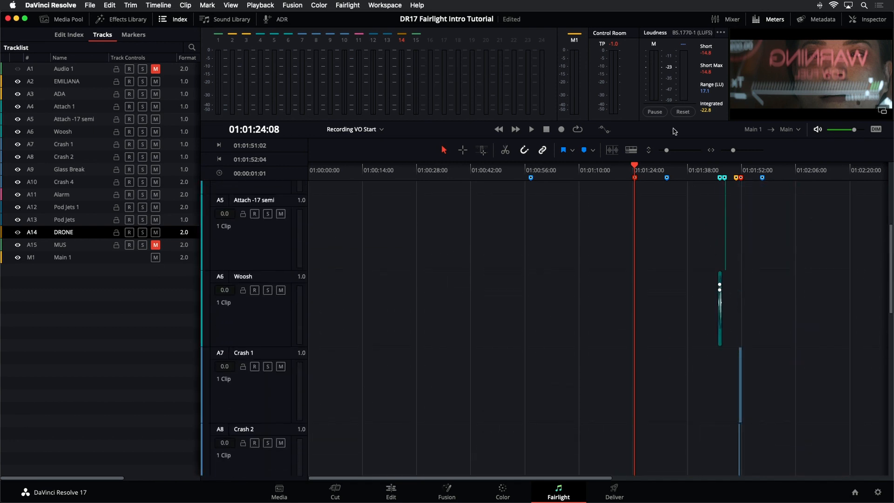
drag(667, 152, 659, 154)
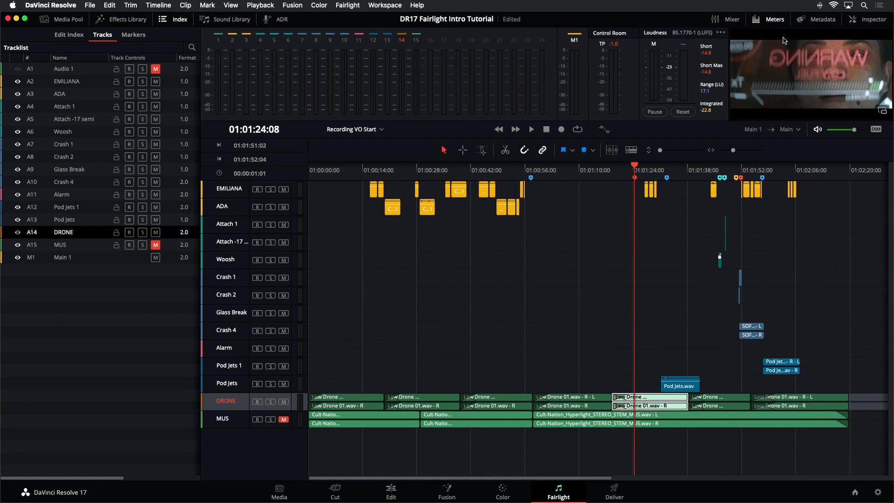
click(730, 20)
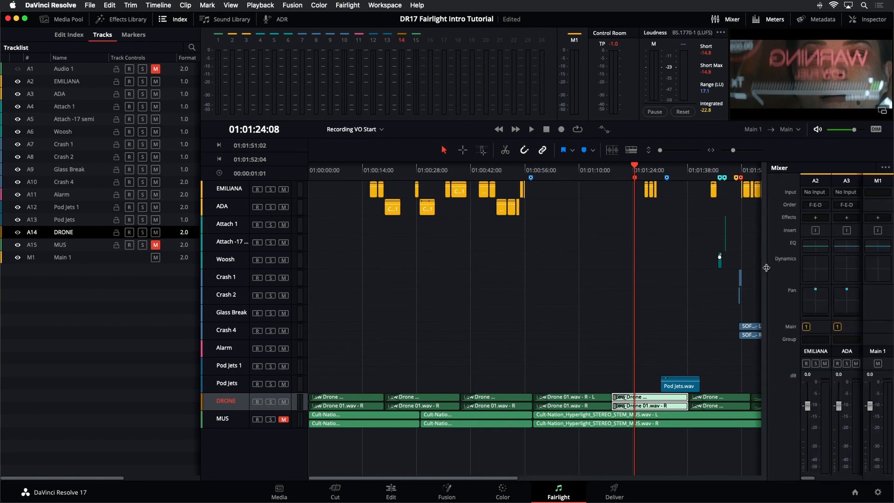
drag(765, 267, 423, 308)
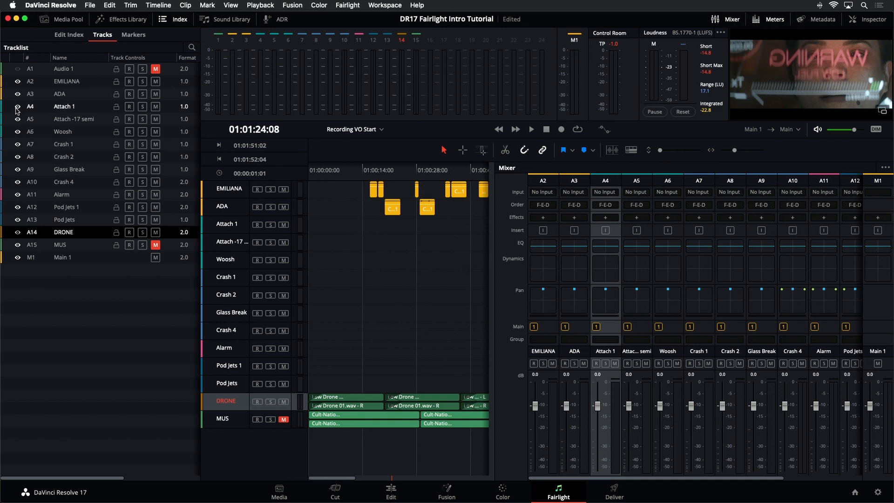
Hide tracks A4 through A13 in the track list, and make only Alarm, Pod Jets 1 and Pod Jets visible again
drag(17, 107, 18, 208)
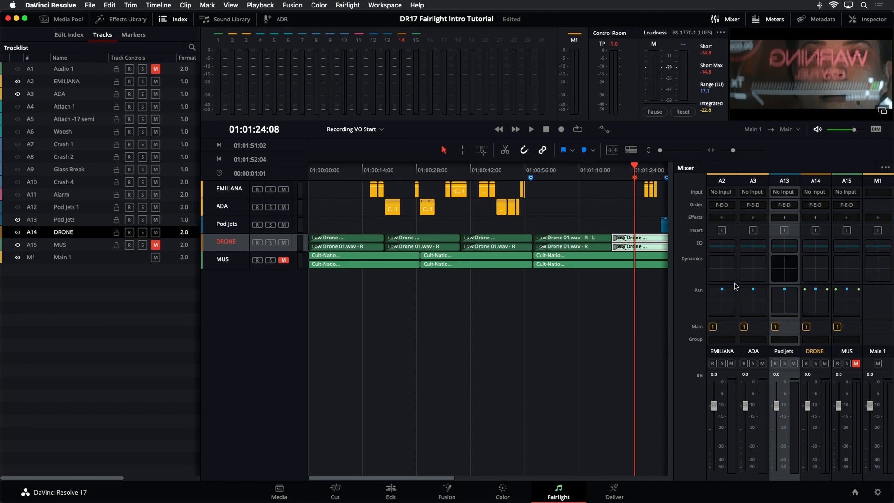
click(17, 219)
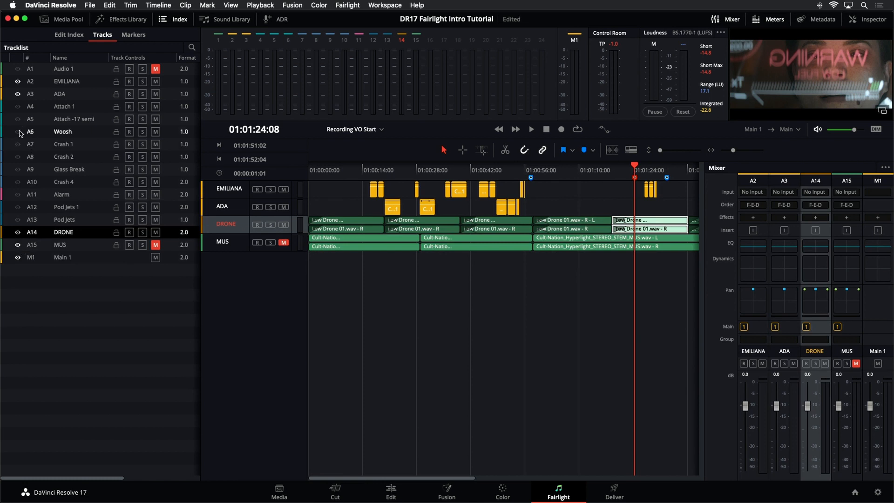
click(17, 195)
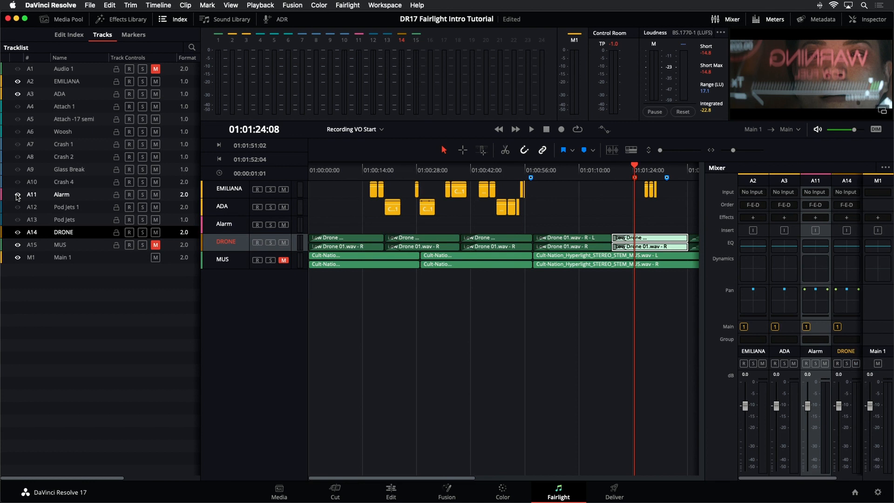
click(17, 207)
click(17, 219)
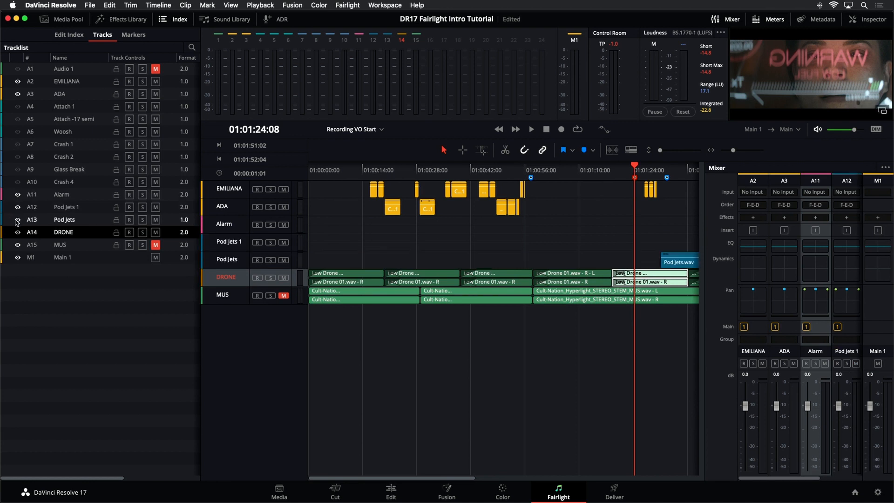
click(79, 299)
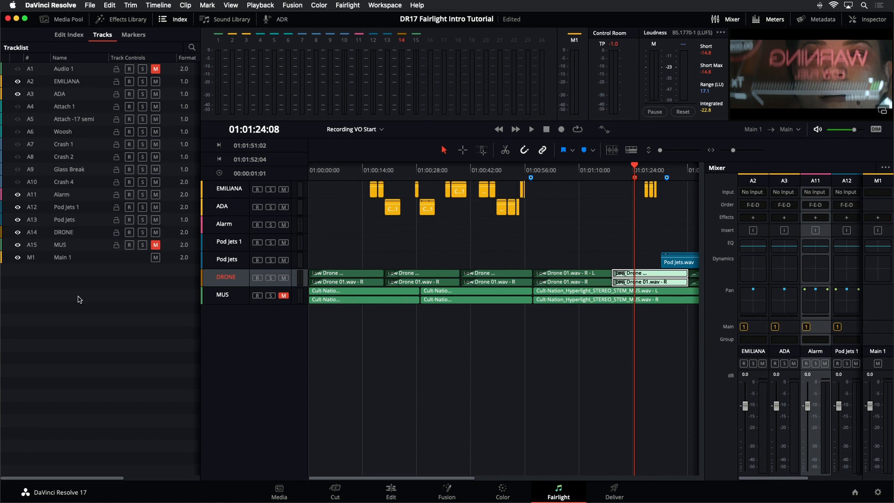
Close the index, increase the track height to show waveforms, and select the Alarm track
click(164, 21)
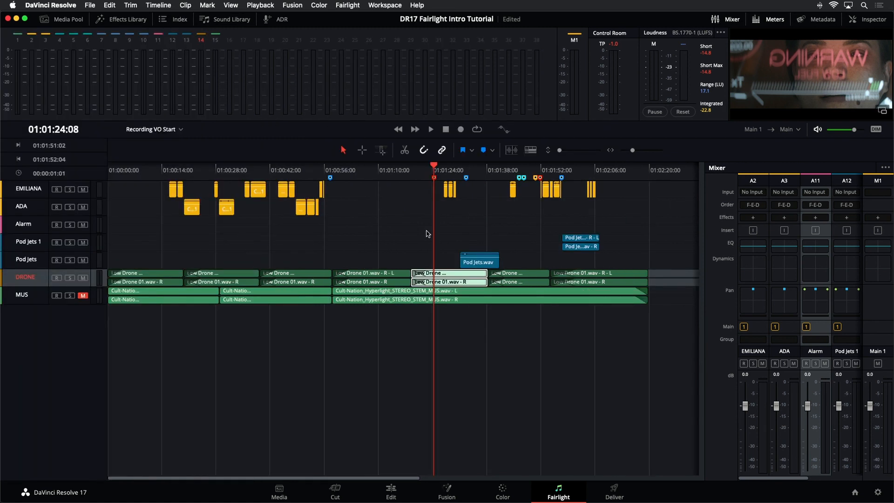
click(562, 152)
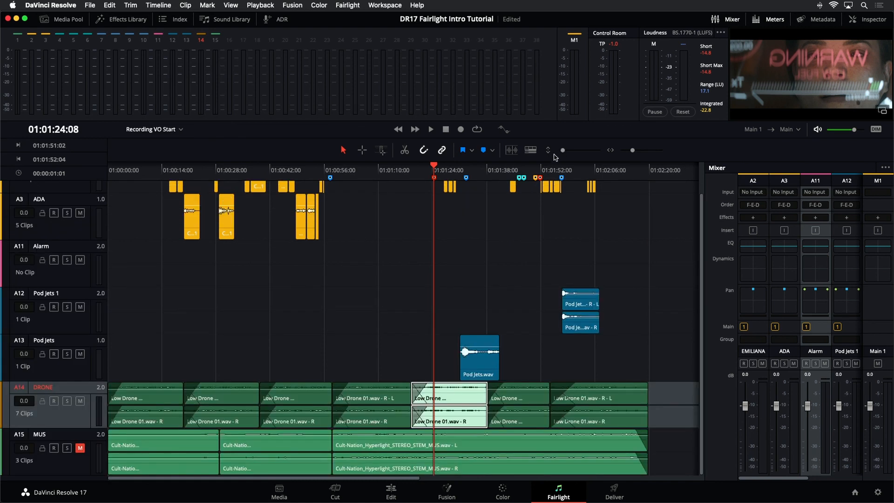
click(76, 281)
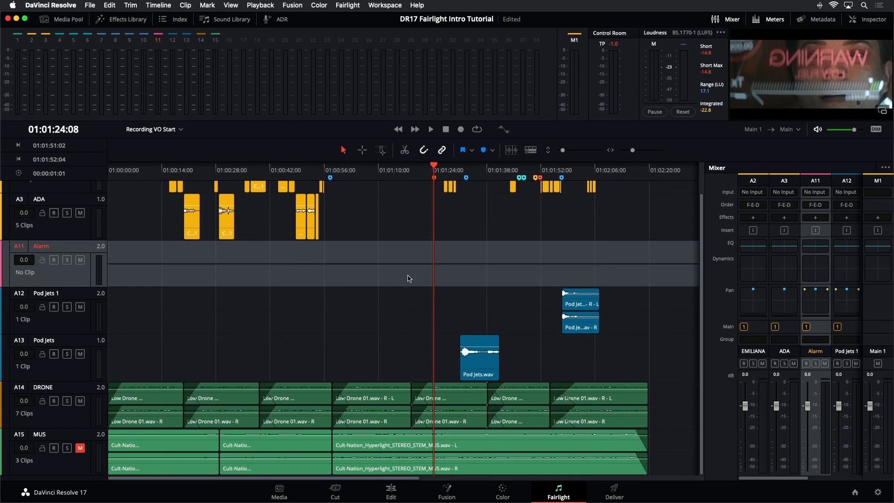
Place Alarm.wav from the Sound FX bin on the Alarm track at 01:01:24:08, and close the Media Pool
click(44, 19)
click(96, 181)
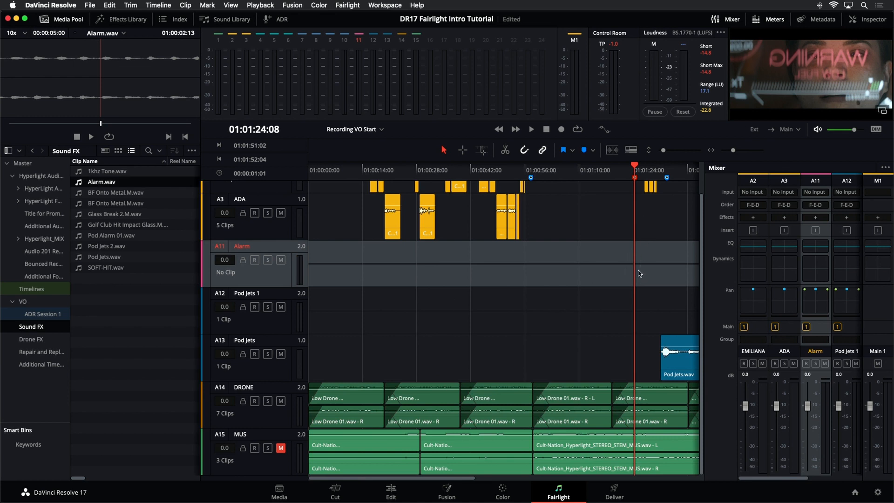
drag(79, 184, 636, 273)
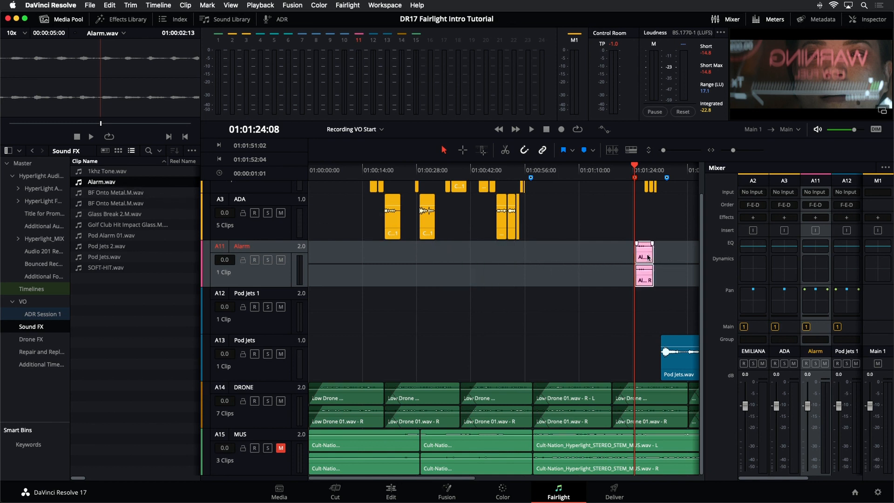
click(60, 19)
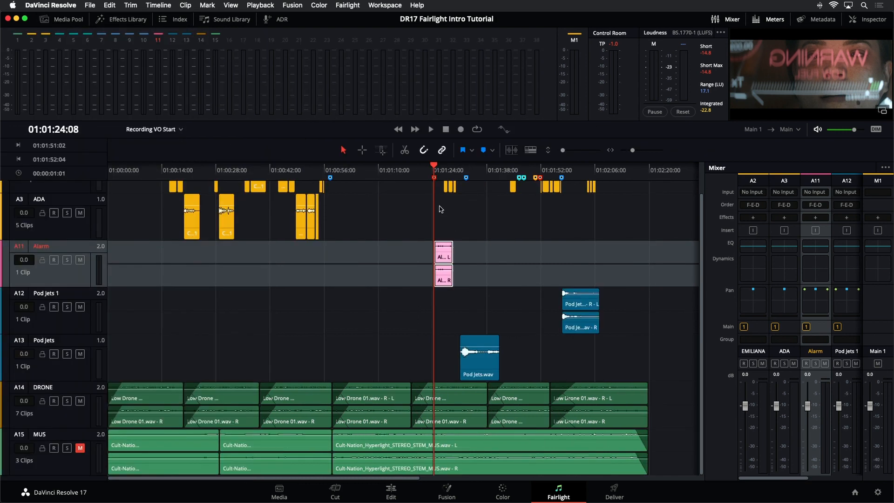
Zoom the timeline in horizontally around the Alarm.wav clip at the playhead
key(super+equal)
key(super+equal)
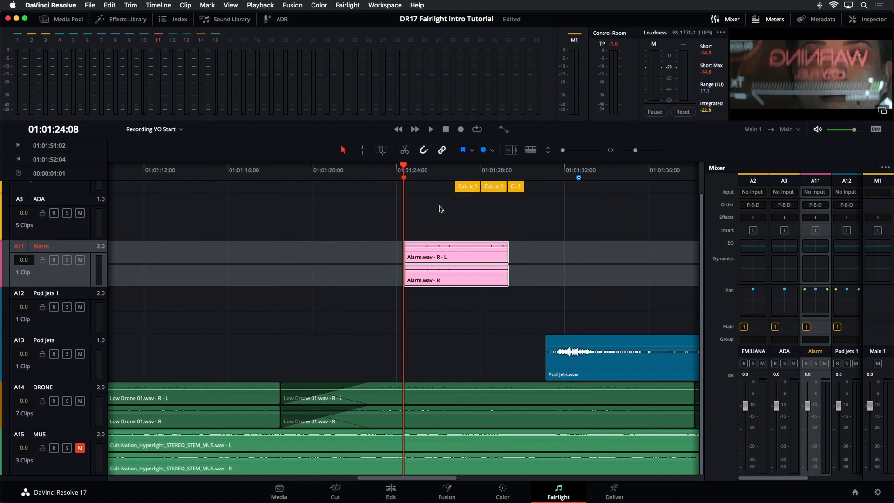
scroll(443, 217, up, 5)
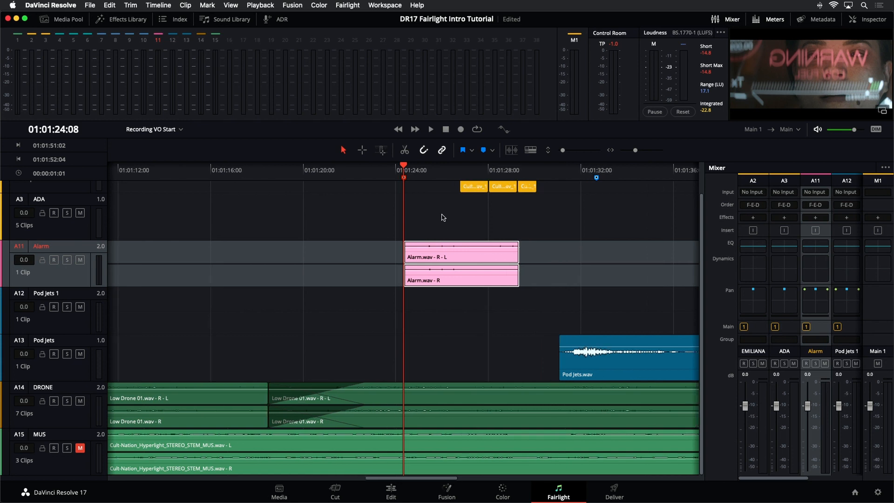
scroll(443, 217, down, 4)
scroll(429, 232, up, 3)
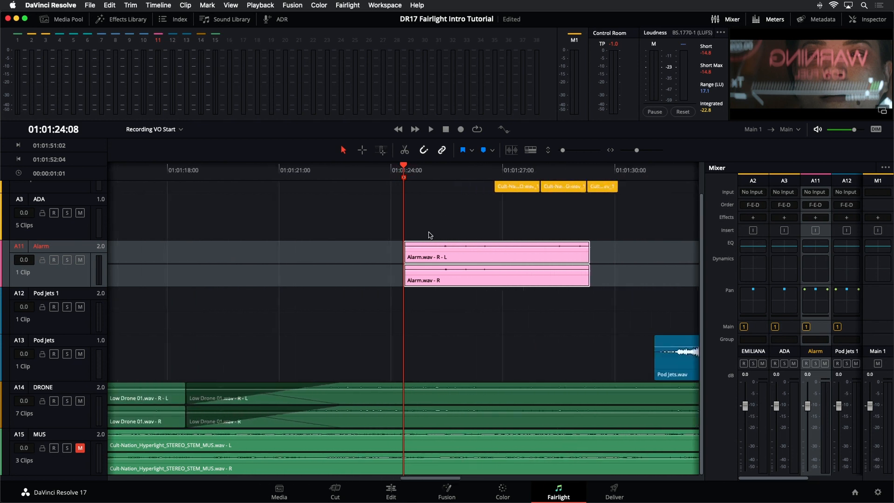
scroll(428, 234, down, 3)
scroll(425, 232, up, 4)
Adjust the track height so the Alarm.wav waveform and the neighbouring tracks fit in the timeline
scroll(426, 231, up, 2)
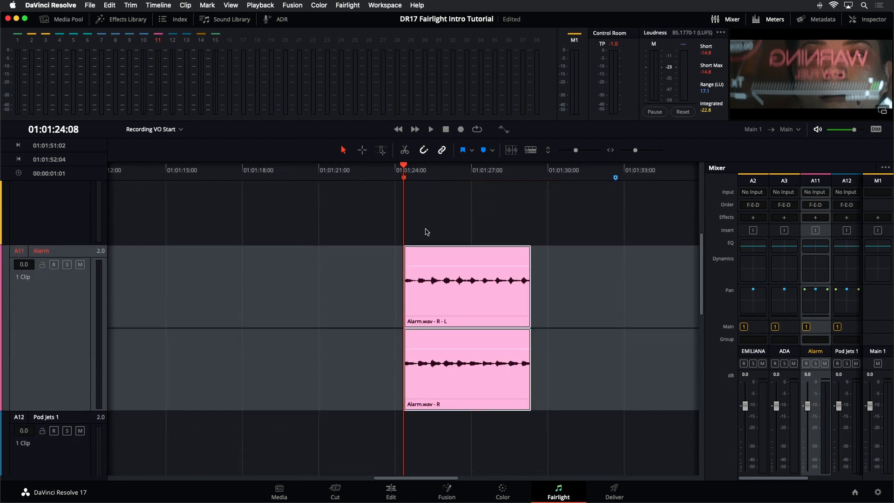
scroll(426, 231, down, 4)
scroll(426, 230, up, 3)
scroll(426, 229, down, 1)
scroll(426, 230, up, 1)
scroll(425, 229, down, 1)
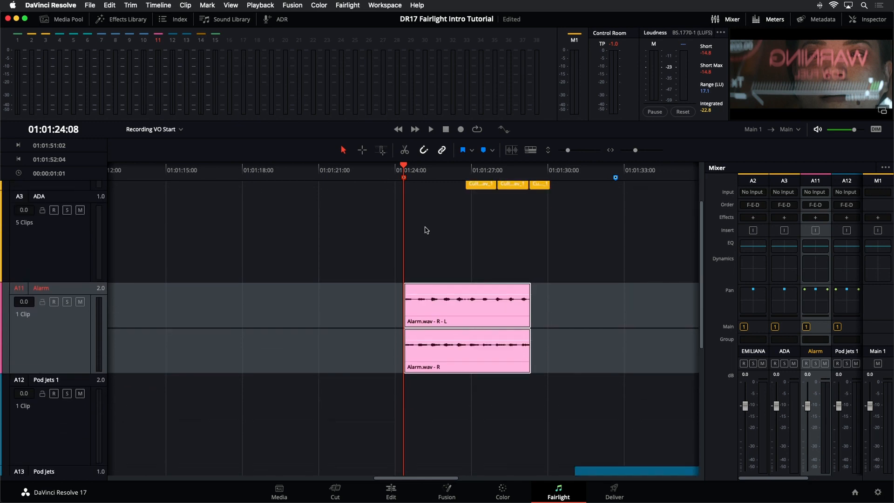
scroll(425, 230, up, 2)
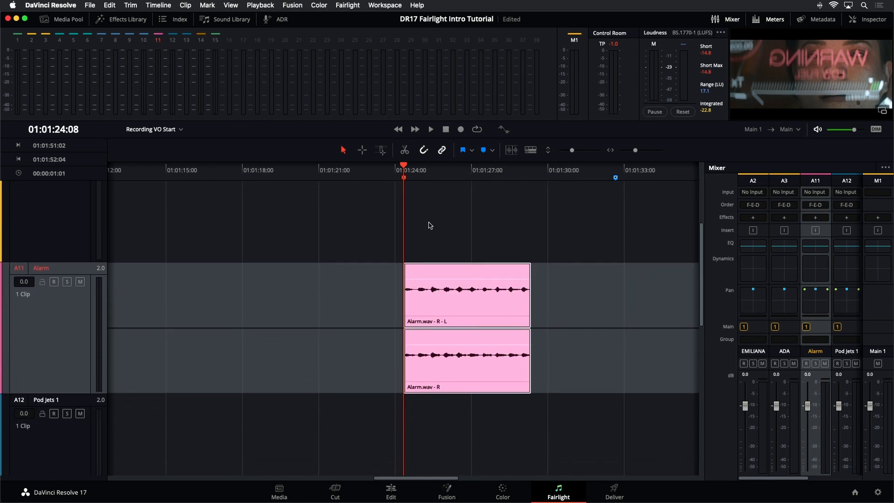
scroll(600, 205, up, 3)
scroll(605, 206, down, 2)
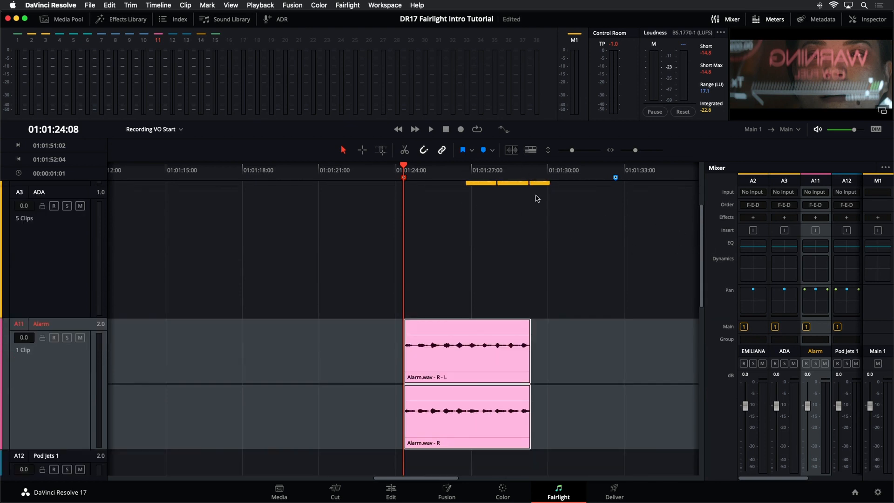
drag(571, 149, 564, 151)
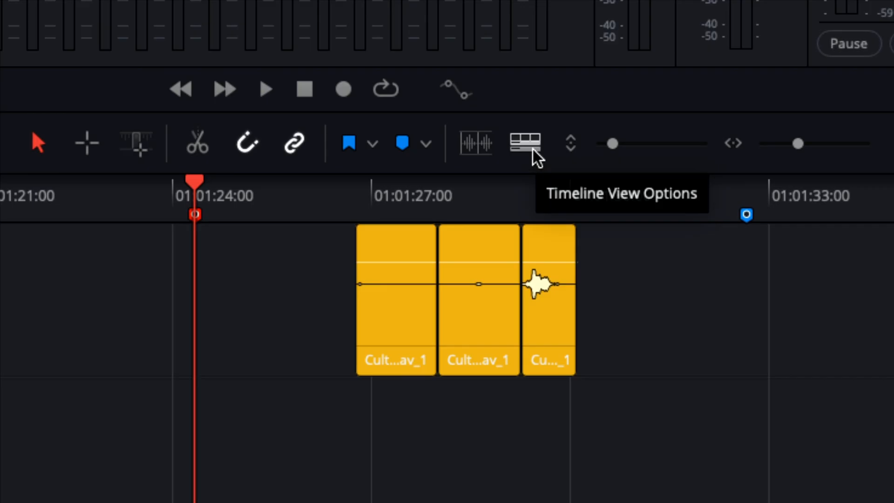
Display the video track above the audio tracks through the Timeline View Options, and deselect the Alarm.wav clip
click(533, 149)
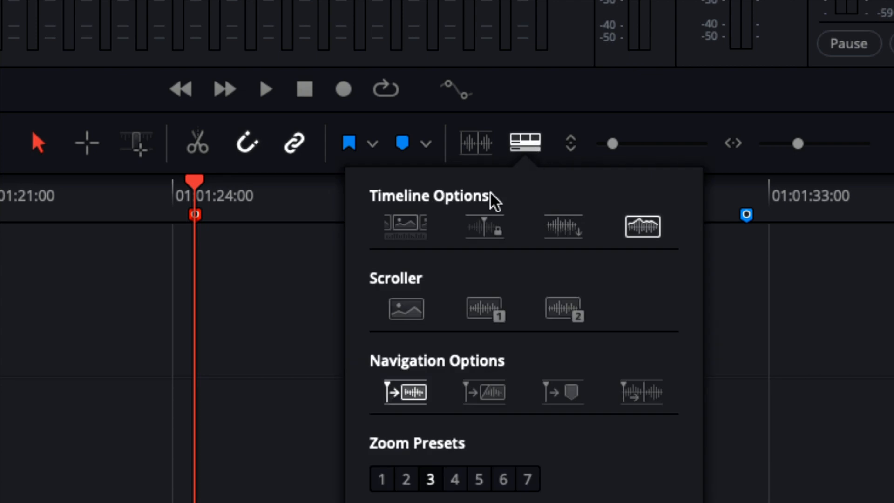
click(404, 227)
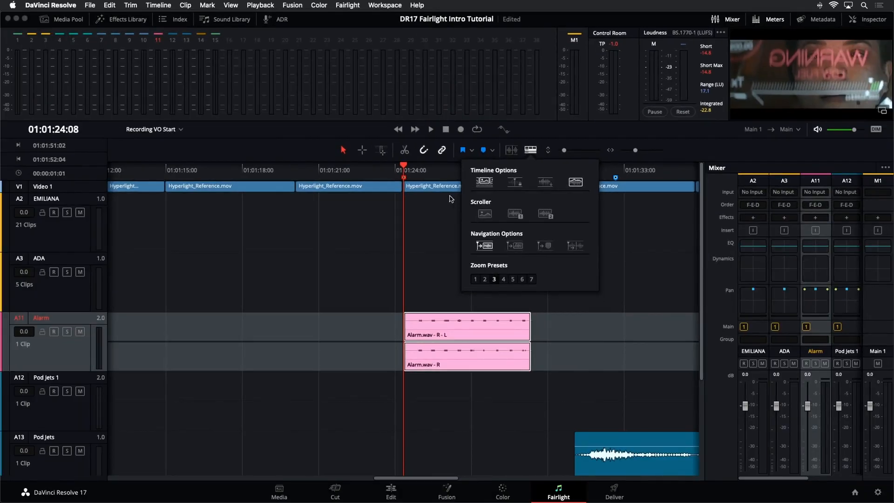
click(251, 296)
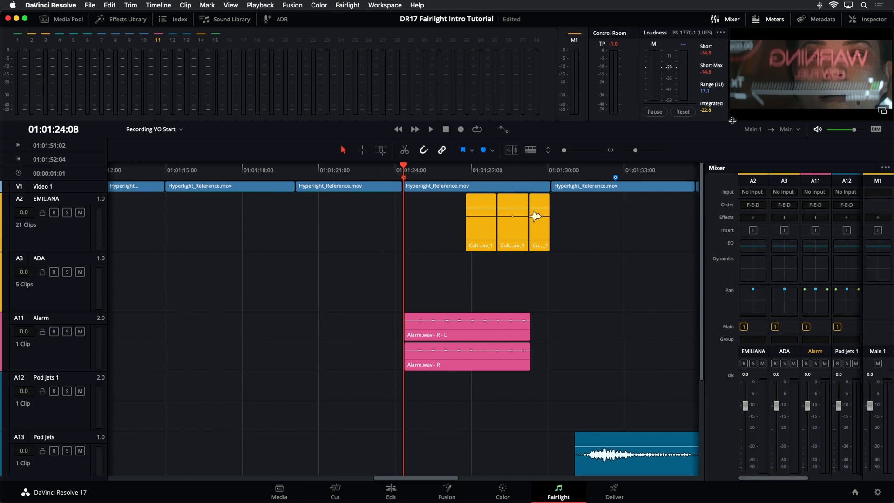
Enlarge the video viewer and move the playhead to 01:01:23:01, just before the Alarm.wav clip
drag(733, 122, 545, 171)
click(372, 241)
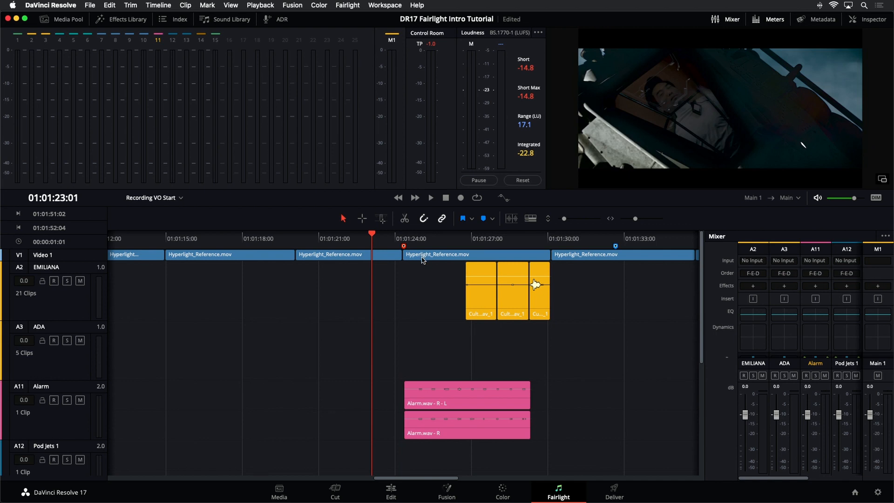
Play the scene from 01:01:23:01 until just past the end of the Alarm.wav clip
key(space)
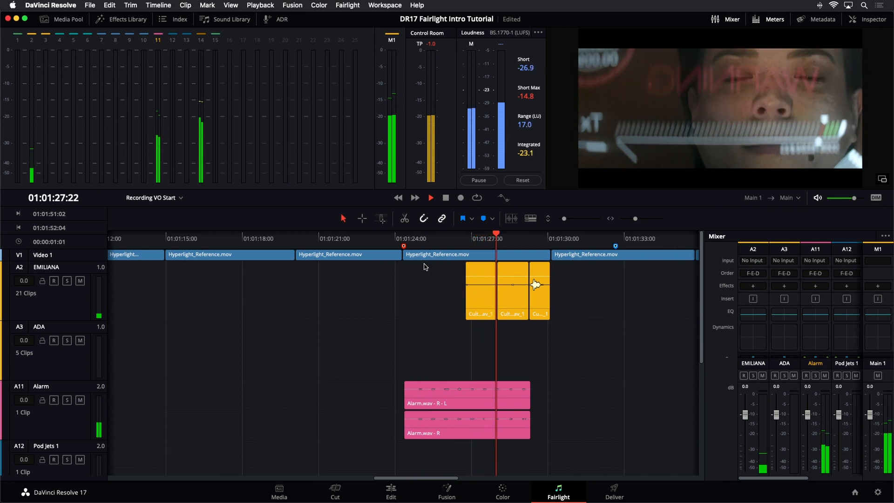
key(space)
key(space)
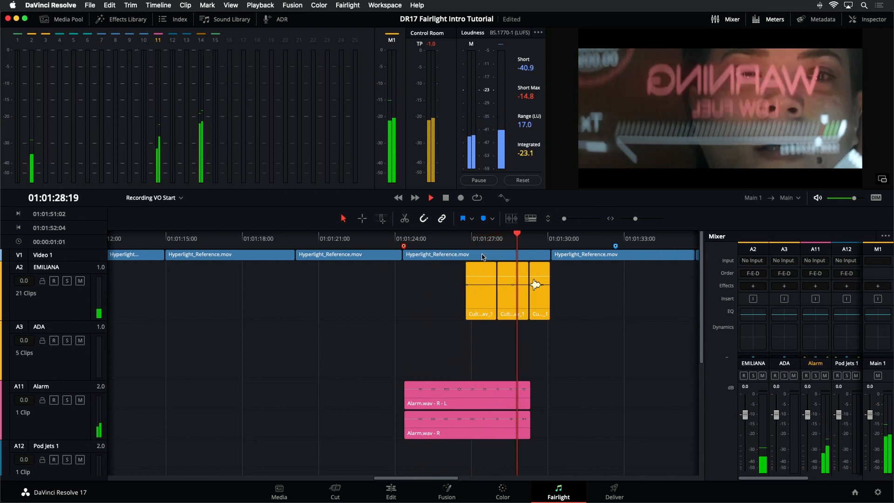
key(space)
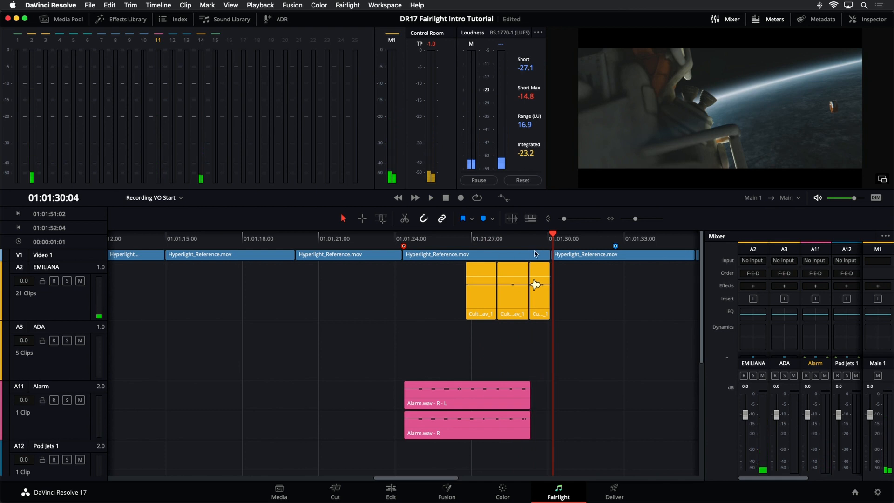
Play the Alarm.wav clip from its start at 01:01:24:08 to audition the alarm pulses, and leave the clip deselected
click(518, 406)
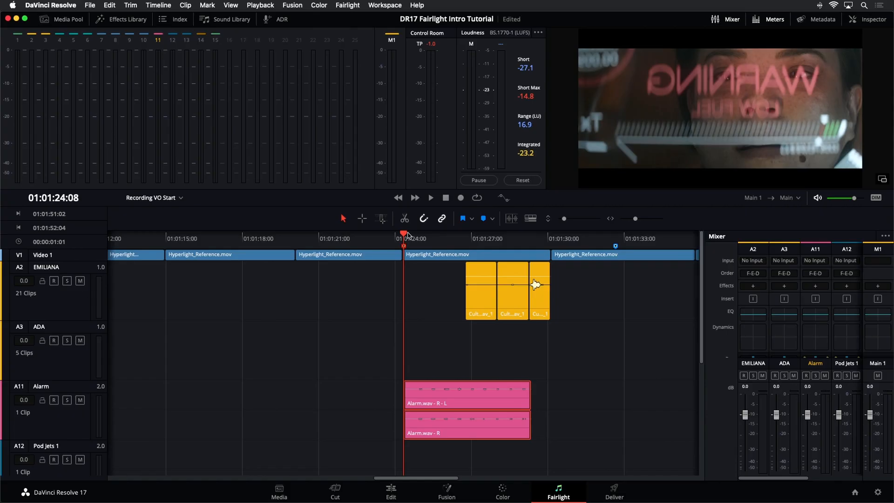
key(space)
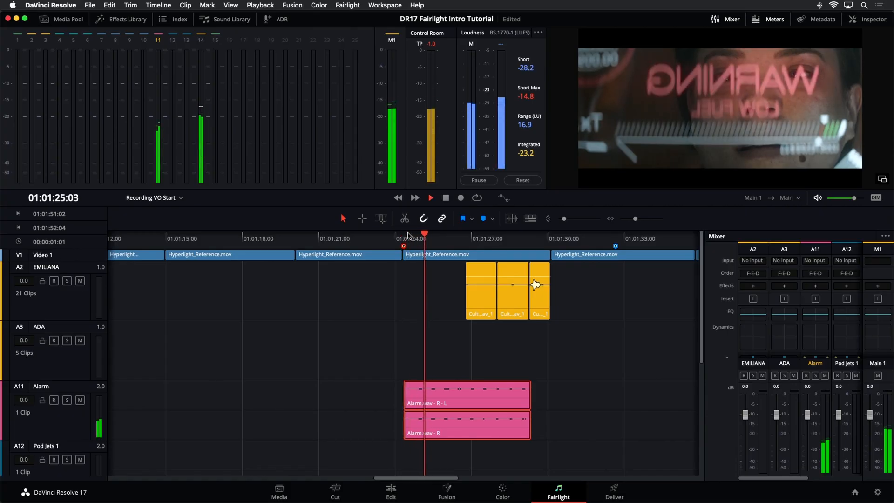
key(space)
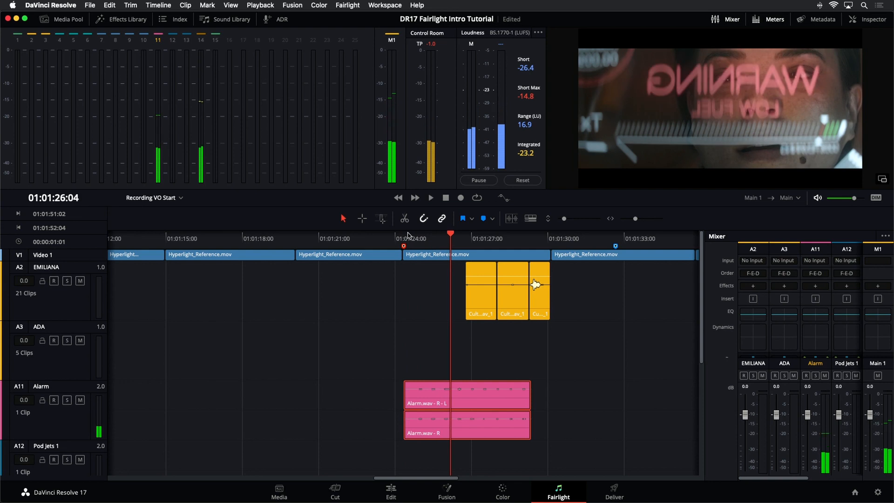
click(476, 331)
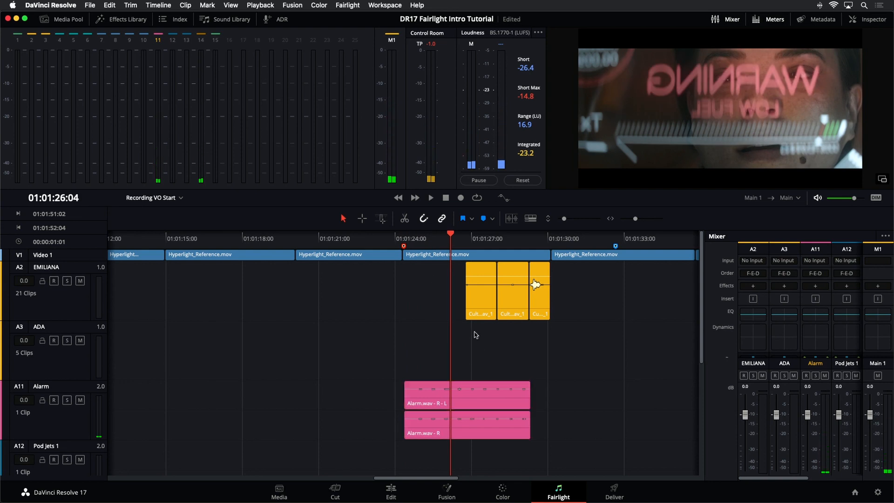
Enlarge the Alarm track around its clip and enable Elastic Wave on the Alarm.wav clip
click(79, 421)
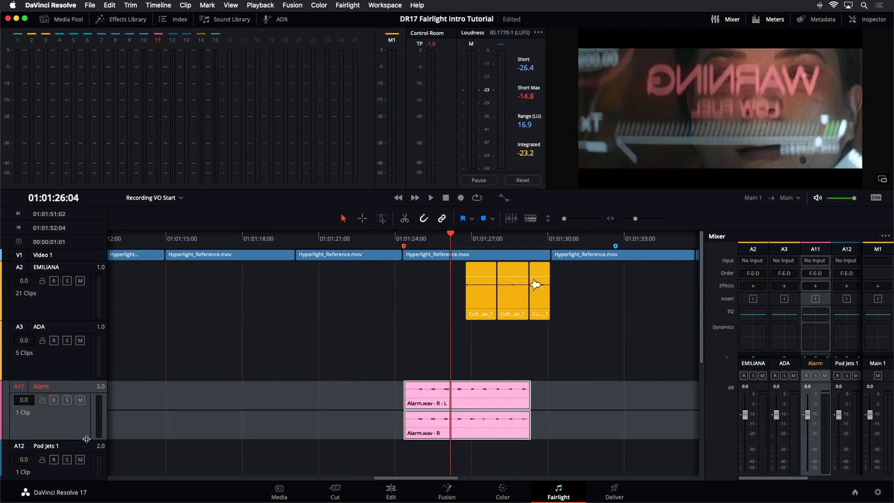
scroll(233, 411, up, 1)
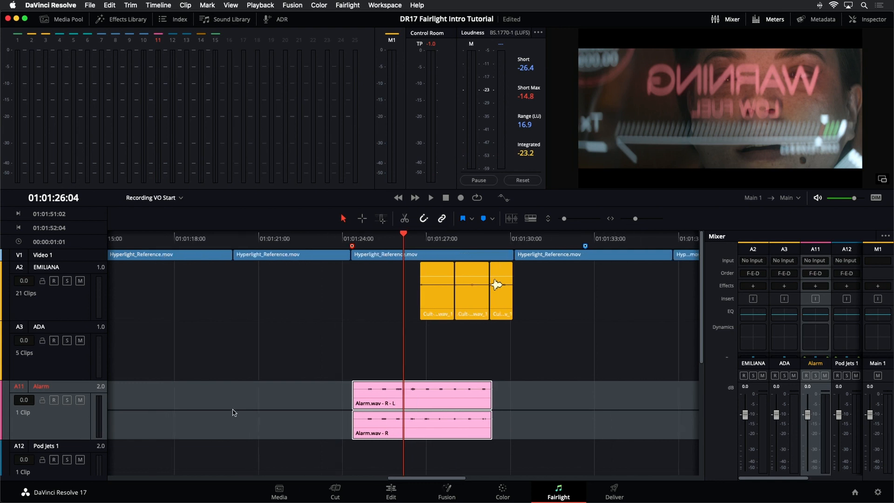
scroll(237, 413, up, 4)
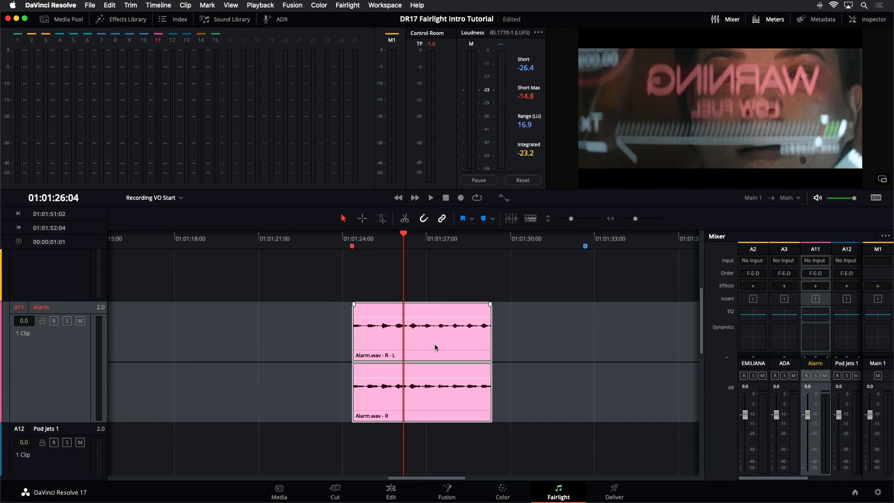
right_click(470, 335)
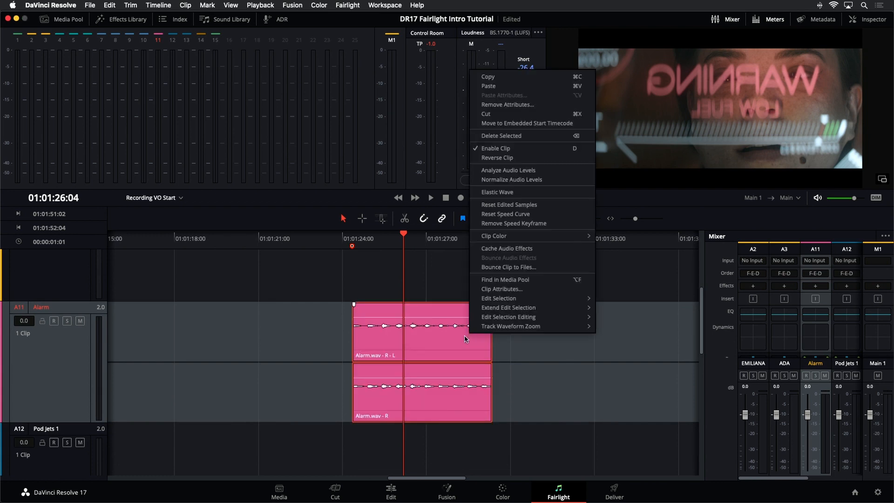
click(539, 195)
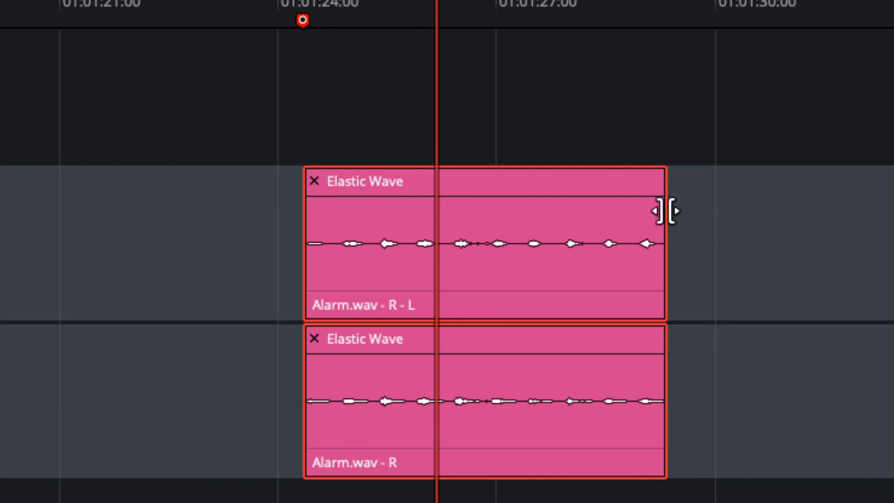
Try stretching the Alarm.wav clip to about 01:01:32 and compressing it to about 01:01:27, playing it back at each length
drag(666, 211, 866, 240)
key(space)
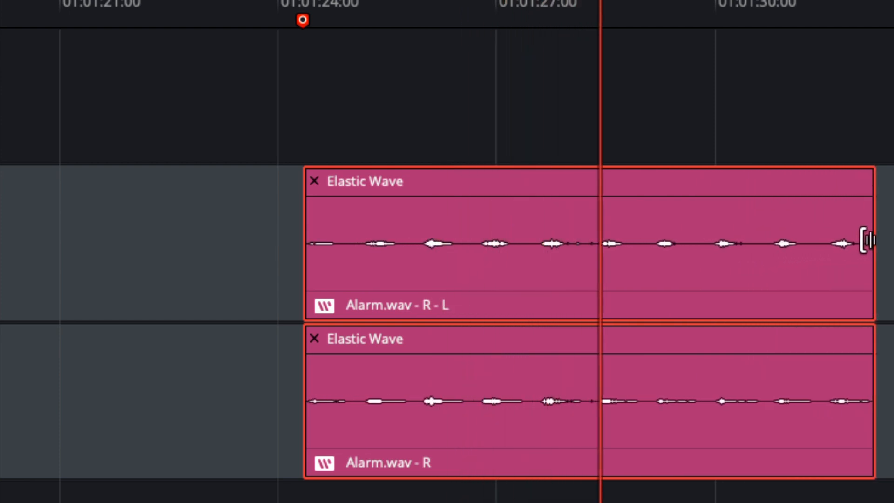
drag(865, 239, 510, 261)
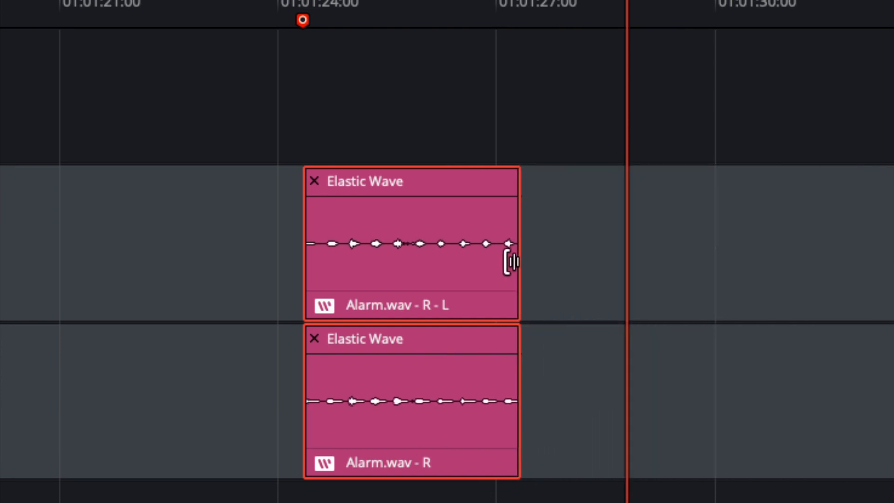
click(304, 20)
key(space)
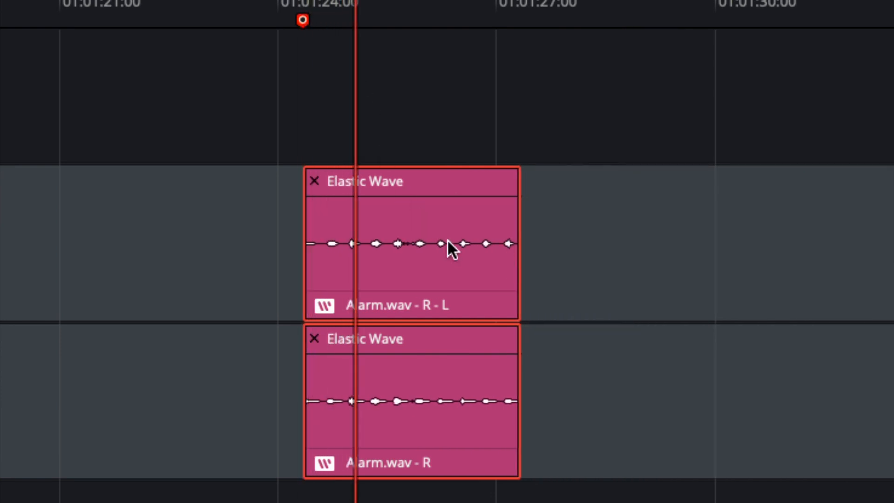
drag(511, 263, 639, 276)
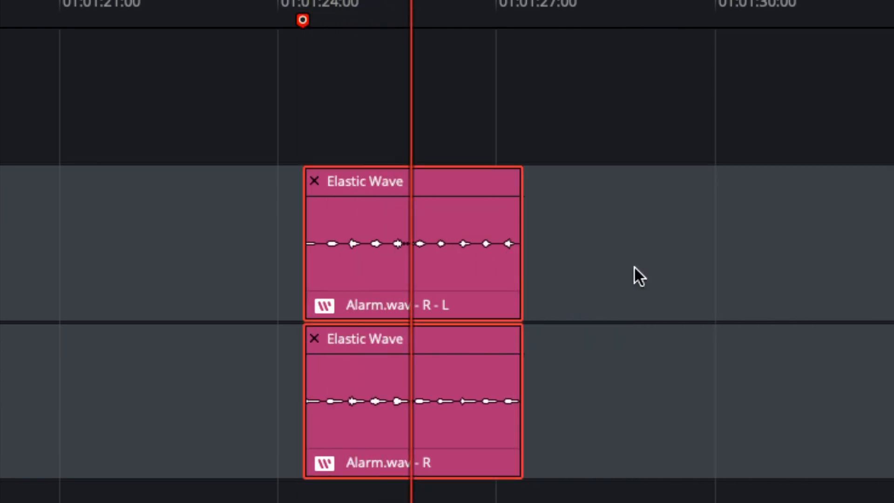
Stretch the Alarm.wav clip with Elastic Wave so it ends at about 01:01:30, with the end of EMILIANA's dialogue and the shot
drag(513, 251, 708, 250)
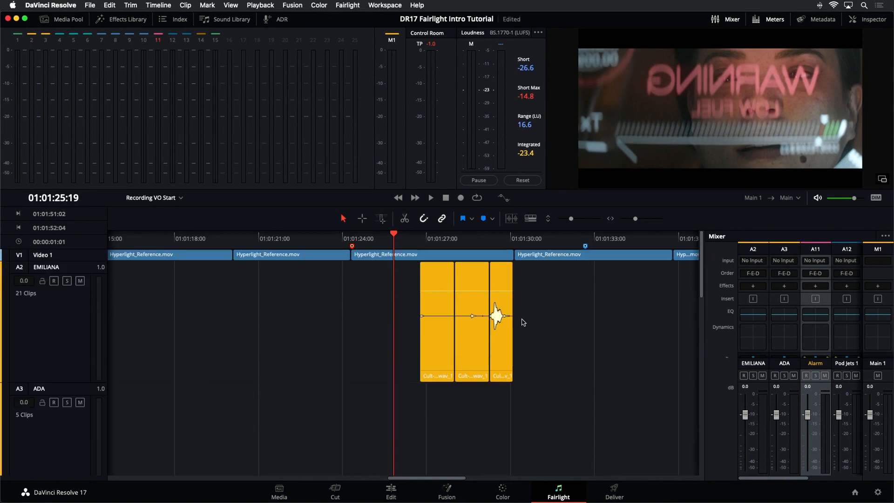
drag(571, 222, 562, 219)
click(514, 241)
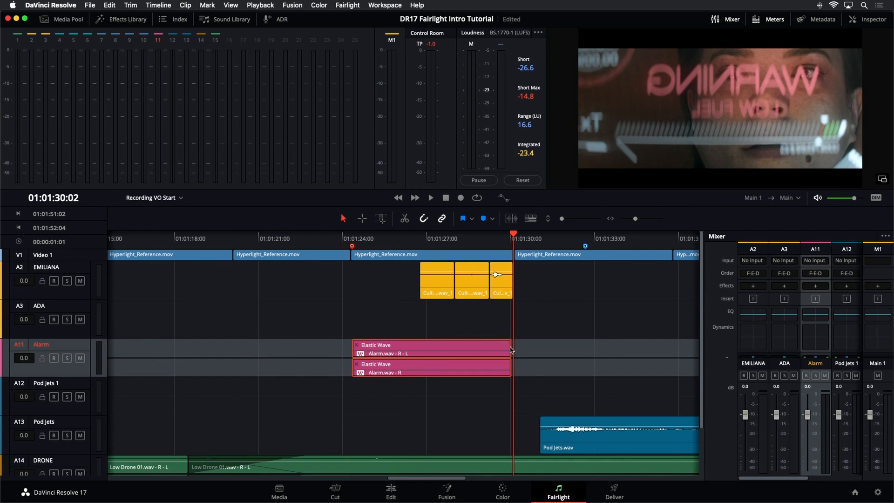
drag(509, 351, 509, 351)
Make the Alarm track taller and play the stretched Alarm.wav clip from 01:01:24:08 to its end
click(353, 237)
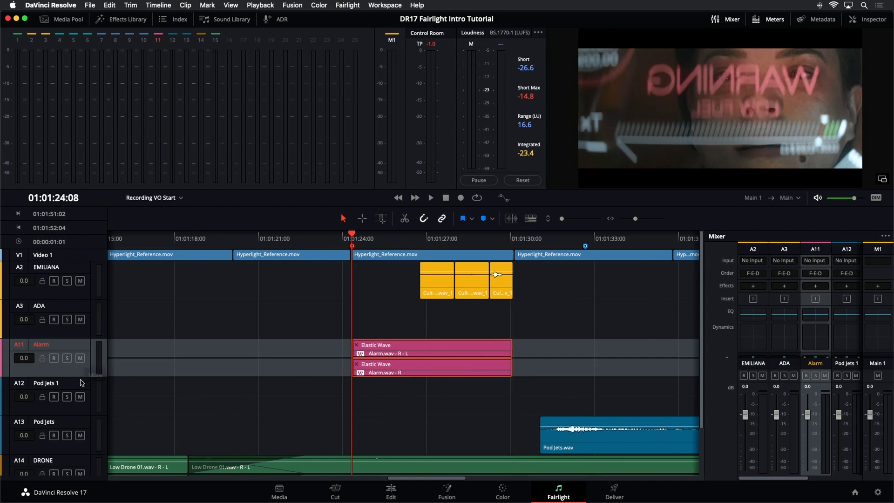
drag(82, 377, 81, 454)
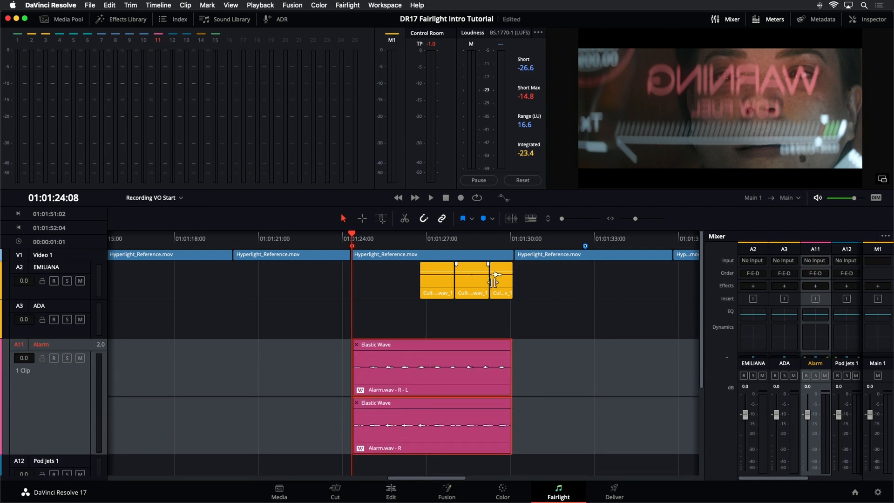
key(space)
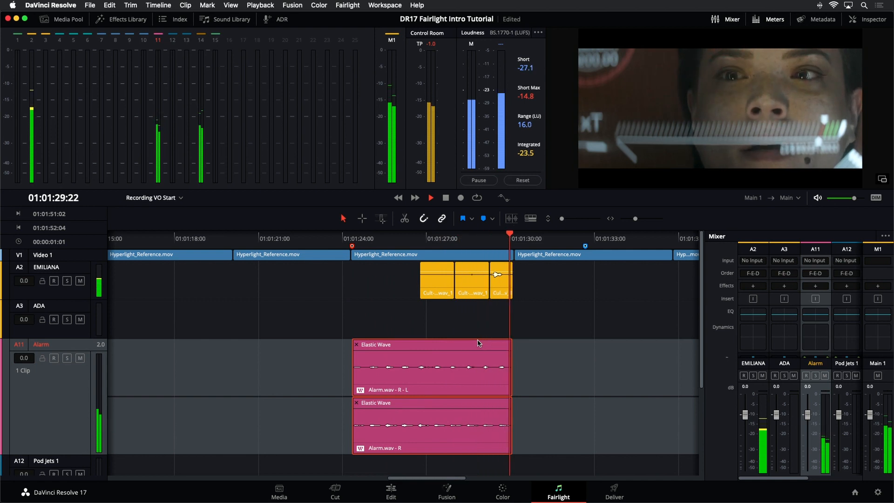
key(space)
key(Up)
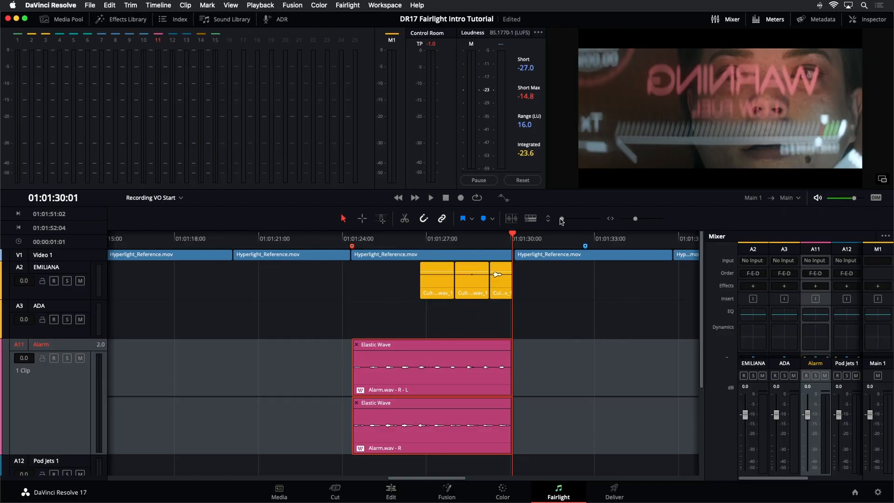
Reduce the track heights and fit the whole timeline in view, with the Alarm.wav clip deselected
drag(577, 219, 561, 221)
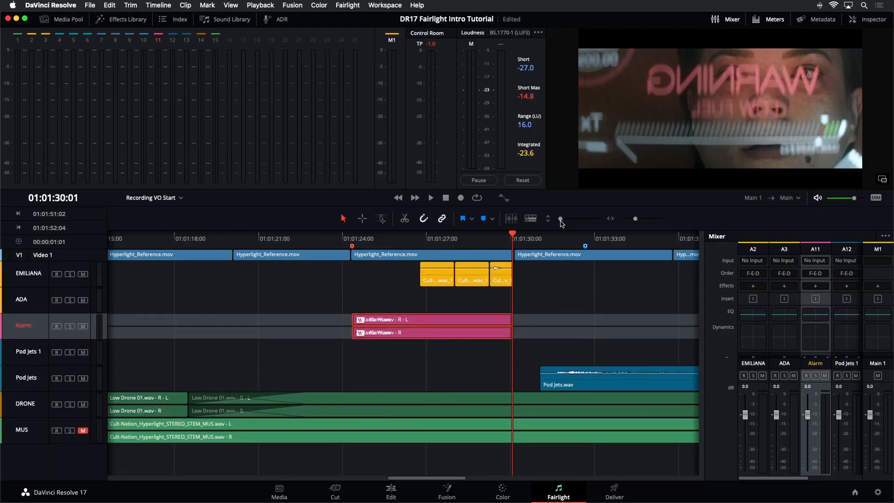
key(shift+z)
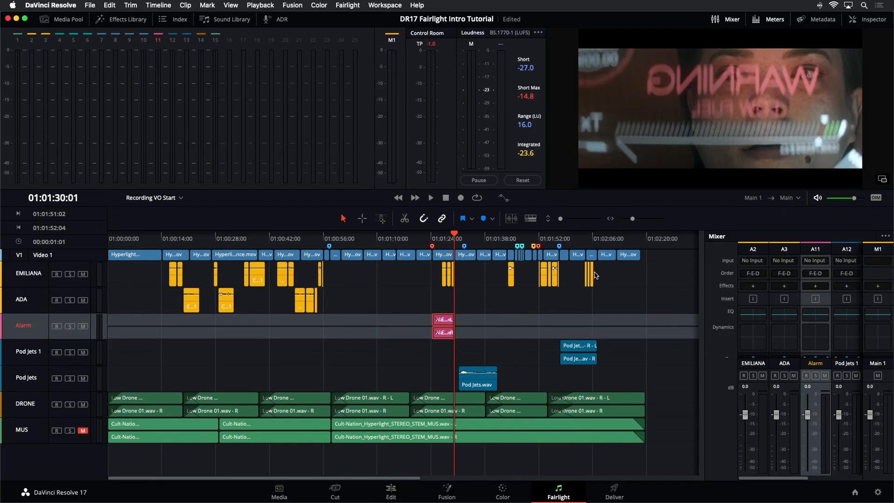
click(473, 343)
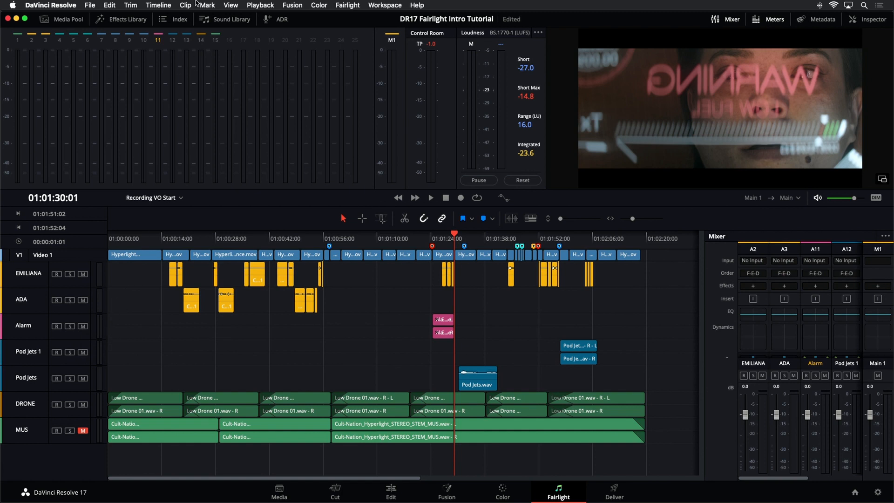
Show the timeline's marker list, jump to the Pod Jets 2 sfx marker, and exit the full-screen viewer after watching the section
click(180, 20)
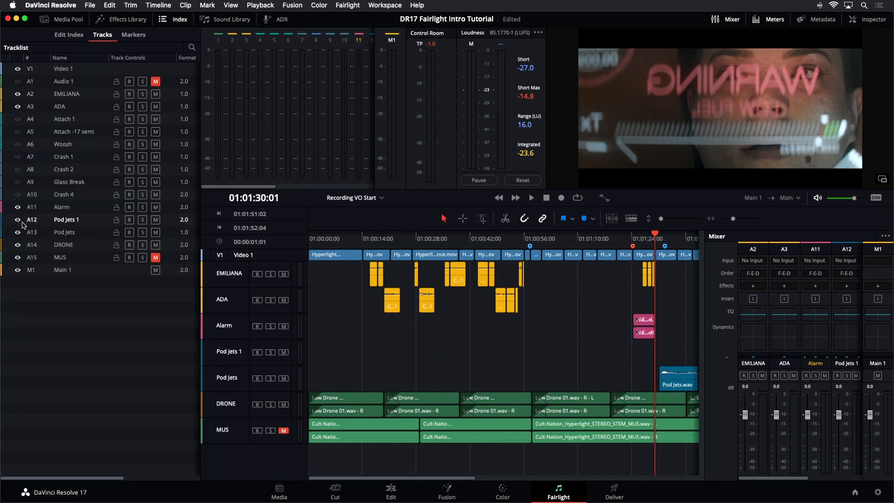
click(136, 35)
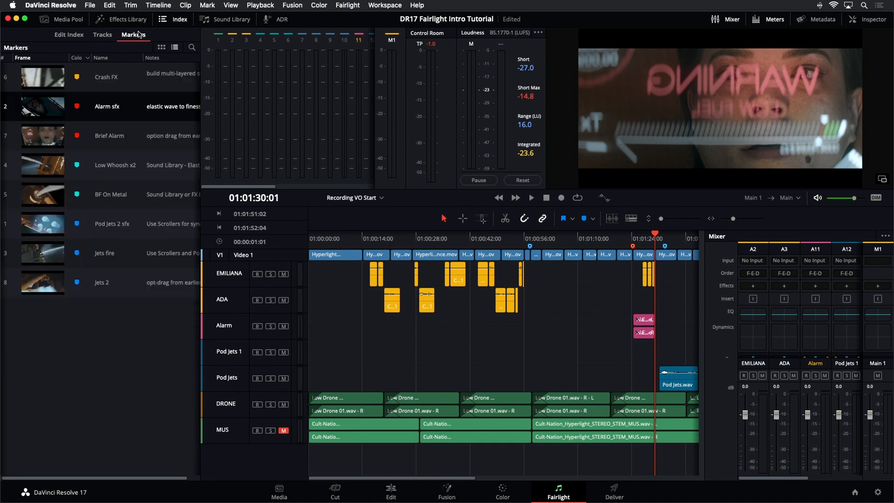
click(55, 229)
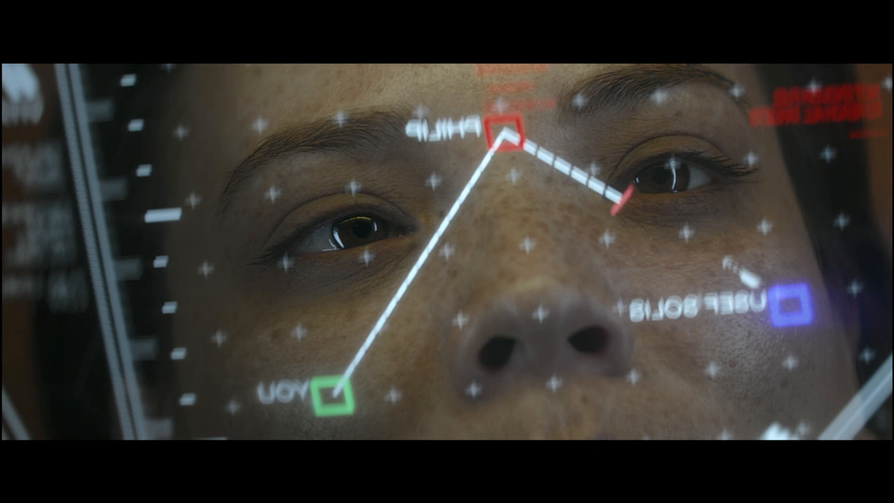
key(Escape)
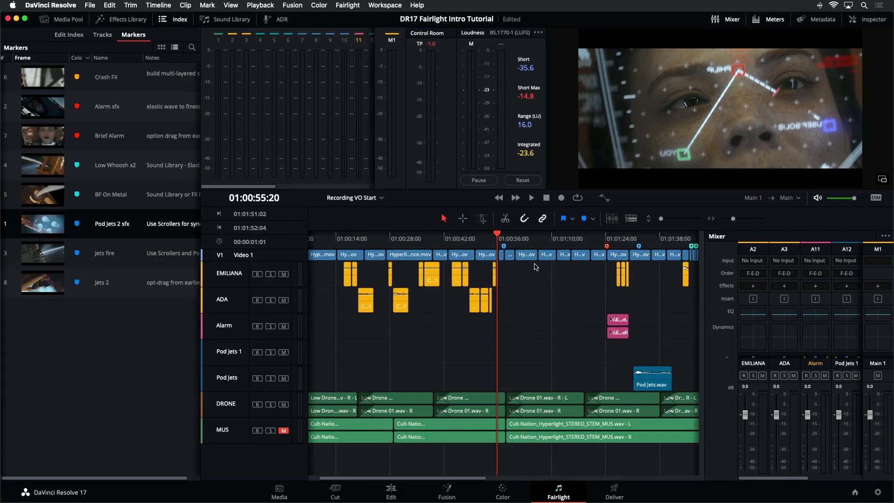
Place the playhead on the Pod Jets 2 sfx marker at 01:00:57:14 and select the Pod Jets 1 track
click(503, 239)
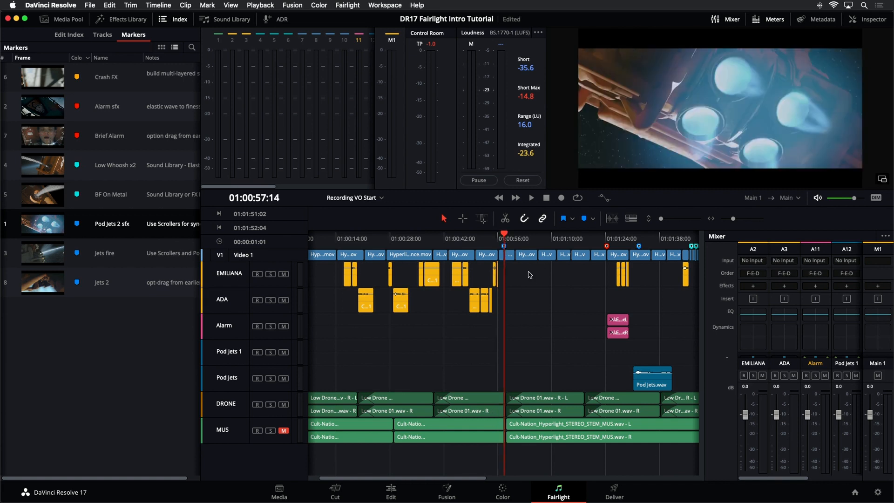
click(228, 386)
click(230, 360)
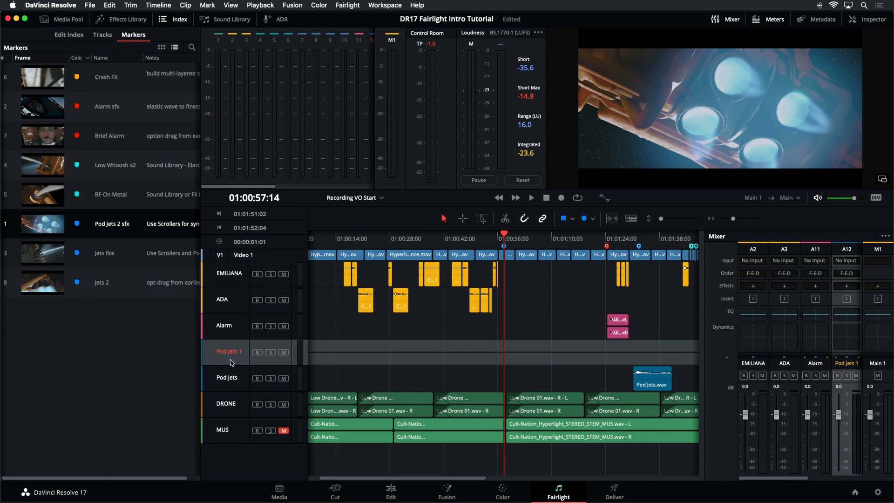
Load Pod Jets 2.wav from the Sound FX bin into the preview player and audition it from the beginning
click(170, 20)
click(75, 20)
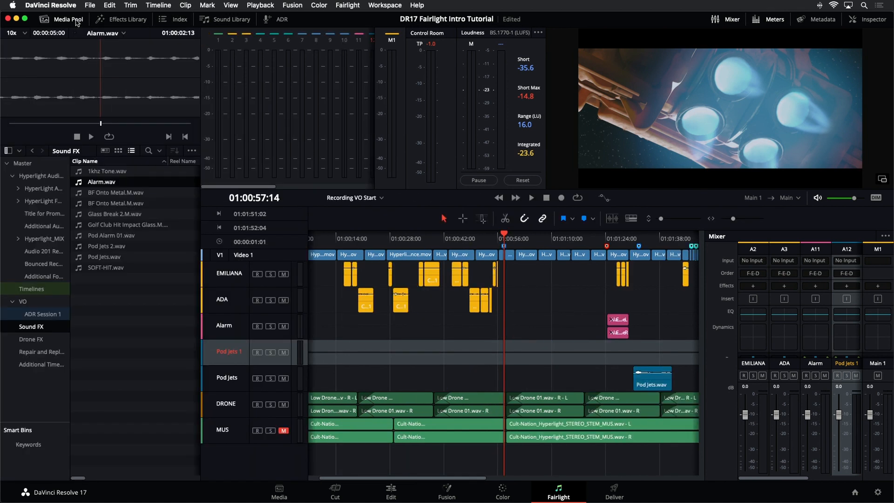
click(99, 247)
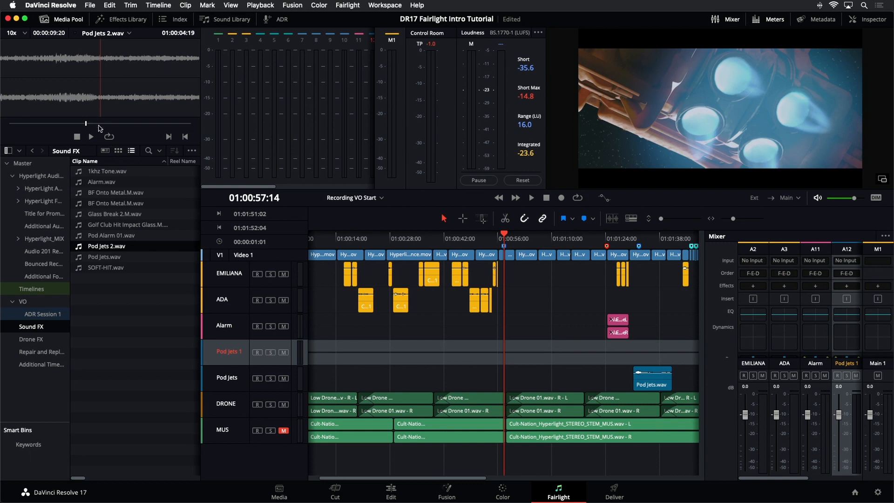
drag(86, 124, 11, 124)
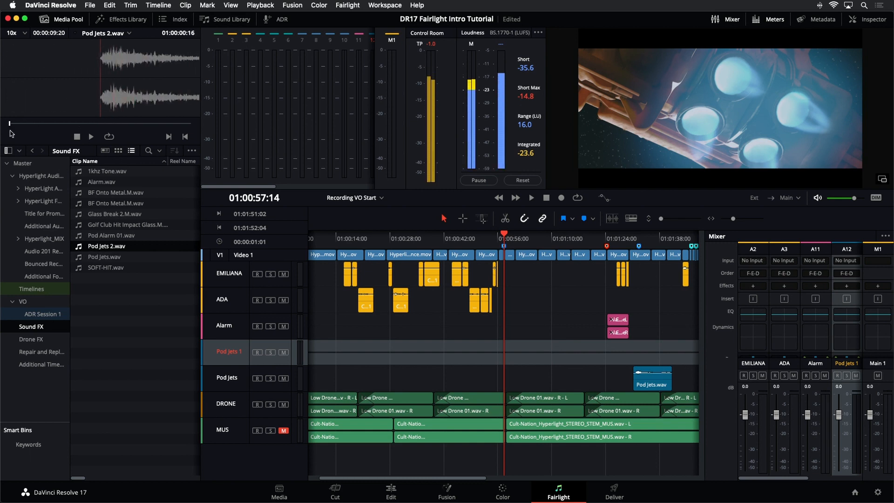
key(space)
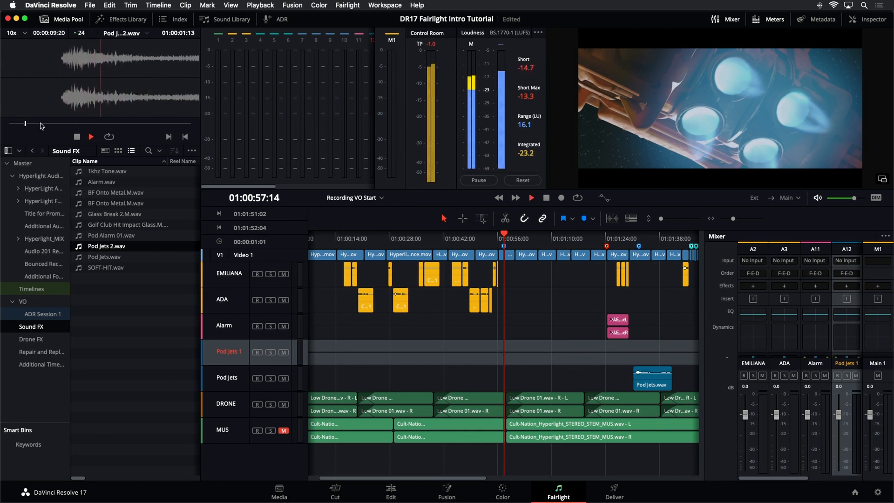
Rewind the Pod Jets 2.wav preview, place the sound on the Pod Jets 1 track at 01:00:57:14, and hide the media pool
key(space)
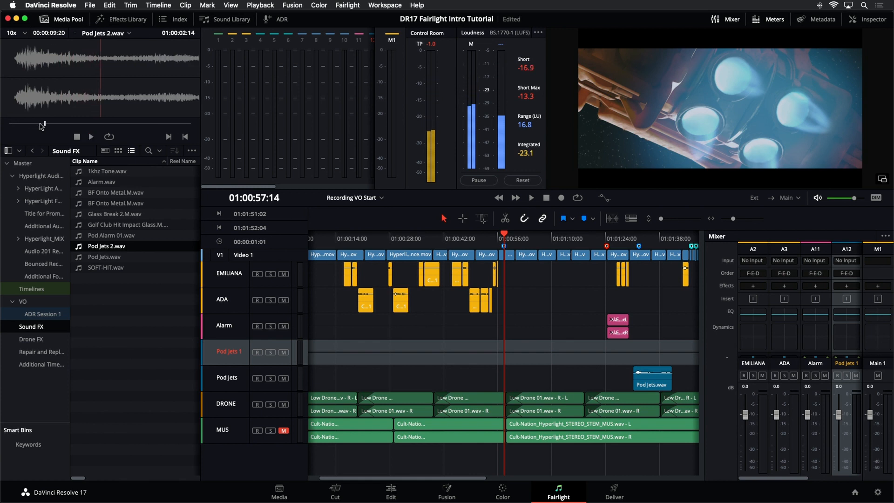
drag(41, 124, 9, 124)
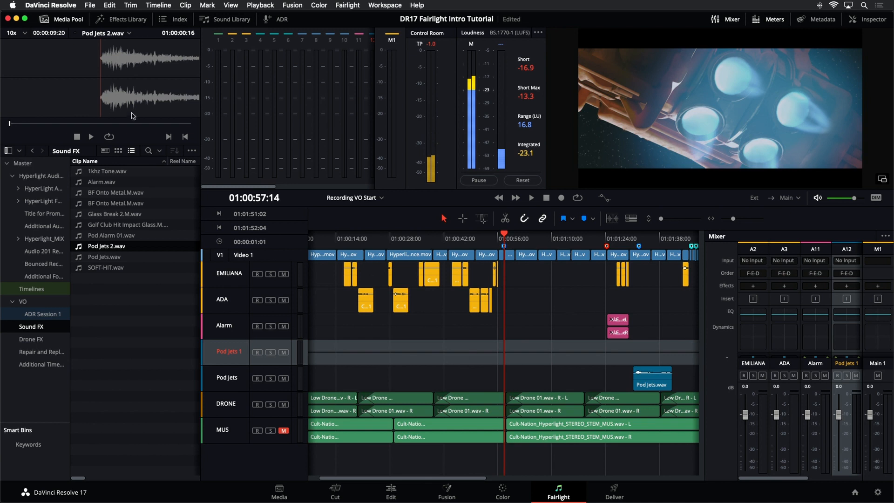
drag(131, 113, 502, 344)
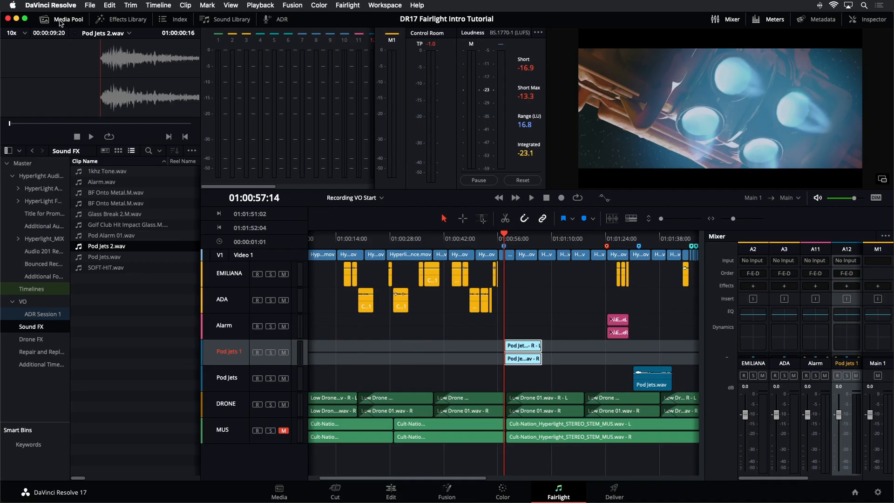
click(59, 21)
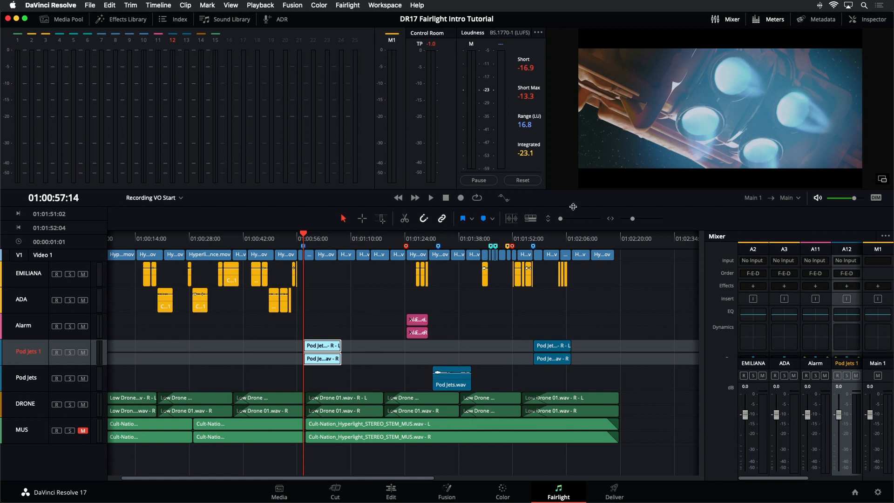
Enlarge the timeline area and show the video scroller and Audio Scroller 1 with track A12 - Pod Jets 1
drag(571, 201, 566, 142)
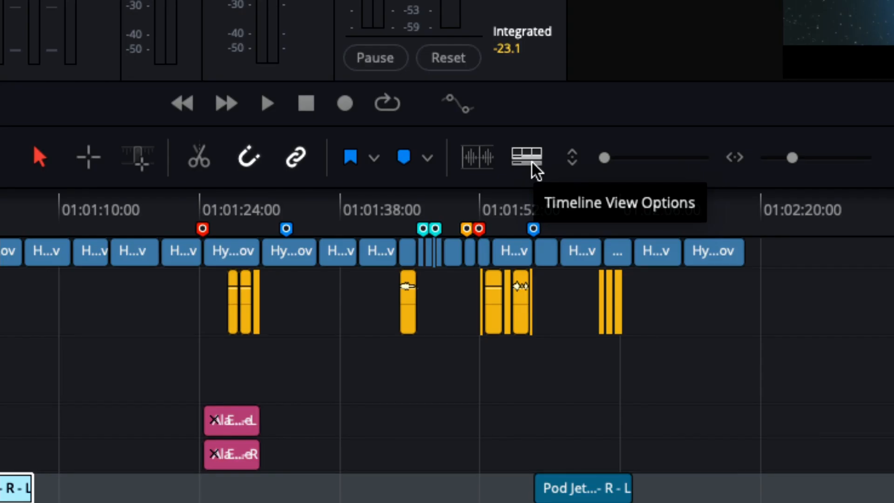
click(533, 164)
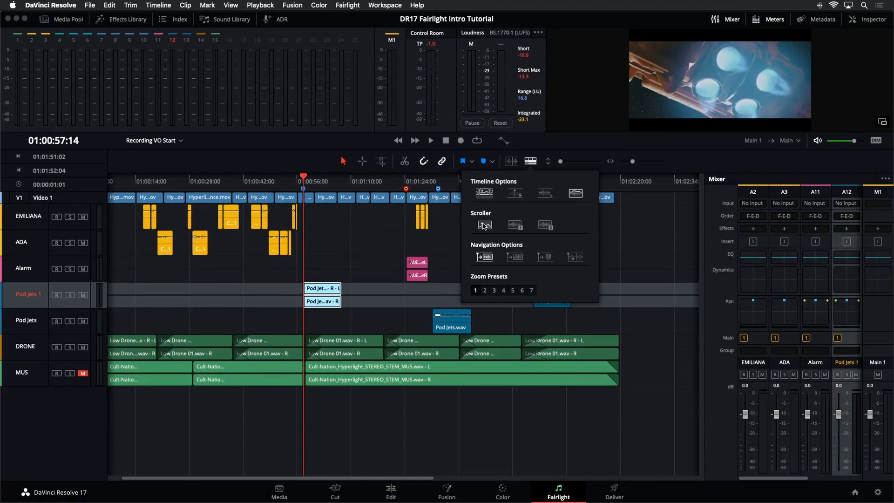
click(484, 225)
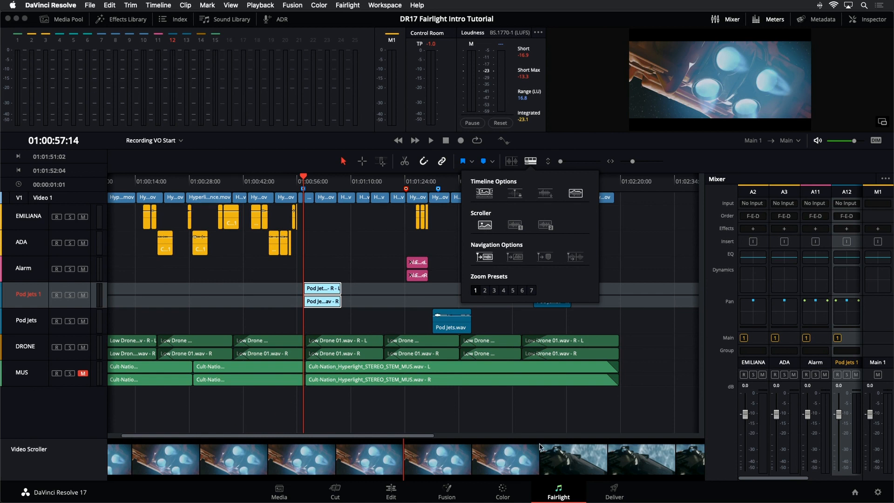
click(515, 225)
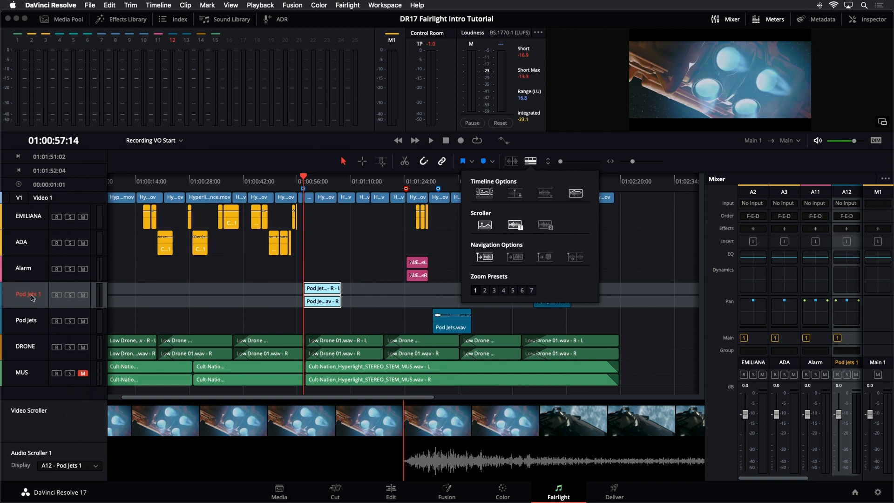
click(83, 472)
click(86, 468)
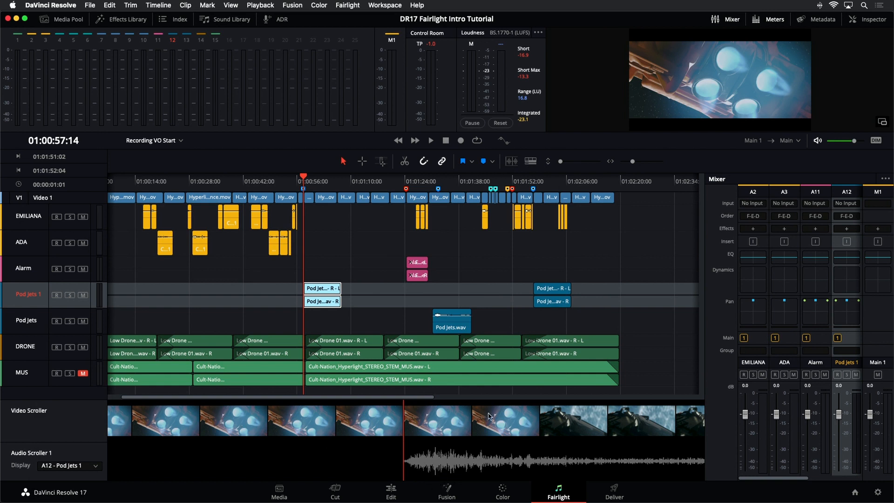
Scrub through the video scroller and play the start of the newly placed Pod Jets 2.wav clip, stopping at 01:00:59:13
drag(409, 397, 387, 399)
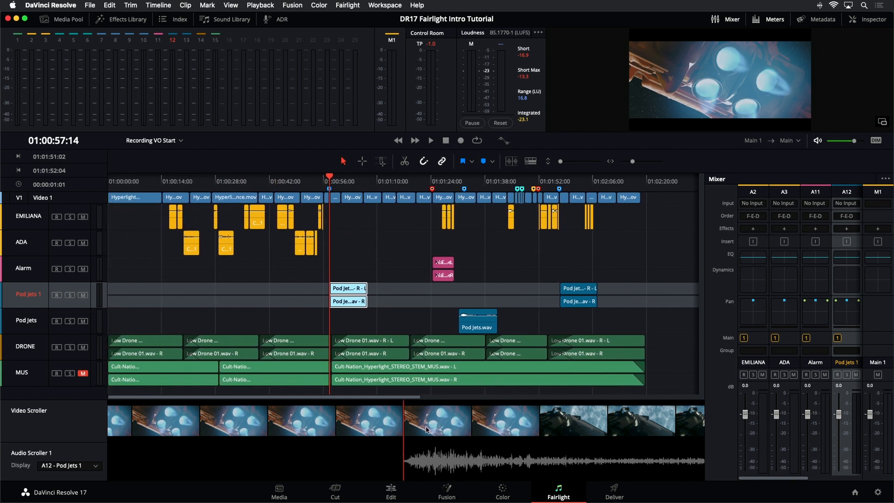
drag(453, 423, 538, 415)
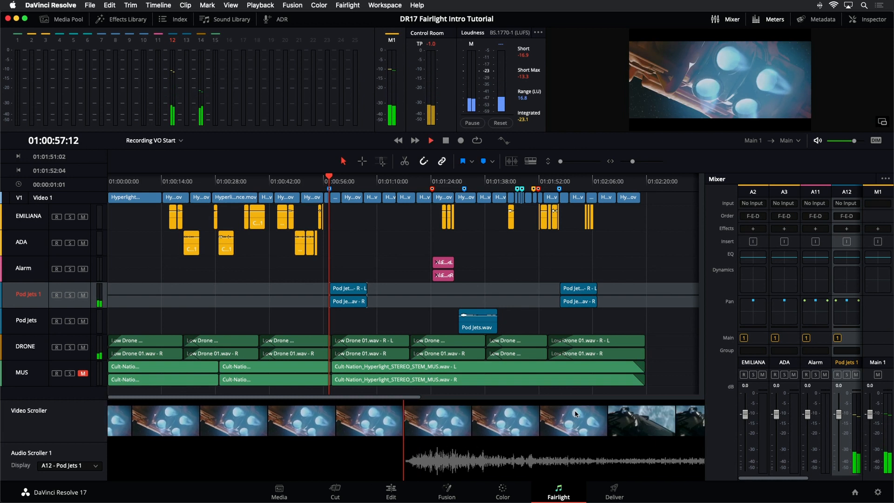
key(space)
key(space)
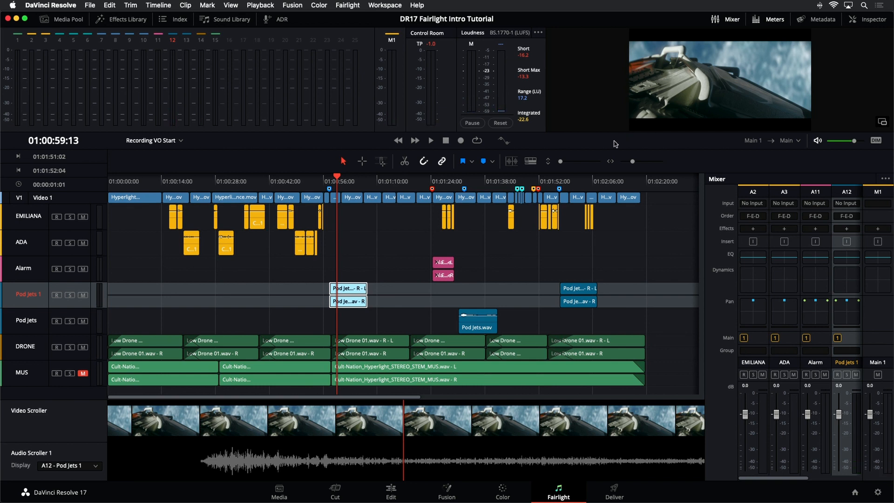
Enlarge the video viewer, and magnify the first Pod Jets 2.wav clip with taller tracks so its waveform can be seen
drag(617, 132, 620, 173)
key(super+equal)
key(super+equal)
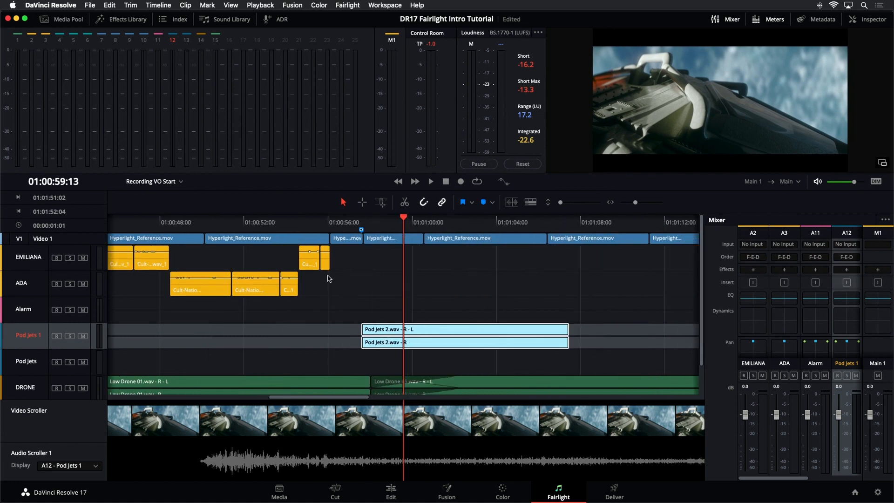
key(super+equal)
key(super+equal)
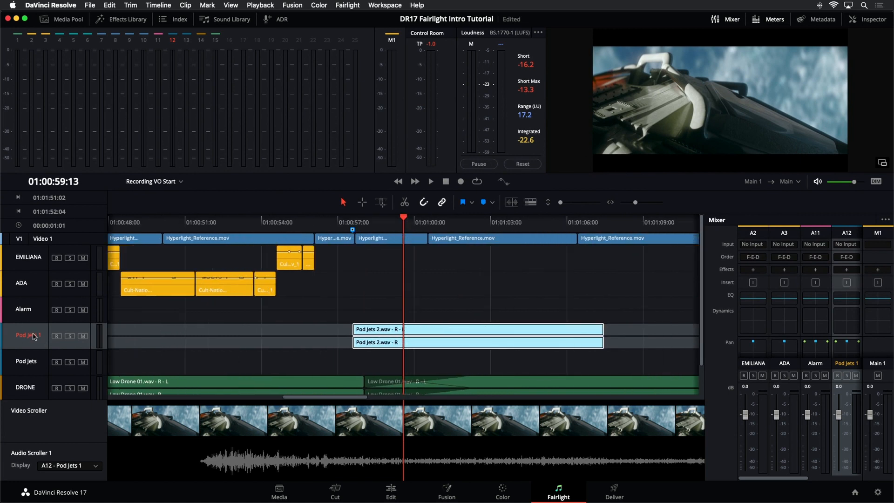
scroll(34, 336, up, 4)
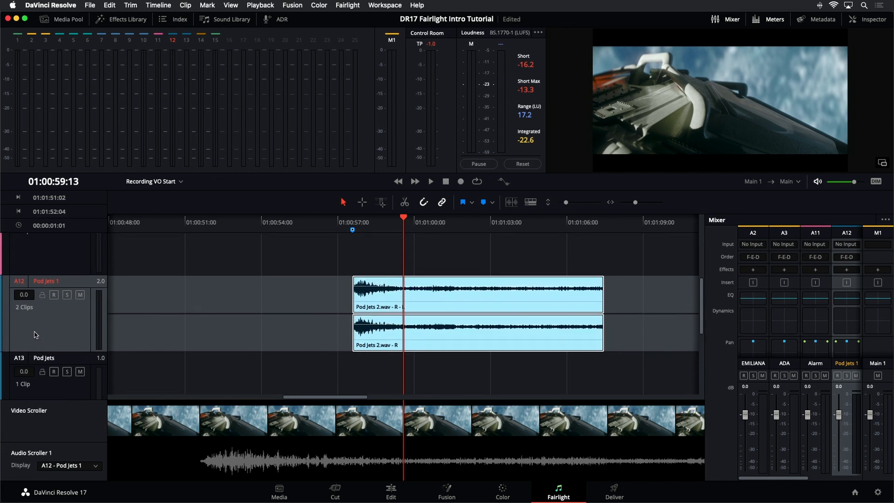
scroll(35, 334, down, 1)
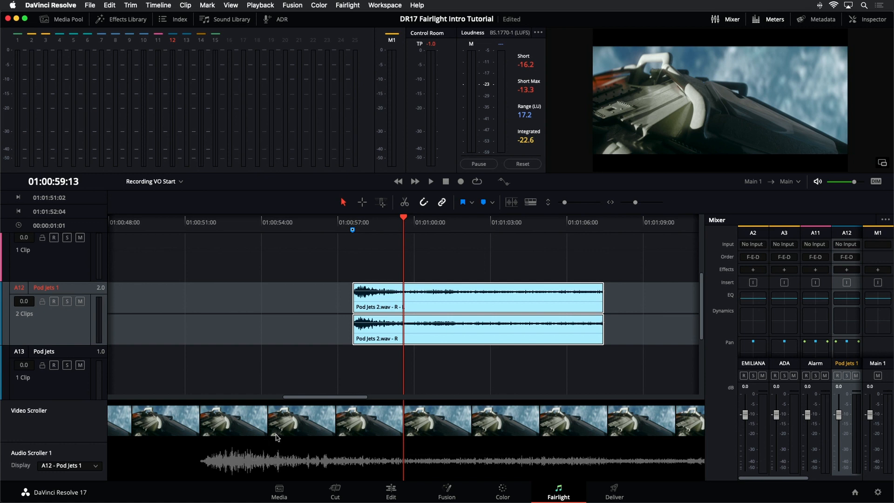
Use the video scroller to park the playhead at 01:00:56:13, on the frame where the pod jets begin to ignite
key(j)
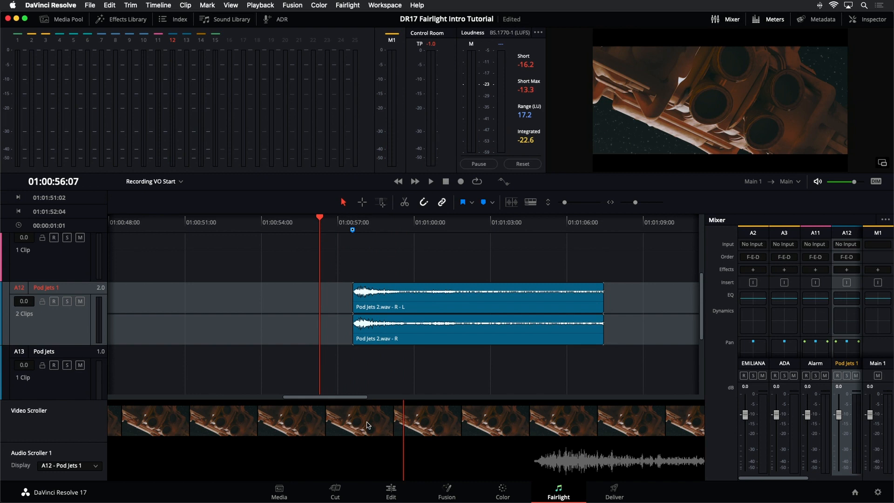
scroll(367, 425, right, 5)
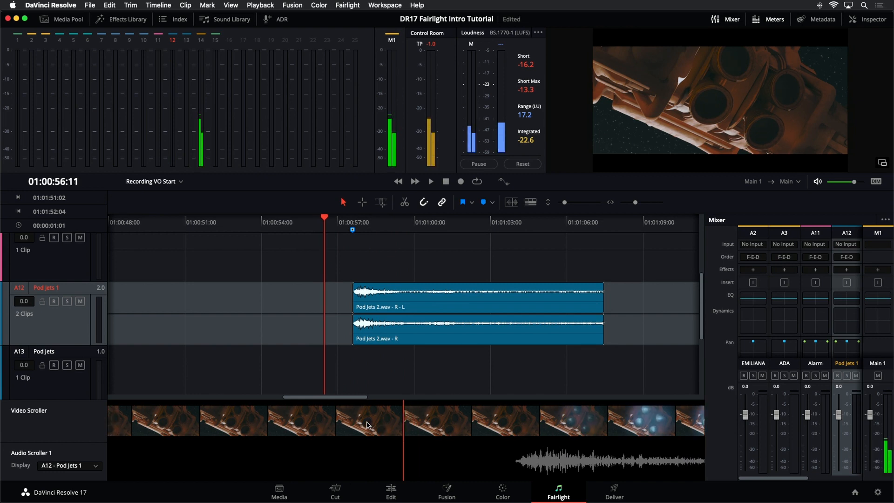
scroll(366, 425, left, 2)
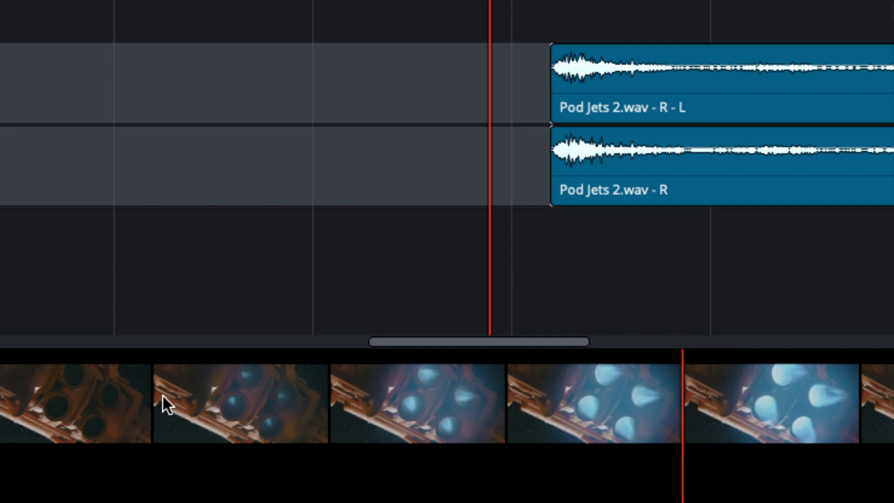
click(220, 400)
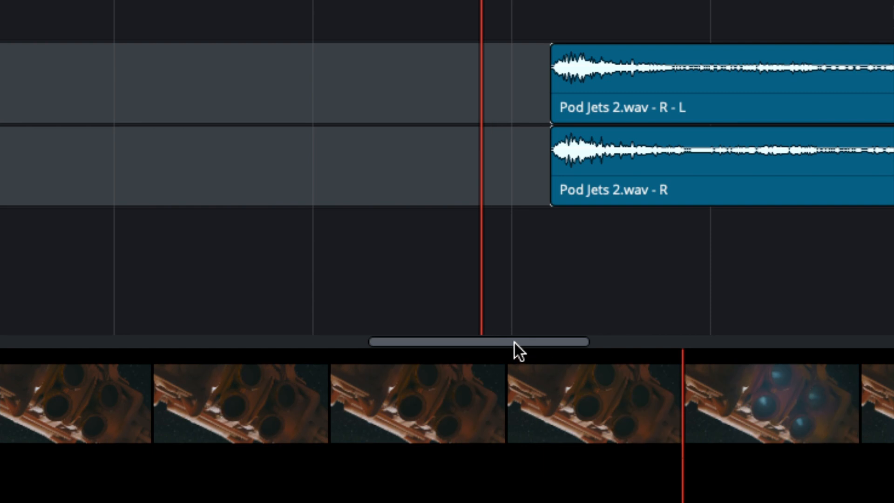
drag(515, 343, 543, 345)
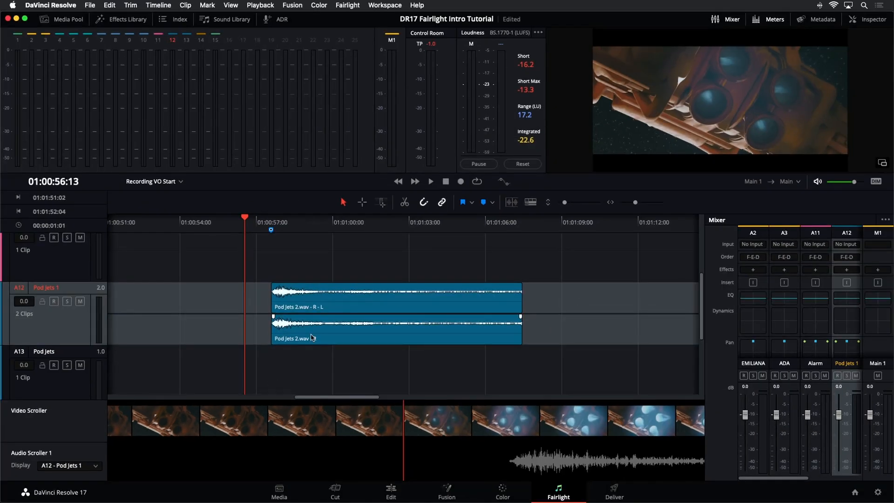
Move the first Pod Jets 2.wav clip to the playhead and return it to its marker
click(312, 337)
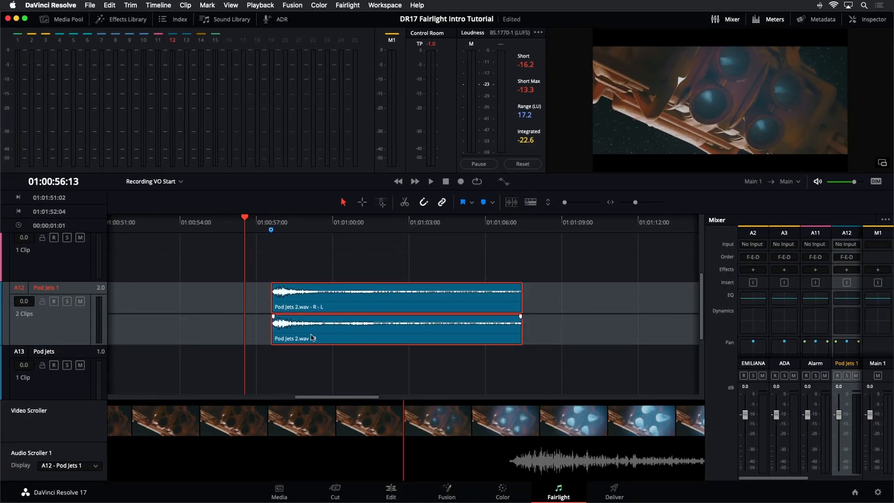
drag(312, 337, 284, 339)
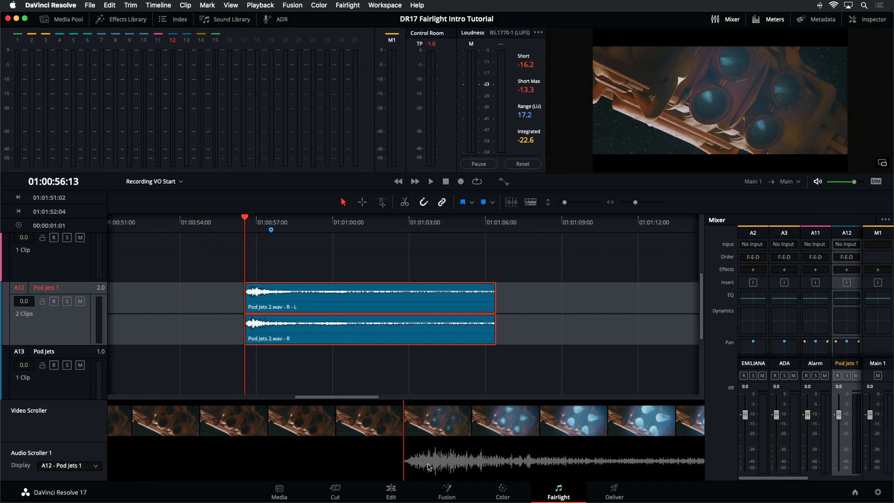
drag(292, 330, 320, 331)
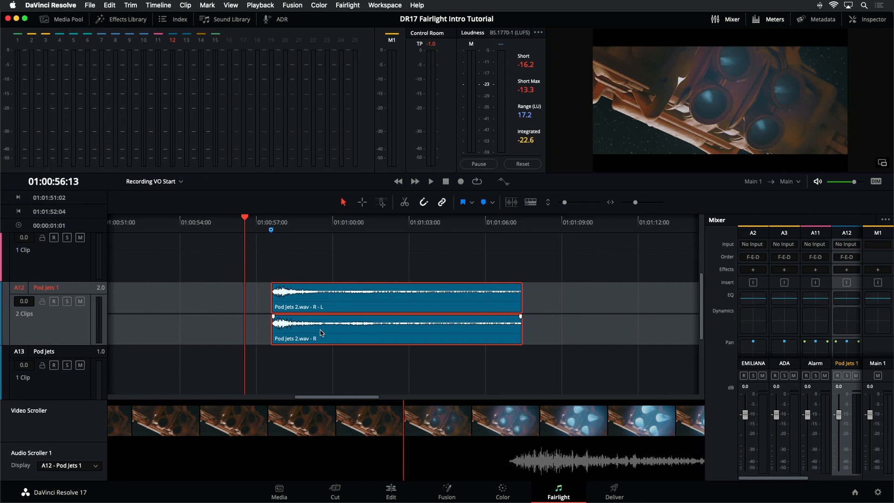
Nudge the first Pod Jets 2.wav clip earlier until it starts at the 01:00:56:13 playhead, and save the project
key(comma)
key(comma)
key(comma)
key(comma)
key(comma)
key(comma)
key(comma)
key(comma)
key(comma)
key(comma)
key(comma)
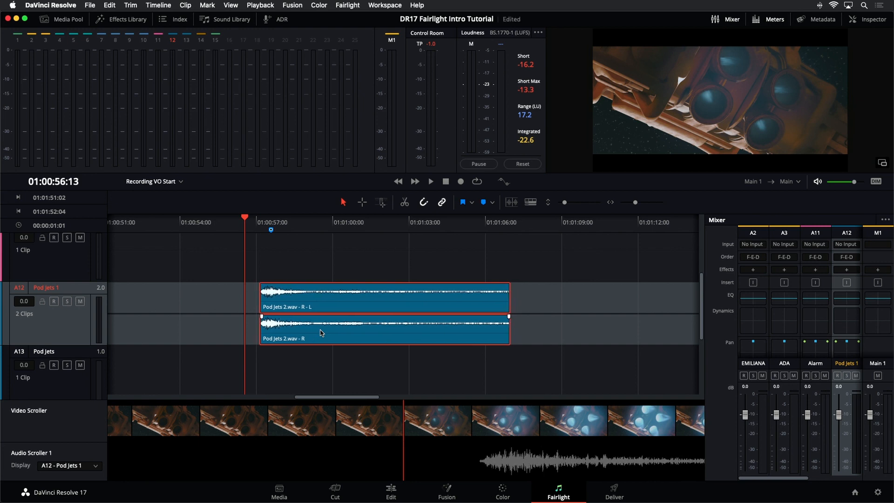
key(comma)
key(comma)
key(comma)
key(comma)
key(comma)
key(comma)
key(comma)
key(comma)
key(comma)
key(comma)
key(comma)
key(comma)
key(comma)
key(comma)
key(comma)
key(comma)
key(comma)
key(comma)
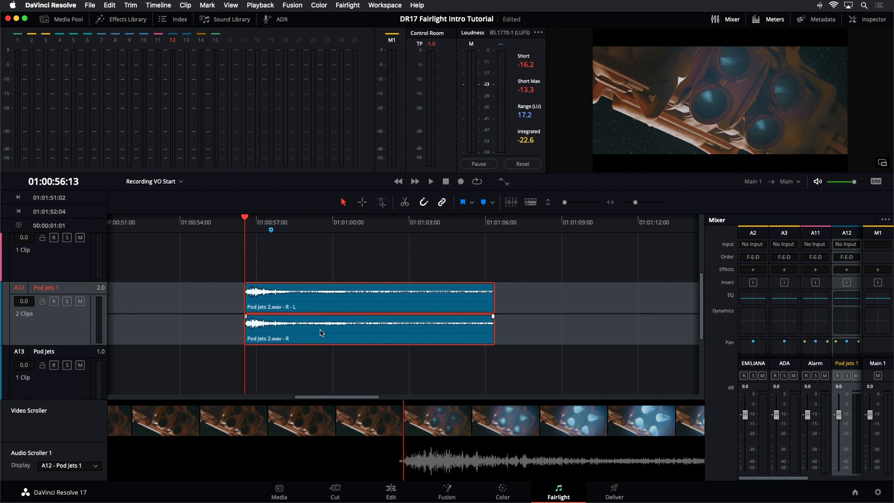
key(period)
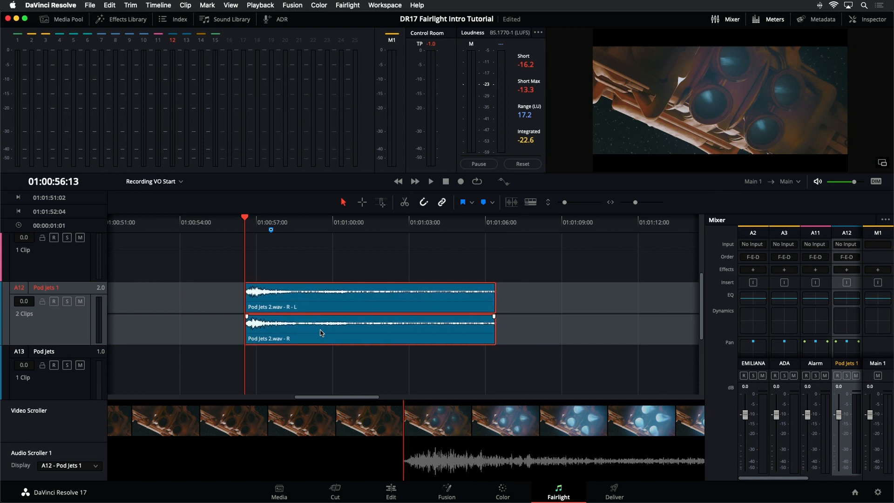
key(super+s)
Play the repositioned Pod Jets 2.wav clip from 01:00:55:10 in the full-screen viewer, stopping at 01:01:03:17 and exiting full screen
click(216, 228)
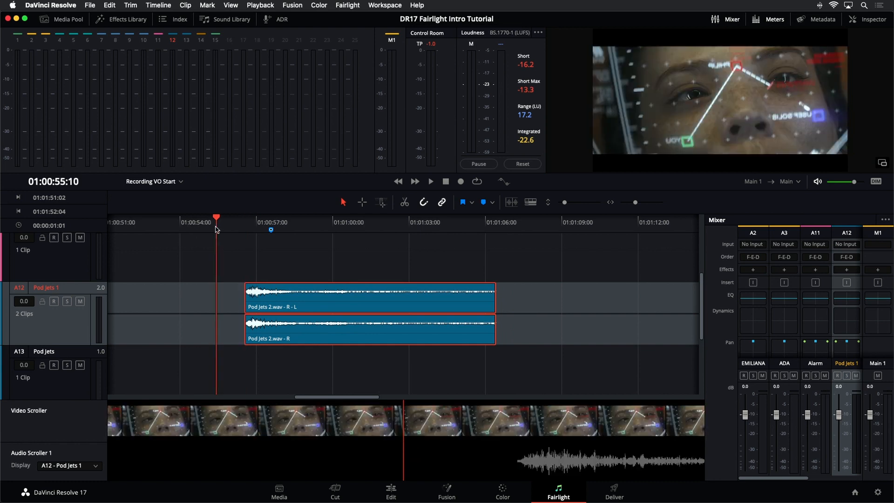
key(space)
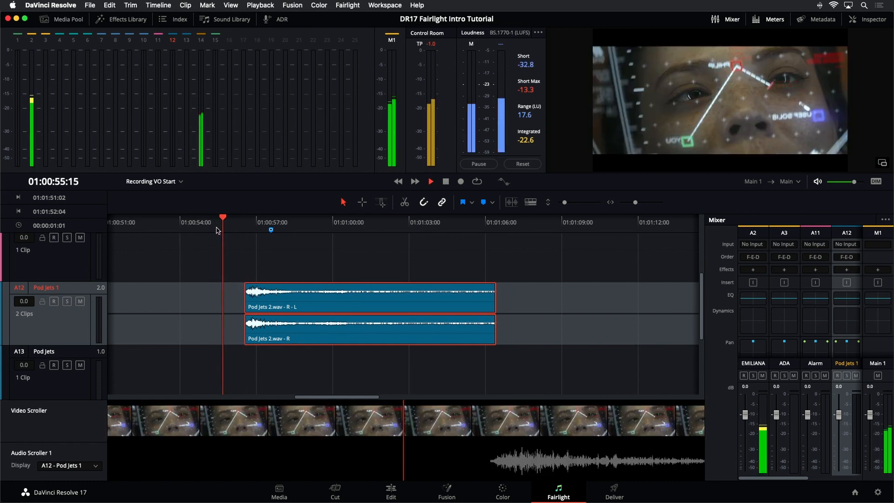
key(space)
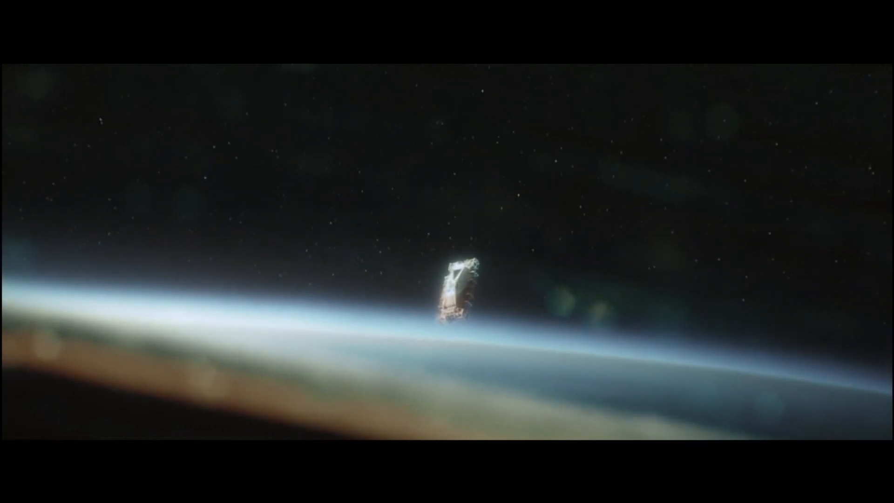
key(Escape)
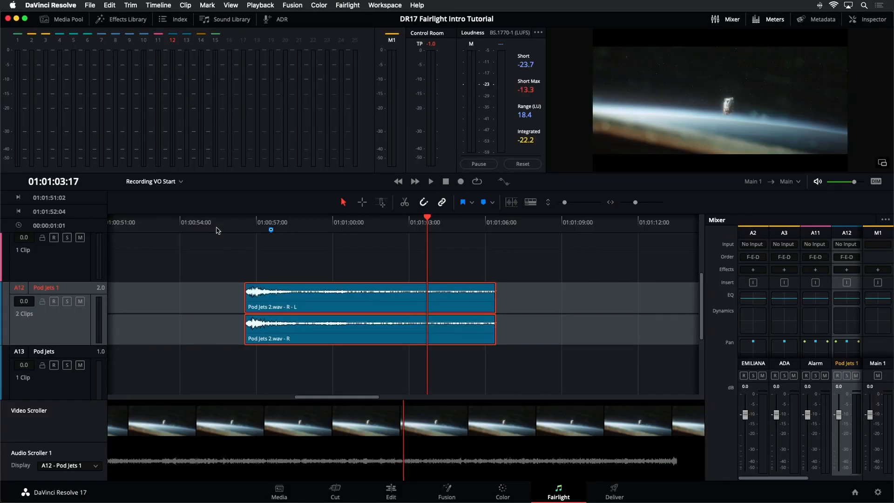
Fit the whole timeline in view, deselect the pod jets clip, and hide the video scroller and audio scroller 1
key(shift+z)
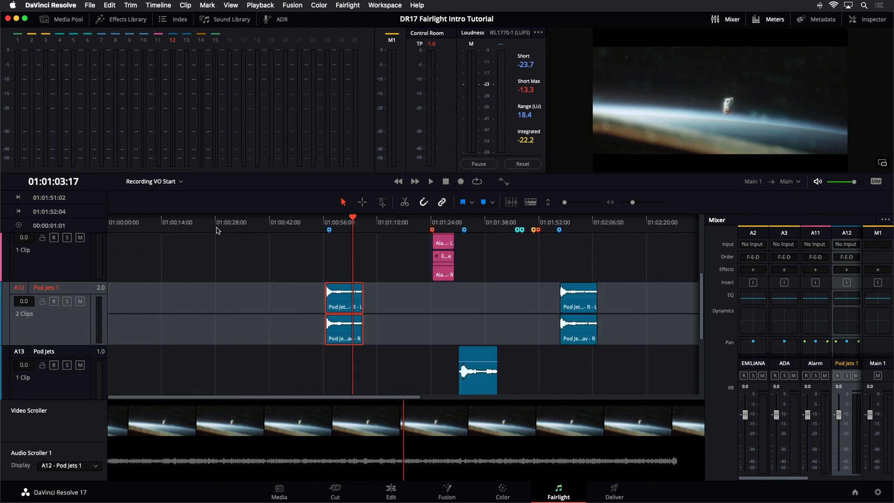
click(312, 354)
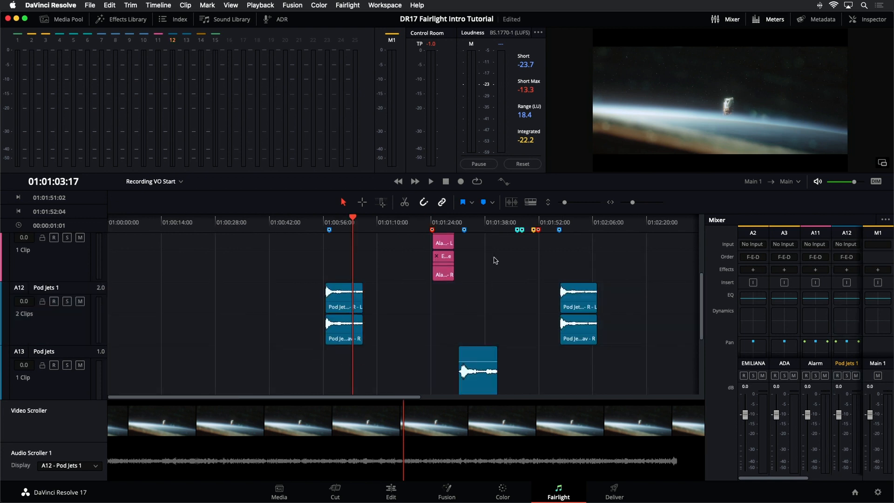
click(531, 202)
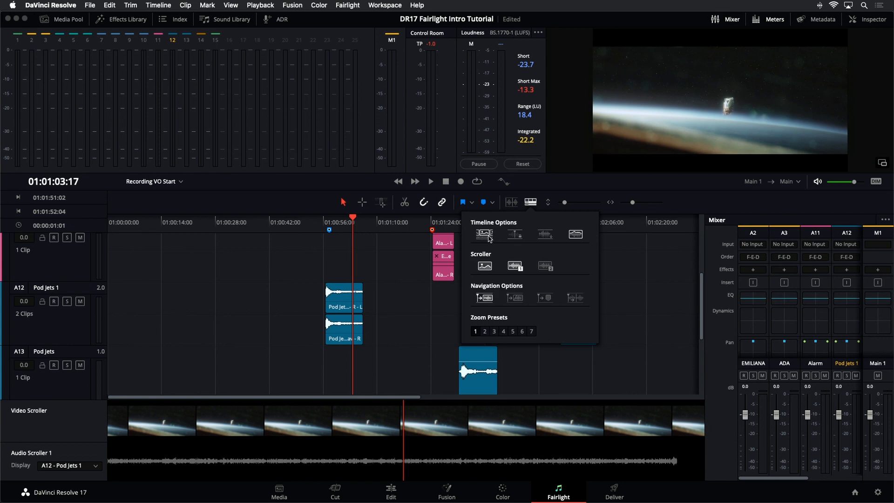
click(484, 266)
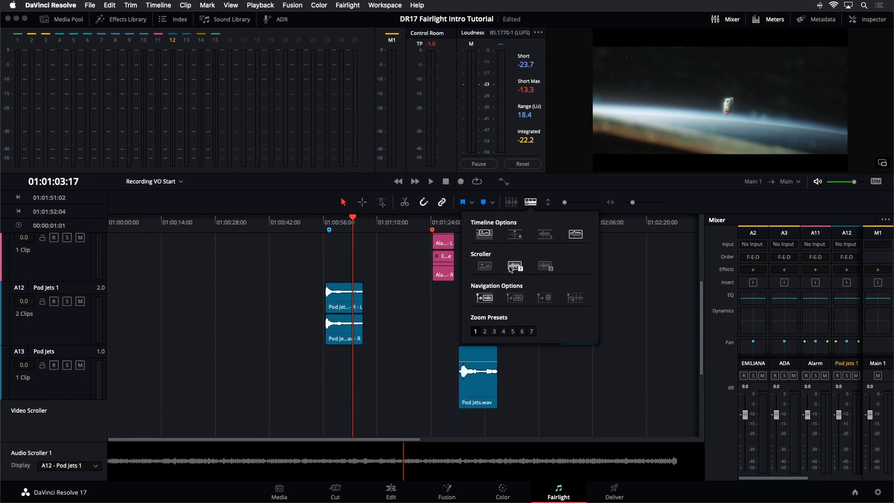
click(514, 266)
click(635, 387)
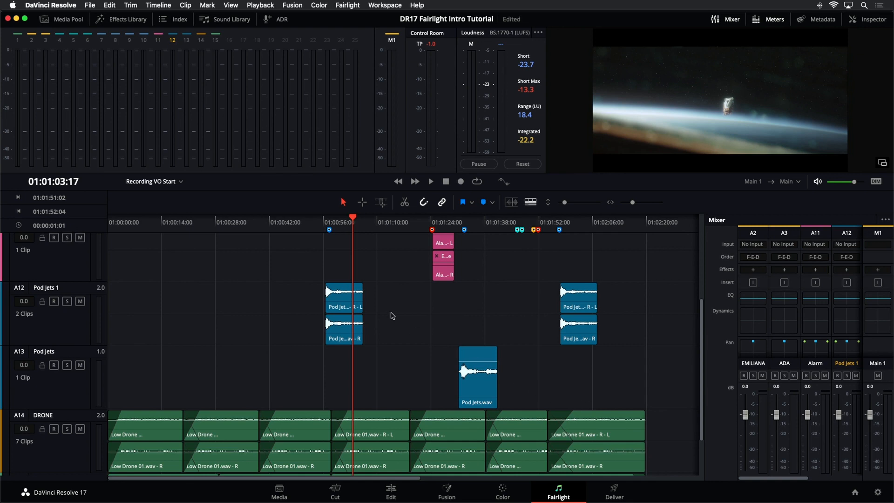
Open the Sound Library, request its free download, and fill in the personal details on the registration form
click(228, 21)
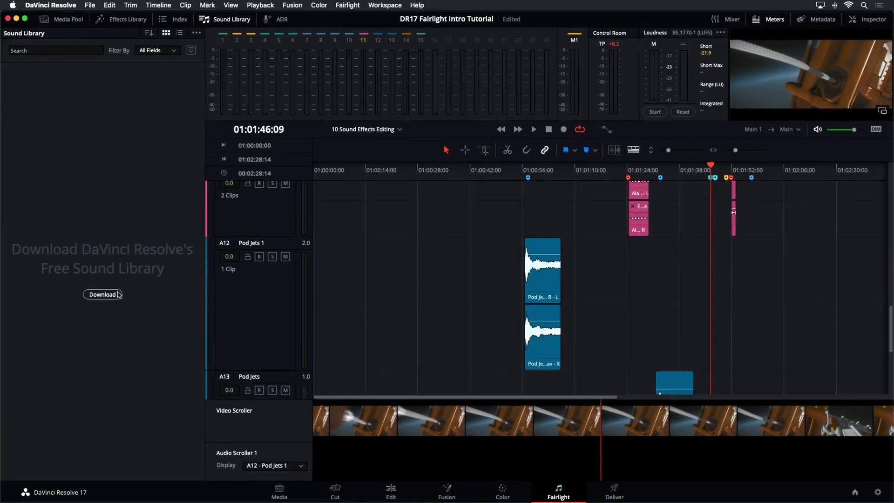
click(118, 294)
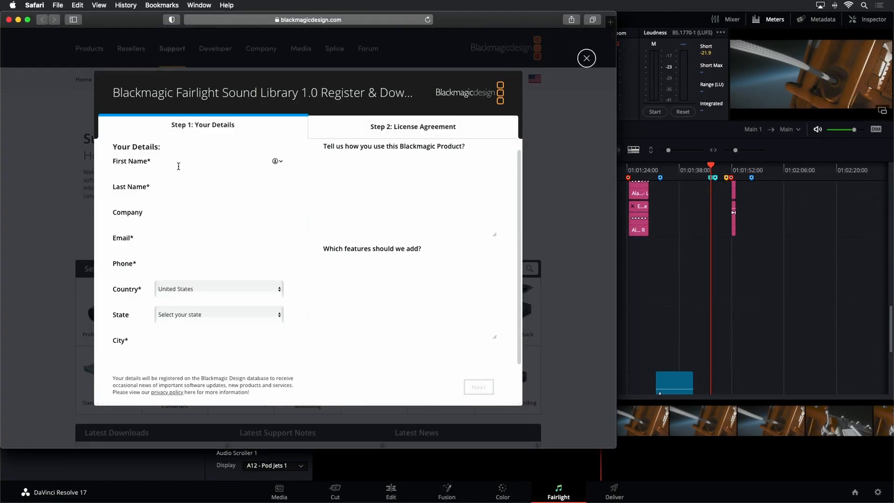
key(Tab)
text(P)
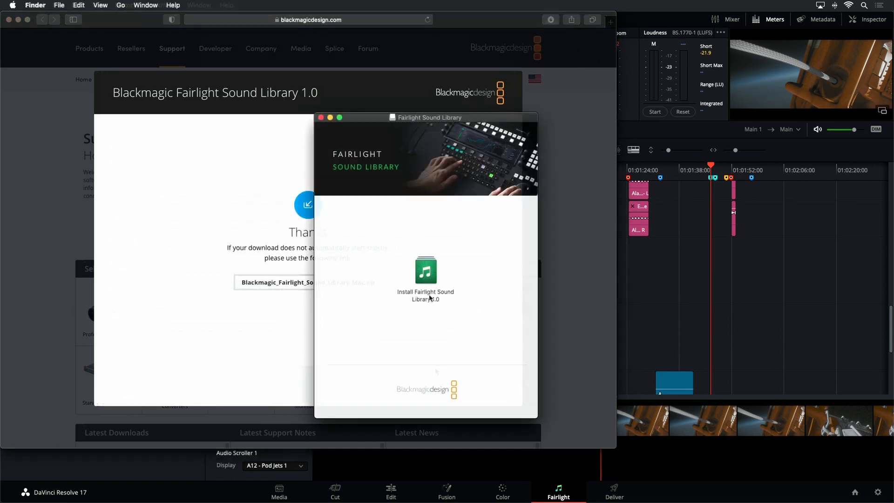
Launch the Fairlight Sound Library 1.0 installer and continue past its introduction
double_click(424, 274)
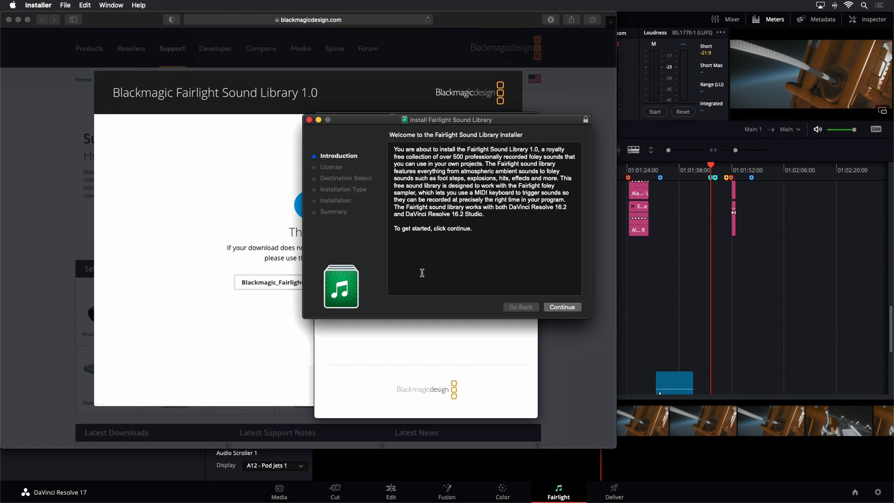
click(562, 307)
click(562, 307)
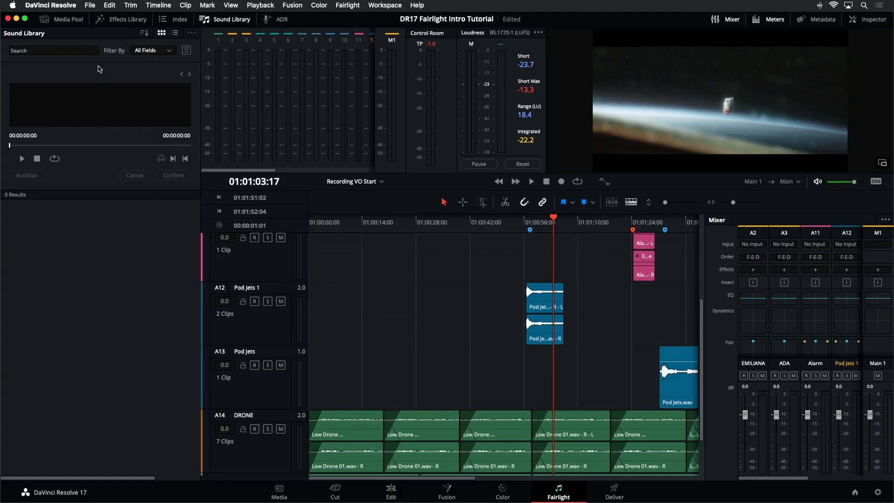
Set the Sound Library source to Fairlight Sound Library and search for *** to list every sound effect
click(187, 54)
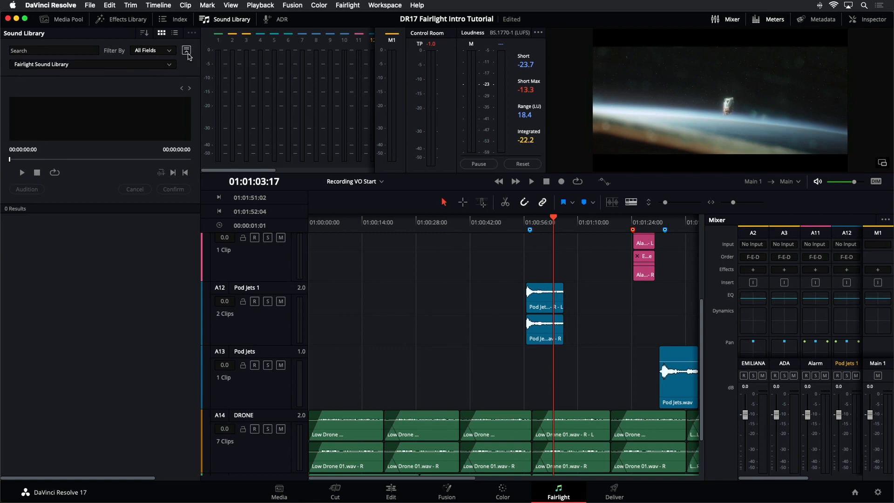
click(165, 69)
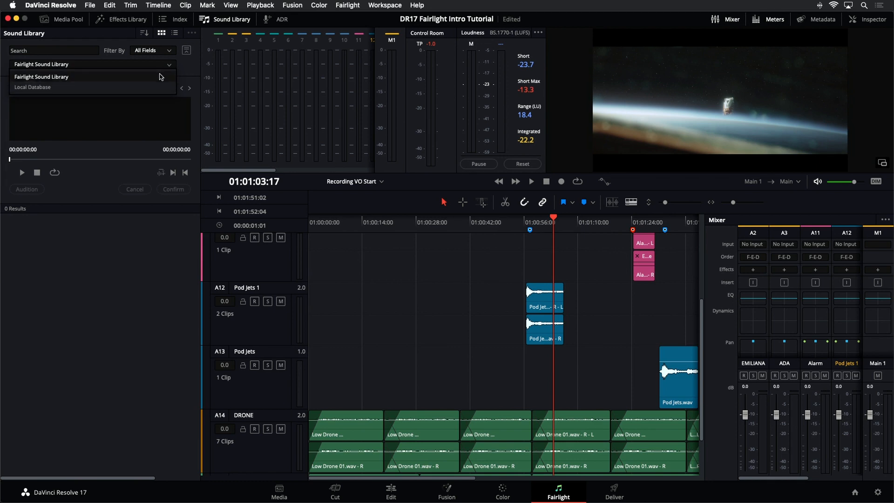
click(50, 76)
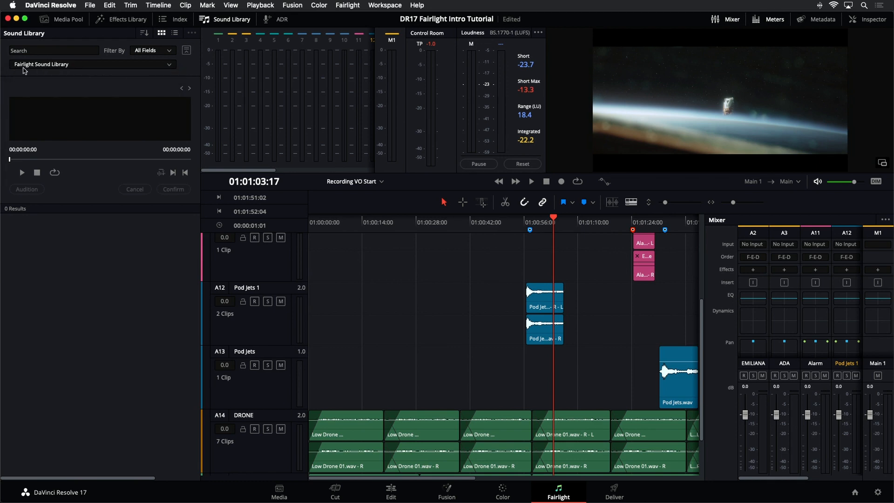
click(67, 51)
text(***)
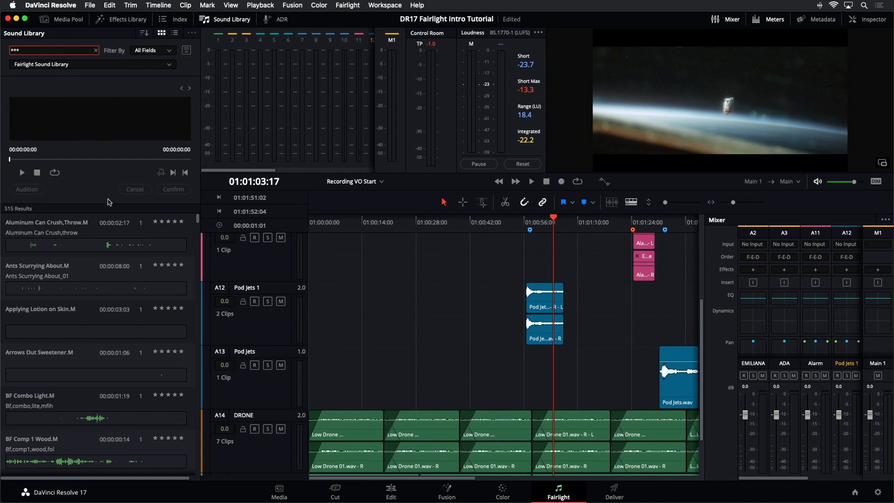
Browse the listed library sound effects from the first entry through the last and back to the beginning
scroll(134, 246, down, 10)
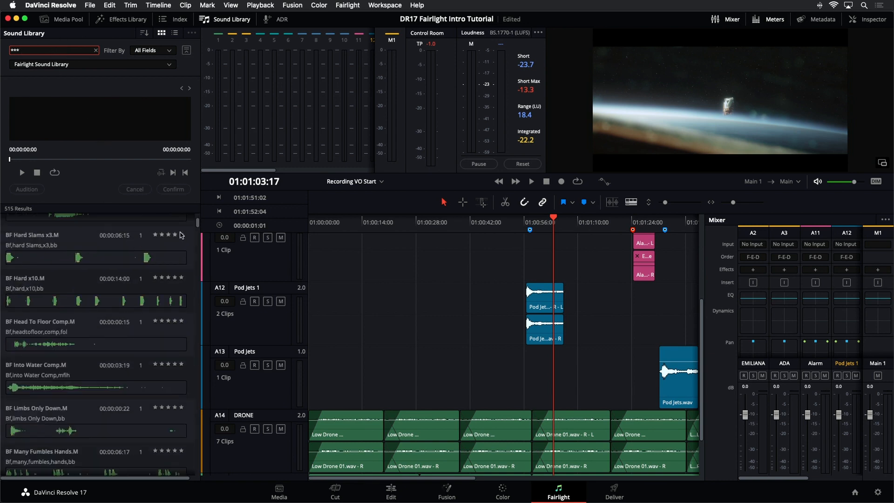
drag(199, 226, 197, 219)
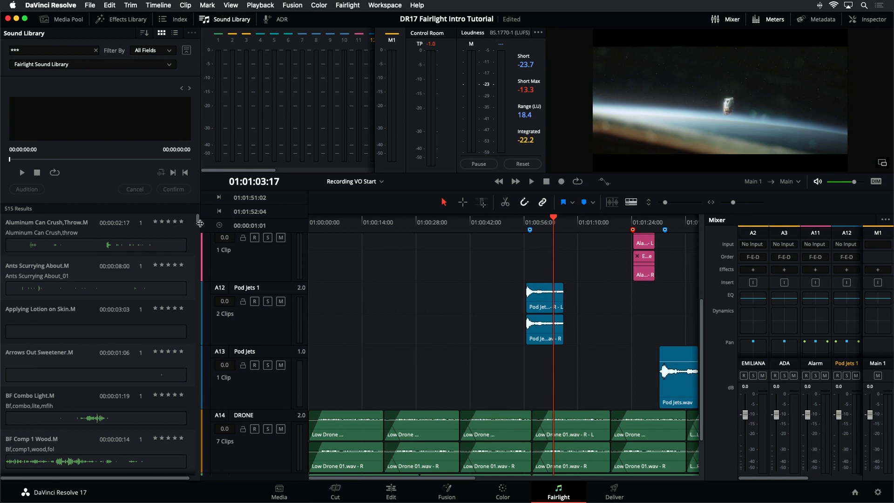
drag(198, 222, 194, 475)
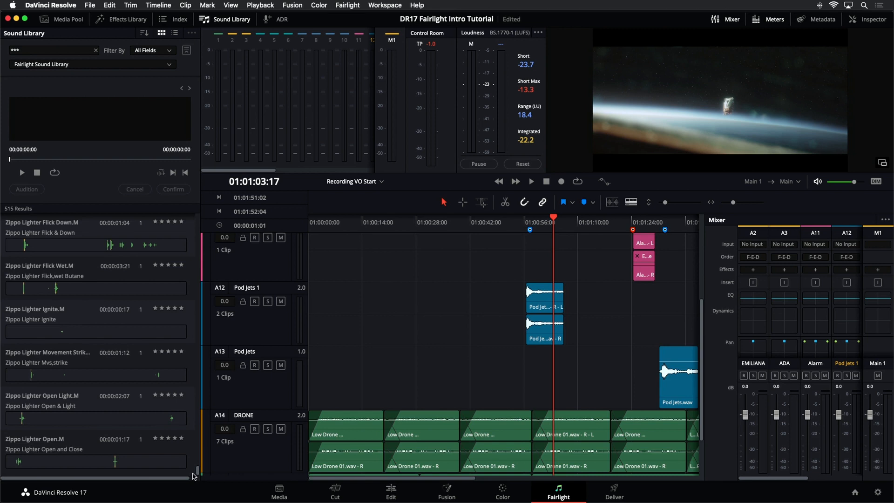
scroll(193, 475, up, 1)
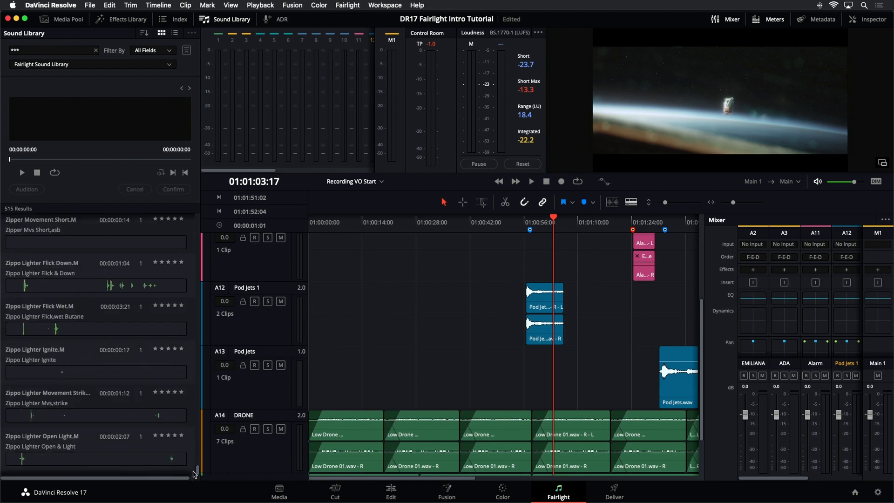
drag(194, 470, 196, 218)
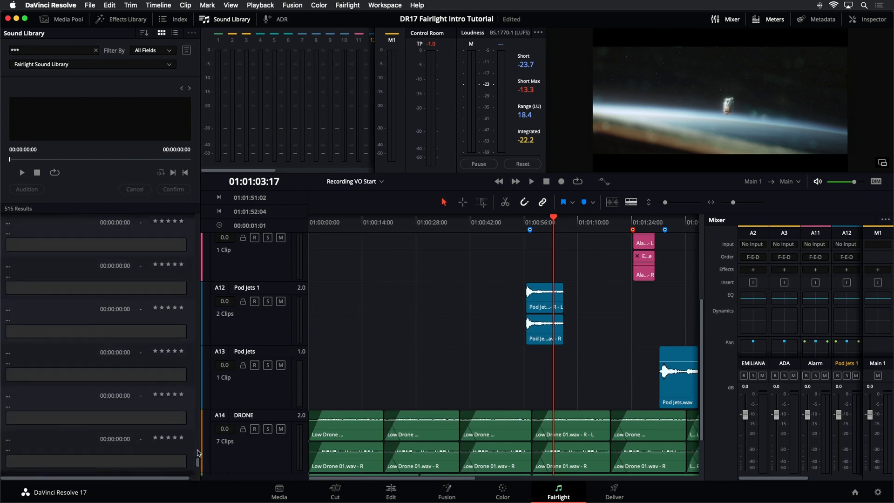
Clear the sound library search and move the playhead to the Crash FX marker through the marker index
click(96, 51)
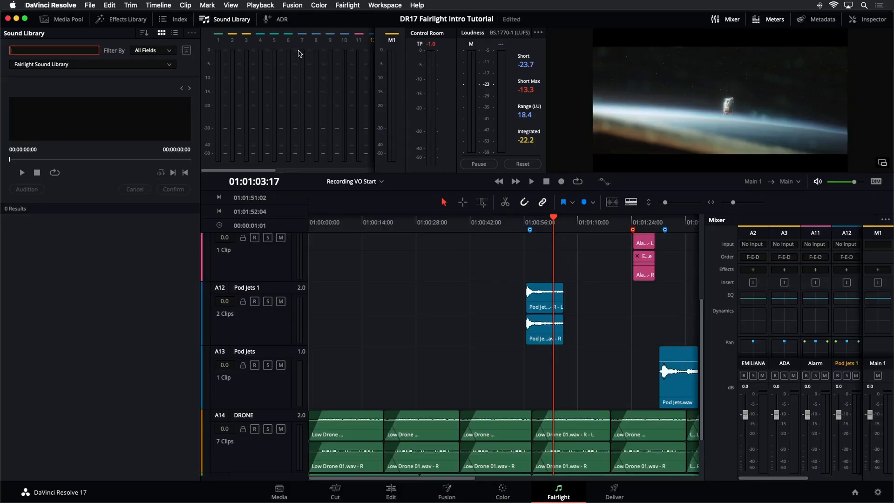
click(179, 20)
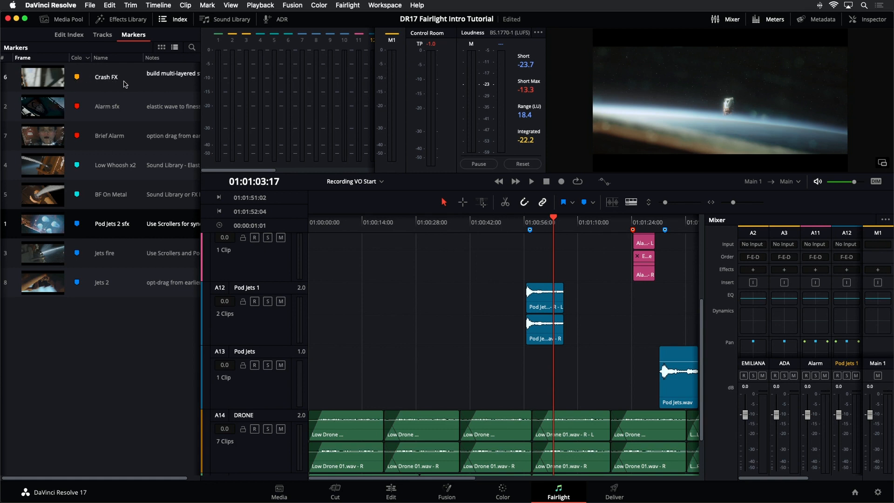
click(43, 80)
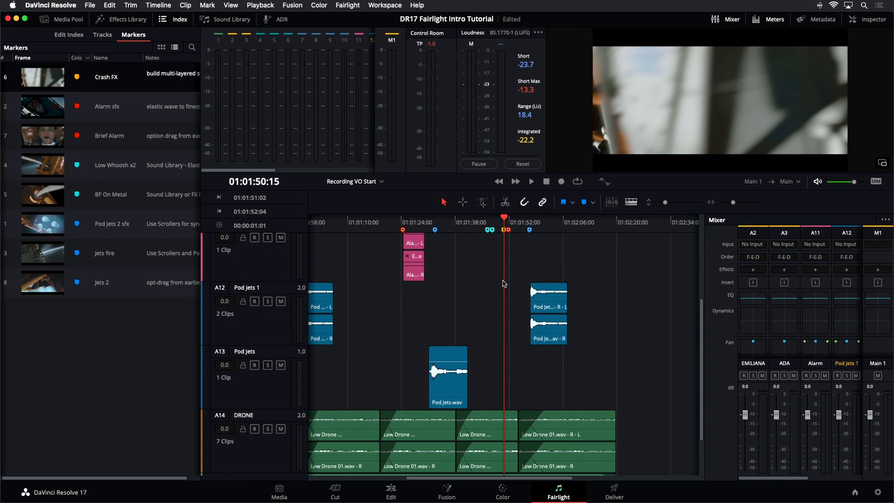
Show the Crash 1, Crash 2, Glass Break and Crash 4 tracks, and hide the Pod Jets 1 and Pod Jets tracks
click(103, 35)
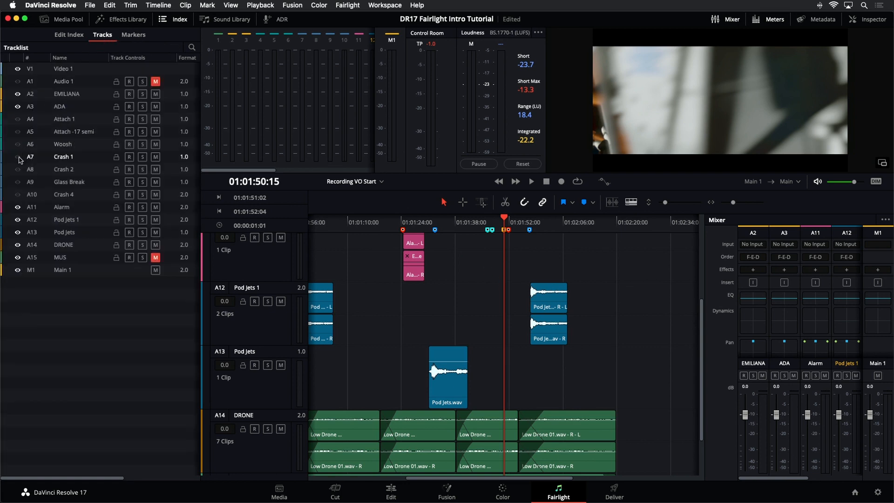
click(18, 182)
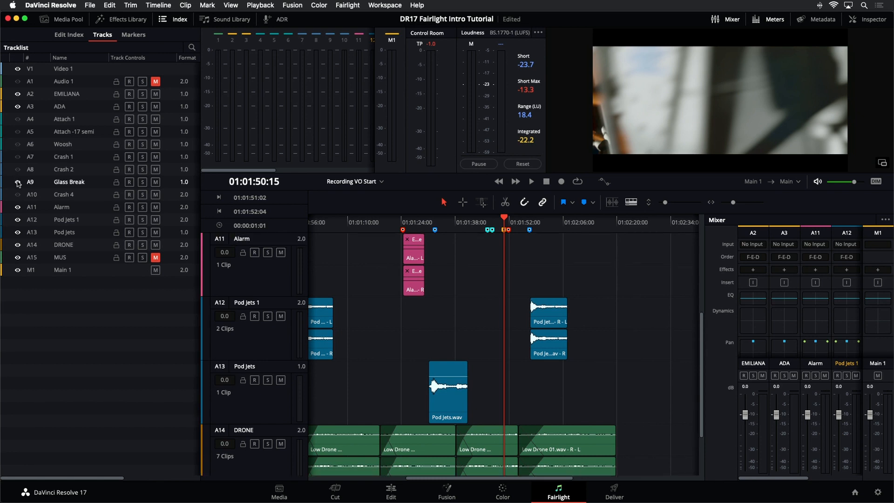
click(17, 156)
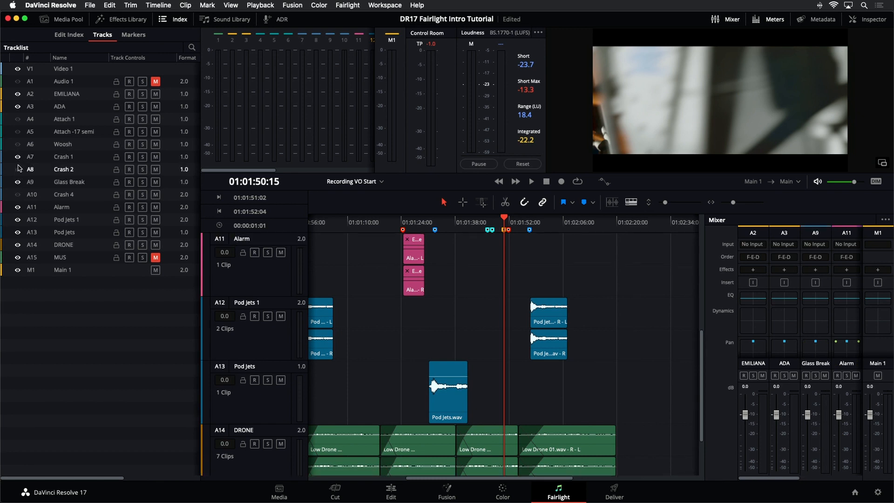
click(17, 194)
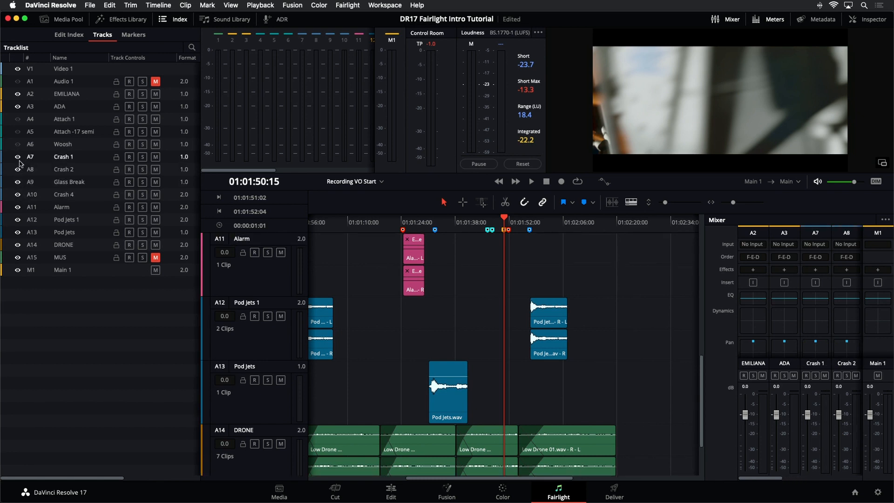
click(18, 219)
click(18, 232)
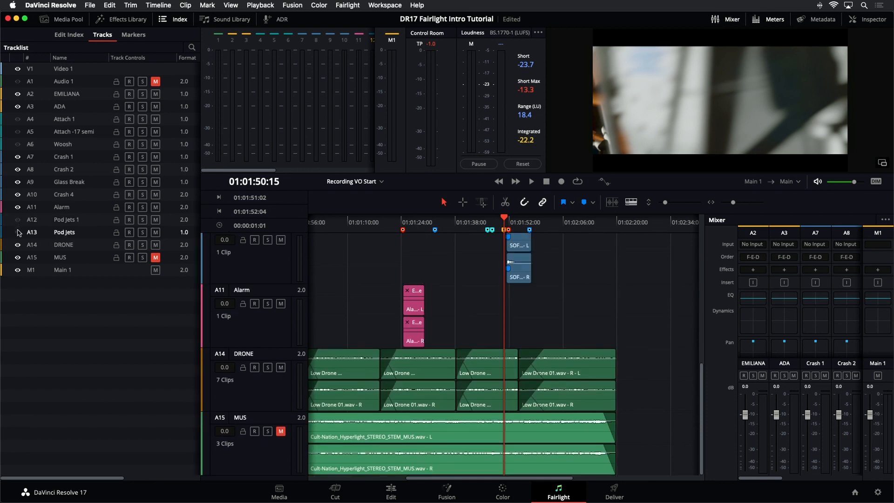
Reopen the Sound Library and select the empty A9 Glass Break track below the Crash 1 and Crash 2 clips
scroll(507, 321, up, 5)
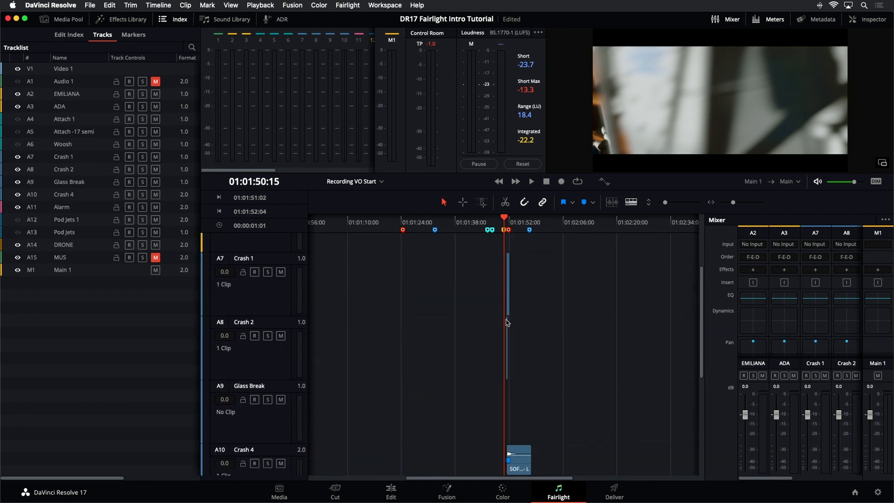
scroll(472, 262, up, 8)
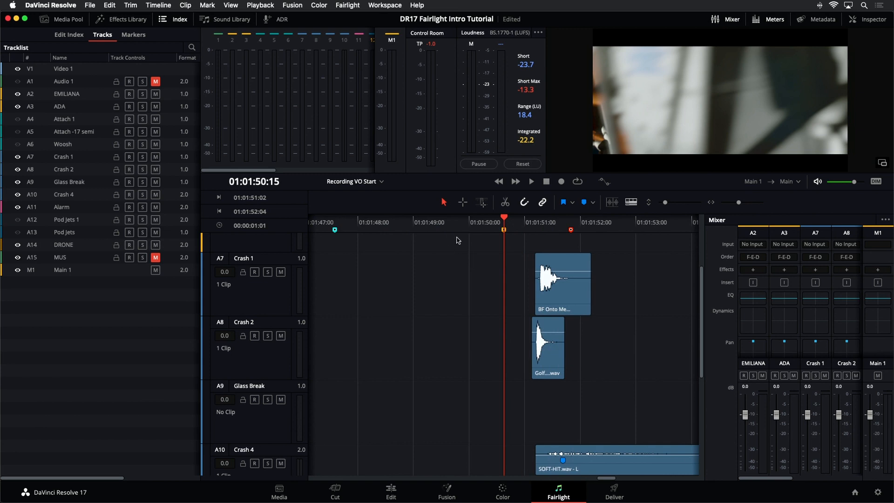
scroll(459, 240, down, 3)
scroll(458, 244, up, 3)
click(172, 20)
click(217, 21)
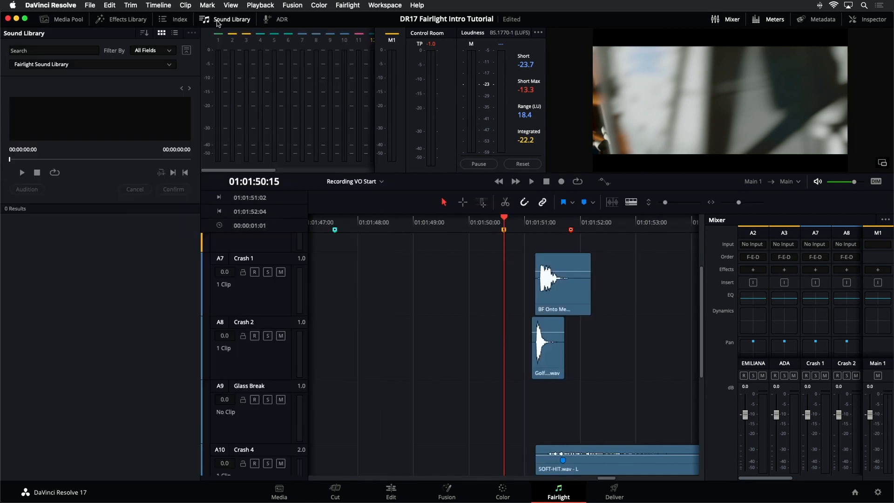
click(278, 430)
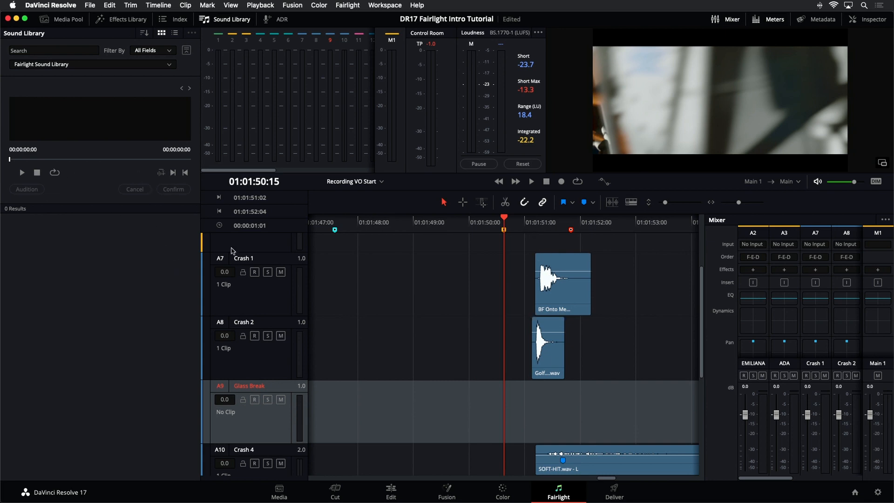
Play the layered crash effects from the Crash FX marker and park the playhead at 01:01:51:04, near the start of the crash clips
key(space)
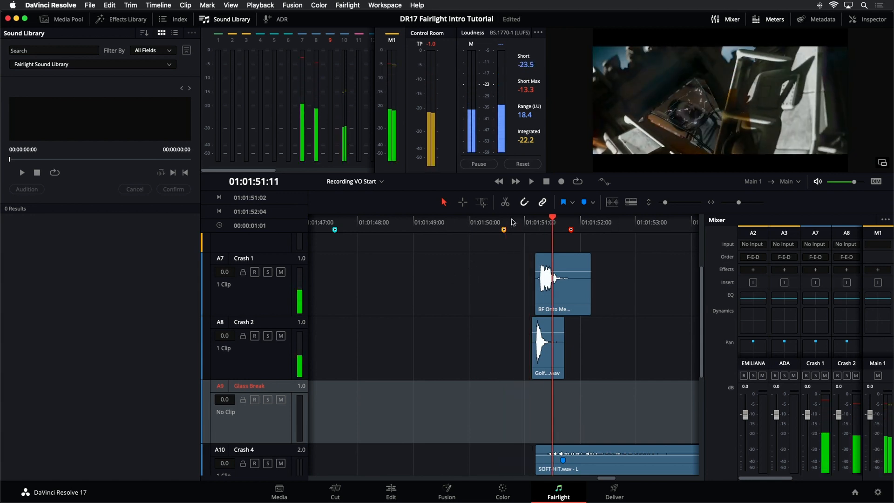
click(503, 246)
key(space)
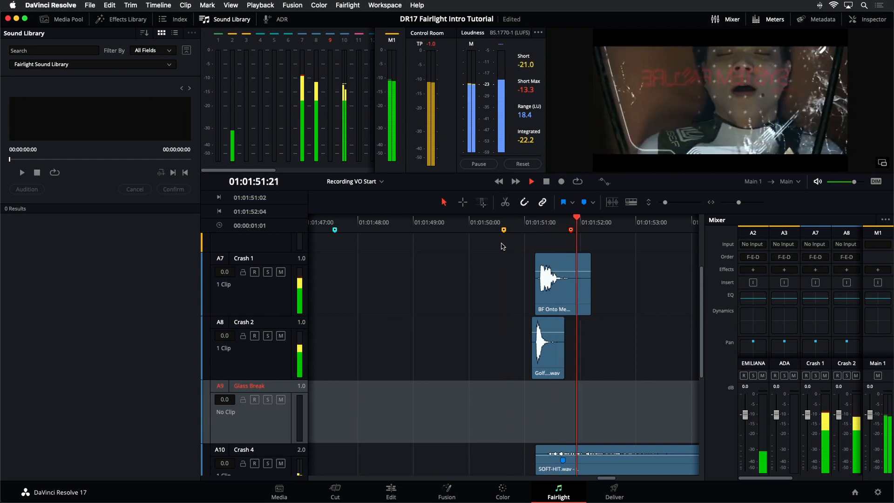
key(space)
click(536, 223)
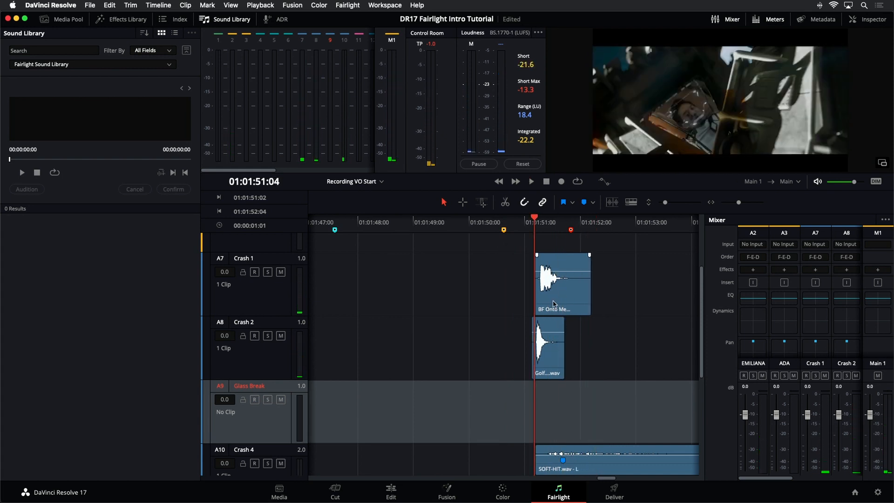
scroll(554, 303, up, 2)
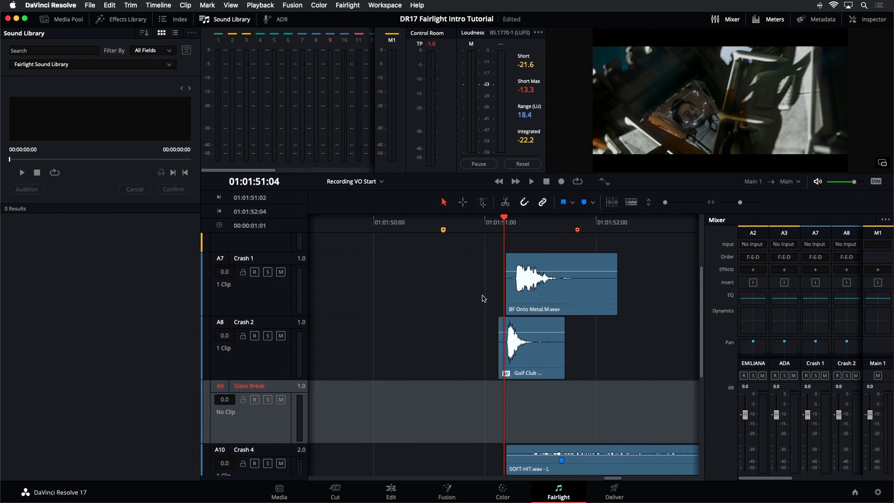
Play the crash from 01:01:51:02 and step forward frame by frame to 01:01:51:16 to examine when the glass breaks
key(Left)
key(Left)
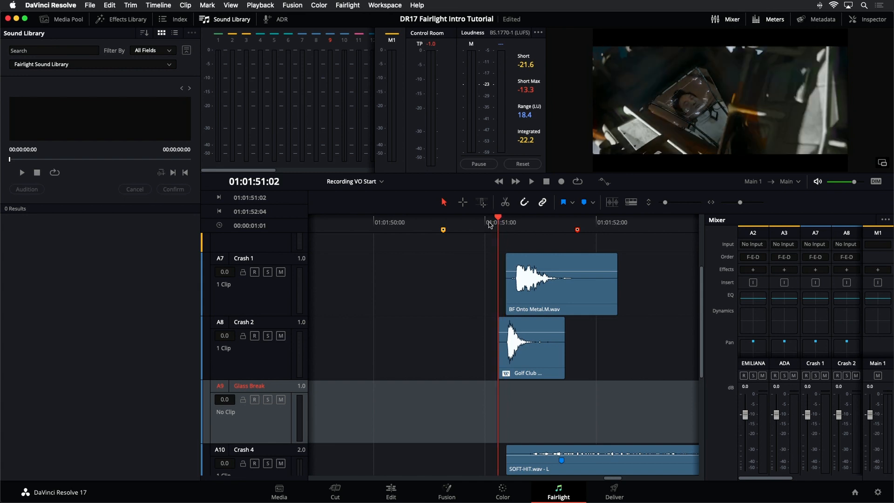
key(space)
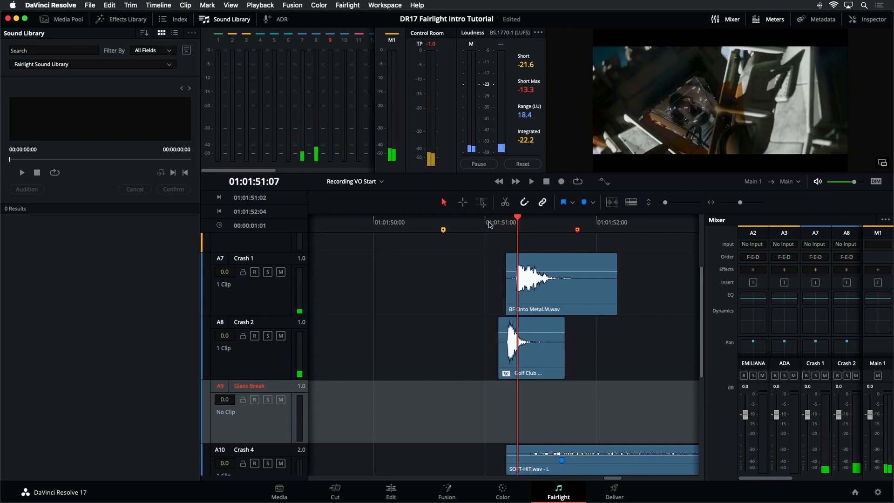
key(Right)
key(Right)
key(Right)
key(Right)
key(Right)
key(Right)
key(Right)
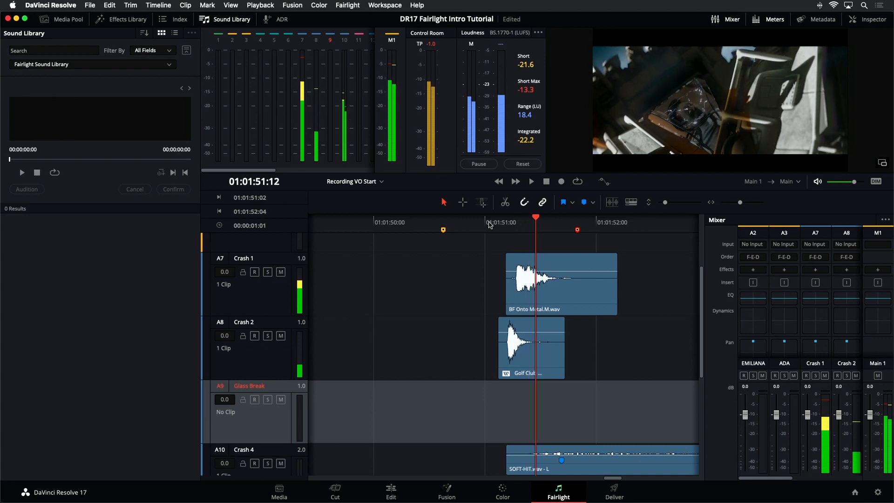
key(Right)
key(Right)
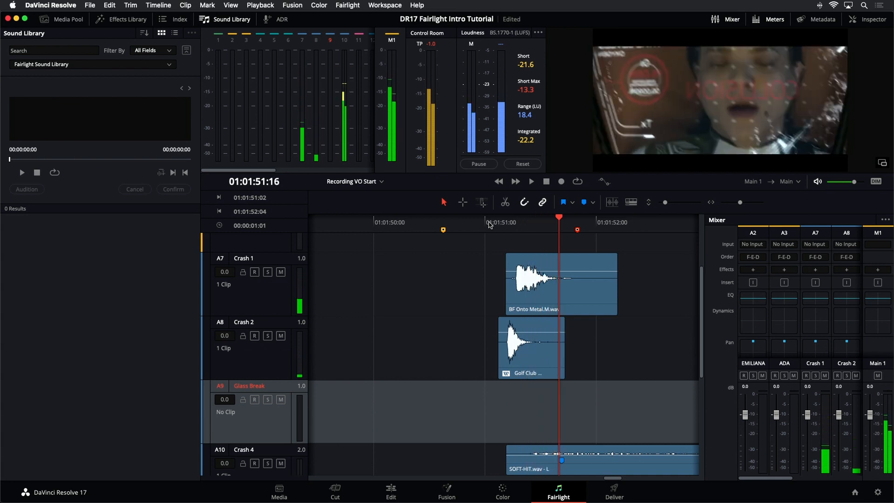
Step back through the crash frames and park the timeline playhead at 01:01:51:03, just before the glass breaks
key(Left)
key(Left)
key(Left)
key(Left)
key(Left)
key(Left)
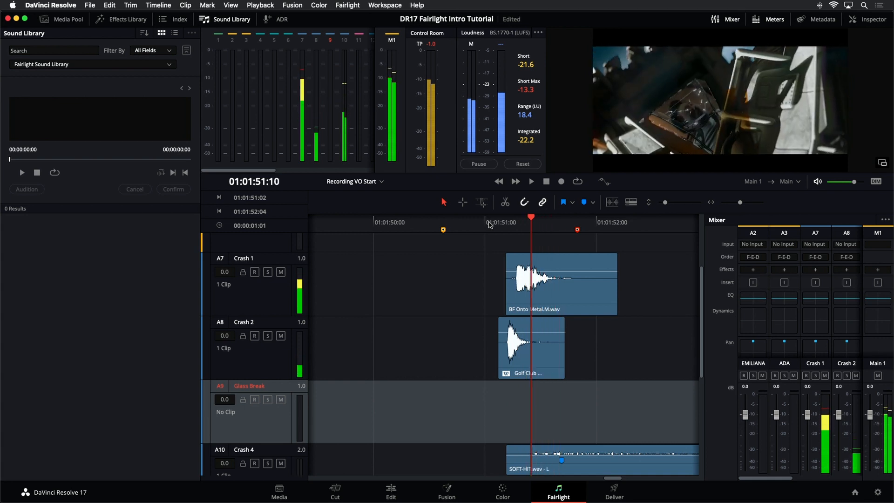
key(Right)
key(Right)
key(Left)
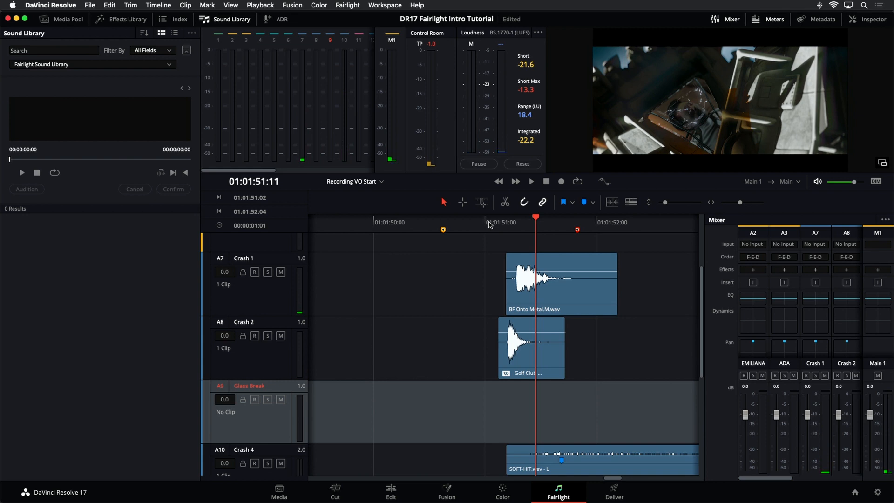
key(j)
key(k)
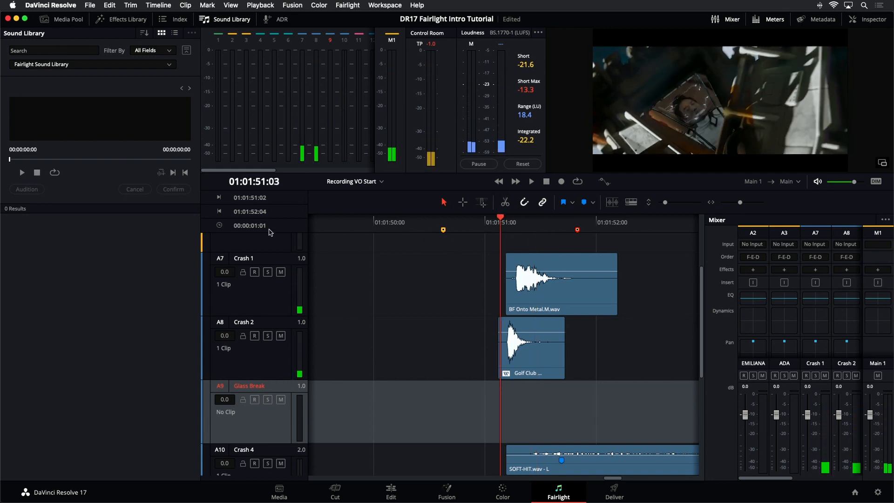
Search the sound library for "glass" and preview Glass Smash Debris.M and Golf Club Hit Impact Glass.M
click(75, 50)
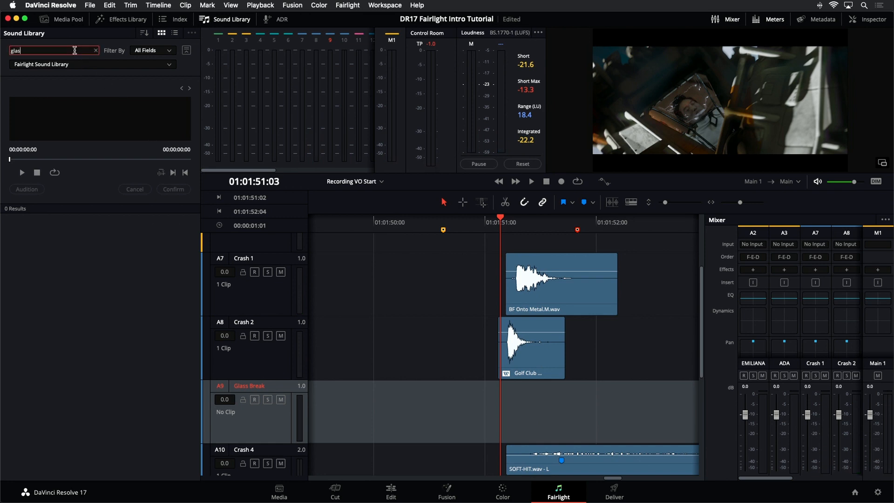
key(Return)
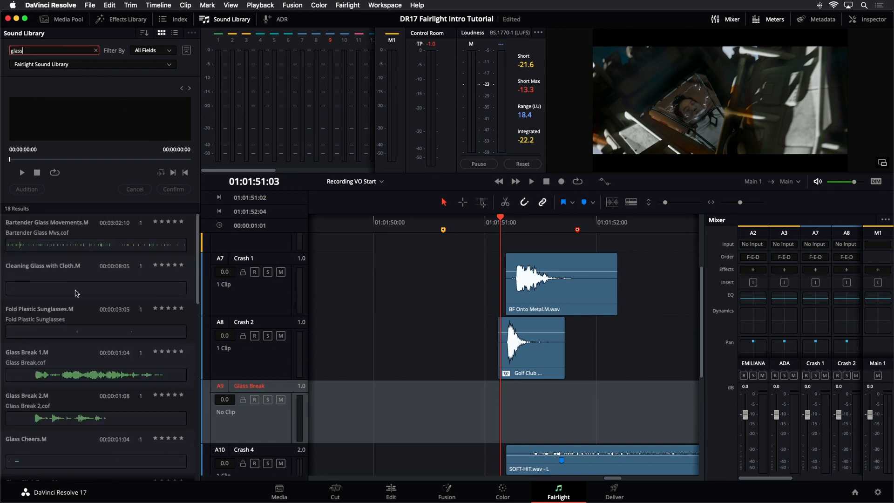
scroll(79, 317, down, 3)
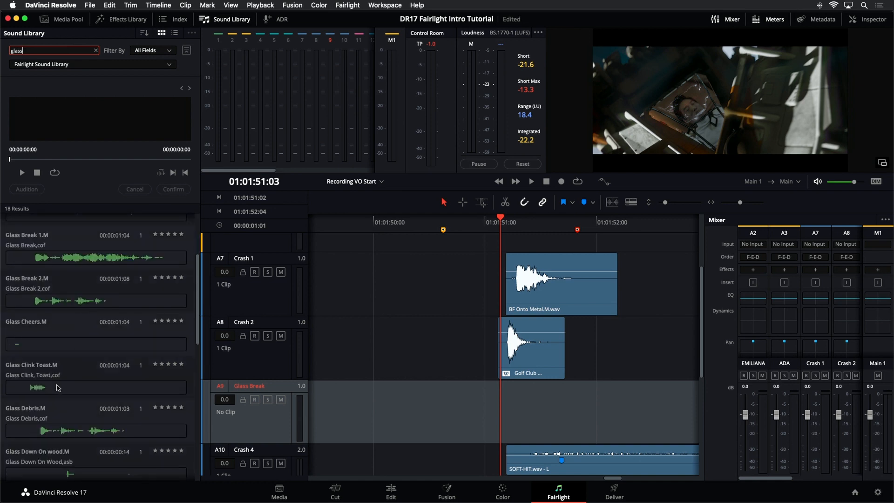
scroll(39, 390, down, 1)
scroll(59, 414, down, 3)
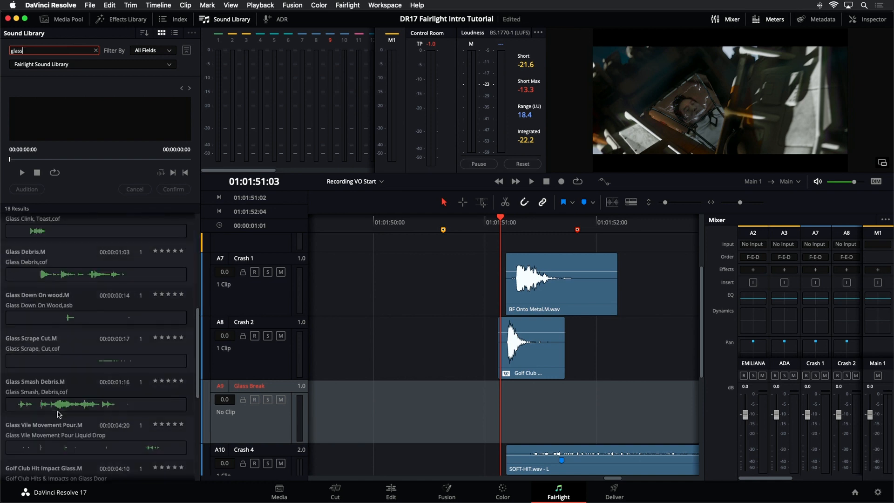
scroll(59, 414, down, 2)
click(64, 331)
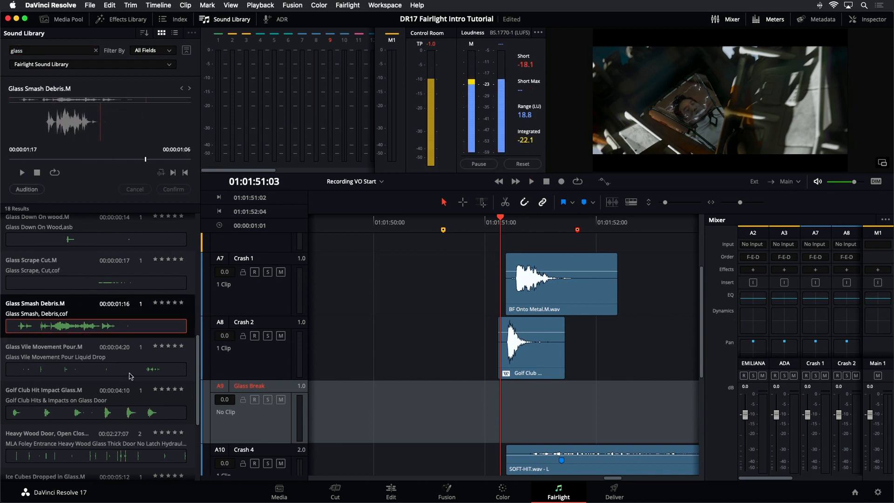
click(124, 414)
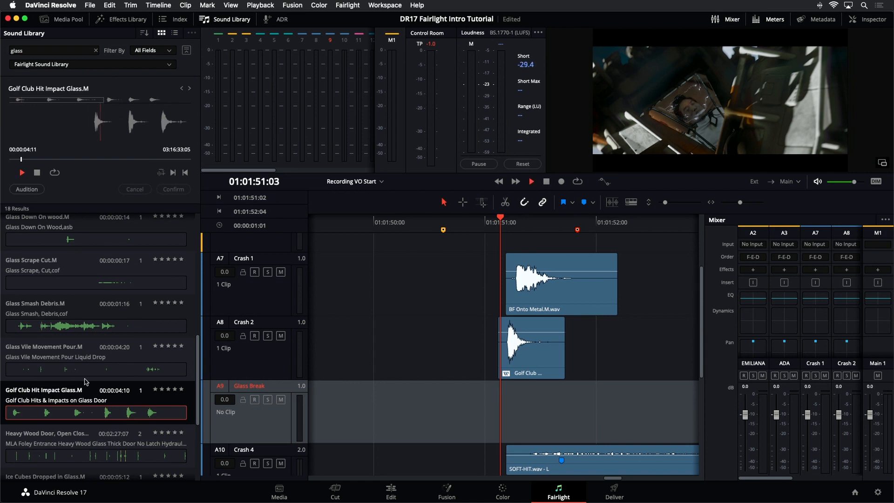
Narrow the sound library search to "glass break" and look over the available filter fields
scroll(89, 413, up, 6)
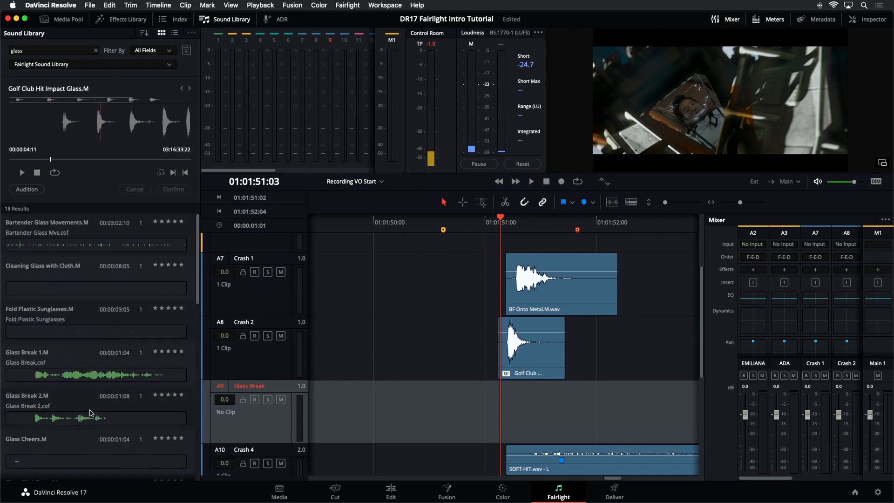
click(34, 52)
key(Return)
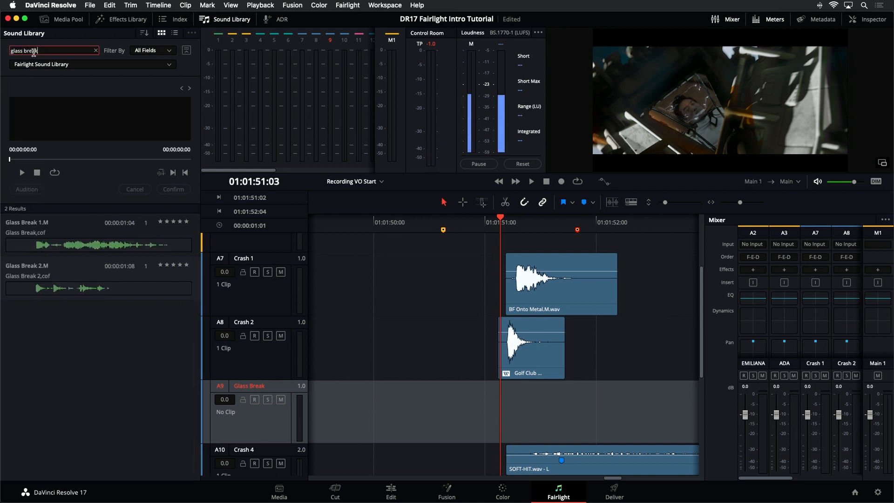
click(169, 51)
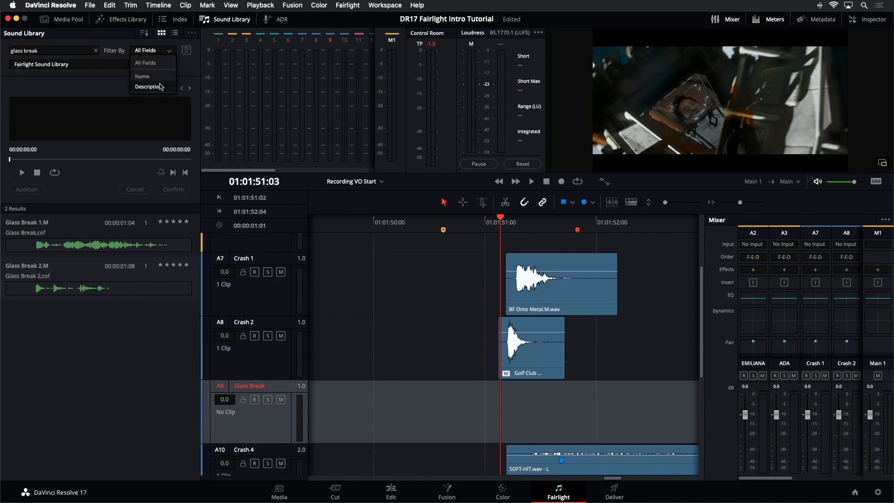
click(91, 92)
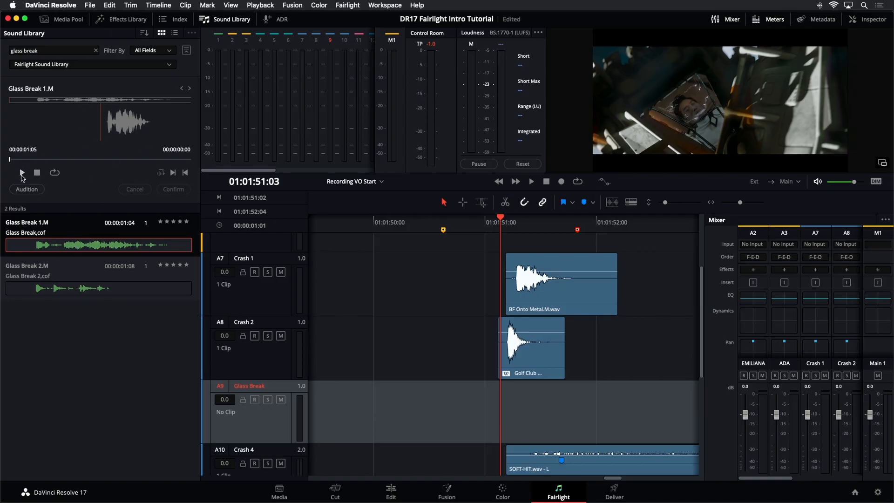
Preview Glass Break 1.M, cue it to 00:00:00:09 and audition it on the Glass Break track at 01:01:51:03
click(22, 174)
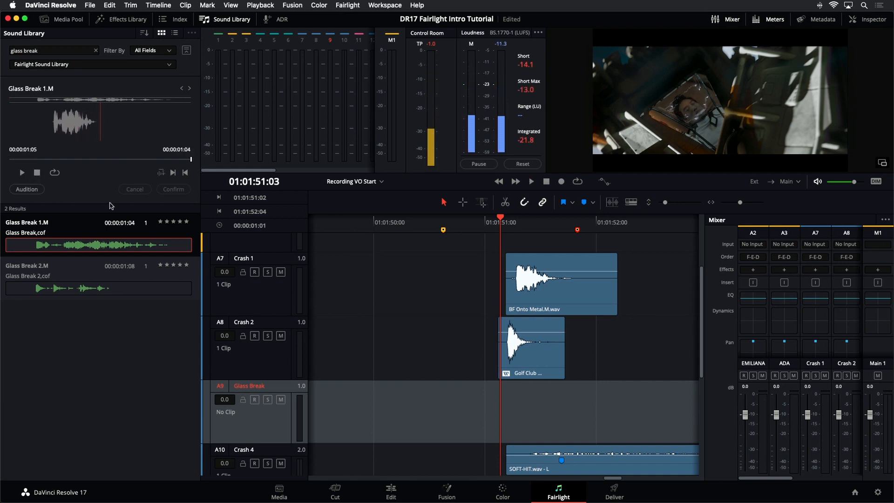
click(36, 160)
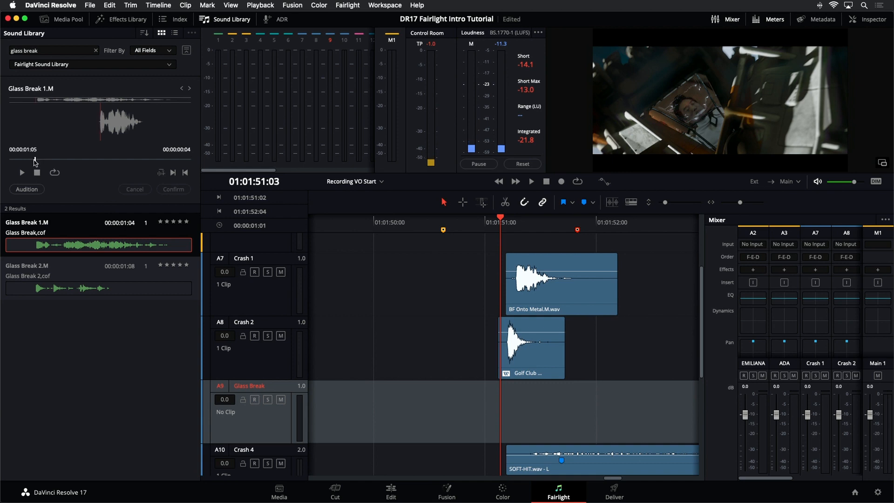
click(33, 189)
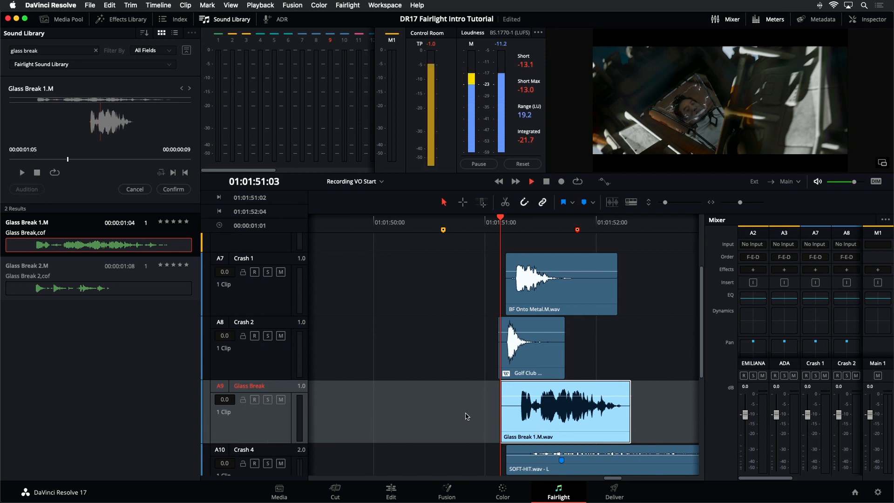
Play the crash section repeatedly to hear the auditioned Glass Break 1 clip, and cancel the audition
key(space)
key(space)
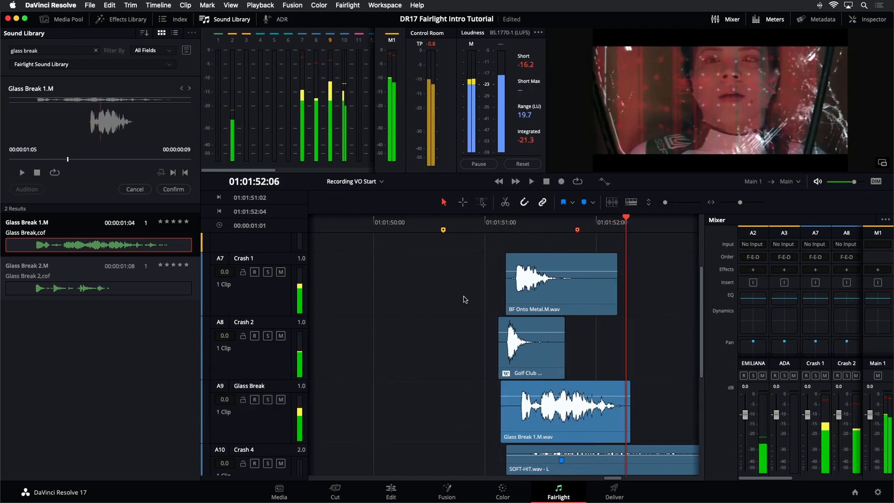
click(472, 229)
key(space)
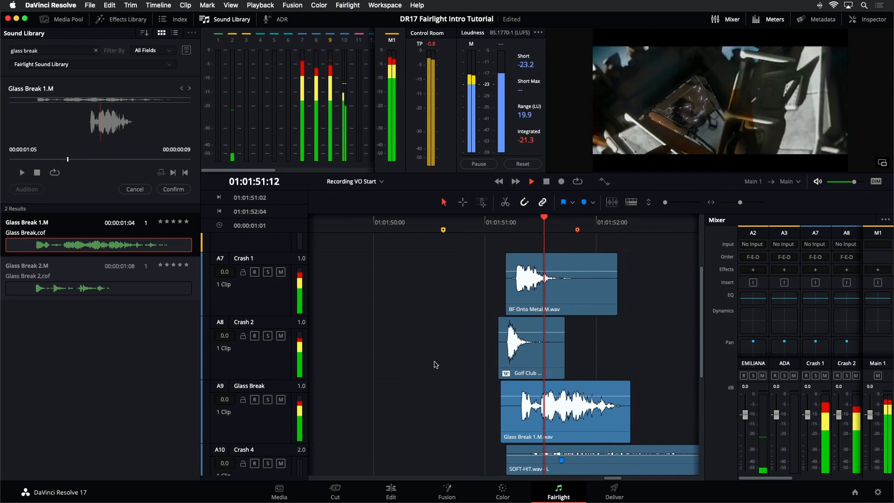
click(459, 230)
key(space)
key(space)
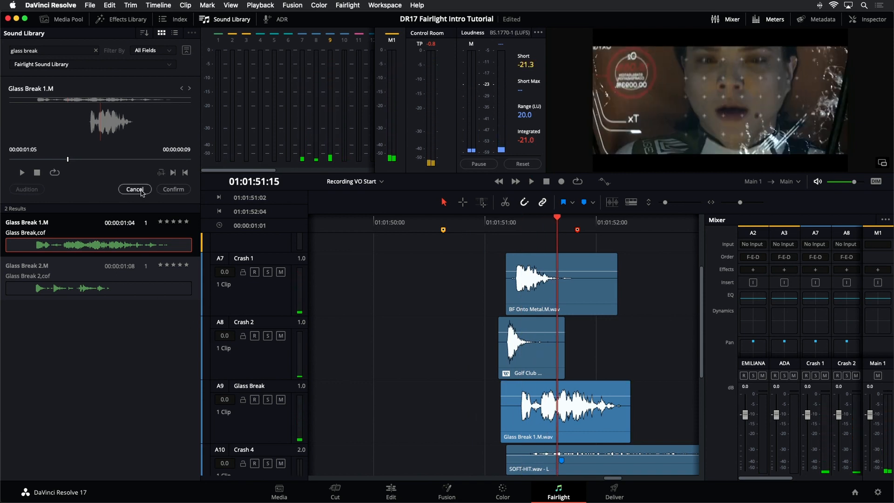
Select Glass Break 2.M and the Glass Break track, play the crash from 01:01:51:02, and preview the sound
click(84, 291)
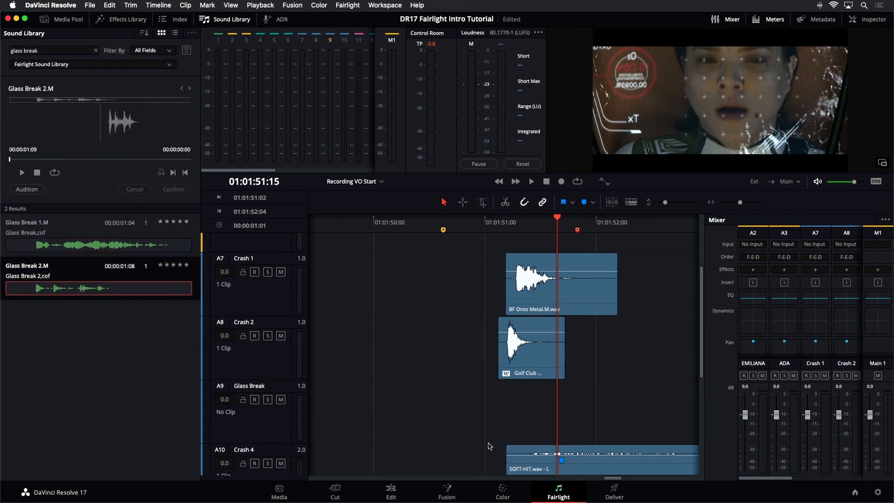
click(232, 435)
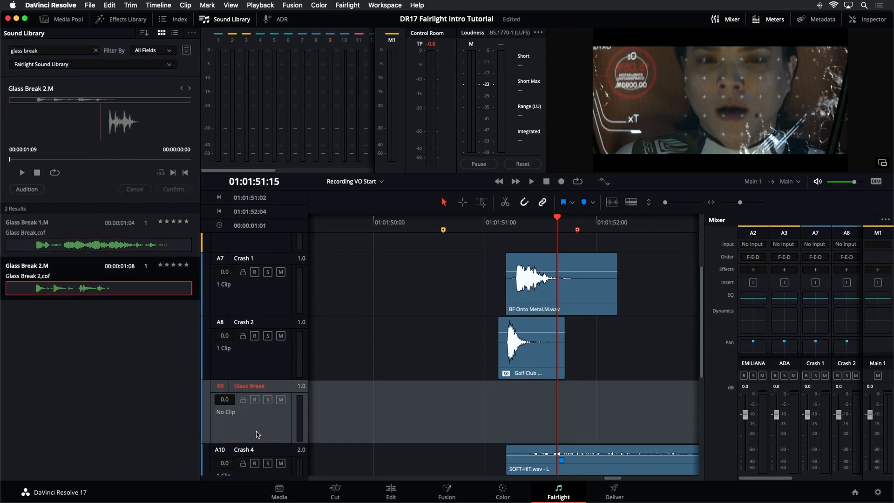
click(490, 216)
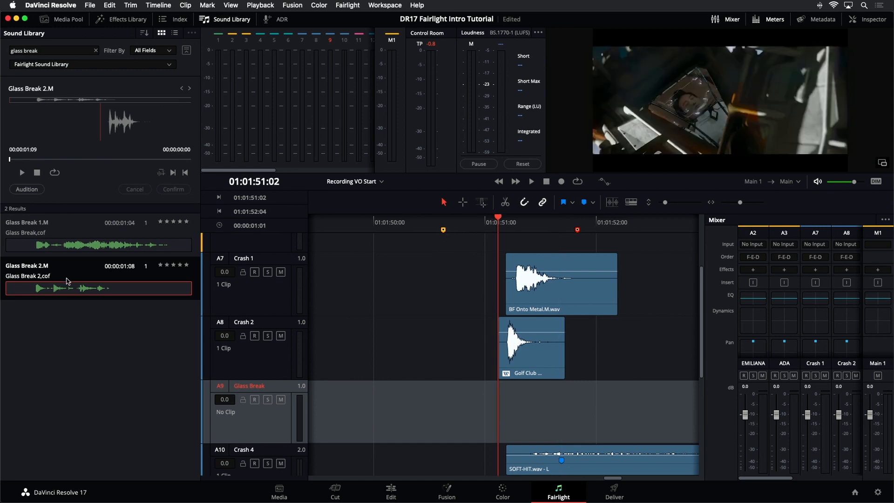
key(space)
key(space)
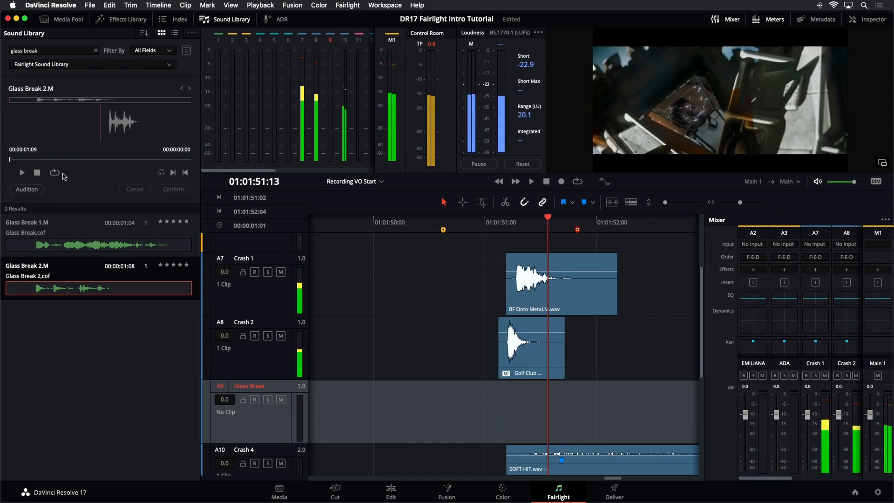
click(22, 173)
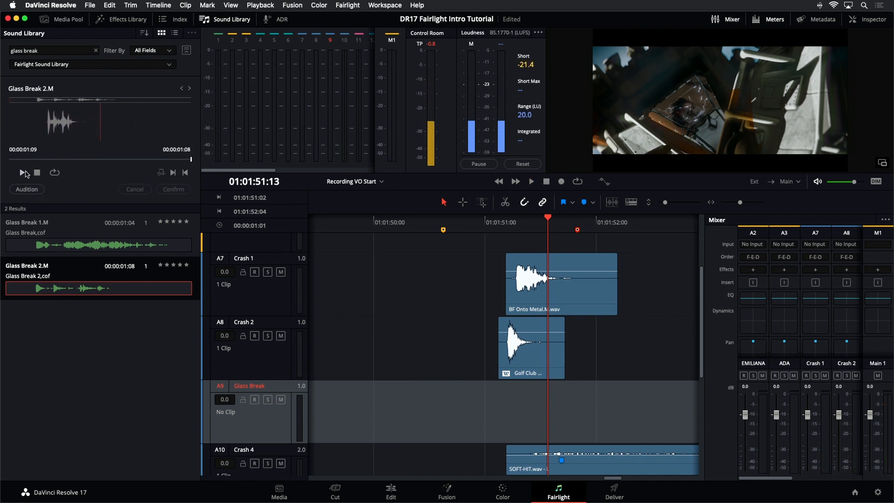
Audition Glass Break 2.M on the Glass Break track at 01:01:51:04 and cancel the audition
click(505, 223)
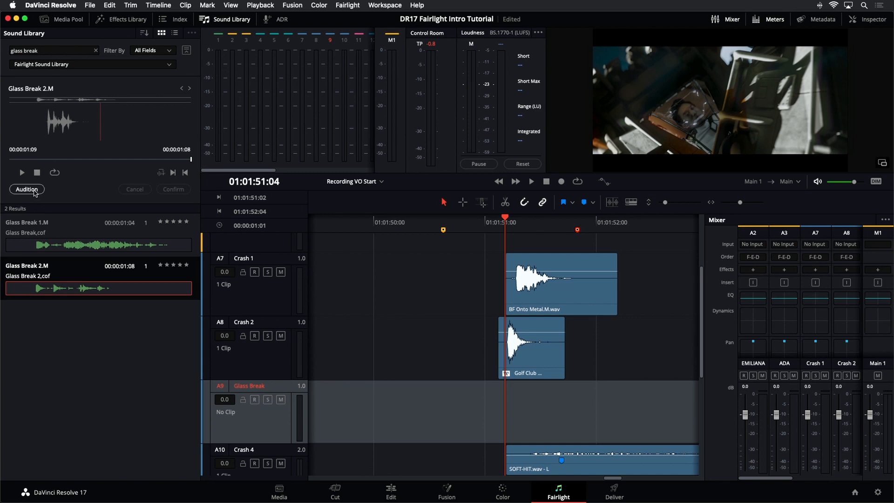
click(27, 189)
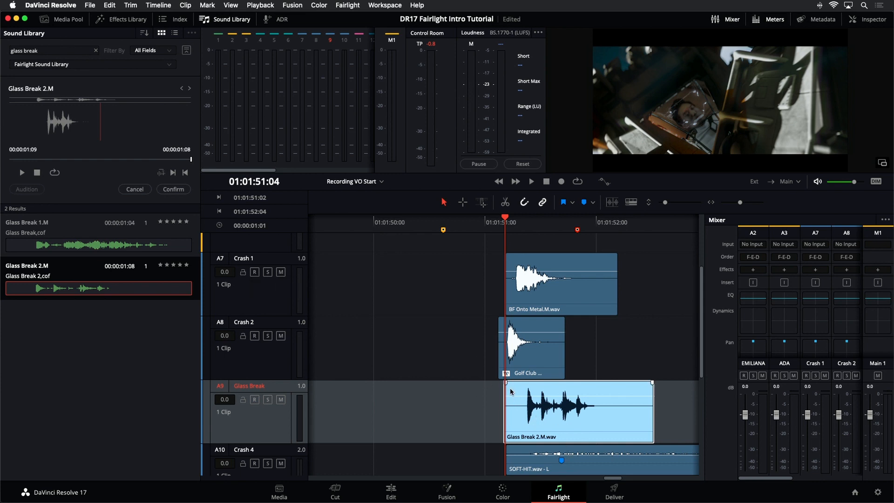
click(136, 190)
Scrub Glass Break 2.M to 00:00:00:08, mark its sync point there, and place the timeline playhead at 01:01:51:04
click(111, 159)
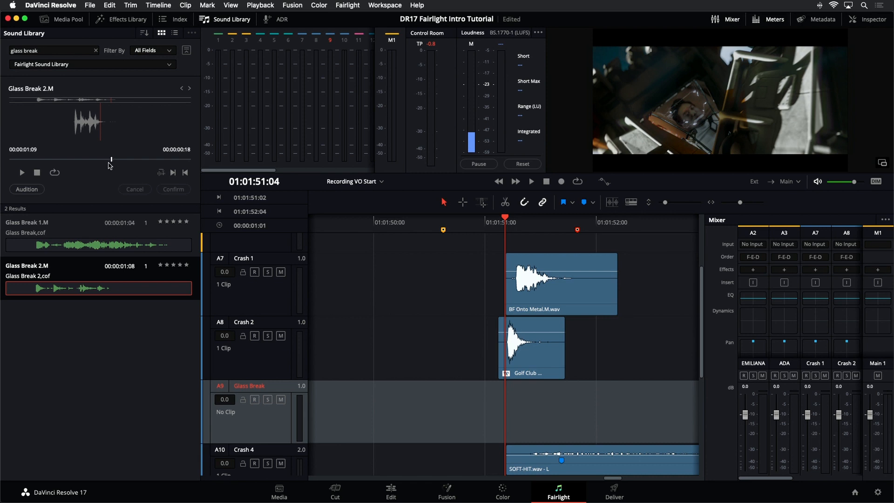
drag(109, 166, 65, 164)
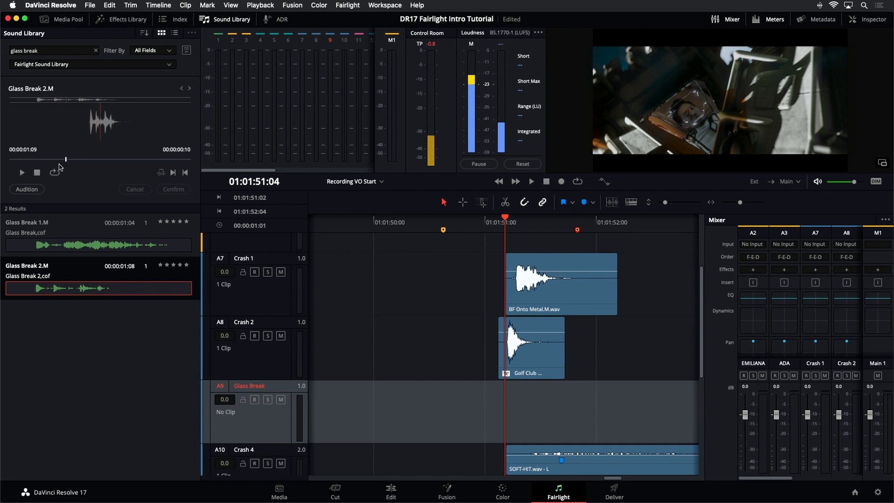
click(60, 160)
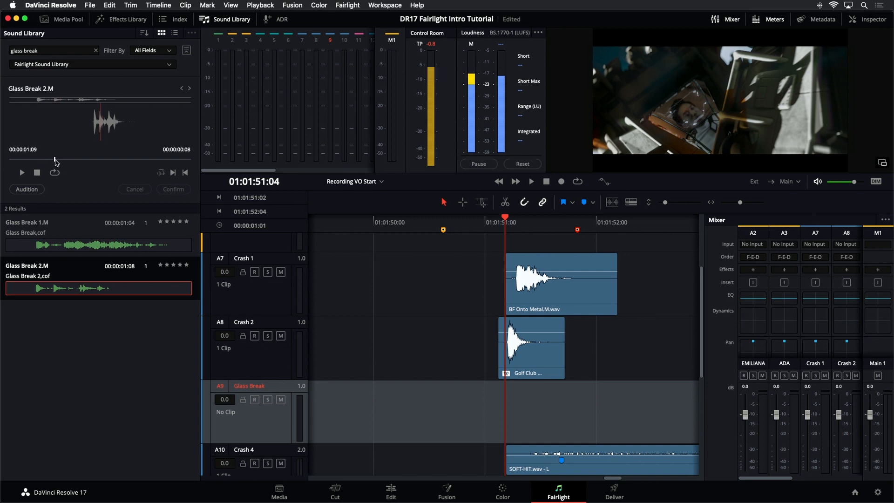
click(55, 159)
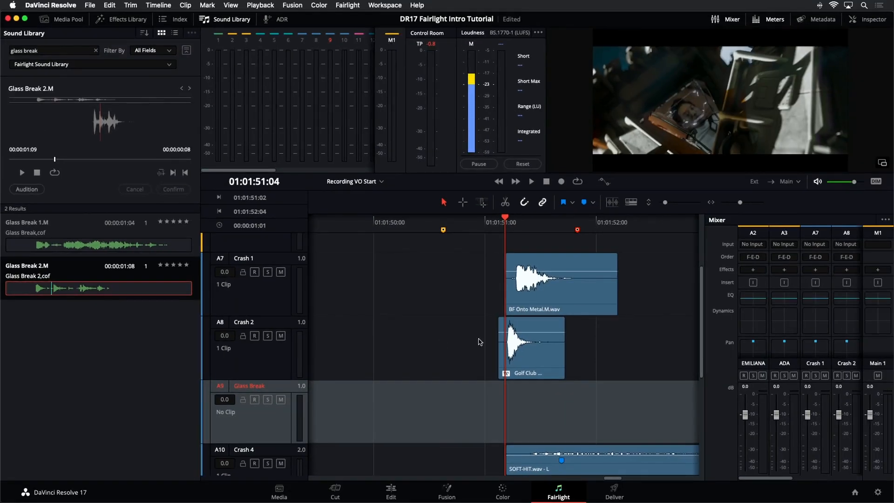
click(504, 227)
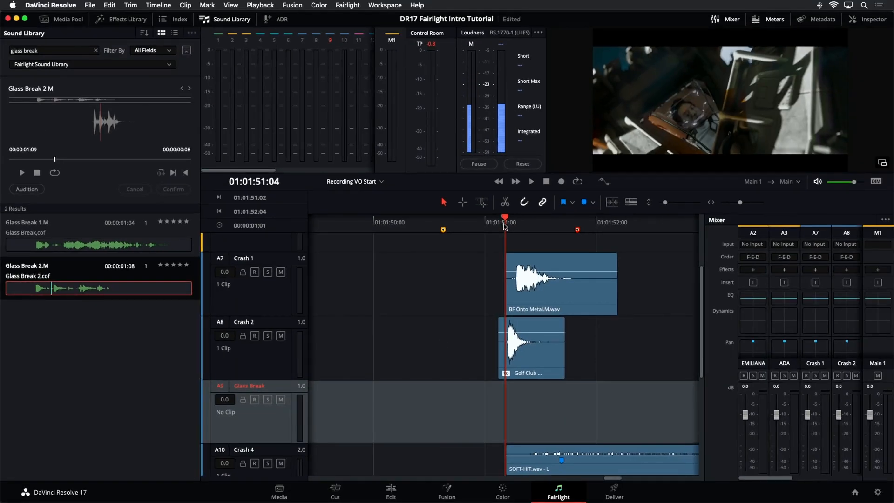
Step frame by frame through the crash to examine when the glass shatters, stopping at 01:01:51:09
key(space)
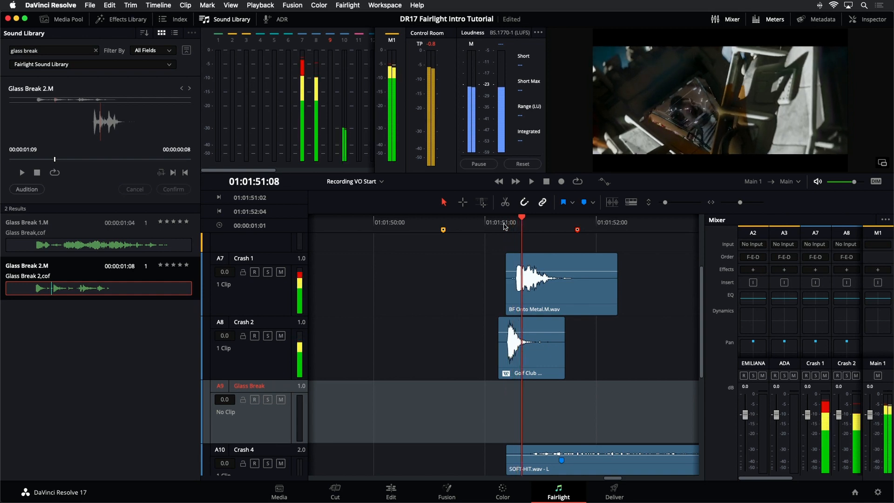
key(Left)
key(Left)
key(Left)
key(Left)
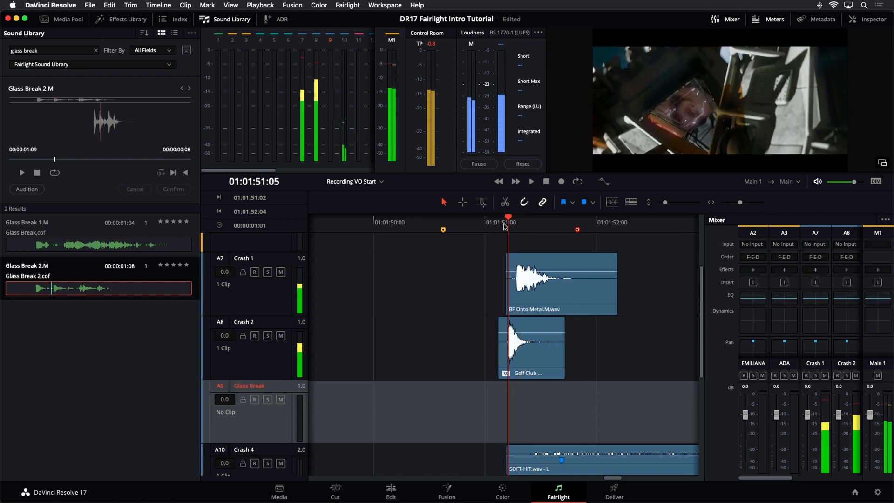
key(Right)
key(Right)
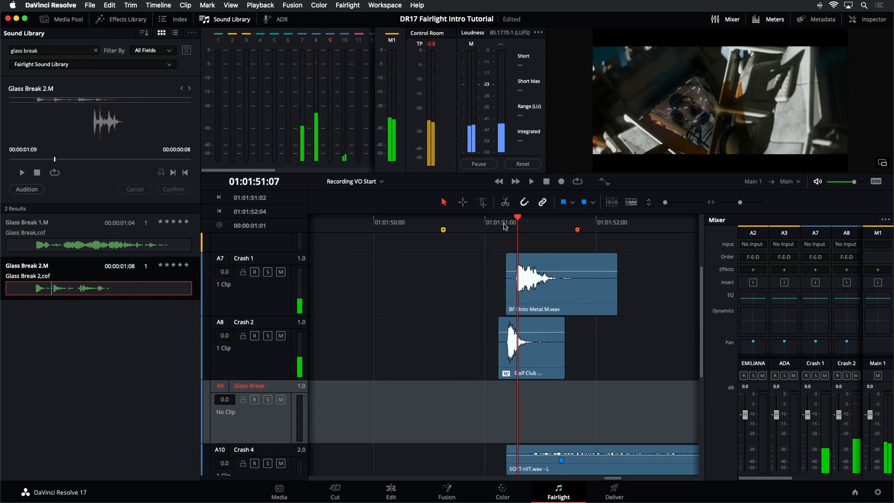
key(Left)
key(Right)
key(Right)
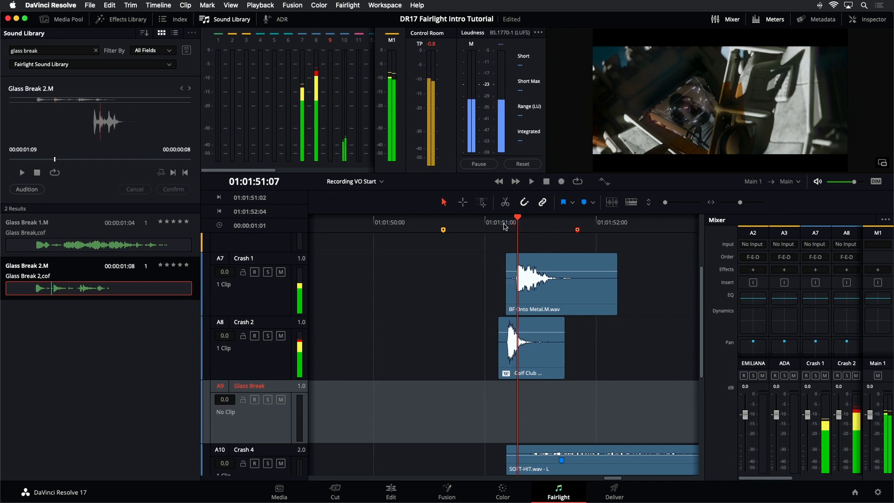
key(Right)
key(Right)
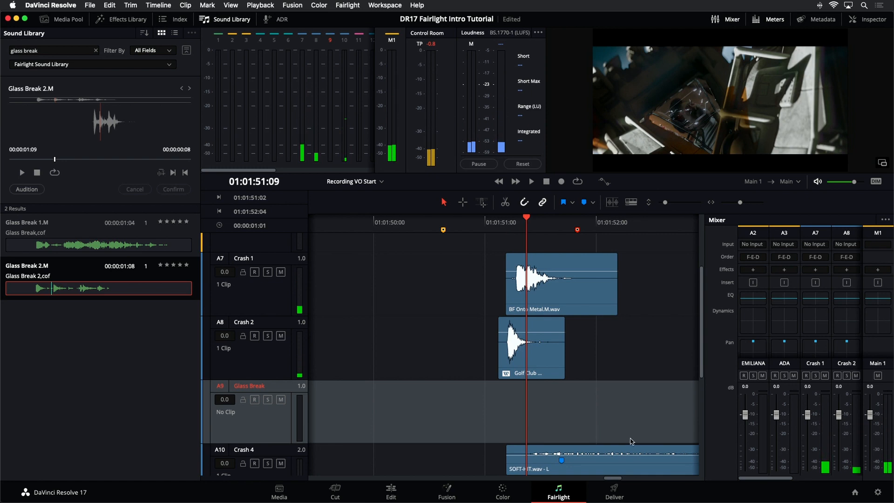
Try auditioning Glass Break 2.M on the Glass Break track at 01:01:51:09, play the crash, and cancel the audition
click(38, 190)
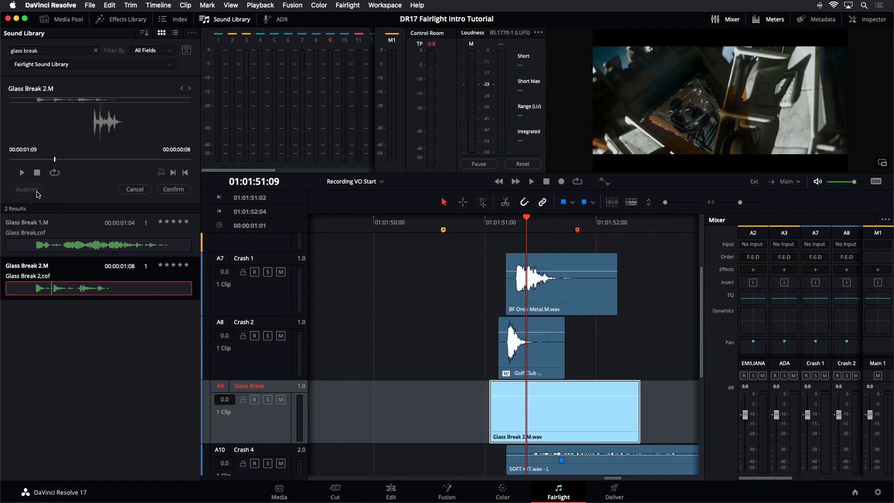
click(502, 225)
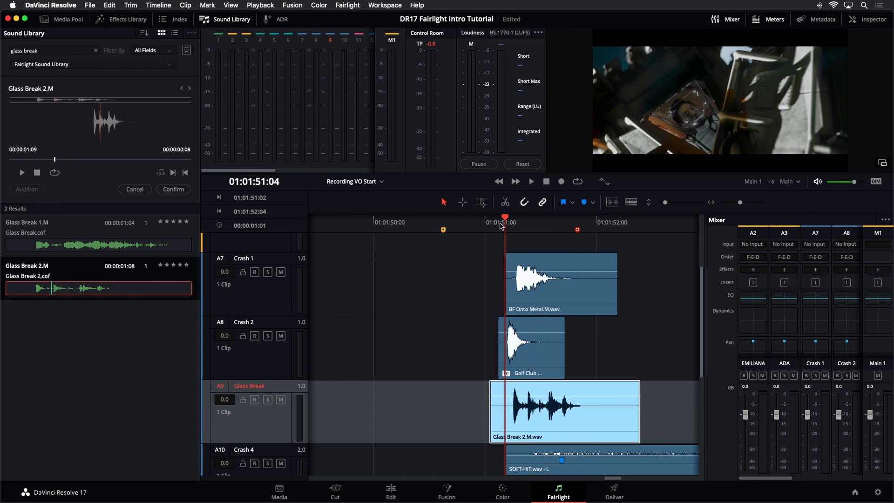
key(space)
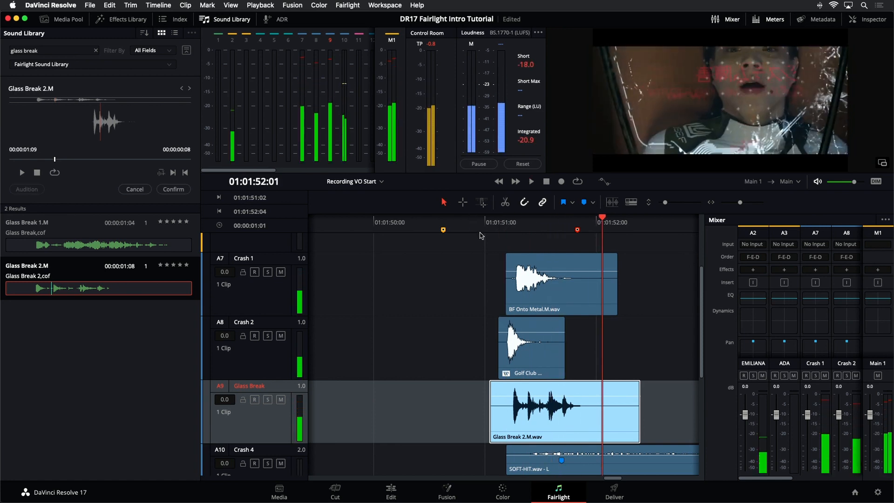
key(super+shift+a)
key(Up)
key(super+f)
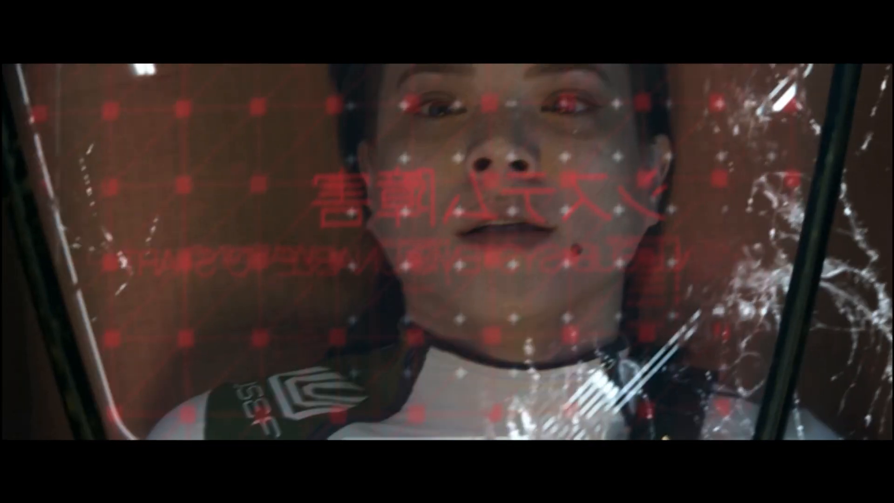
key(Escape)
click(497, 224)
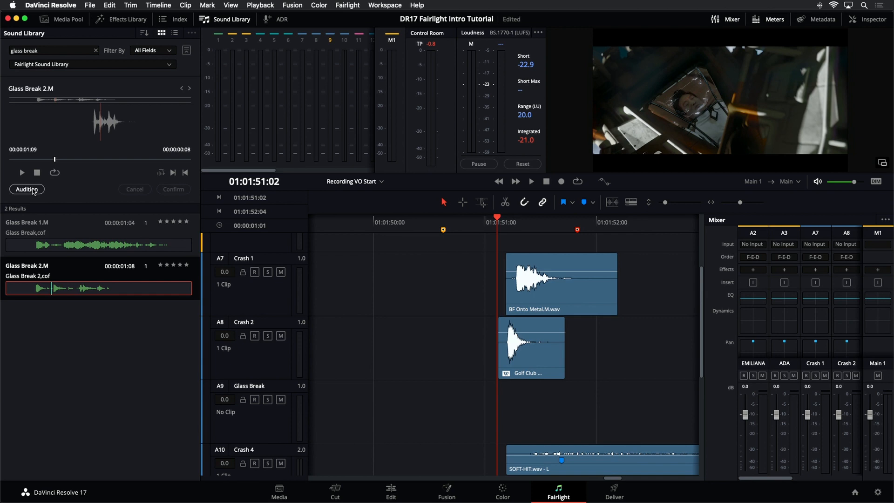
Audition Glass Break 2.M on the Glass Break track with its sync point at 01:01:51:07 and confirm the placement
click(266, 436)
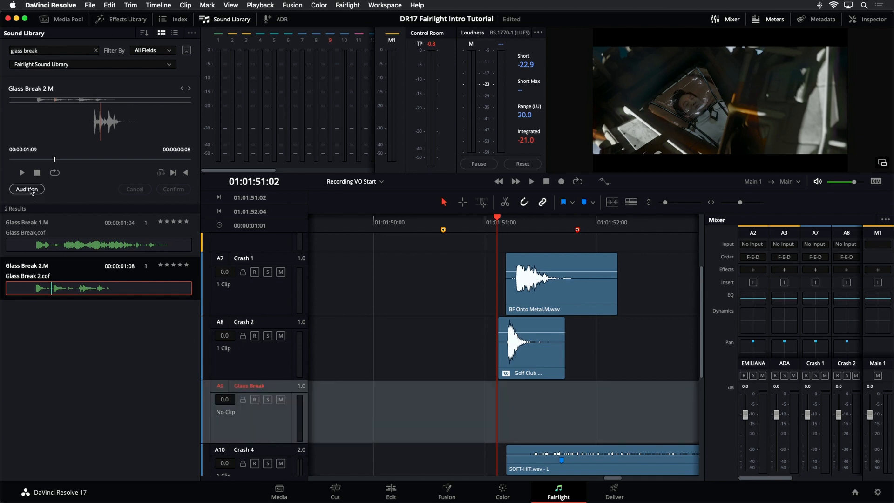
drag(503, 220, 521, 220)
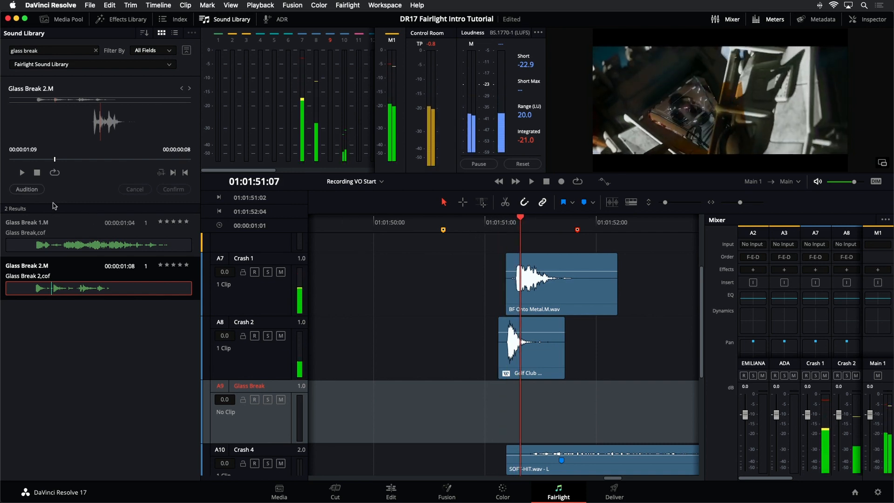
click(37, 190)
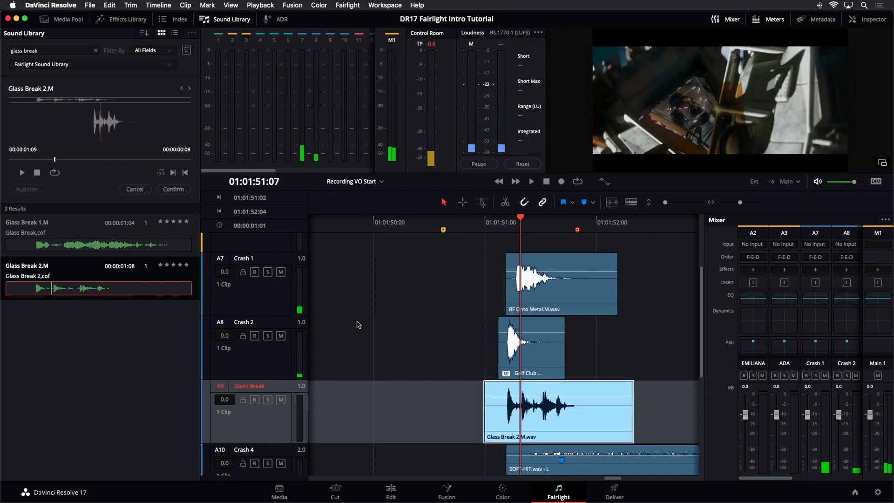
click(174, 189)
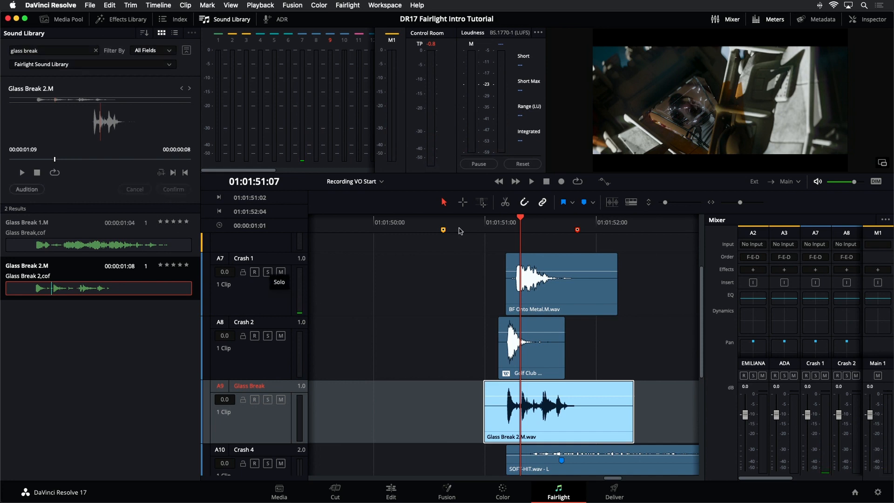
Play the crash from about 01:01:51:00 to hear the placed Glass Break 2.M clip, and deselect the Glass Break track
click(483, 225)
key(space)
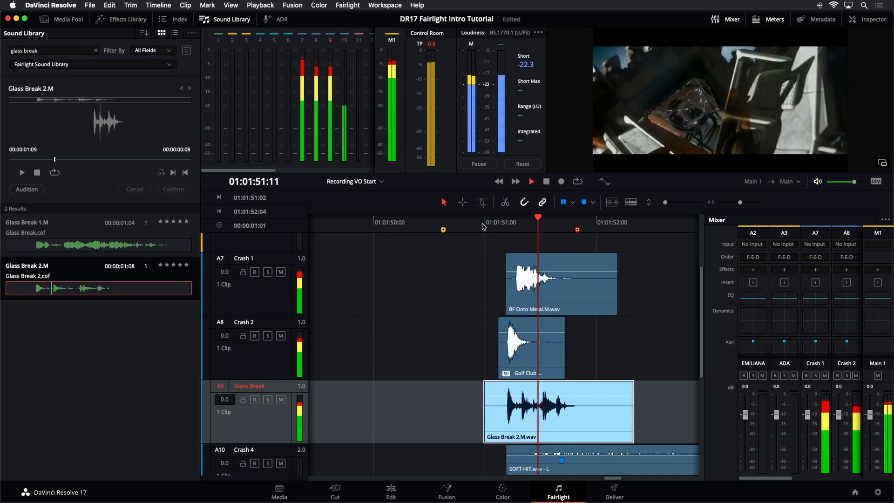
key(space)
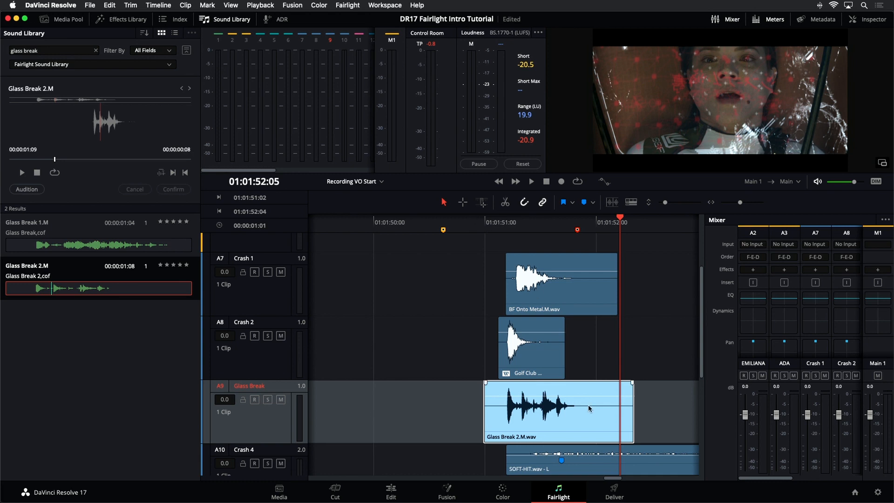
click(335, 325)
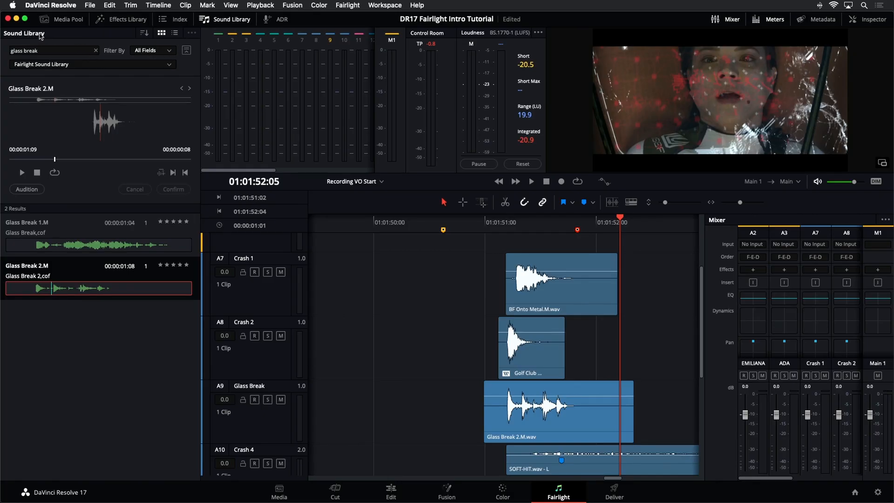
Clear the sound search, view the Local Database library, and return to the Fairlight Sound Library
click(193, 35)
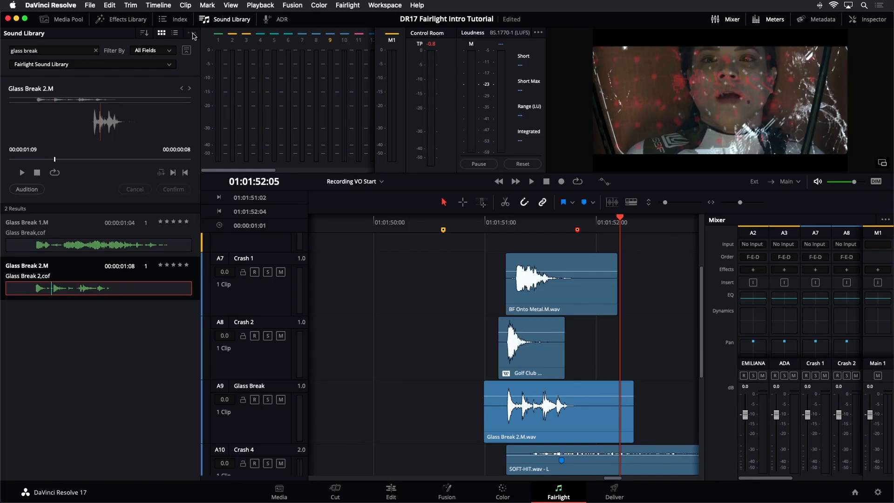
click(97, 51)
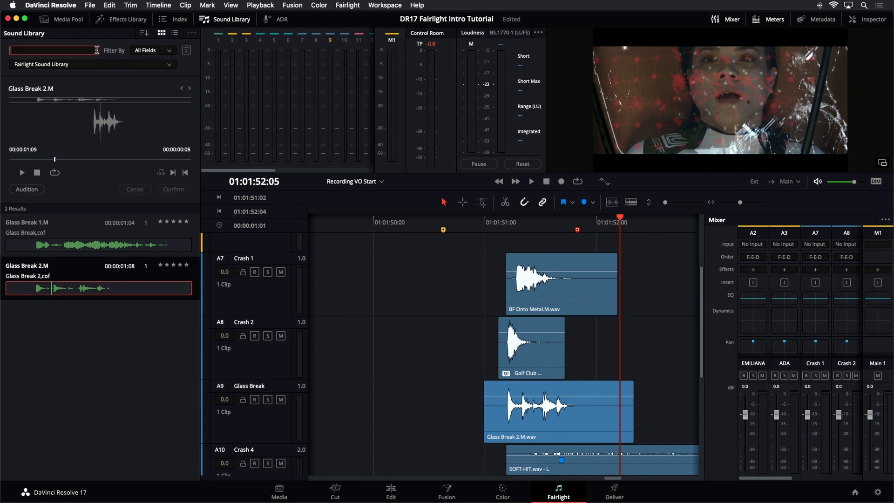
click(163, 65)
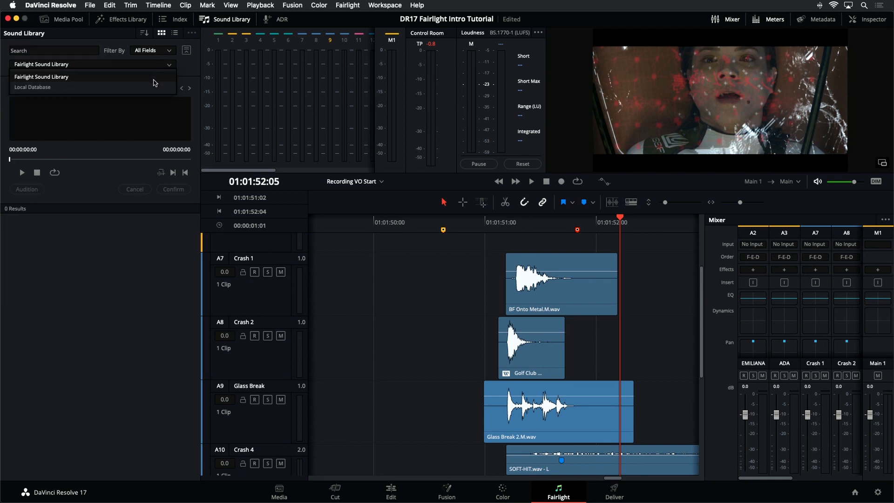
click(59, 92)
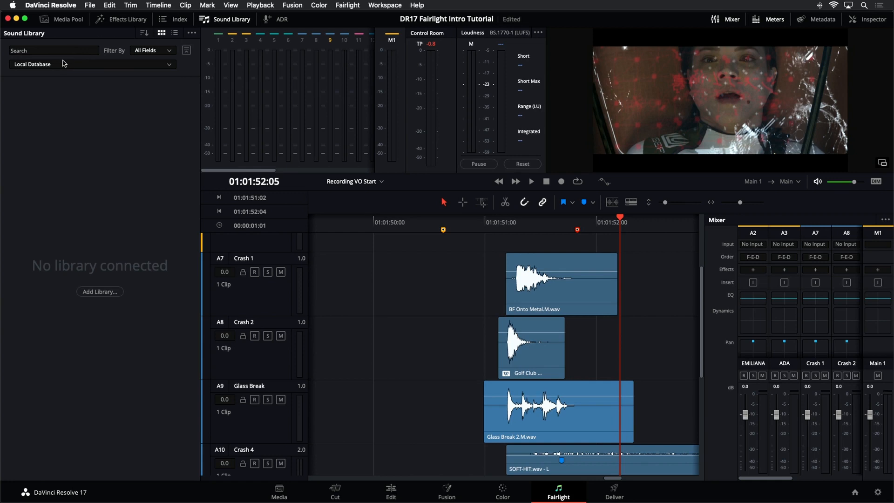
click(70, 67)
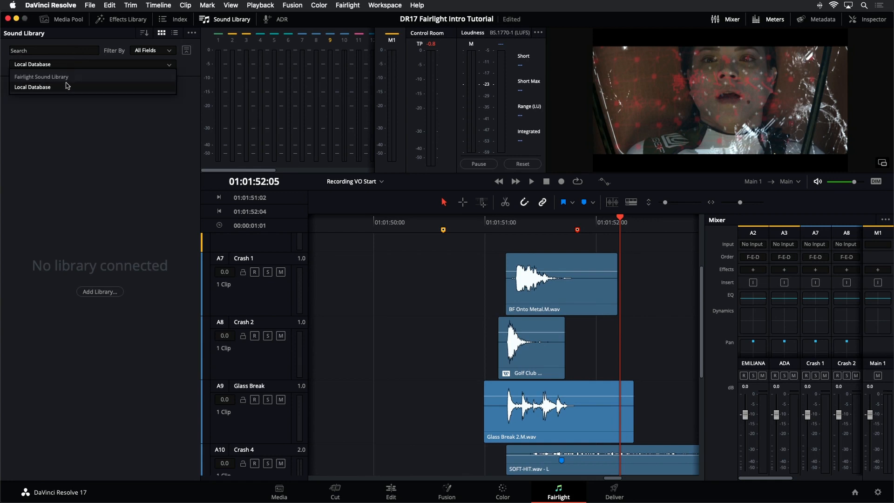
click(69, 77)
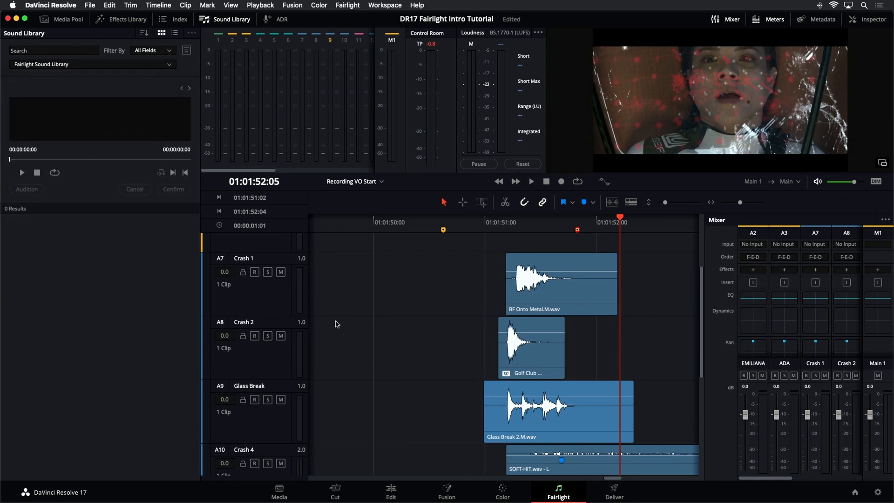
Close the Sound Library and open the 11 ADA Sound Design timeline from the Media Pool's Timelines bin
scroll(372, 326, up, 2)
scroll(375, 330, down, 4)
scroll(377, 331, up, 4)
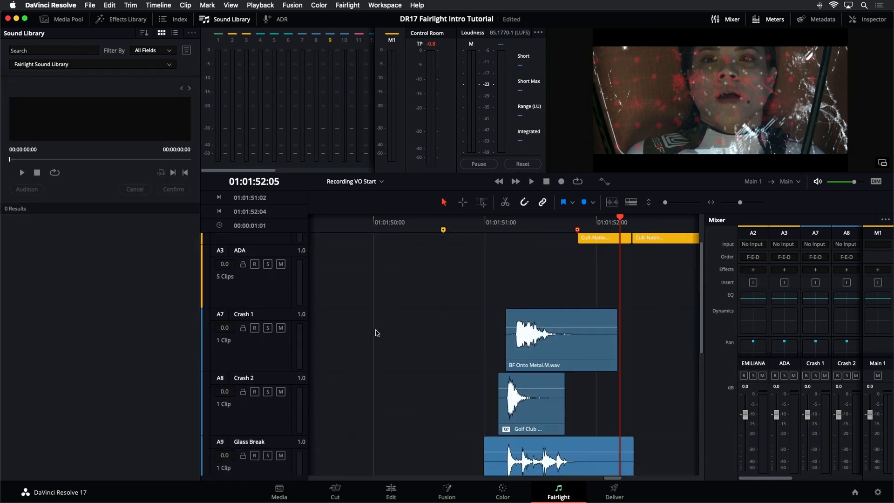
scroll(376, 333, down, 3)
scroll(376, 333, down, 2)
scroll(376, 333, down, 5)
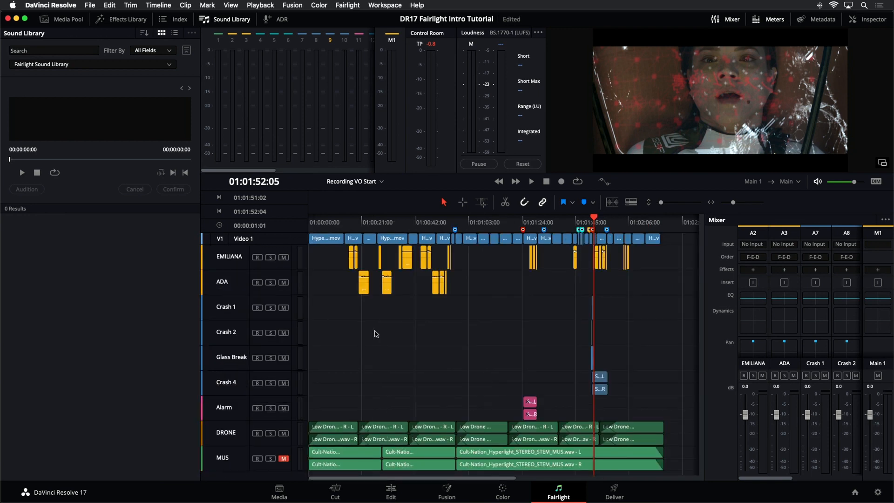
click(225, 19)
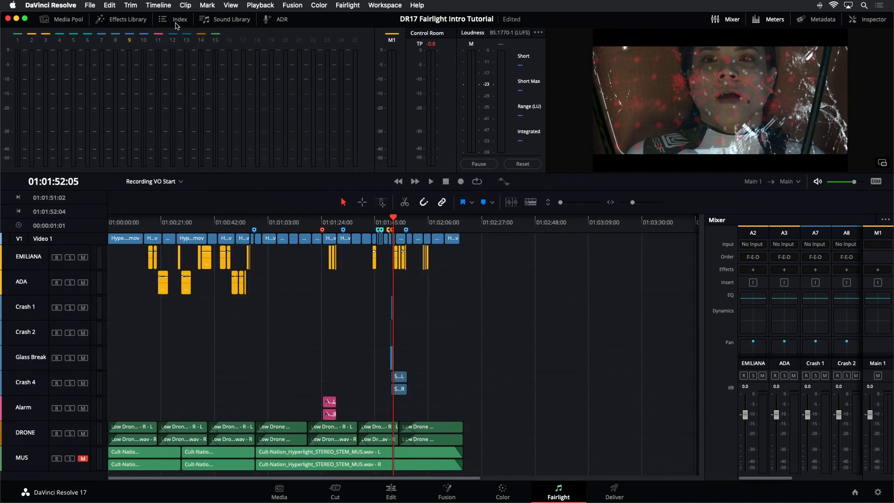
click(69, 20)
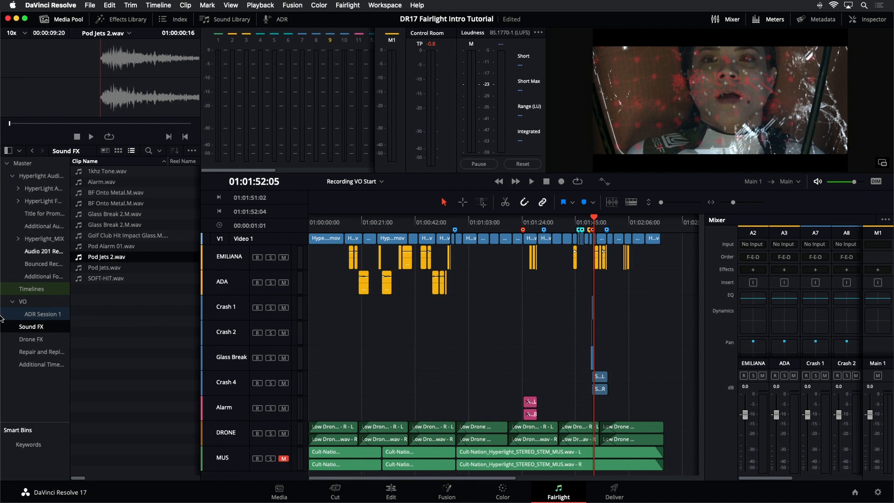
click(32, 289)
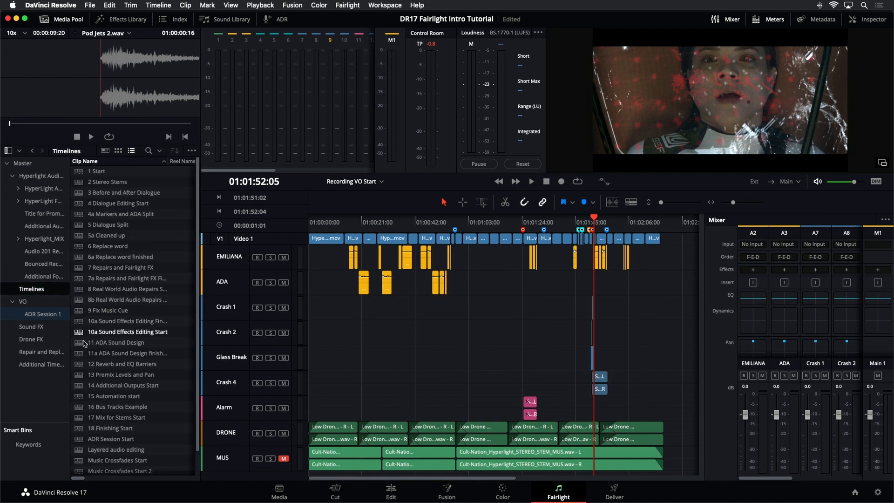
double_click(98, 342)
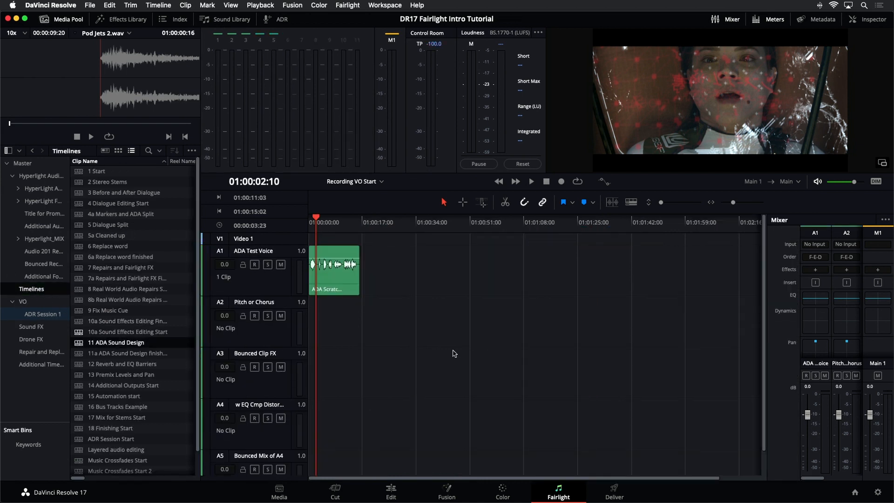
key(shift+z)
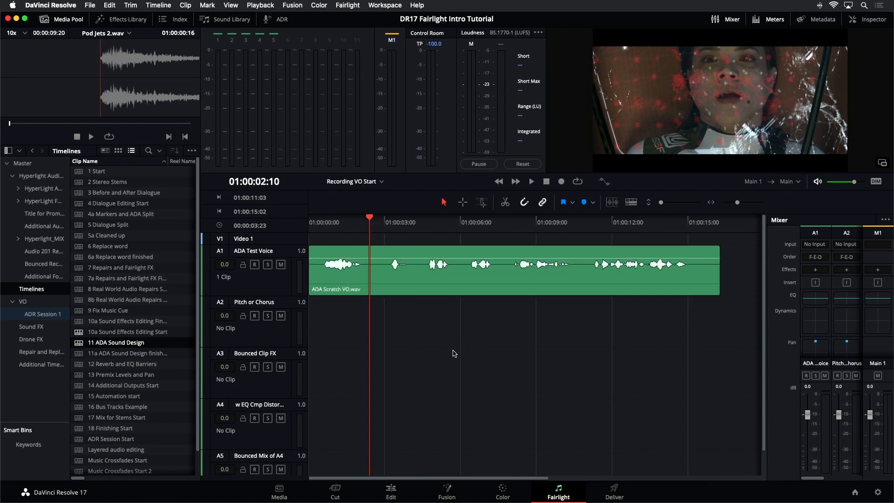
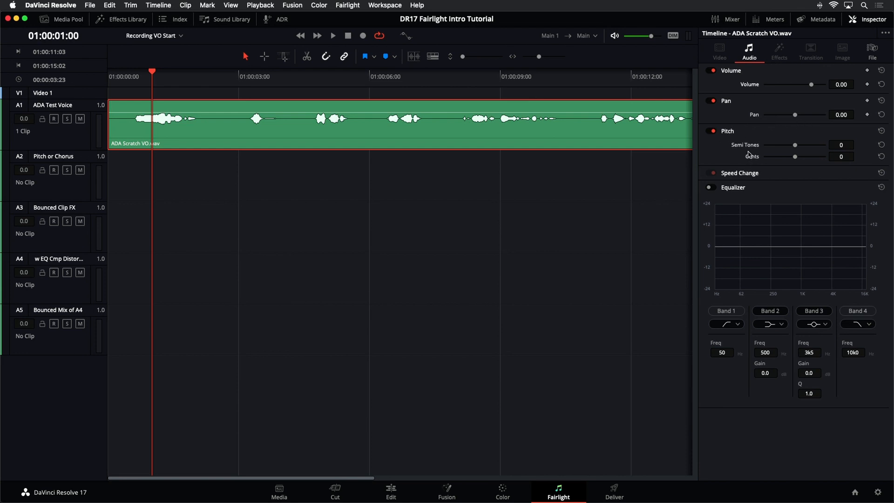
Try raising and lowering the Semi Tones pitch of ADA Scratch VO.wav, and reset the clip's pitch
mouse_move(795, 146)
mouse_down()
mouse_move(759, 149)
mouse_move(821, 148)
mouse_move(810, 147)
mouse_up()
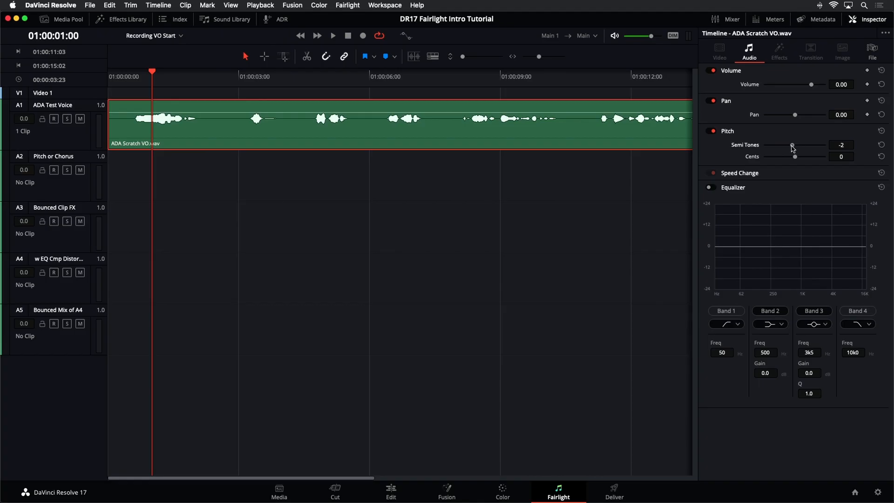
drag(792, 147, 782, 150)
click(881, 131)
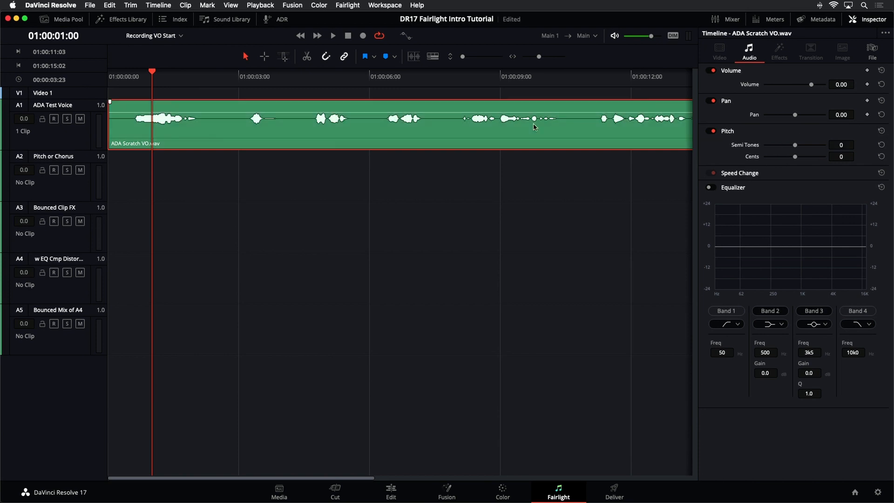
Set the Semi Tones pitch of ADA Scratch VO.wav to 17 and play the clip to hear the change
key(space)
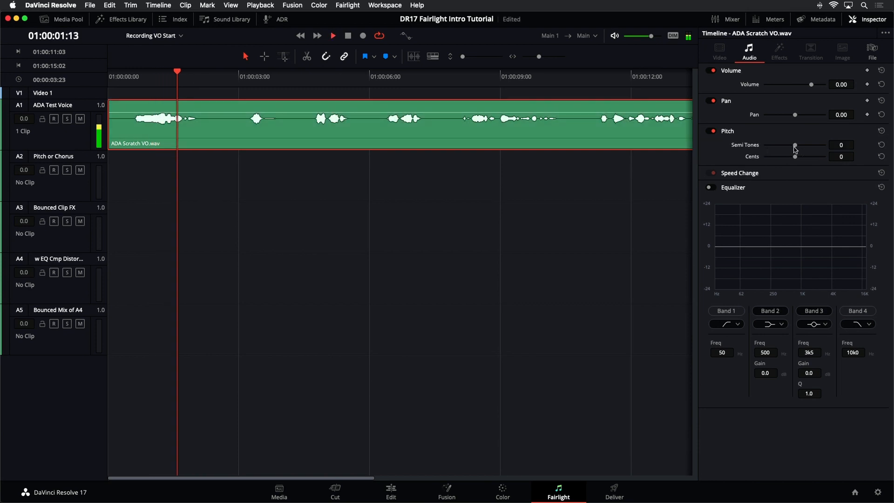
drag(795, 145, 817, 150)
key(space)
key(space)
key(space)
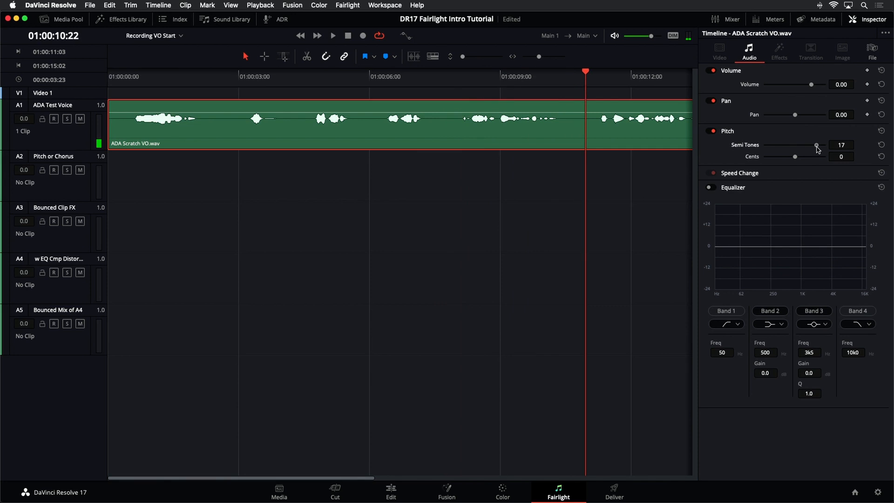
Save the project and try Semi Tones pitch values of 4 and 5 on ADA Scratch VO.wav during playback
key(super+s)
drag(805, 150, 799, 149)
key(space)
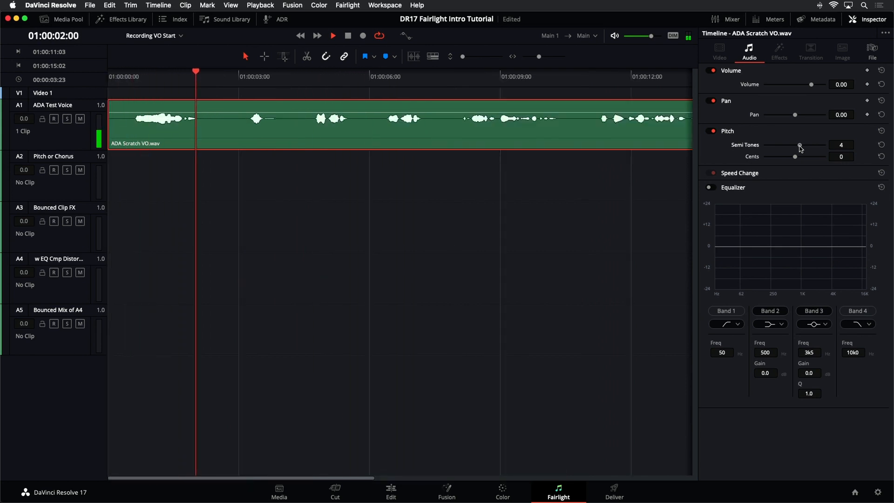
drag(800, 146, 800, 145)
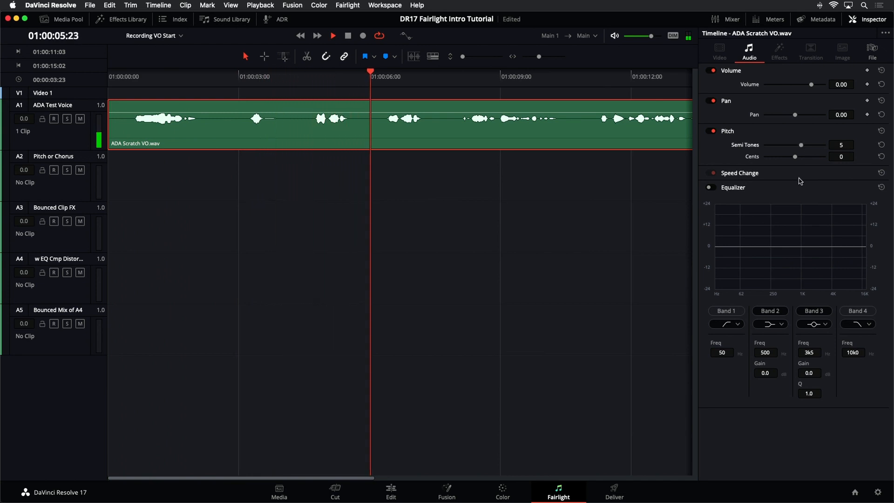
key(space)
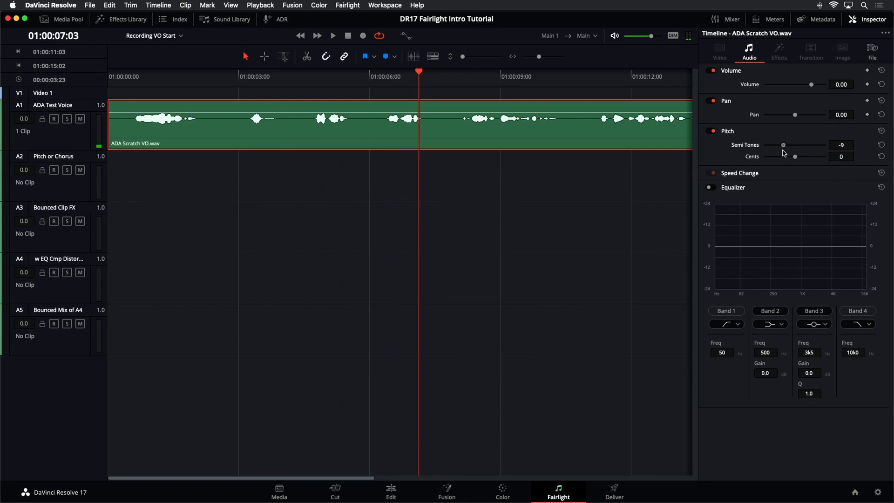
Try the clip's Semi Tones pitch at -9 and -7 during playback, and return it to 0
key(space)
drag(783, 146, 785, 145)
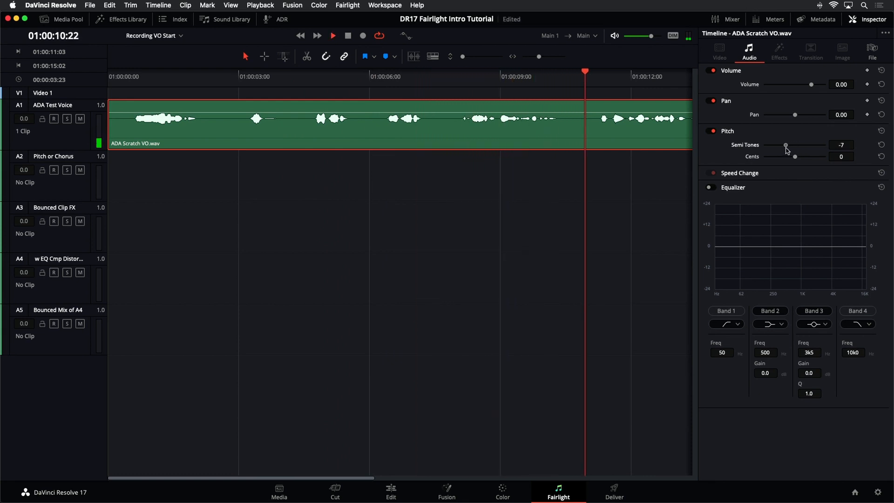
key(space)
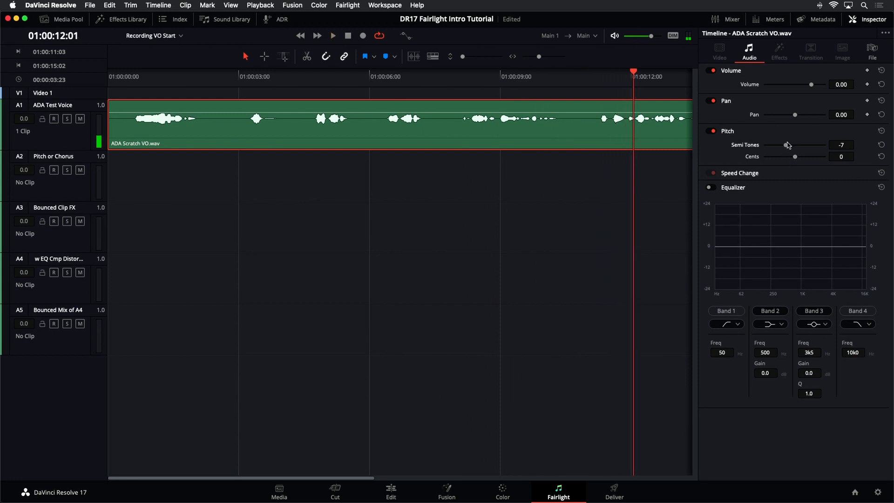
drag(795, 147, 796, 147)
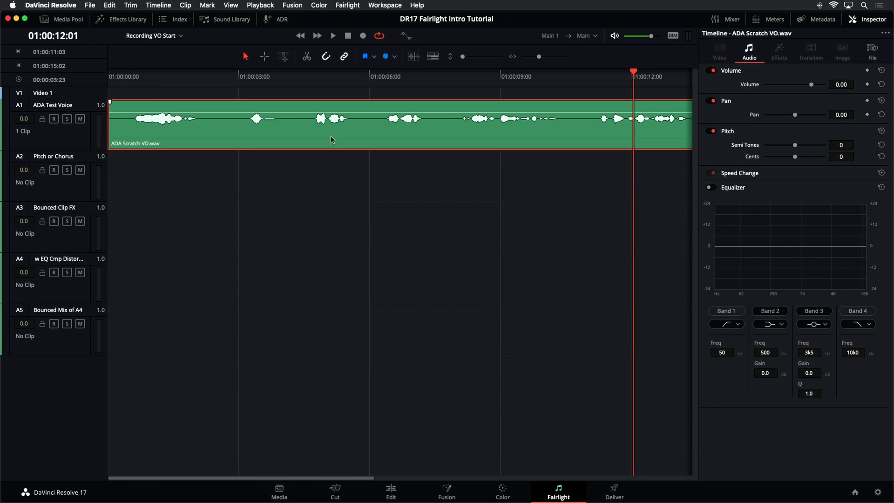
Duplicate the ADA Scratch VO.wav clip onto track A2 and try a Semi Tones pitch of -12 on the A1 clip during playback
drag(330, 136, 328, 159)
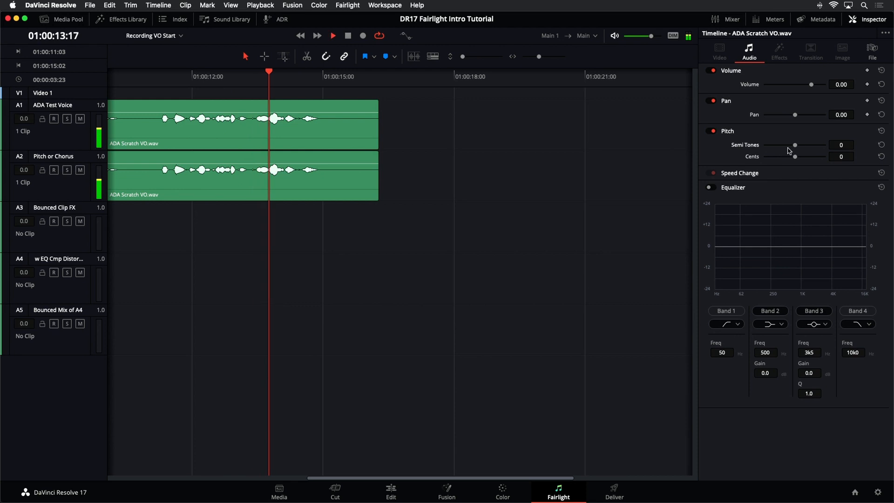
drag(794, 145, 782, 152)
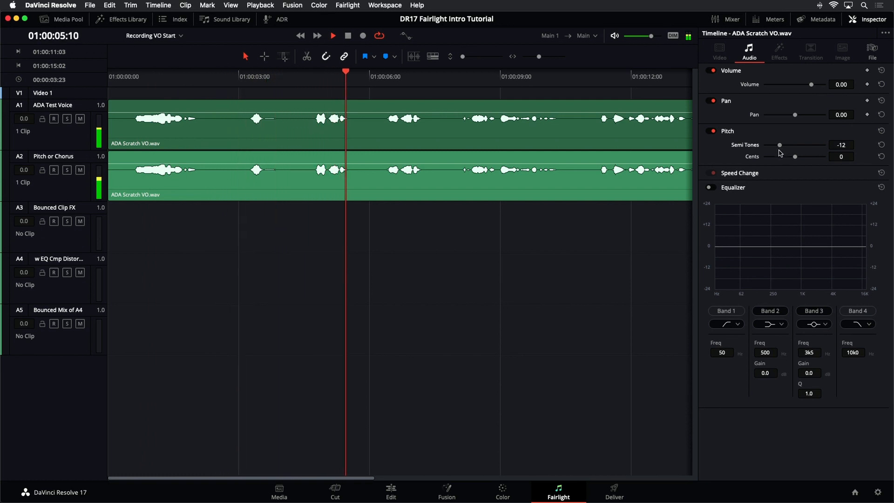
key(space)
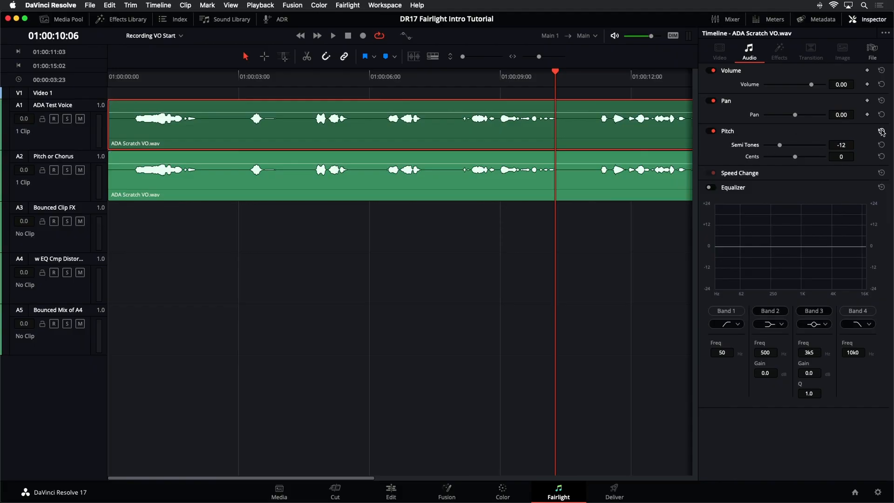
Try a Semi Tones pitch of -12 and a volume of -5.80 on the A2 clip during playback, and reset both
click(565, 186)
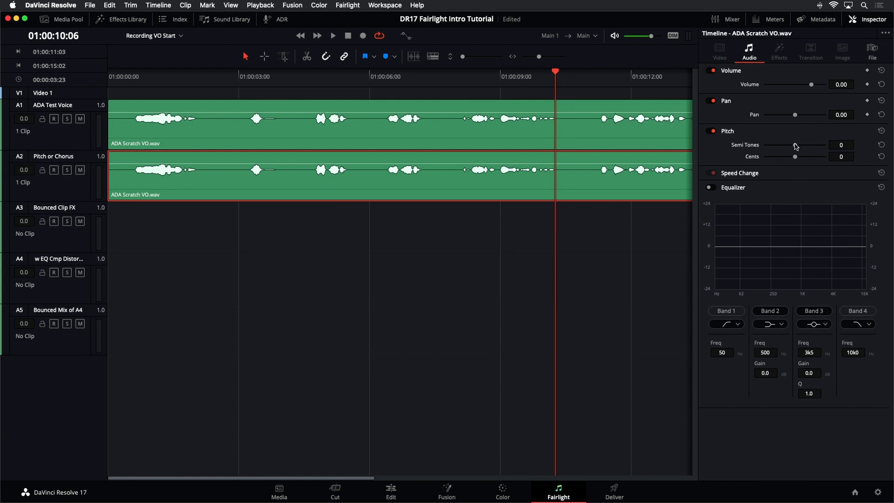
drag(796, 146, 792, 148)
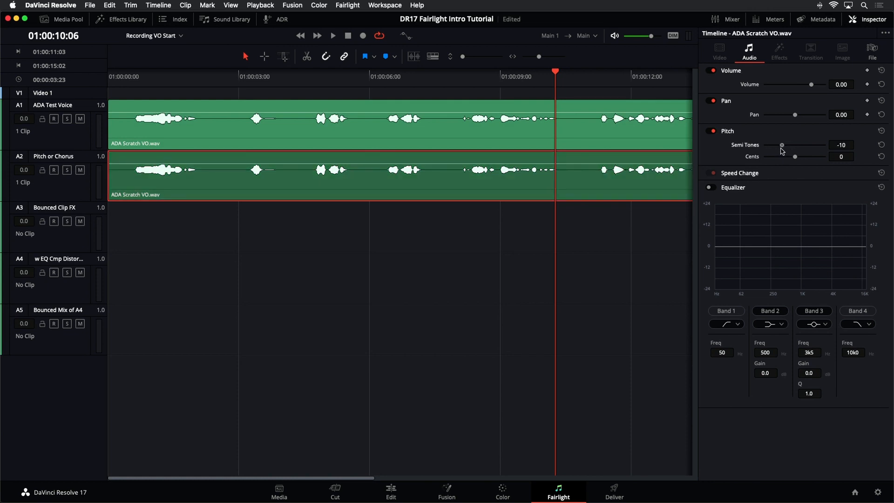
key(space)
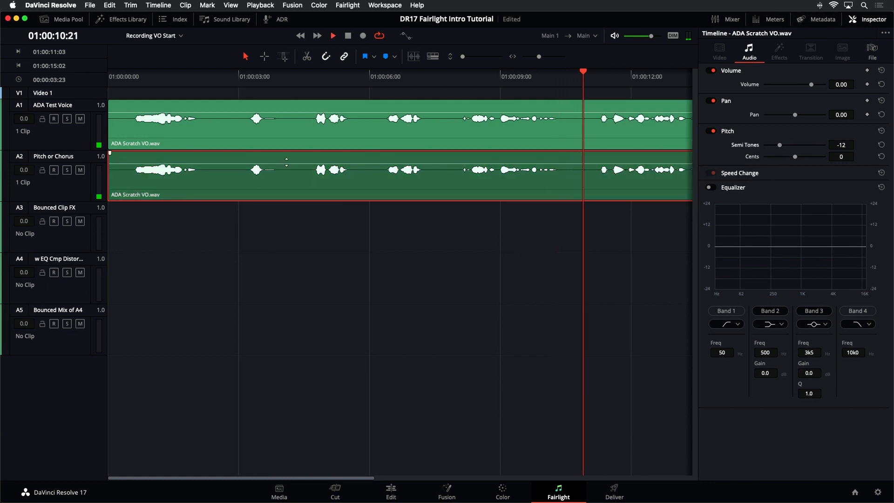
drag(286, 165, 288, 162)
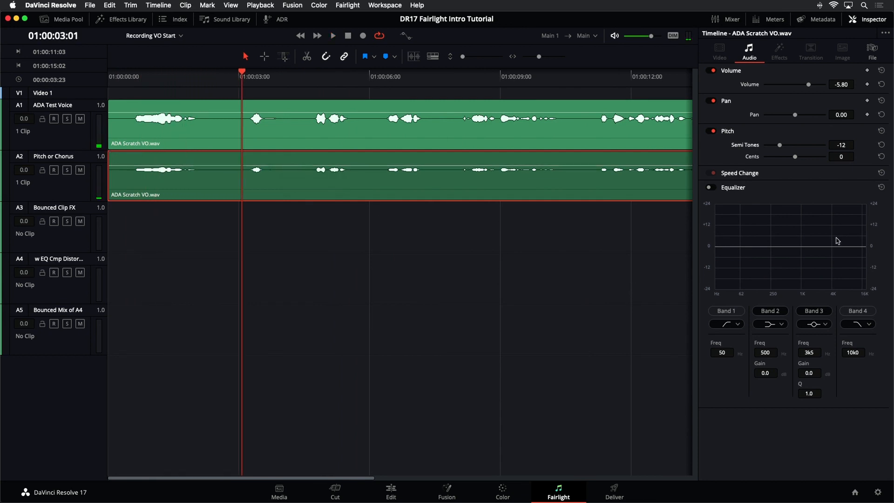
click(880, 131)
mouse_move(282, 161)
mouse_down()
mouse_move(278, 171)
mouse_move(283, 157)
mouse_up()
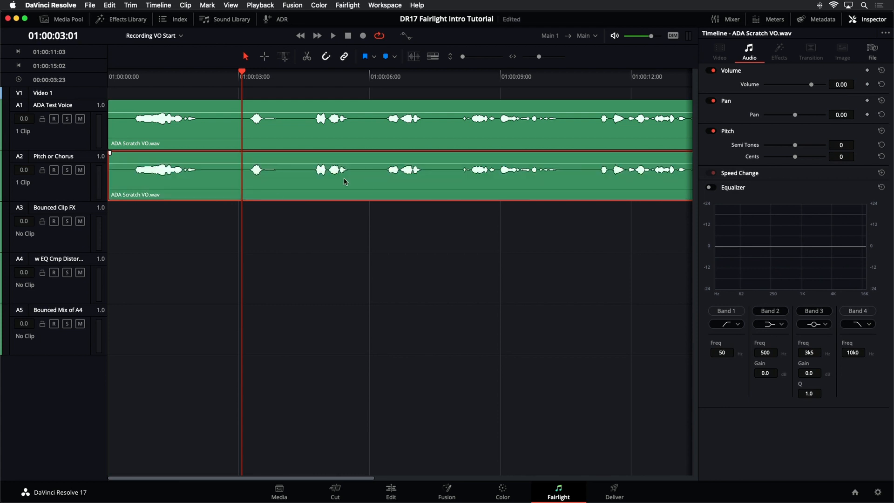
Apply the Chorus effect from the Effects Library's Fairlight FX to the A2 clip, and move its window clear of the clips
key(super+minus)
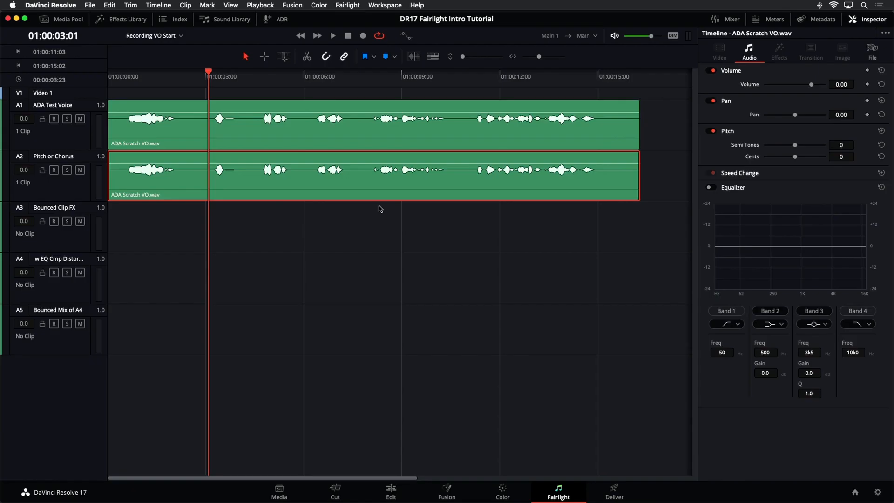
click(112, 24)
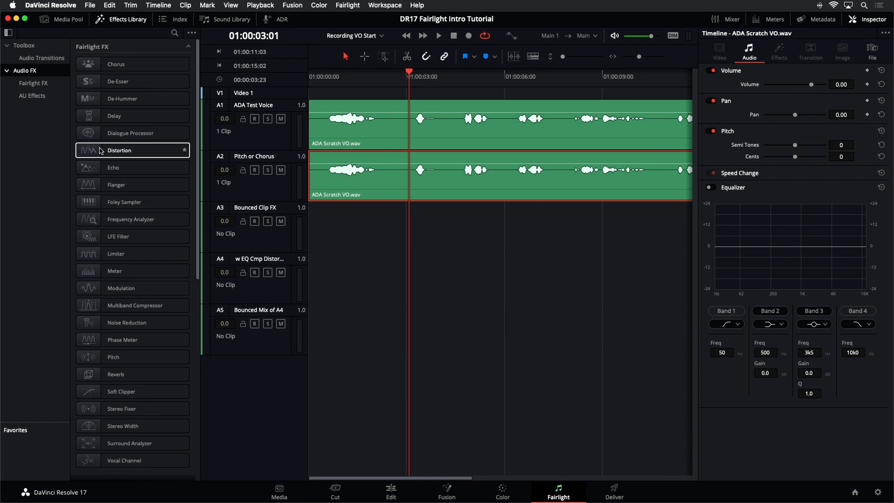
click(121, 69)
drag(118, 69, 321, 177)
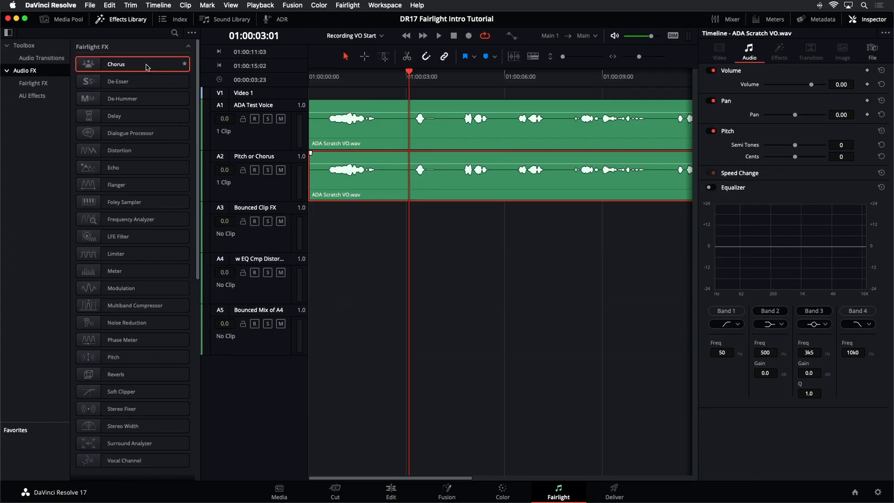
drag(148, 68, 359, 195)
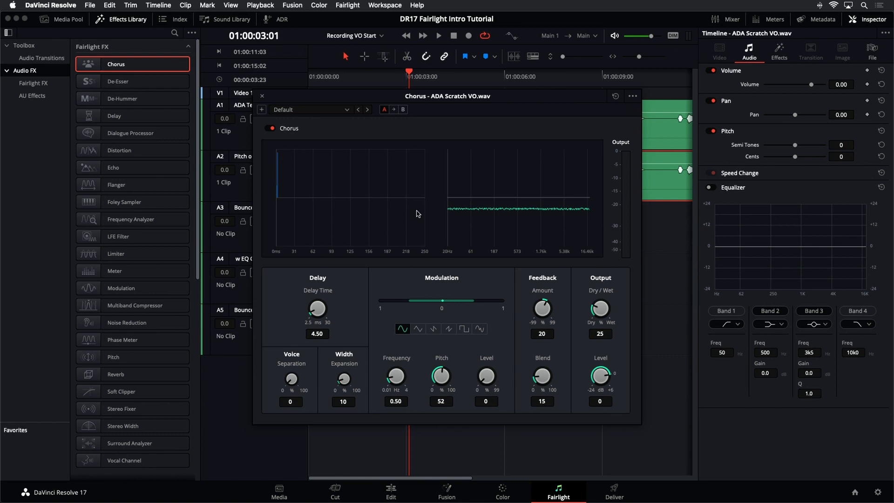
drag(343, 94, 393, 138)
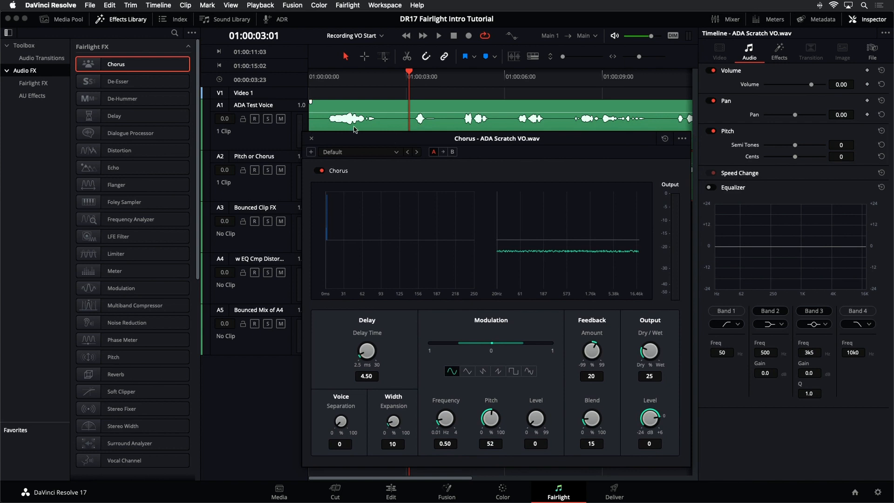
drag(601, 139, 607, 228)
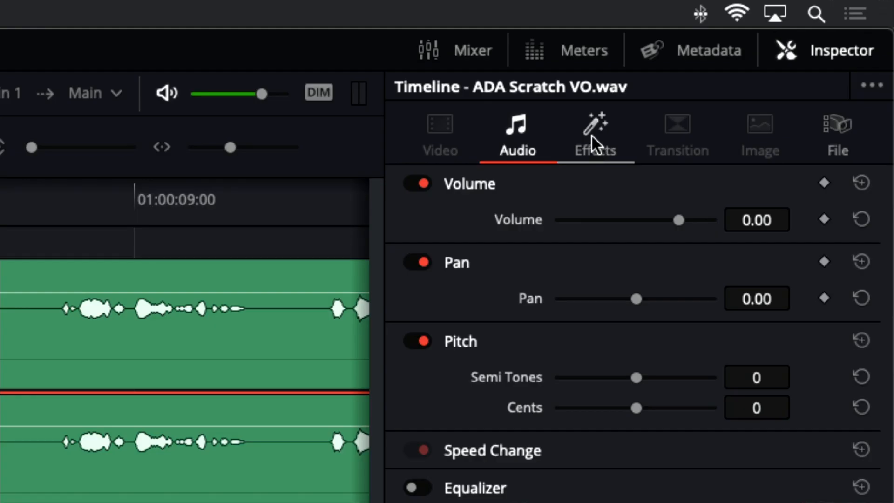
Show the A2 clip's effects in the Inspector, reopen the custom Chorus controls, and view the preset choices
click(591, 136)
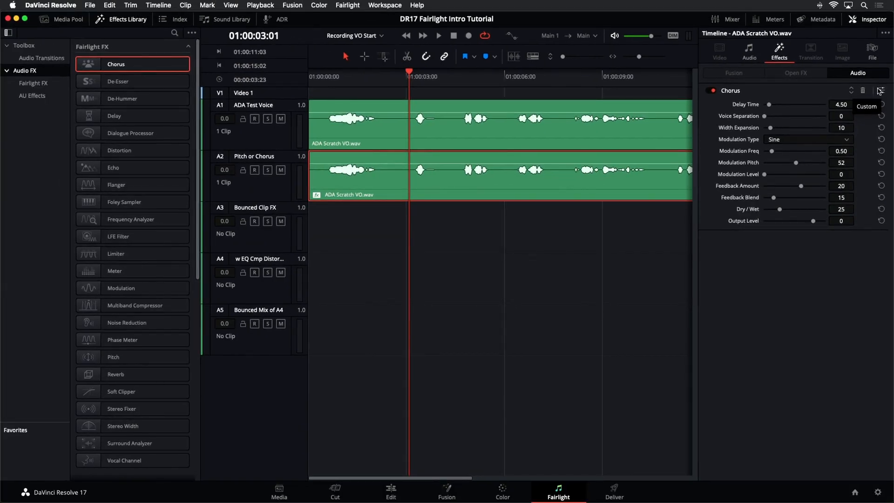
click(879, 91)
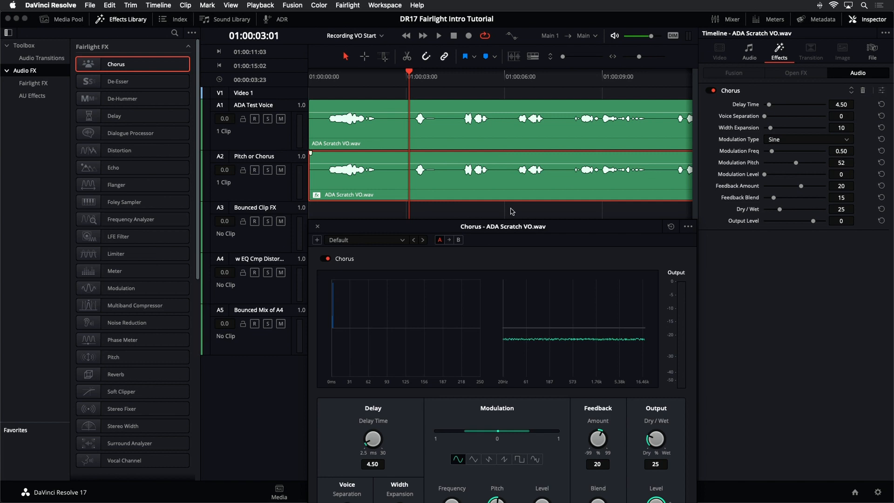
drag(497, 229, 469, 148)
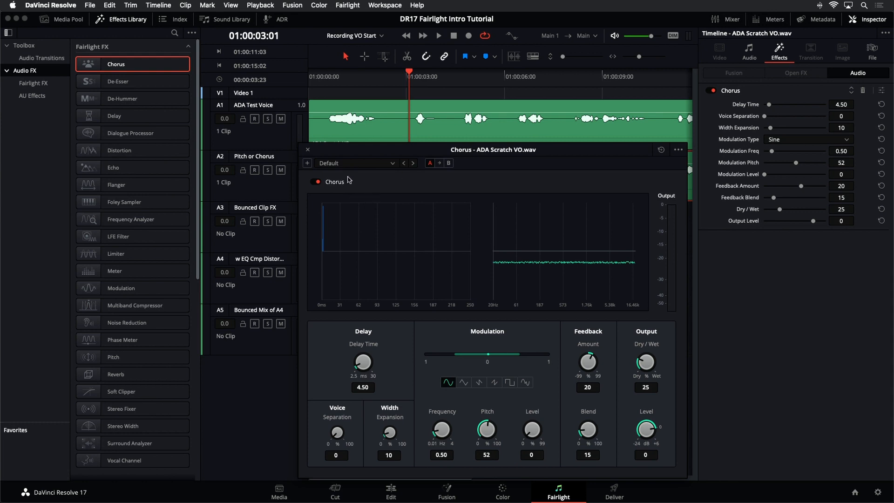
click(392, 164)
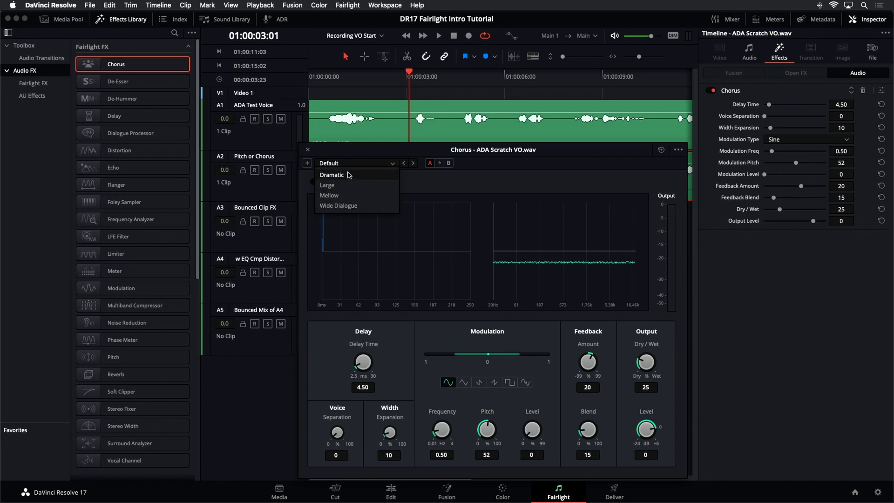
click(378, 157)
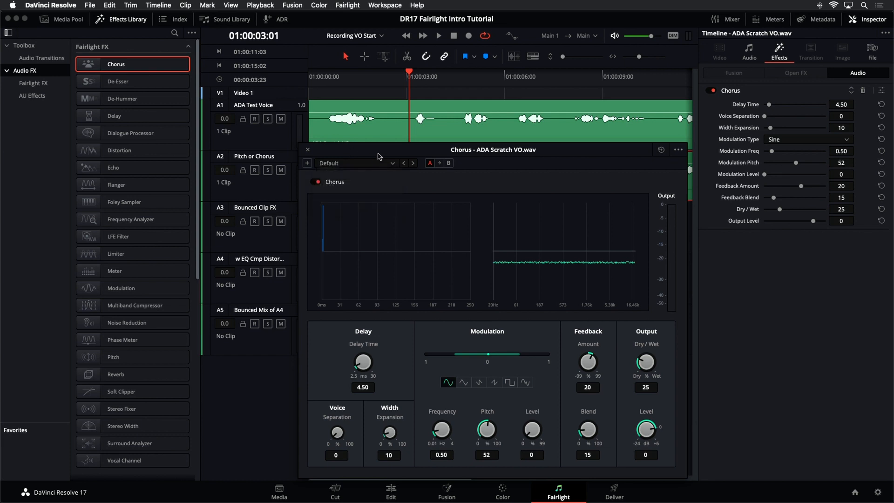
Solo track A2 Pitch or Chorus and play the clip with the Default Chorus settings
key(space)
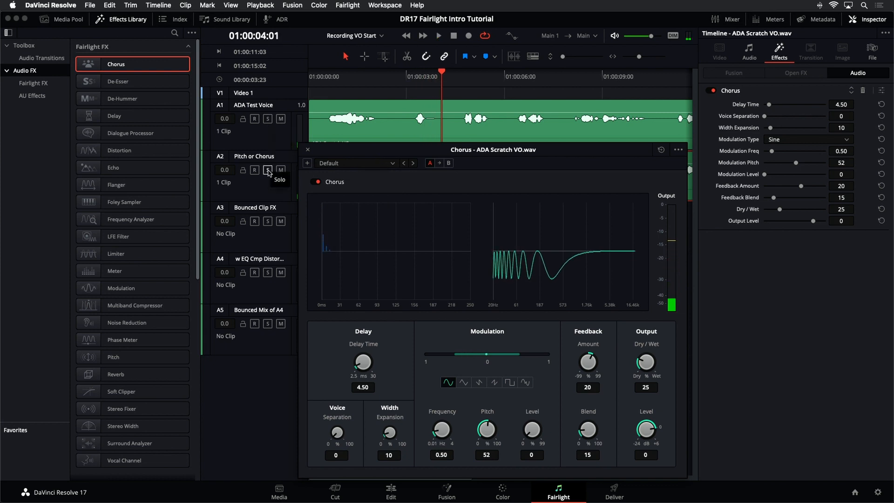
click(267, 170)
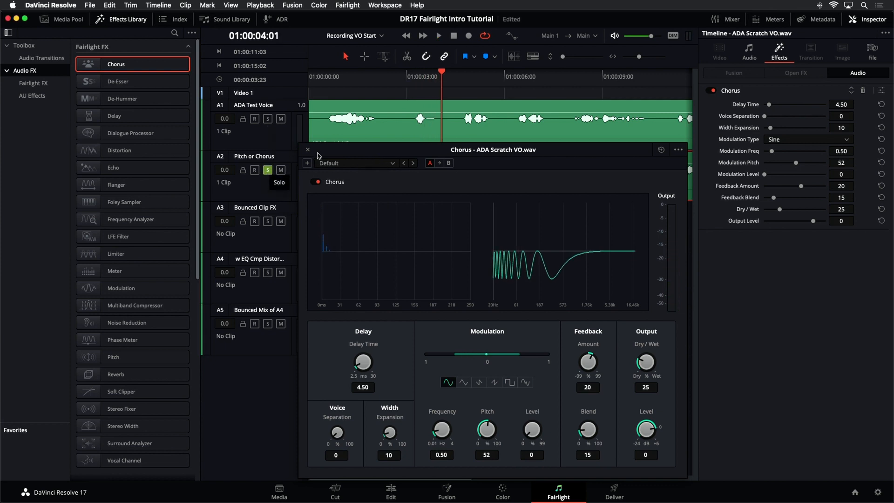
mouse_move(319, 155)
mouse_down()
mouse_move(324, 215)
mouse_move(326, 151)
mouse_up()
key(space)
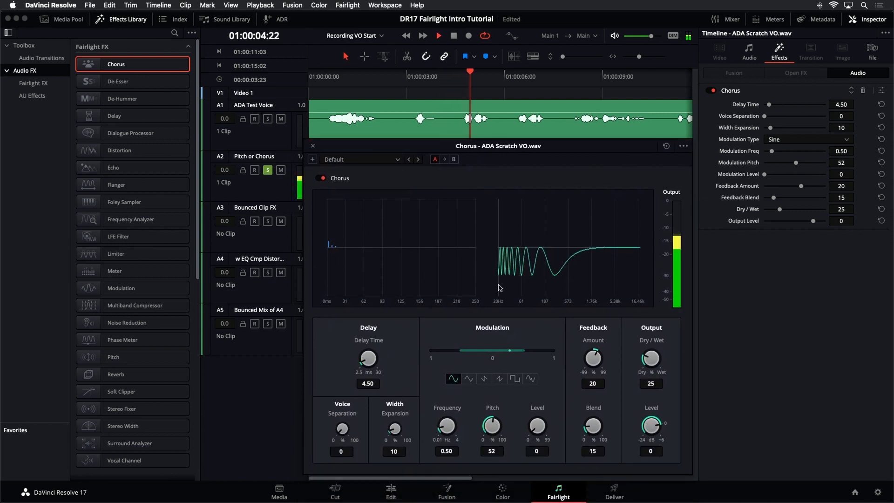
Switch the Chorus effect to the Dramatic preset during playback, stop playing, and save the project
click(372, 159)
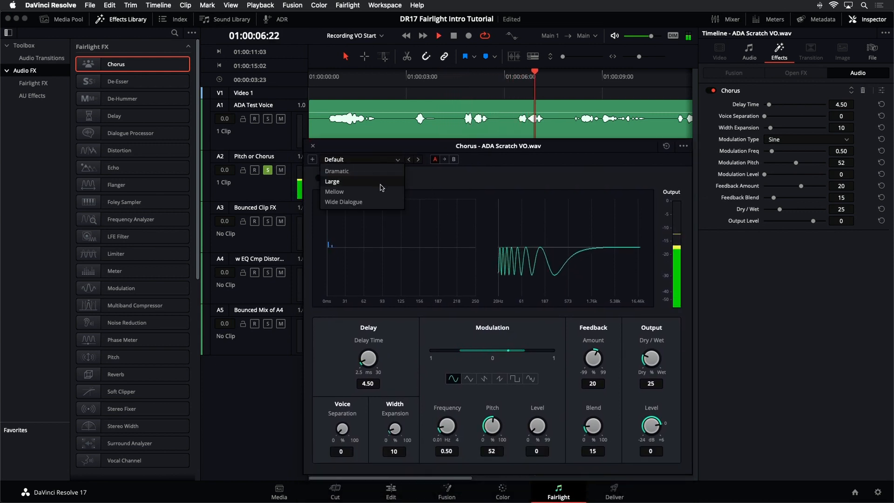
click(377, 172)
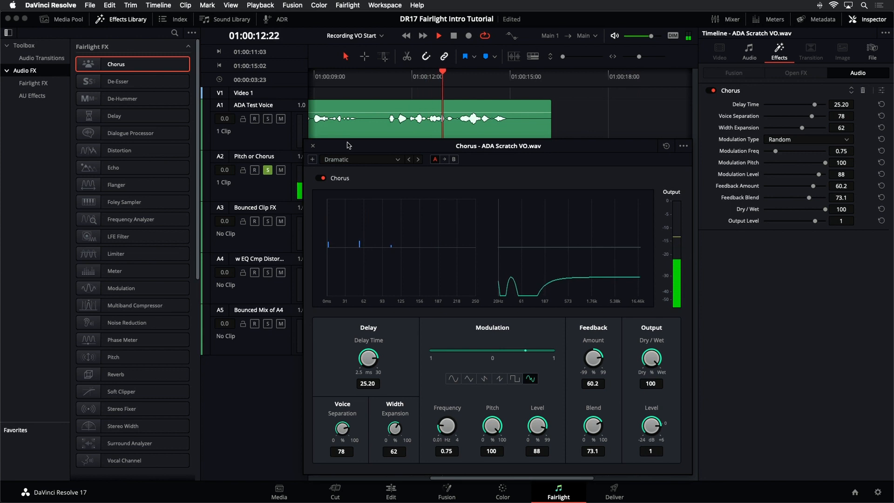
key(space)
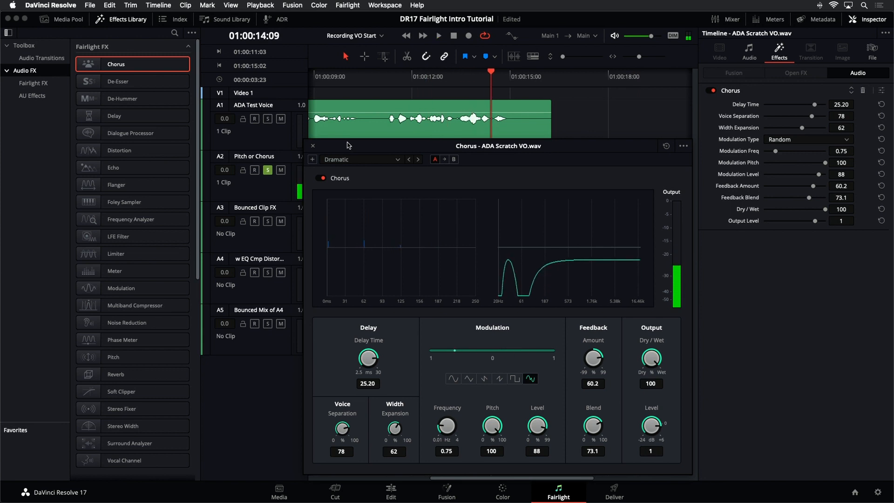
key(super+s)
Keep the Dramatic preset and lower the Chorus output's Dry/Wet mix to 81.4
drag(376, 148, 378, 113)
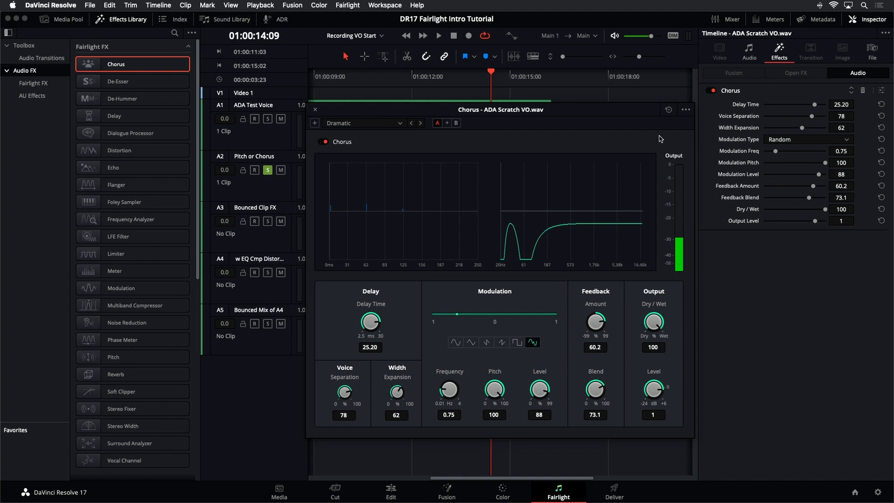
click(401, 124)
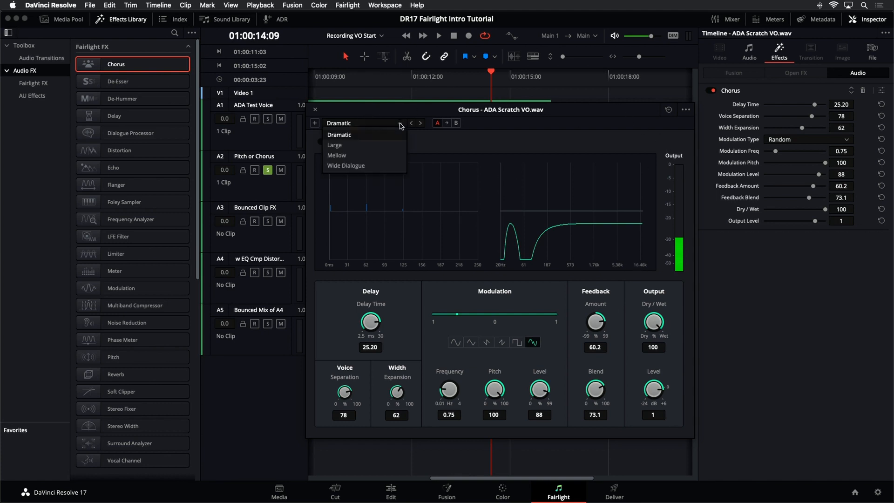
click(394, 134)
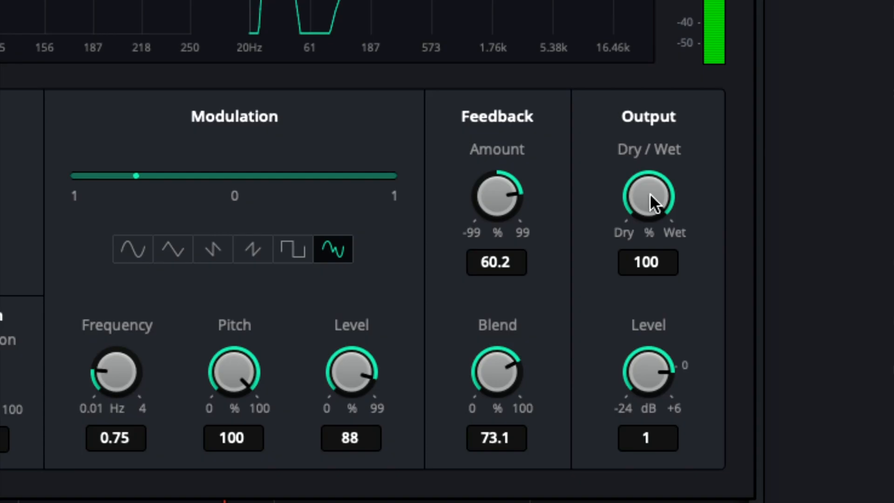
drag(655, 323, 605, 315)
drag(523, 189, 589, 188)
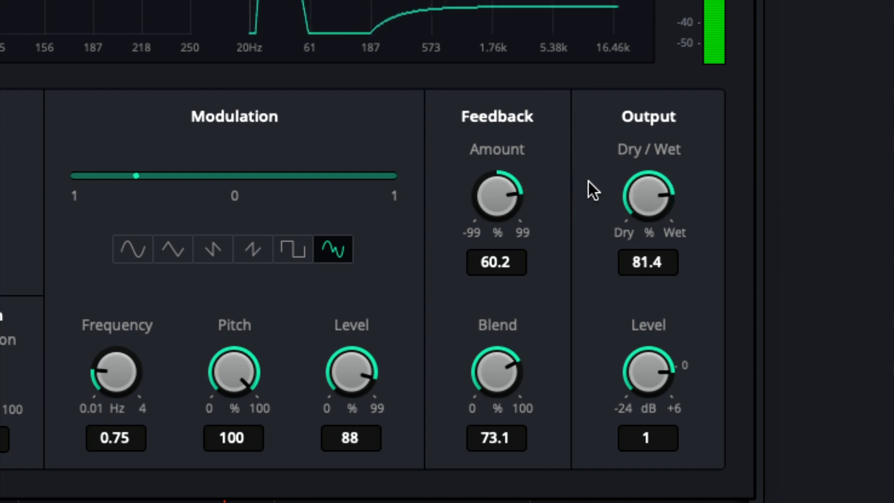
Try the Chorus output's Dry/Wet mix at 15 and at 100 while listening to the clip
double_click(646, 193)
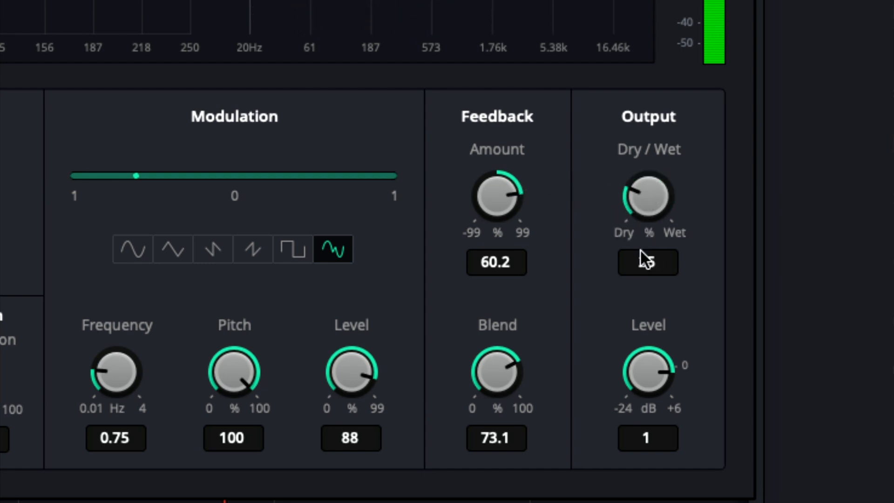
drag(650, 195, 887, 275)
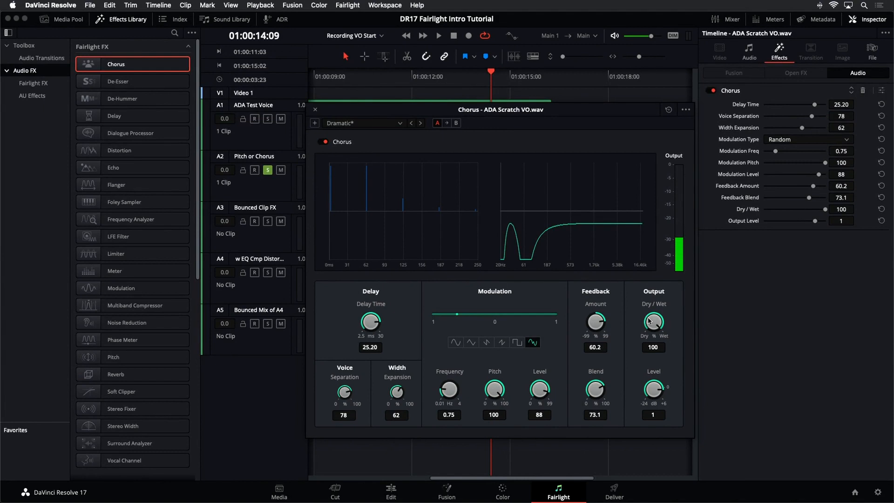
key(space)
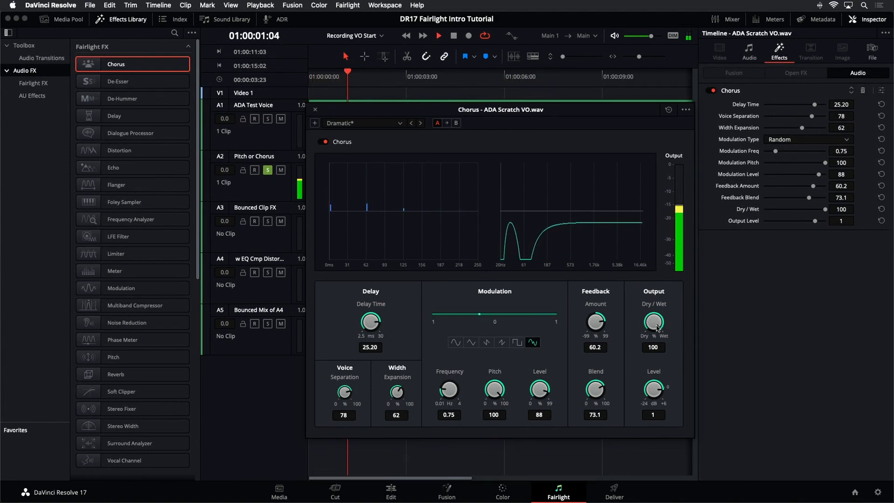
Set the Chorus output's Dry/Wet mix to 58.8 while auditioning the clip, and close the Chorus controls
drag(656, 327, 588, 310)
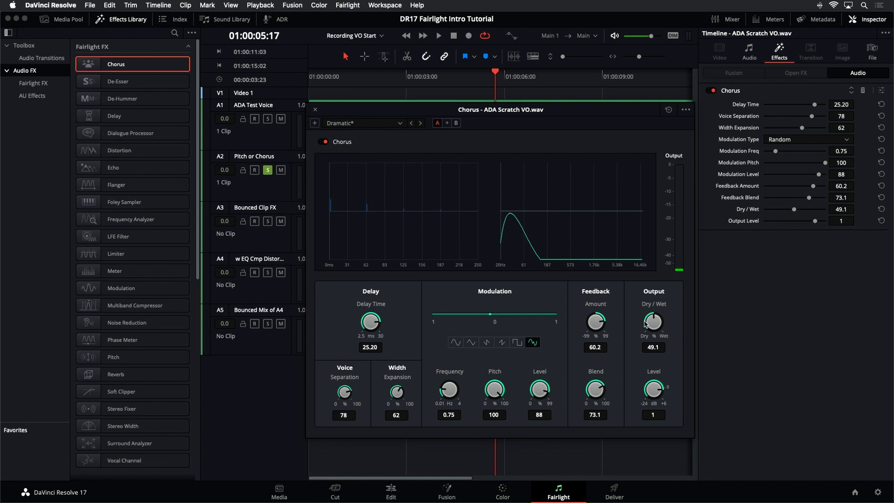
drag(657, 324, 673, 324)
key(space)
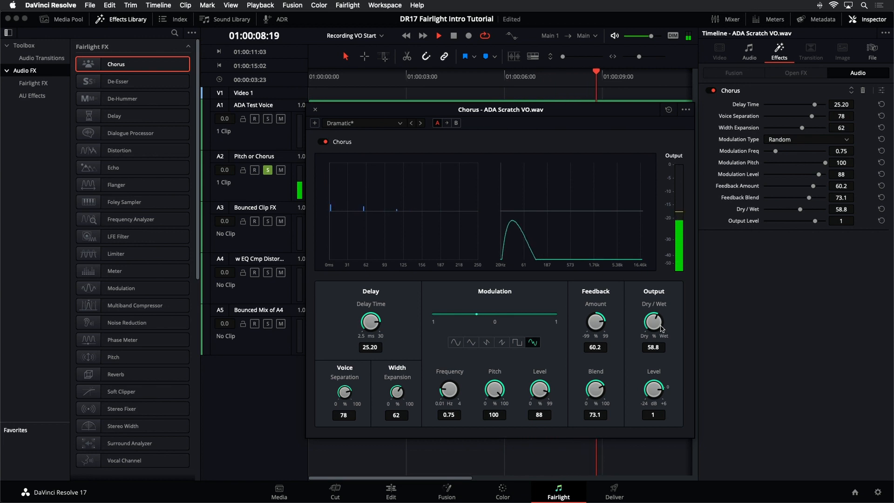
key(space)
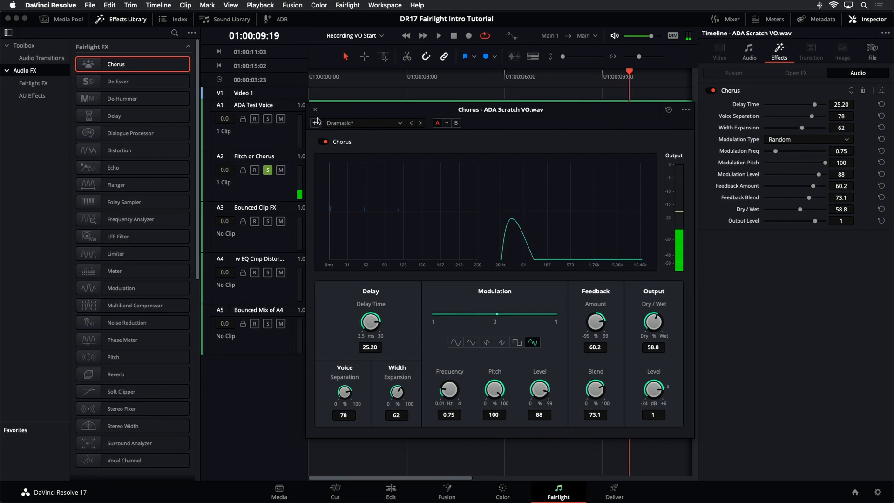
click(315, 111)
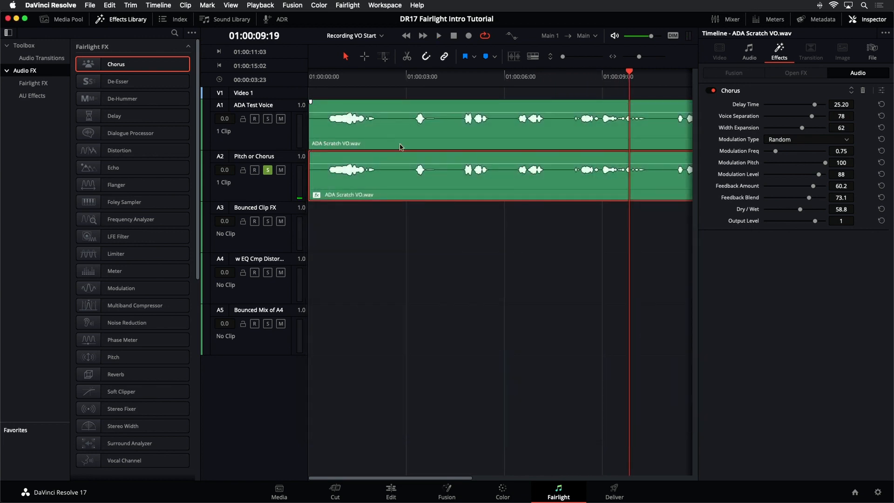
Play part of the A2 Pitch or Chorus clip to audition the adjusted Chorus mix
key(shift+z)
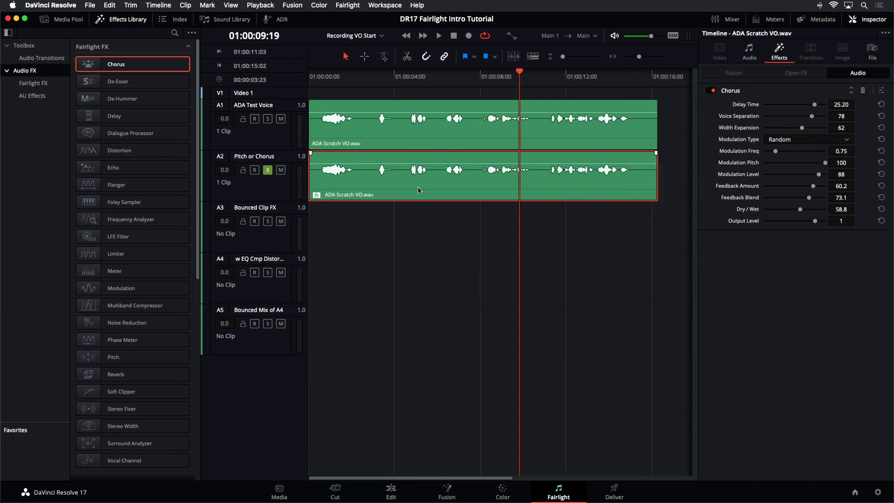
key(space)
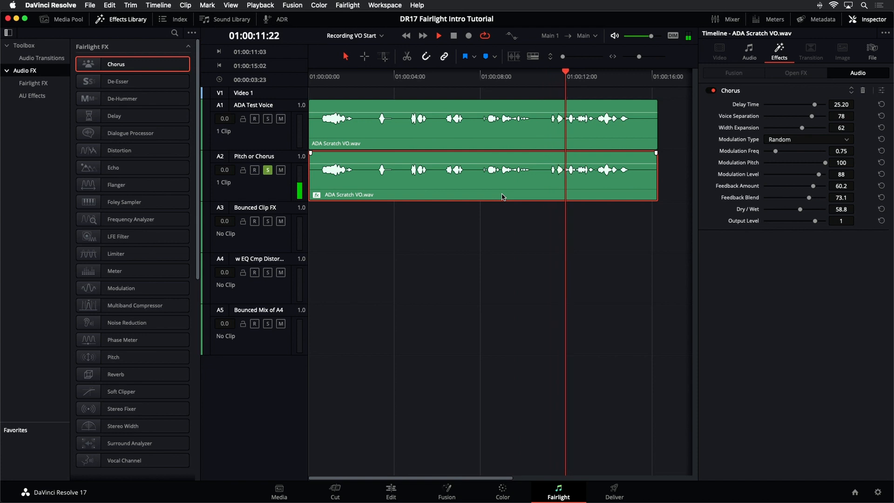
key(space)
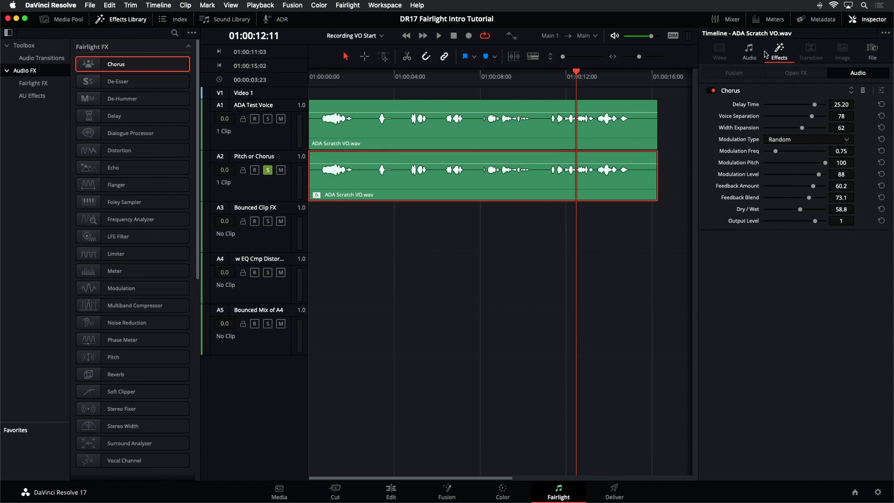
Lower the A2 clip's pitch to -1 semitone and play it through near its end
click(748, 56)
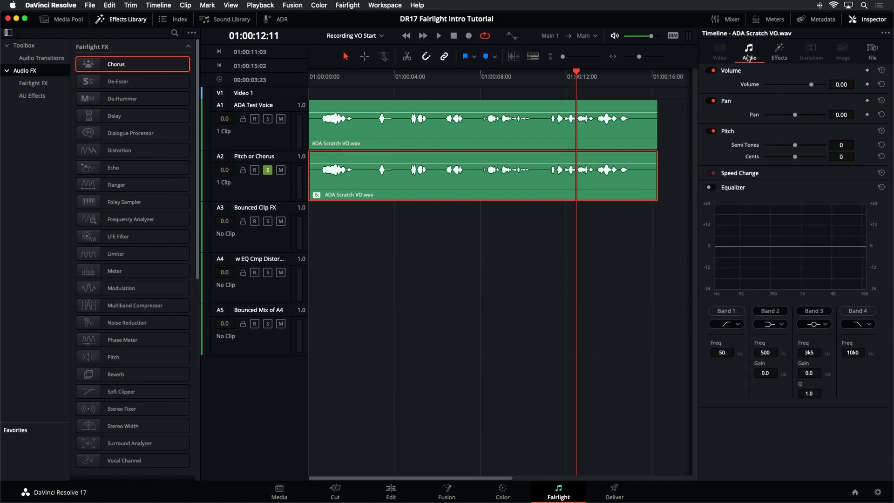
drag(795, 148, 793, 148)
key(space)
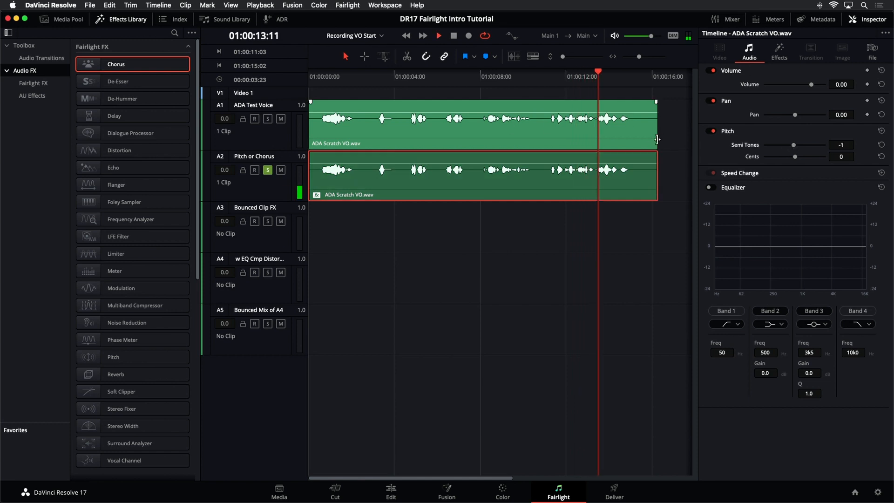
key(space)
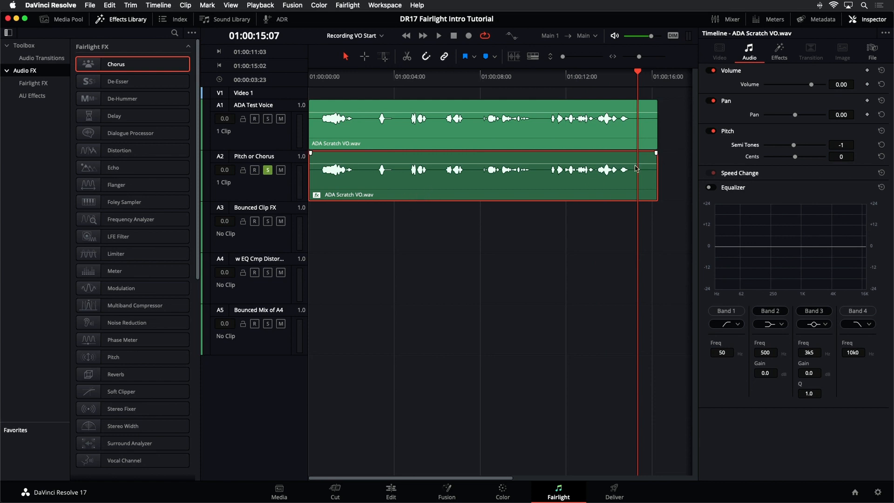
Show the A2 clip's effects in the Inspector and try to bounce selected tracks to a new layer
click(779, 51)
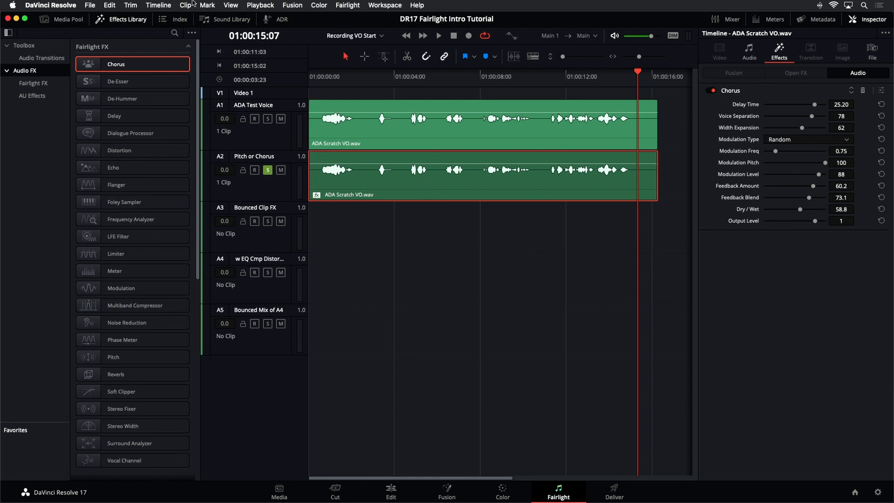
click(166, 5)
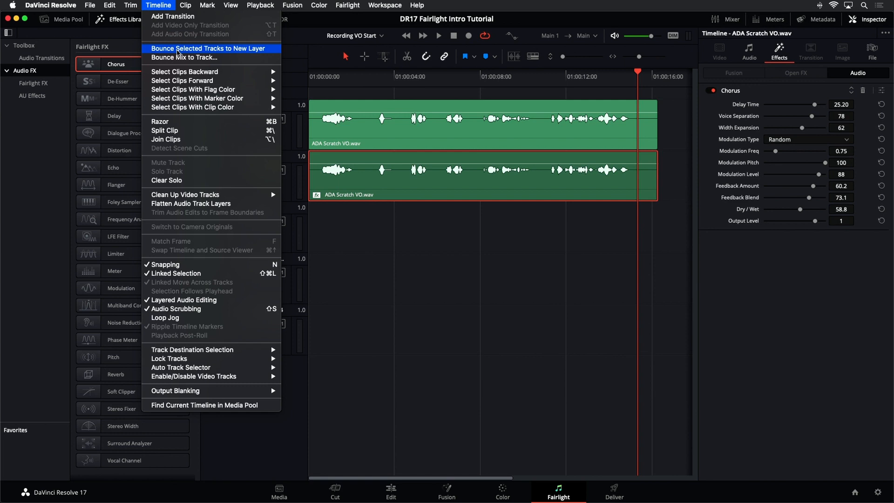
click(177, 50)
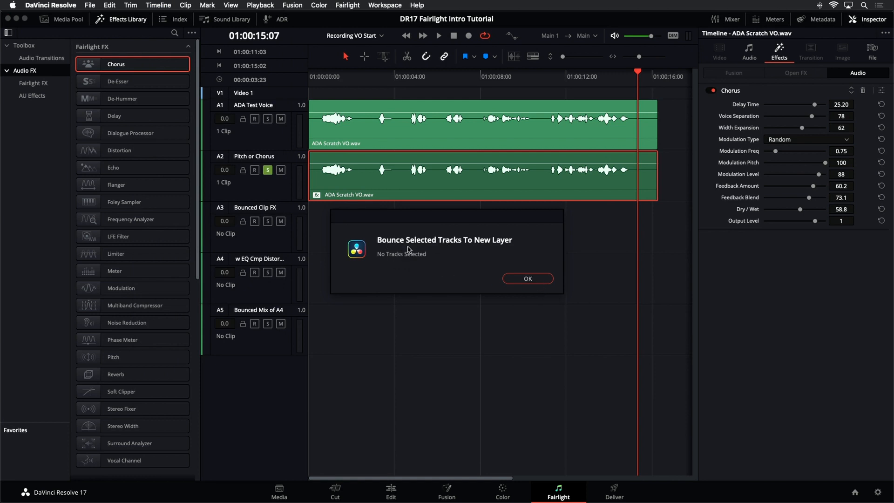
click(523, 281)
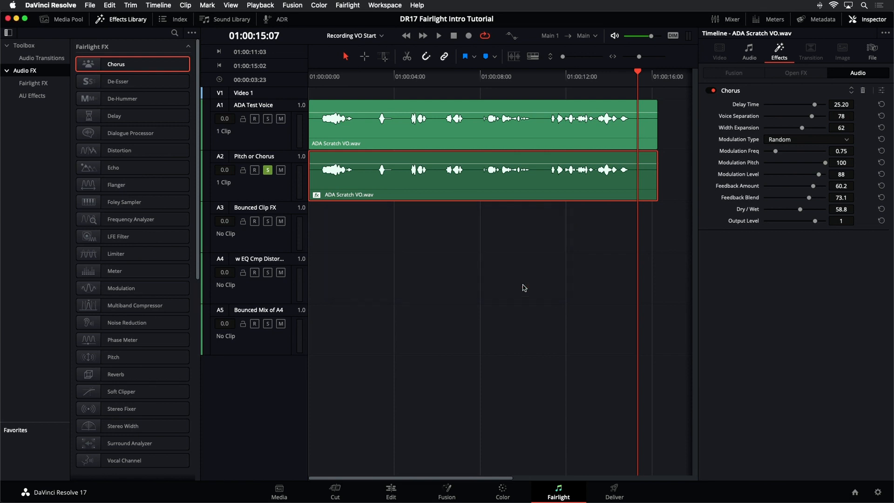
Range-select the entire A2 Pitch or Chorus clip and bounce the selected track to a new layer
click(456, 259)
click(365, 56)
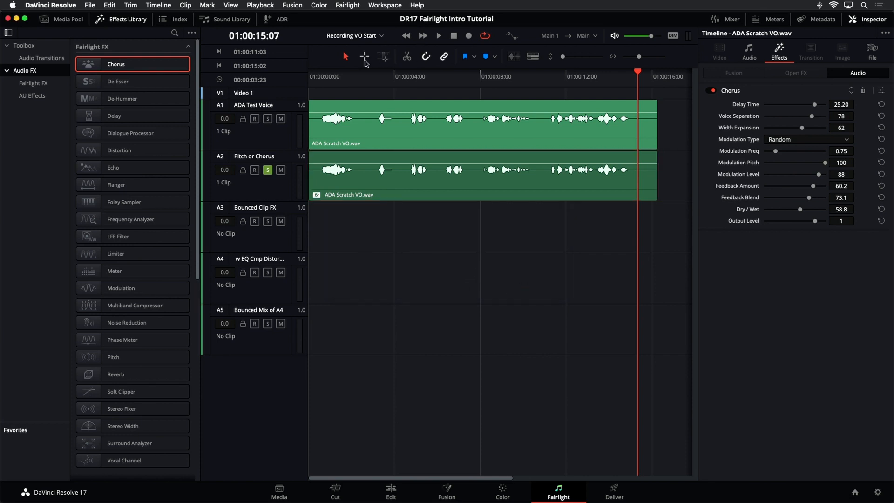
click(395, 196)
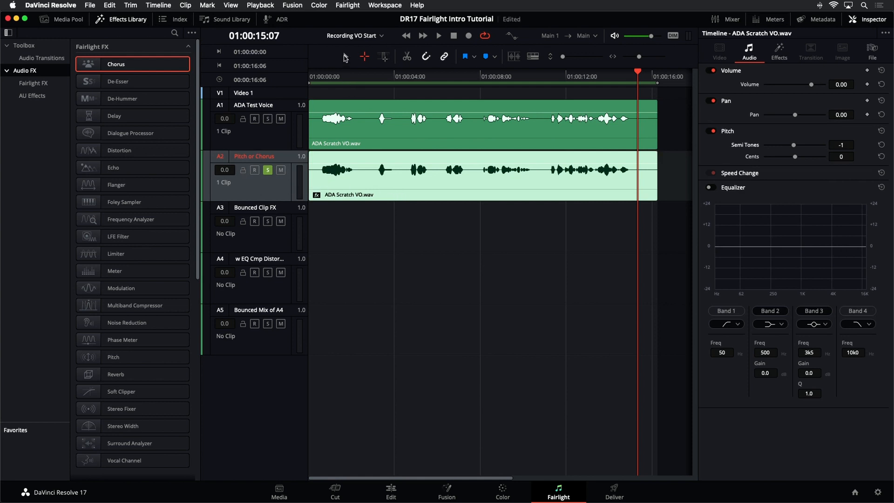
click(345, 57)
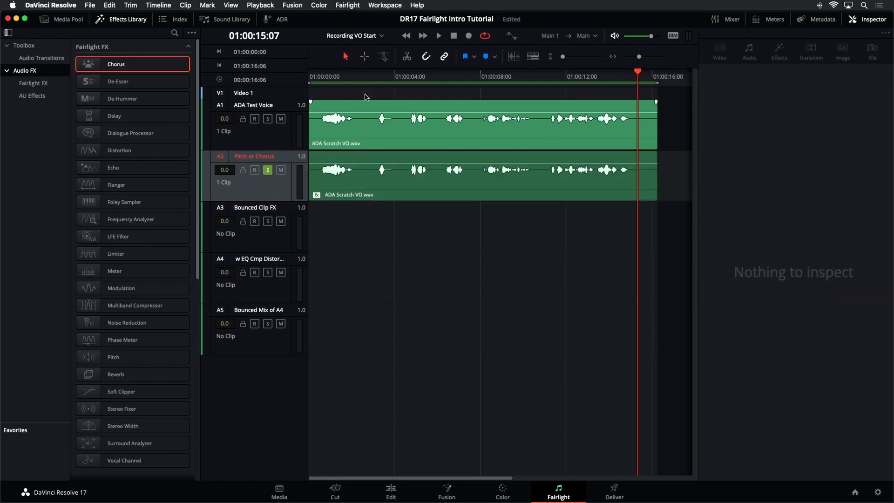
click(171, 5)
click(172, 54)
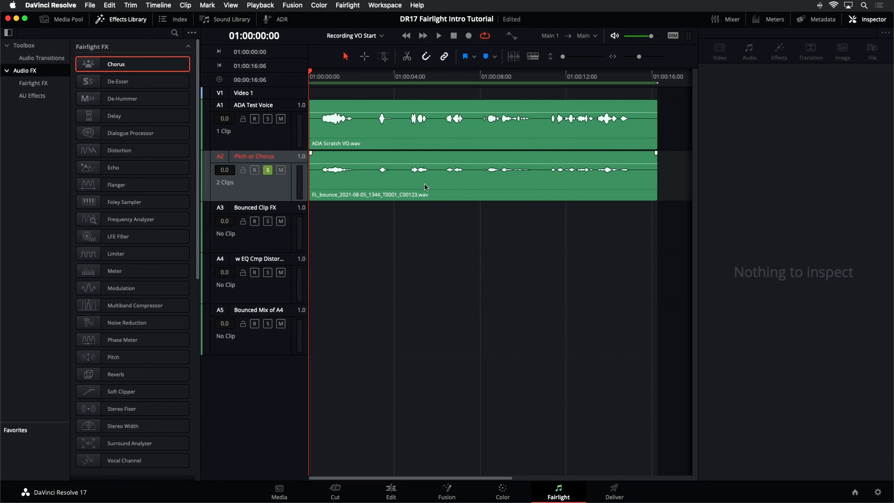
Play the bounced clip on A2 and move it straight down to track A3 Bounced Clip FX
key(space)
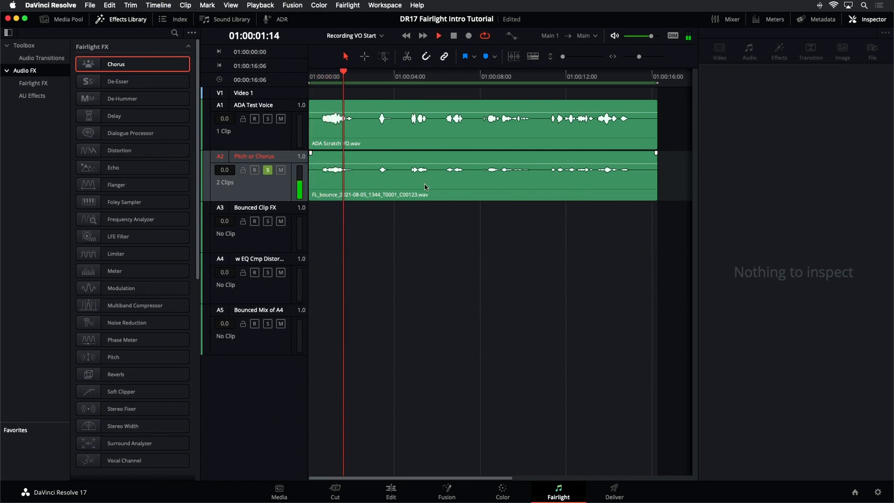
key(space)
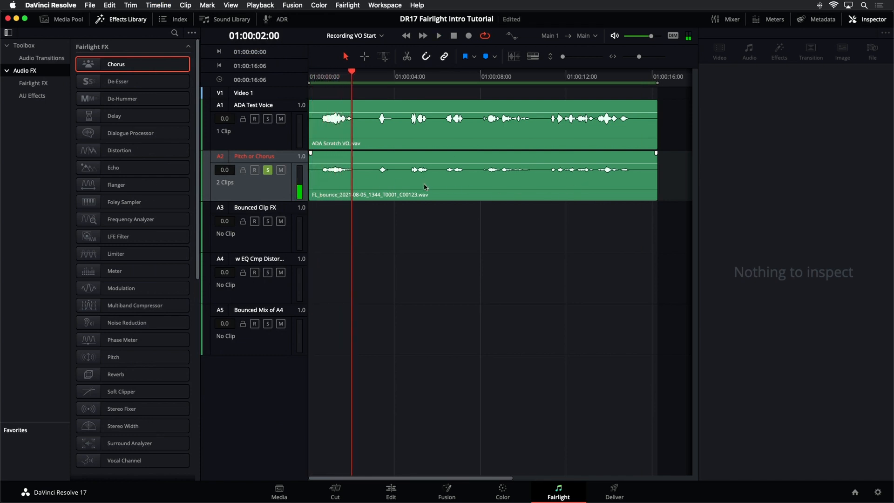
click(351, 188)
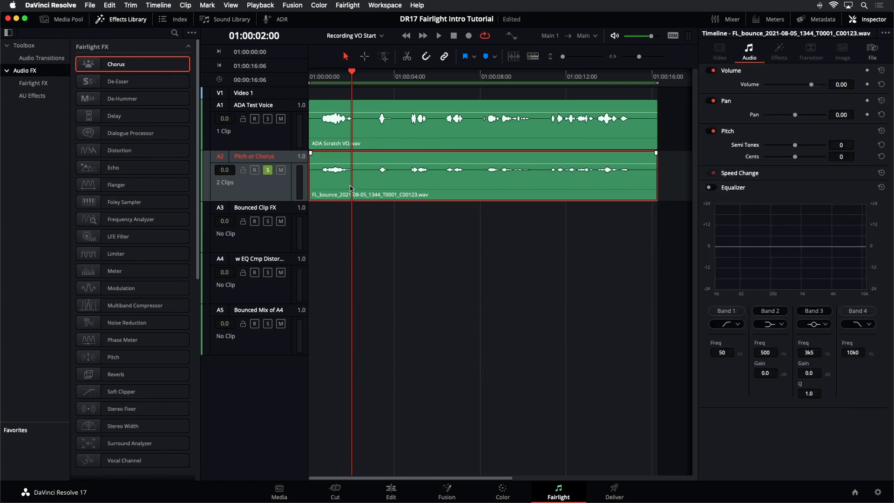
drag(351, 188, 377, 238)
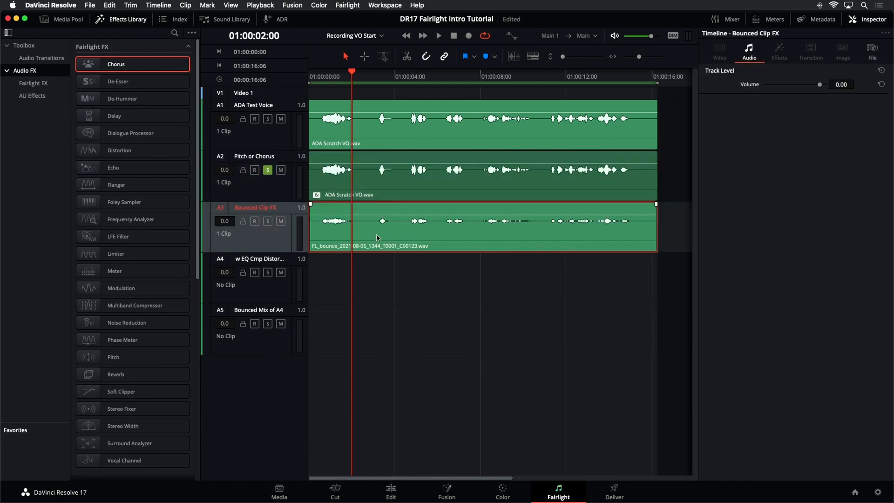
Play the original ADA Scratch VO clip on A2 and bounce its audio effects
click(383, 194)
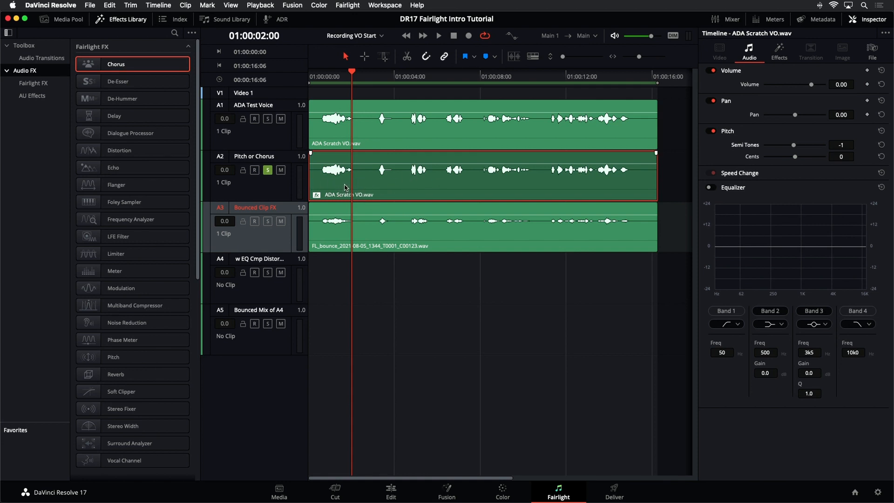
key(space)
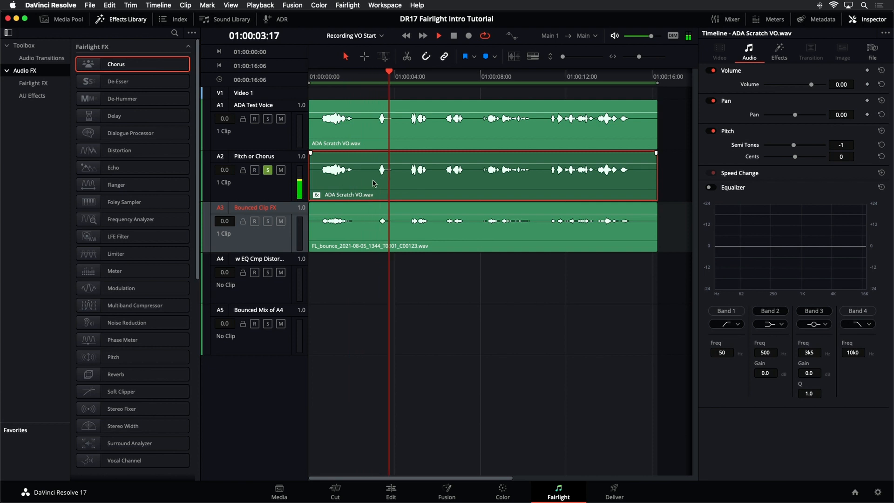
key(space)
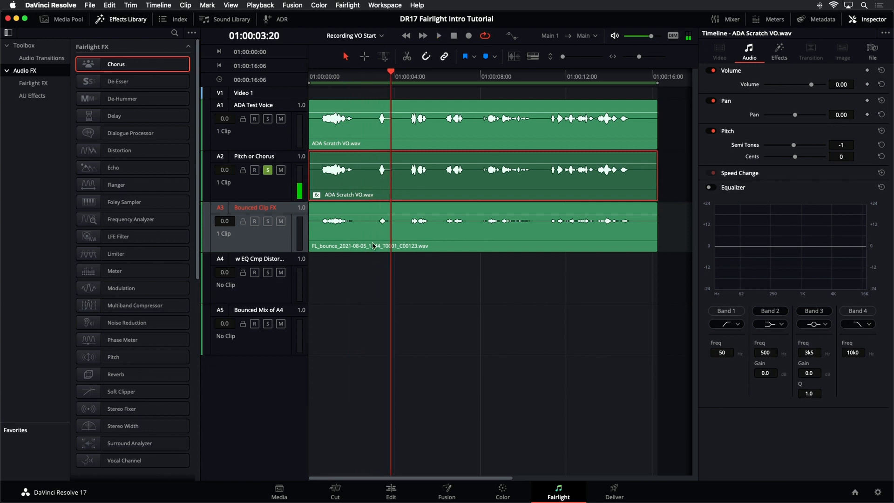
right_click(421, 179)
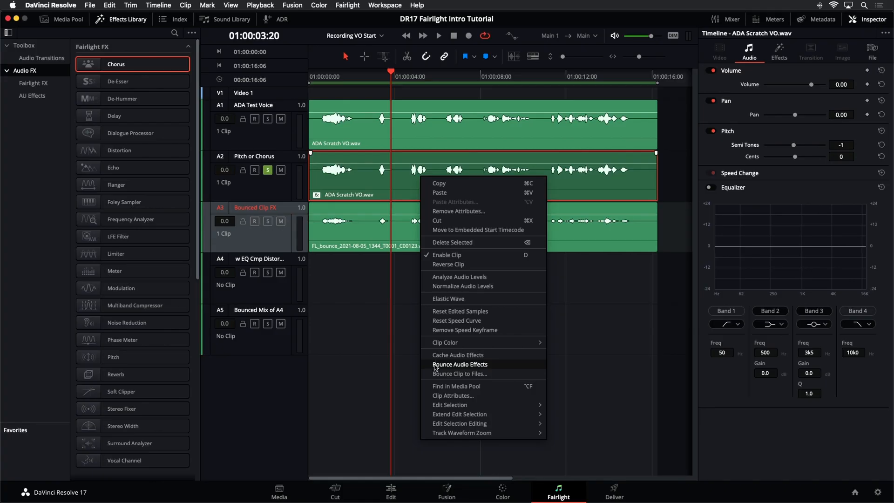
click(437, 365)
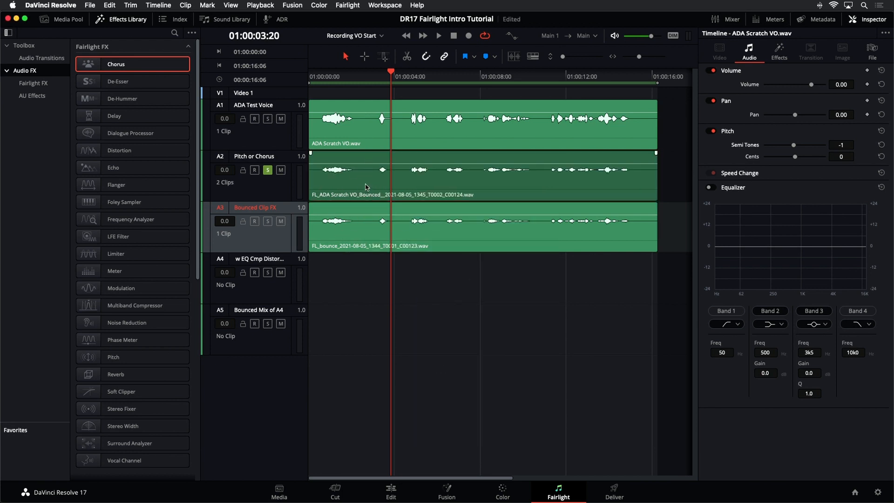
Play the A2 bounce near the timeline start, and solo A3 Bounced Clip FX instead of A2 for comparison
click(325, 75)
key(space)
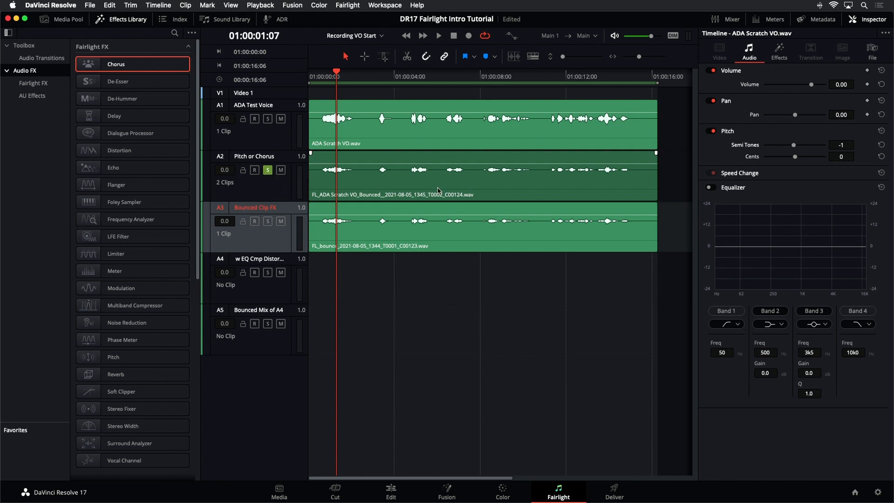
click(284, 192)
click(267, 221)
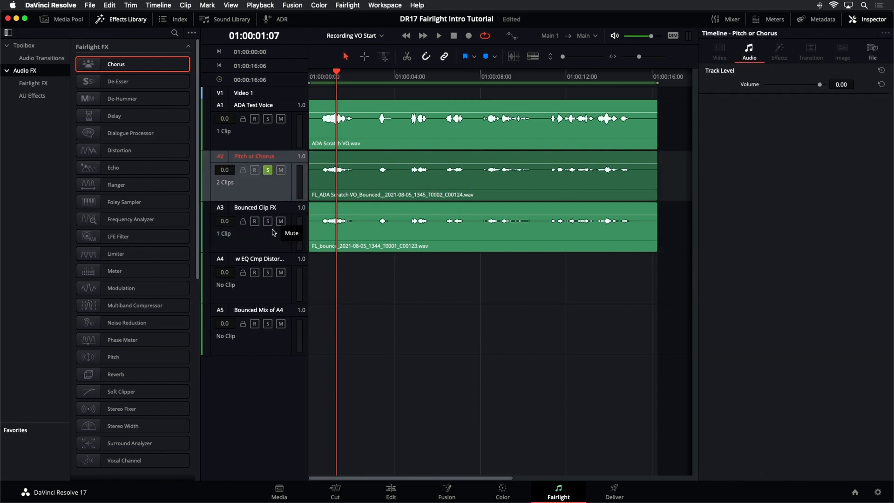
click(269, 171)
key(space)
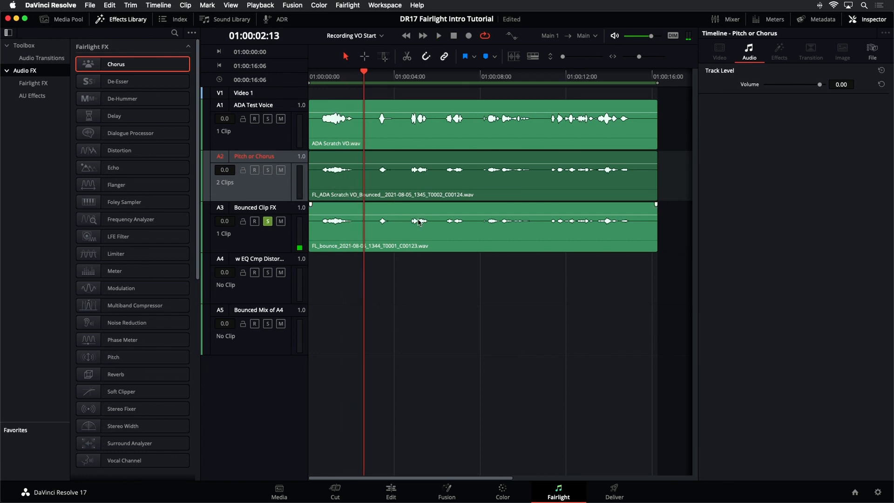
Move the audio-effects bounce from track A2 straight down to track A4
click(419, 251)
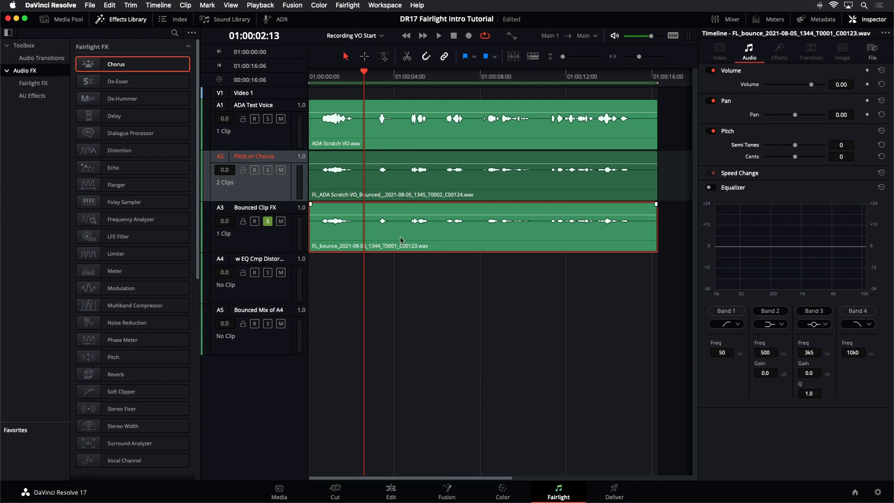
drag(423, 184, 430, 276)
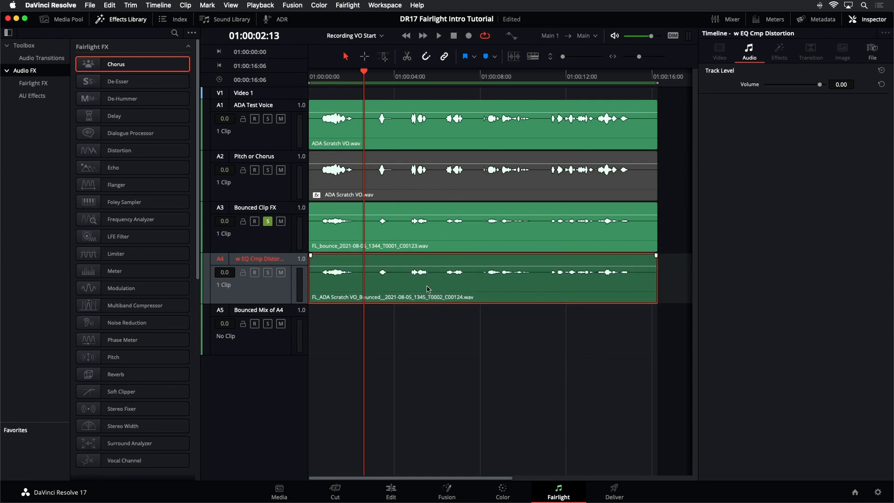
Undo the bounced clip's move to track A4 and show the audio track layers
key(super+z)
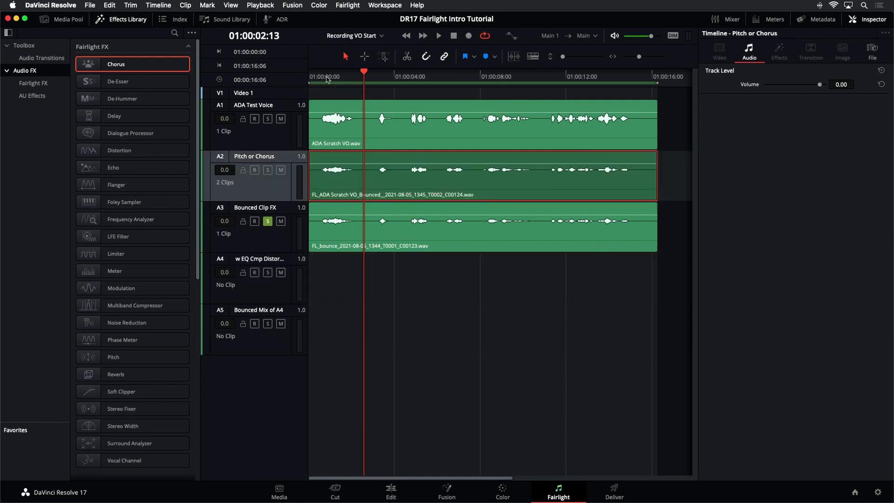
click(229, 5)
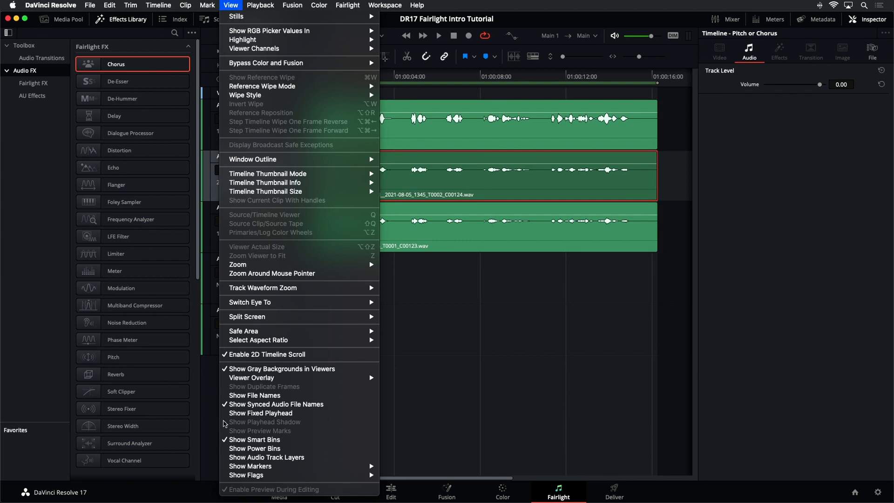
click(253, 458)
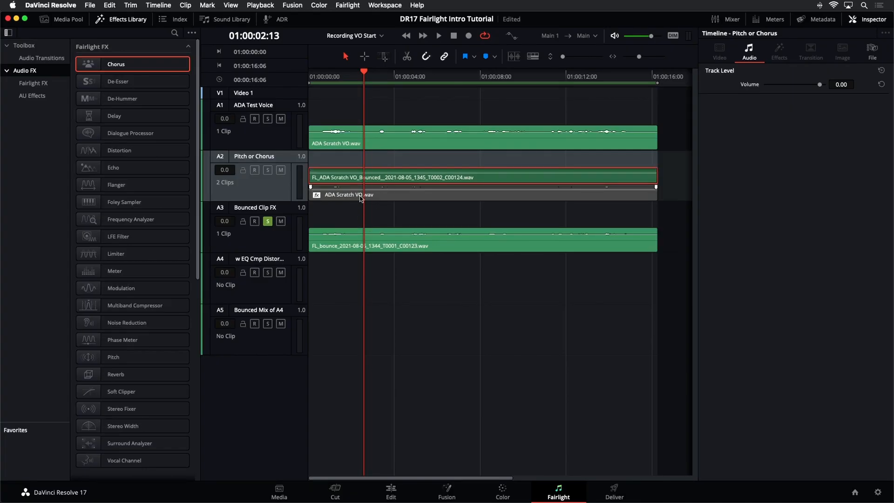
Hide the audio track layers and move the audio-effects bounce from track A2 straight down to track A4
click(232, 6)
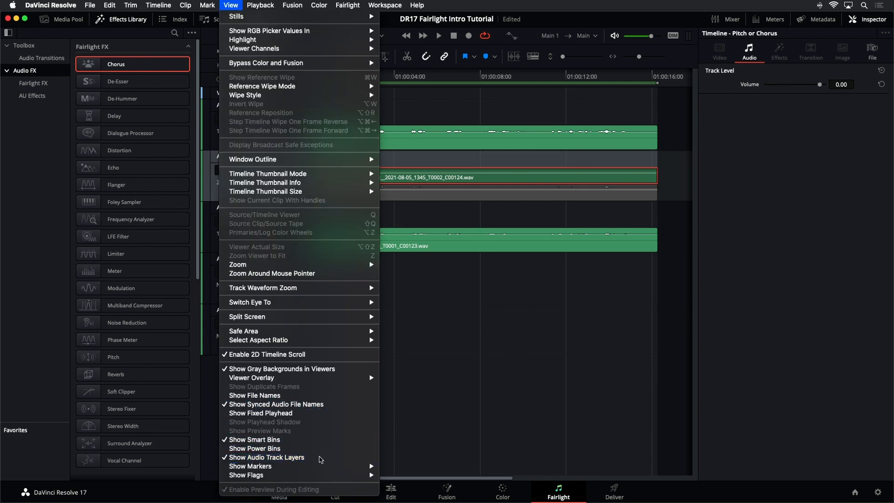
click(321, 459)
click(428, 181)
click(425, 269)
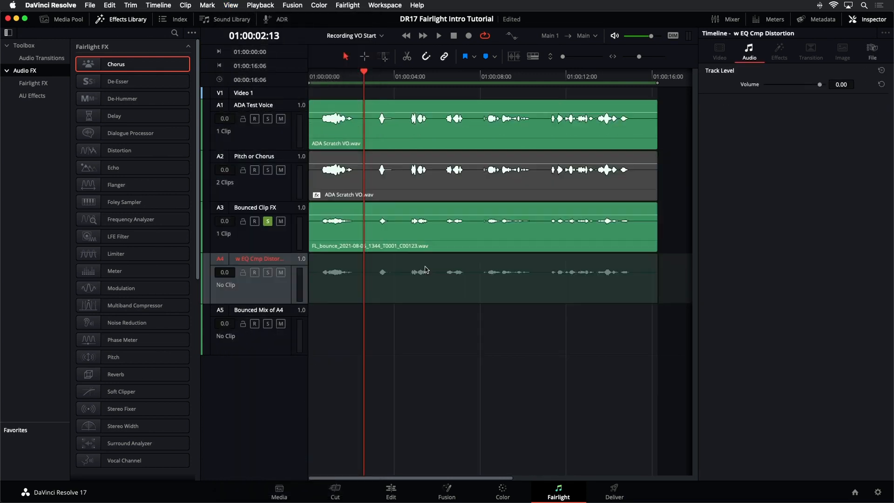
click(418, 181)
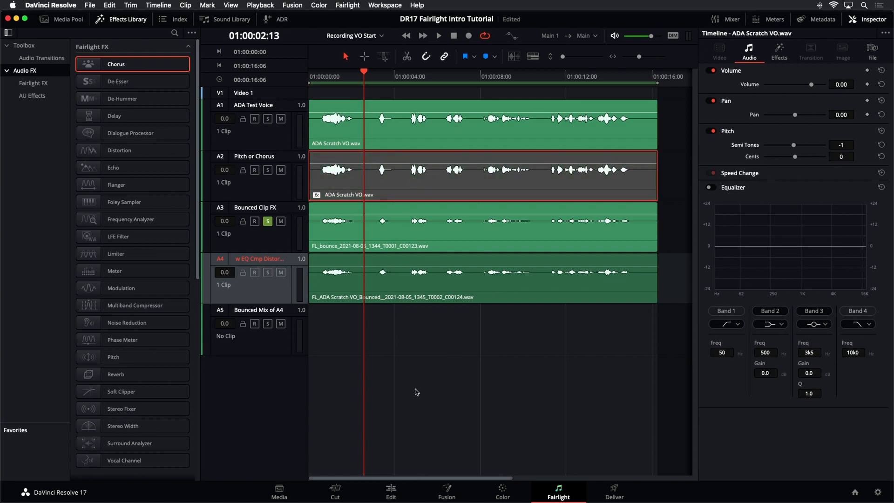
Solo track A4 instead of A3 Bounced Clip FX and play its bounced clip
click(286, 292)
click(267, 272)
click(267, 221)
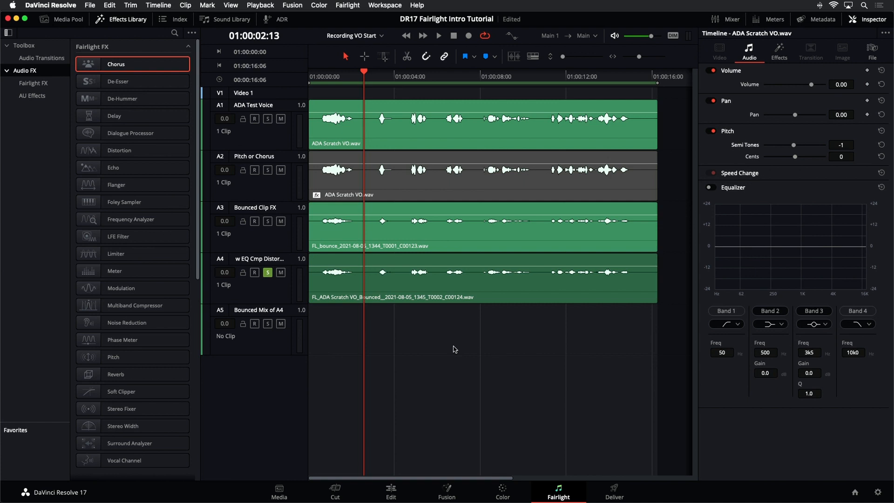
key(space)
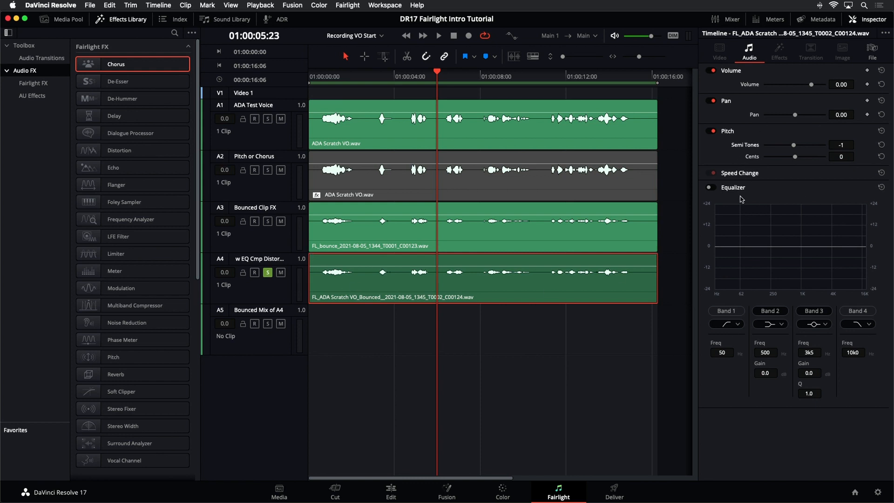
Replace the Inspector with the Mixer and widen it to show the channel strips of all five audio tracks
click(708, 188)
click(713, 188)
click(873, 20)
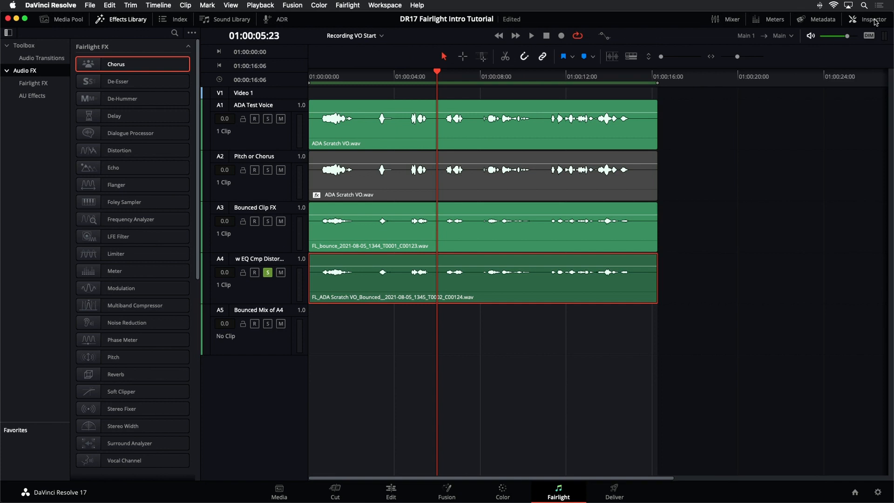
click(731, 20)
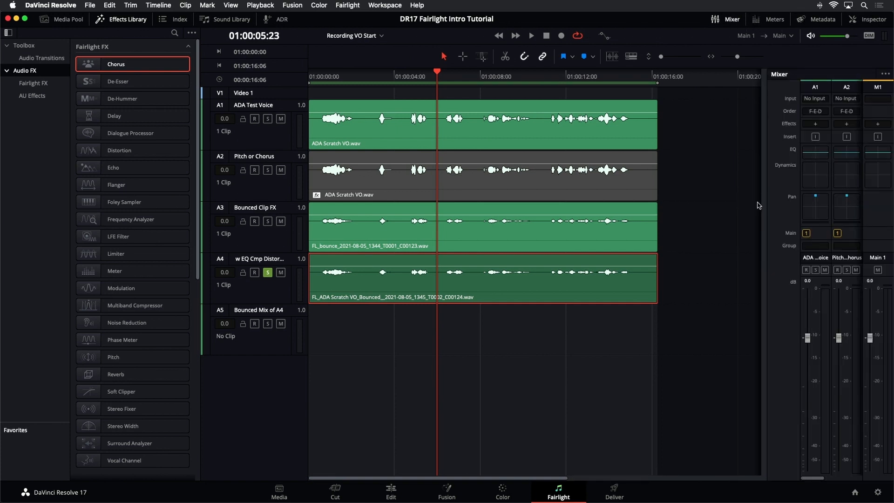
drag(766, 204, 657, 222)
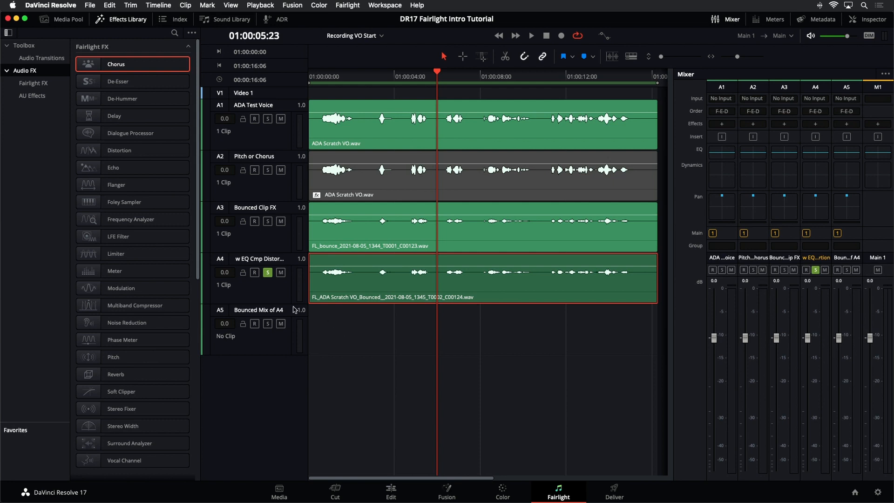
Open the track equalizer of A4 from its Mixer channel strip and reposition the equalizer window
click(276, 296)
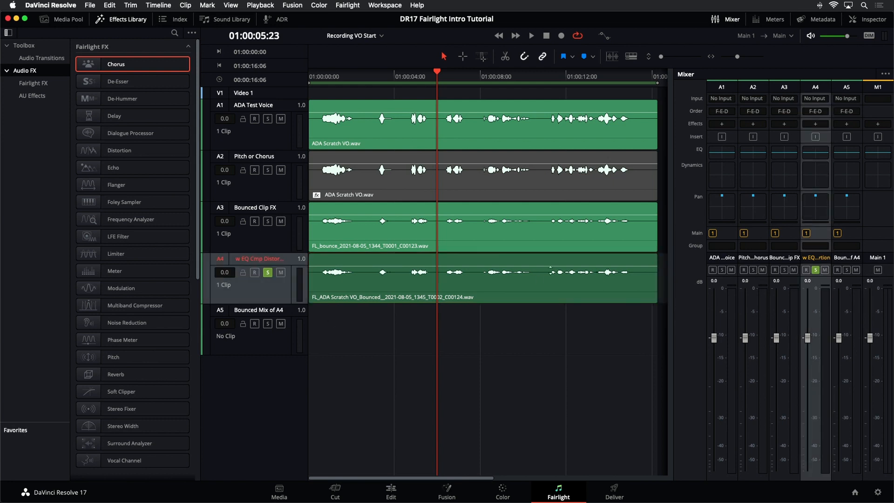
click(811, 155)
drag(570, 118, 573, 166)
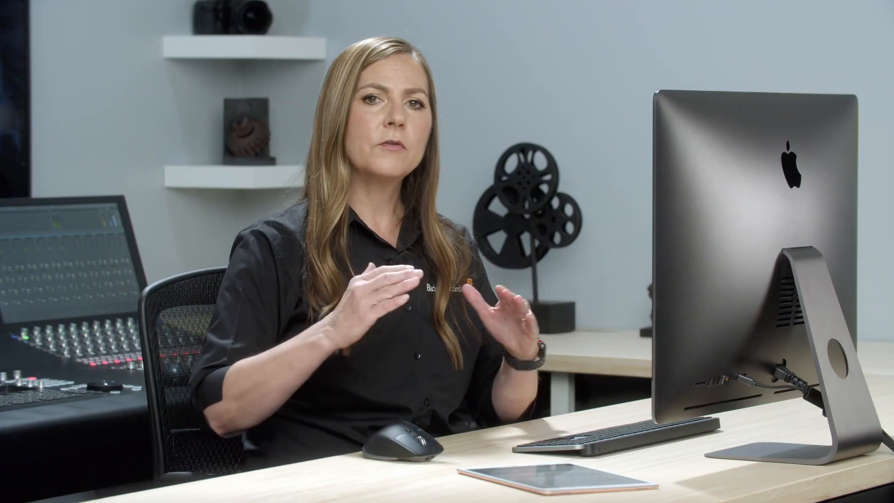
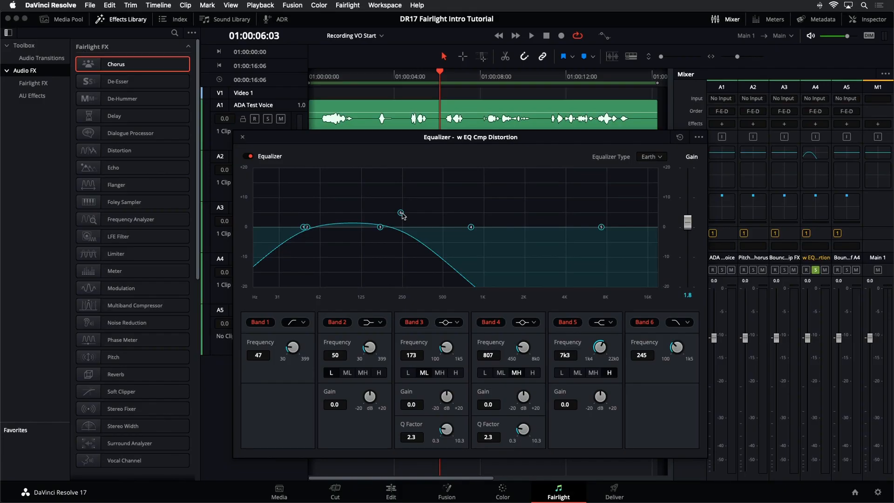
Try A4's equalizer with Band 6 at 1k4, Band 1 at 158 and gain at 10.5 during playback, and reset it
drag(391, 213, 507, 215)
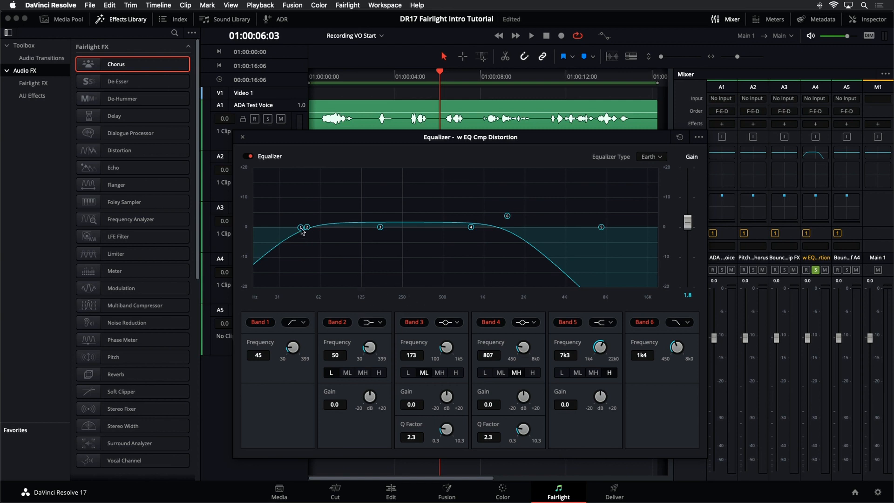
drag(300, 229, 376, 232)
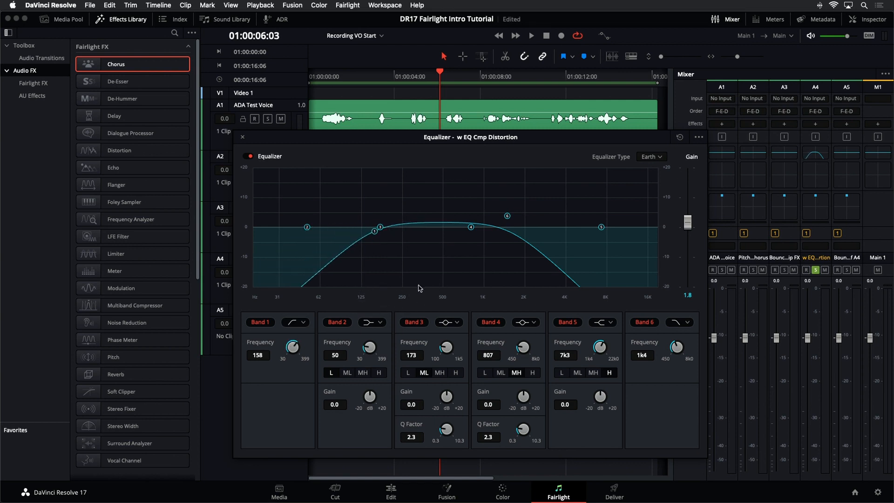
key(space)
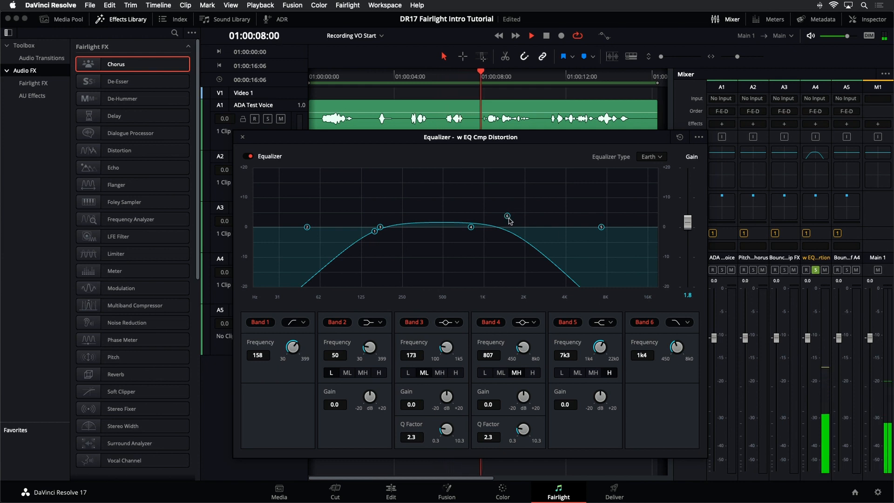
drag(688, 222, 696, 201)
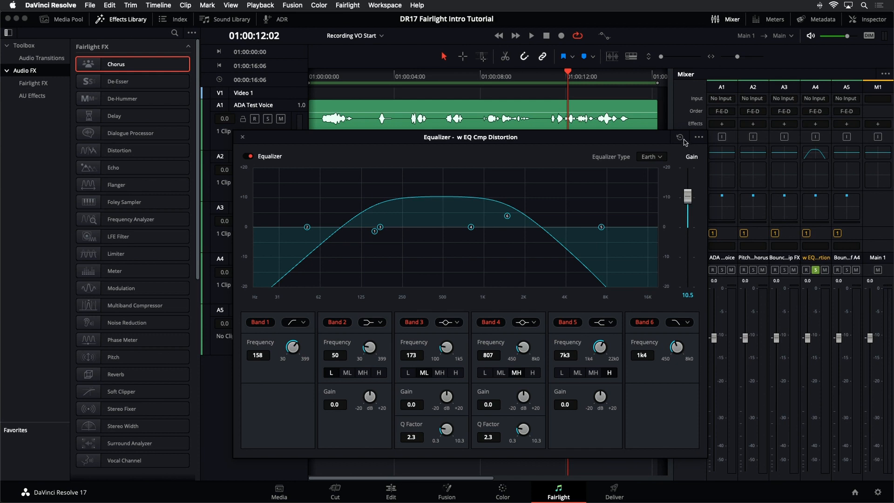
click(680, 137)
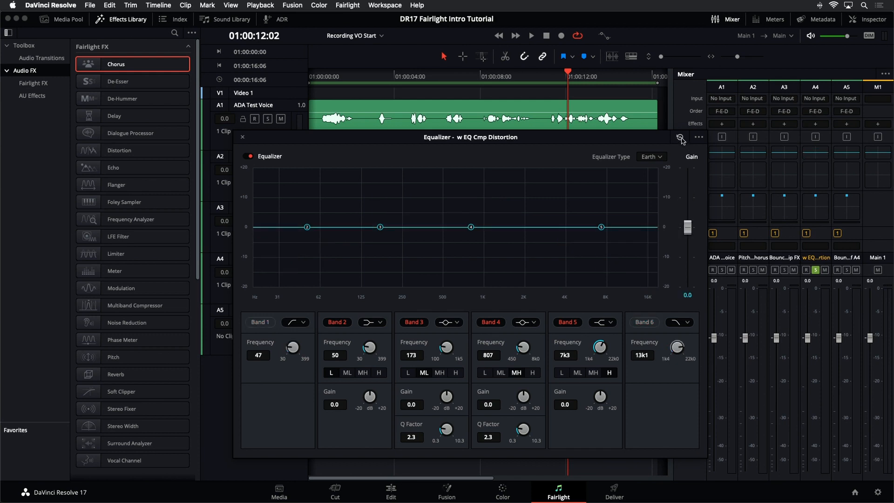
Enable equalizer Bands 6 and 1 on track A4, setting Band 6 to about 3k3 and Band 1 to about 194 Hz
click(645, 322)
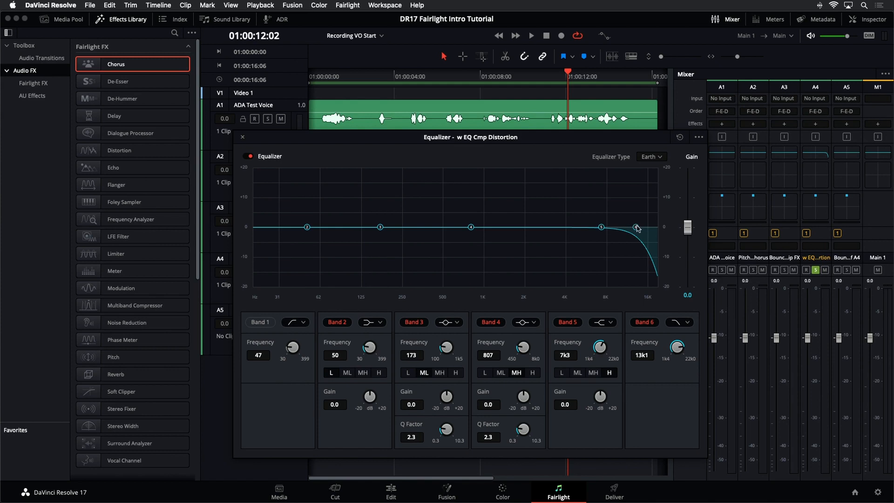
drag(636, 227, 556, 234)
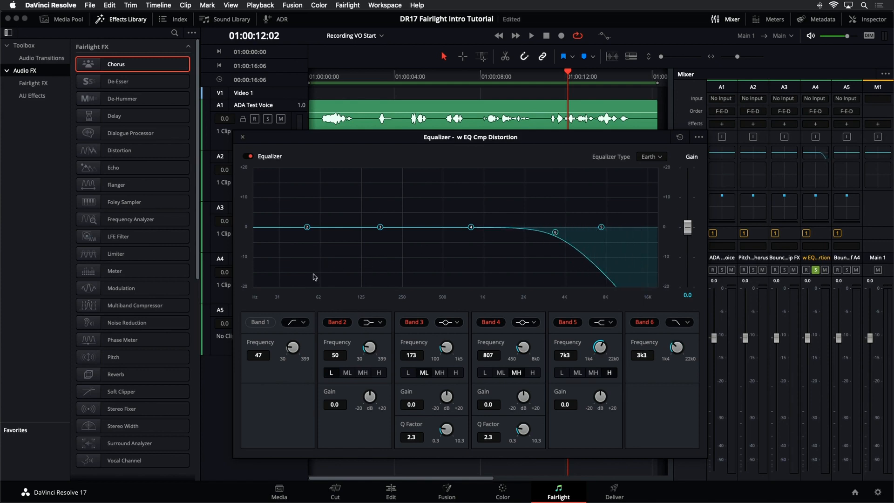
click(257, 323)
drag(303, 231, 387, 239)
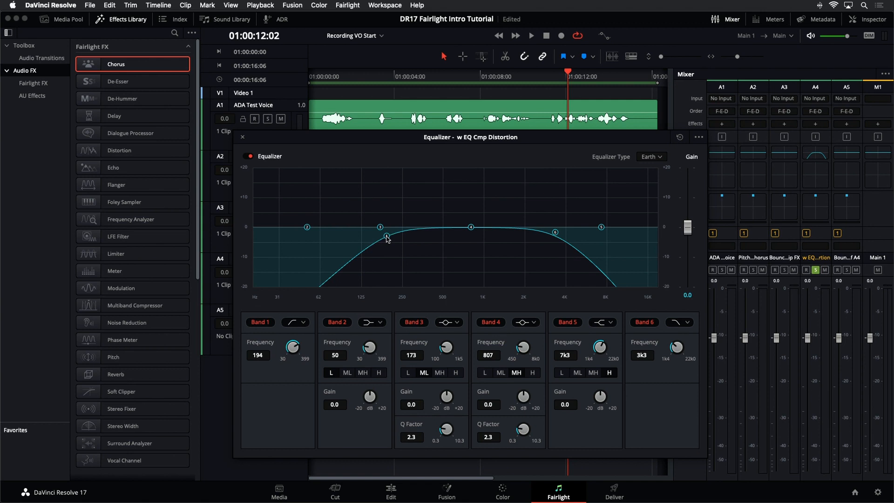
click(242, 138)
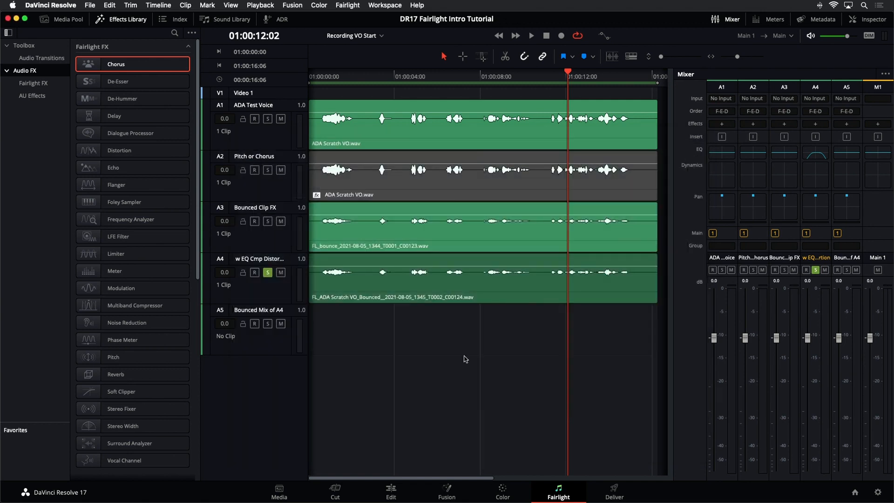
Add the Distortion effect to track A4 and reposition its settings window clear of the track headers
drag(120, 150, 282, 299)
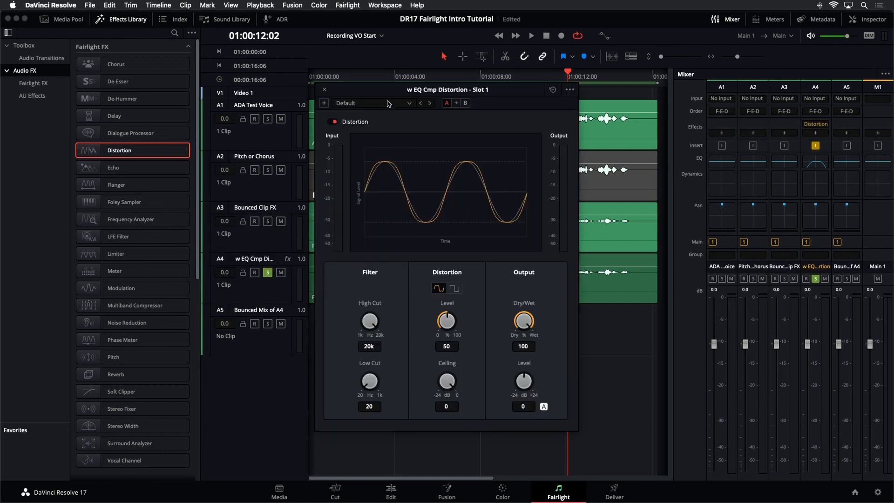
drag(387, 92, 479, 101)
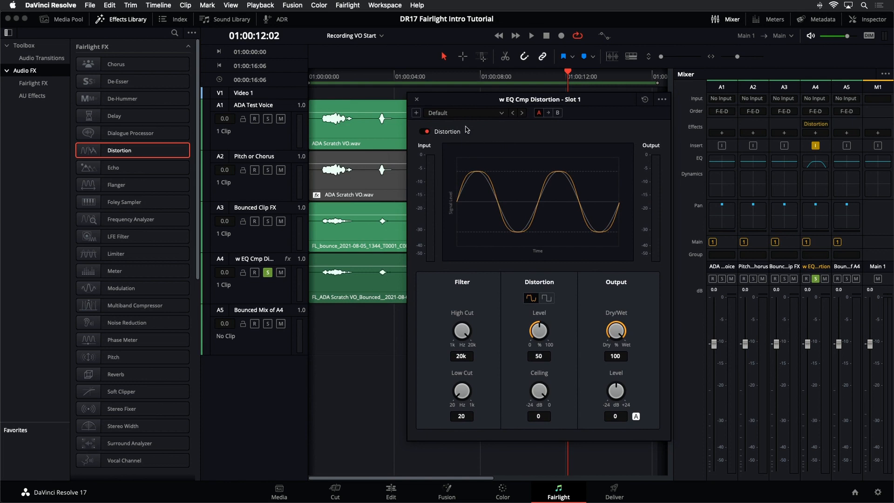
Audition the Crunchy and Megaphone presets of the Distortion effect on track A4
click(473, 114)
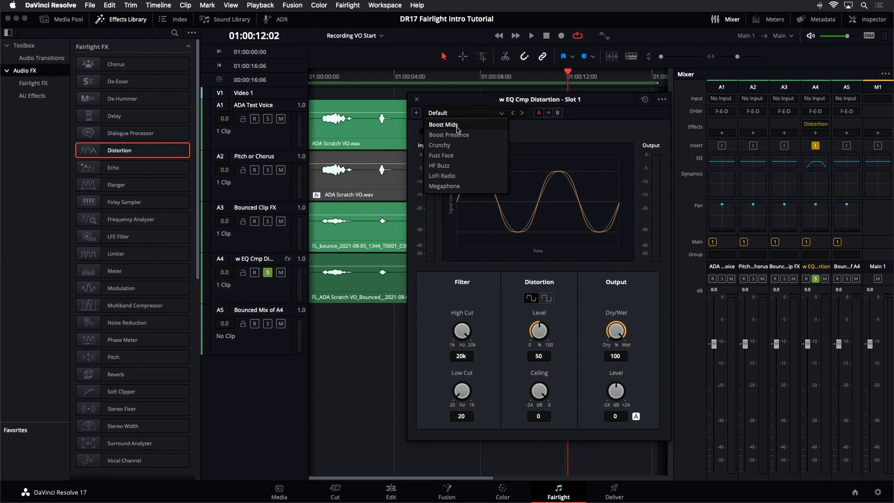
click(457, 144)
key(space)
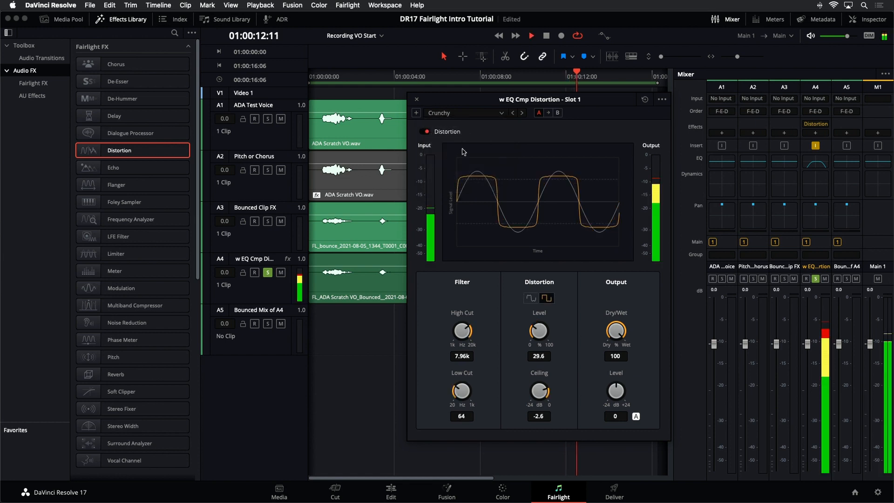
key(space)
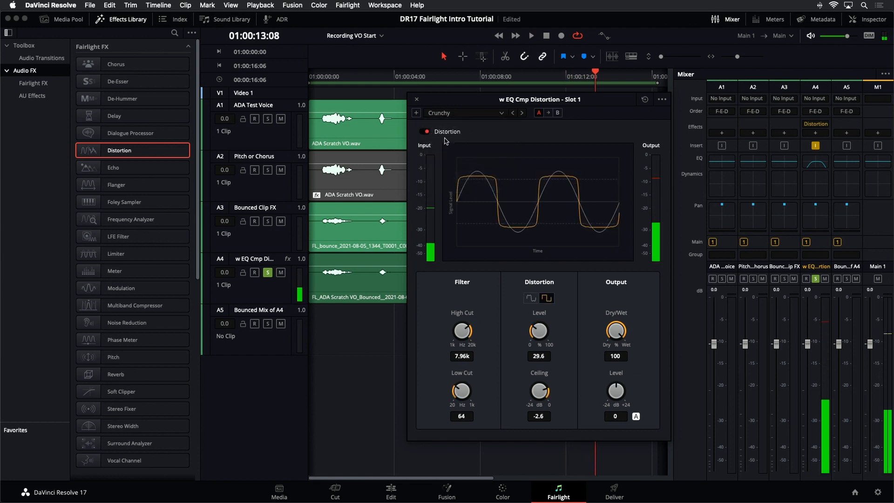
click(447, 113)
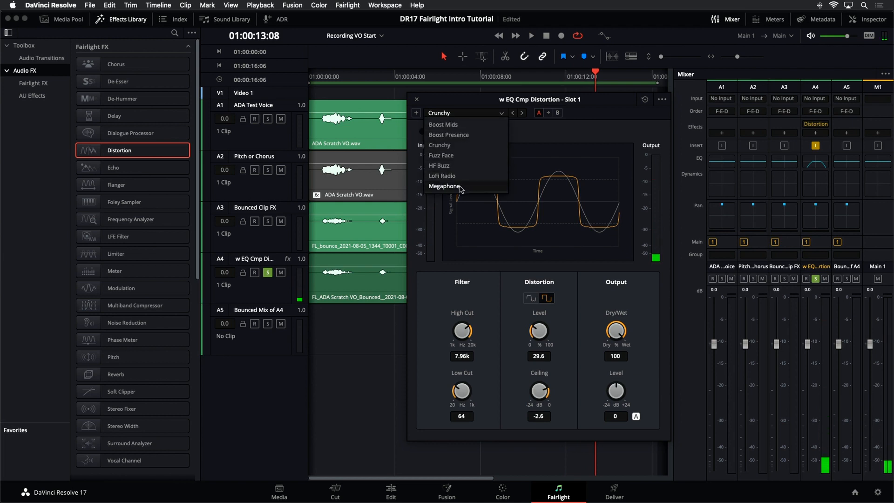
click(445, 186)
key(space)
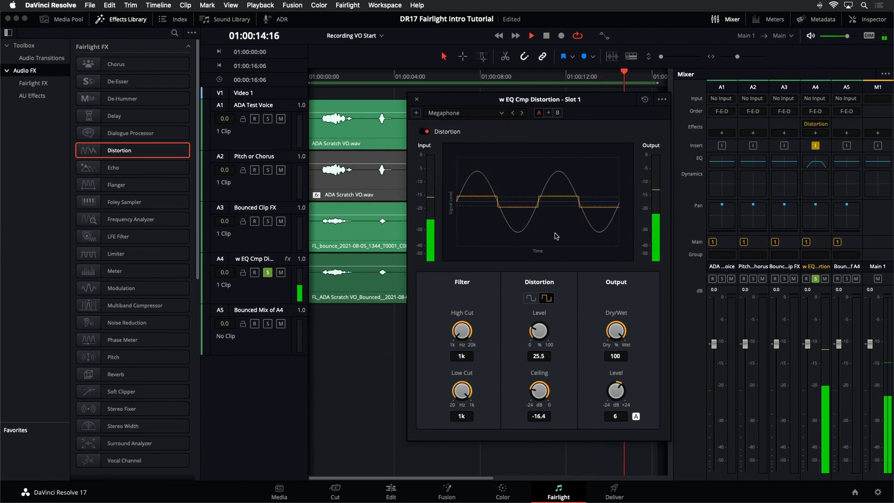
Apply the LoFi Radio preset to A4's Distortion effect and close its settings
click(447, 113)
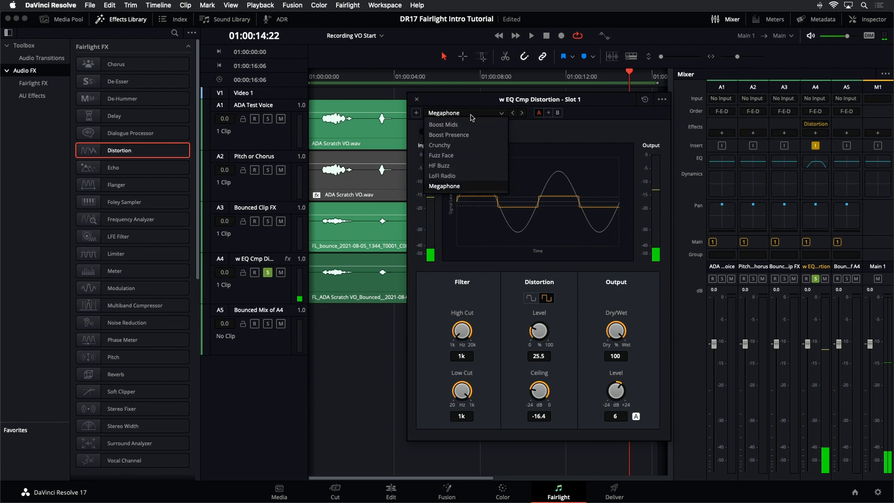
click(463, 175)
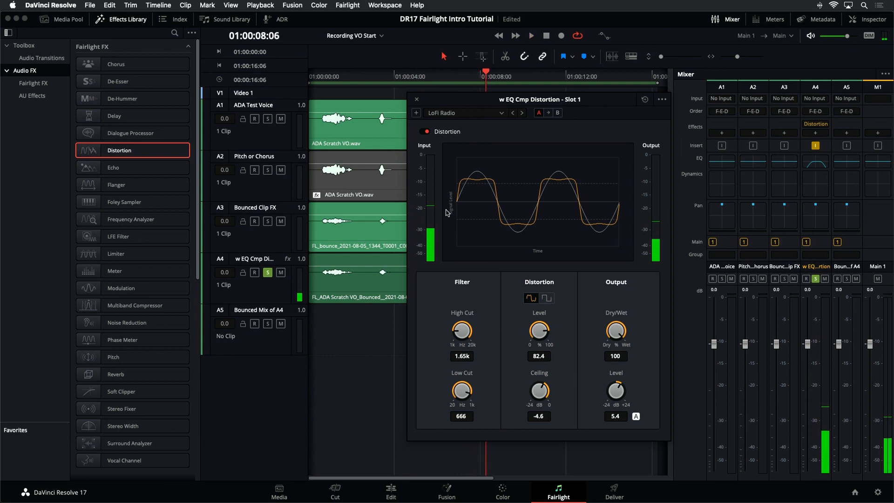
click(417, 101)
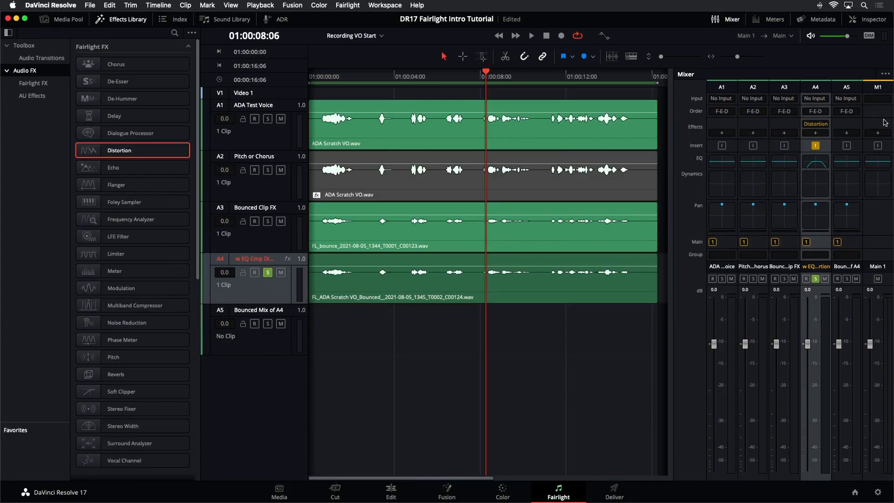
Change the type of the empty Bounced Mix of A4 track to Stereo
click(494, 331)
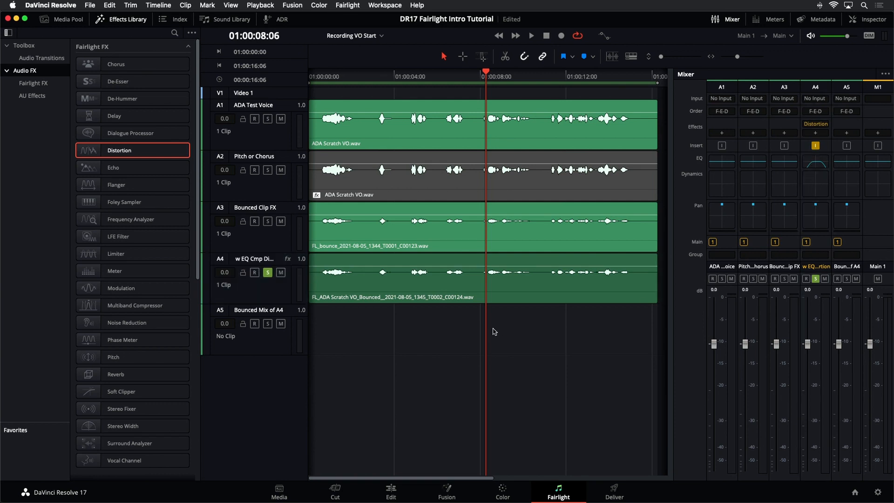
right_click(271, 352)
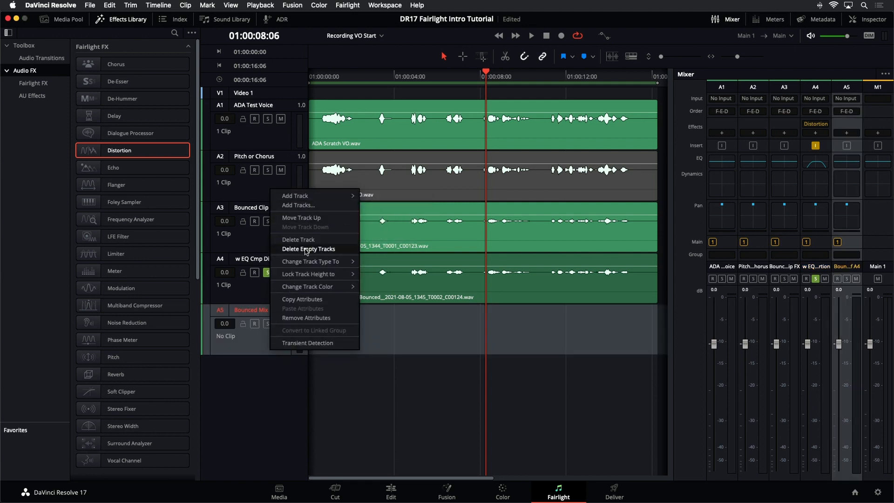
click(372, 274)
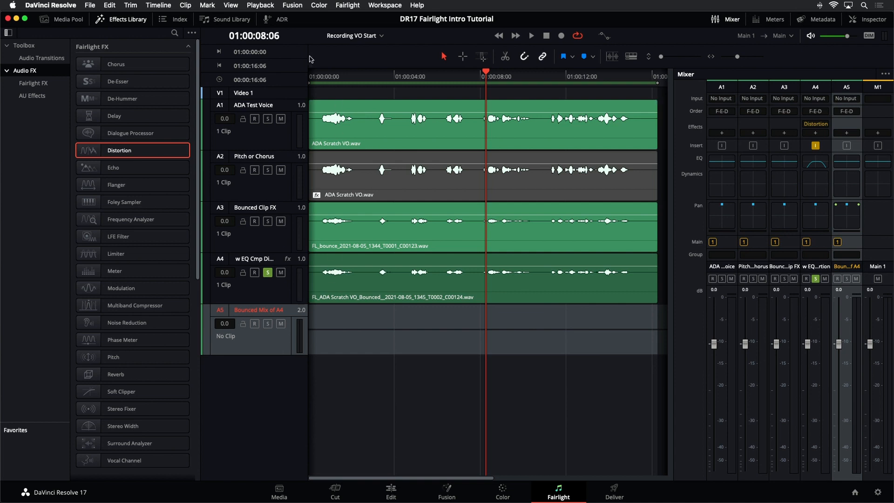
Bounce the Main 1 mix to the Bounced Mix of A4 track and increase that track's height
click(172, 3)
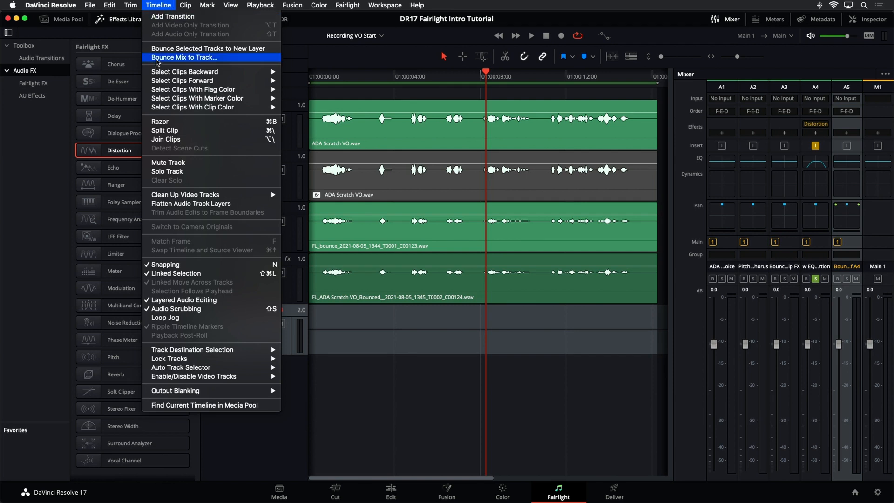
click(157, 58)
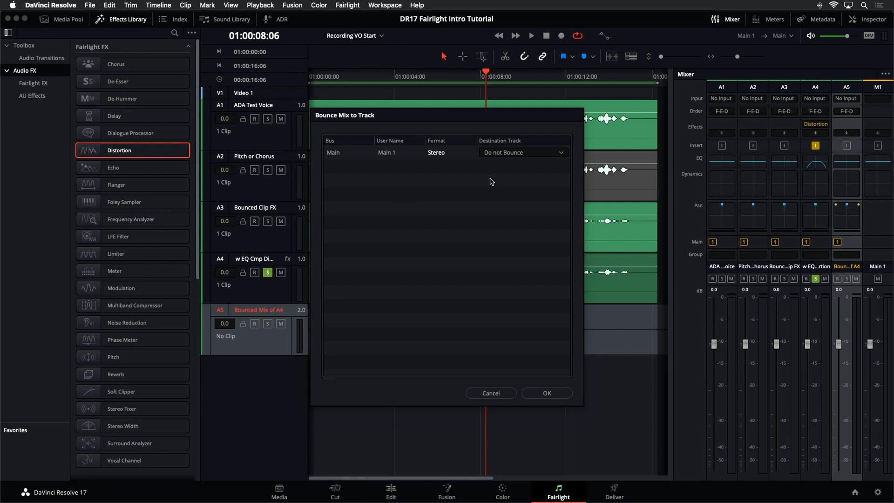
click(523, 154)
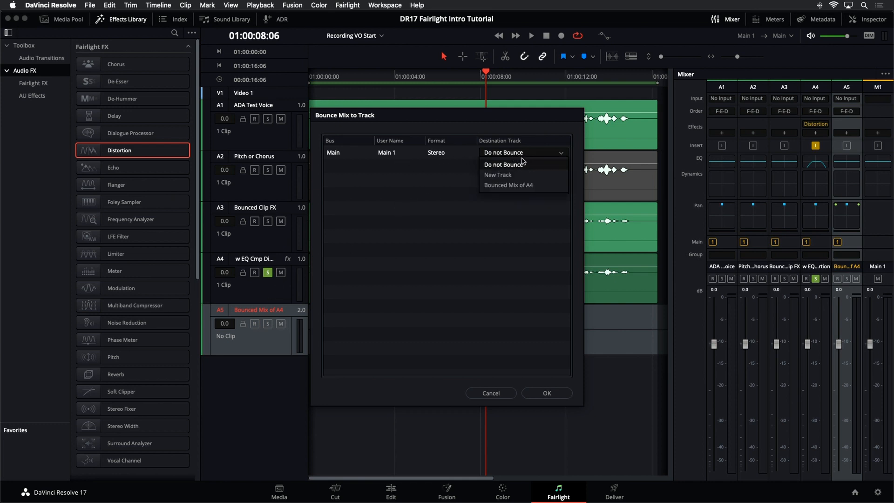
click(511, 187)
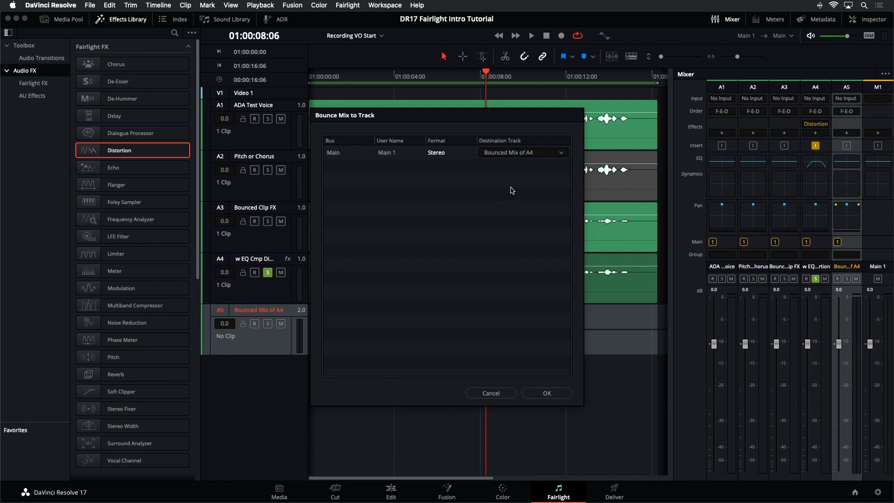
click(545, 392)
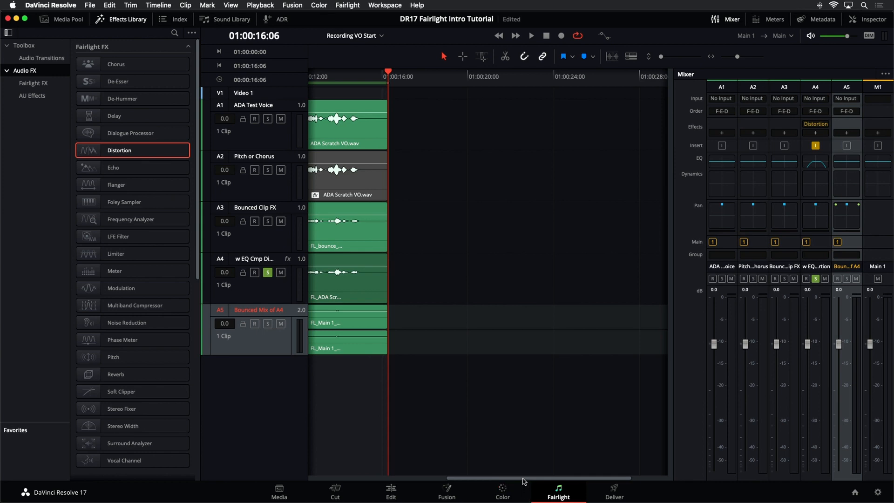
drag(523, 481, 318, 496)
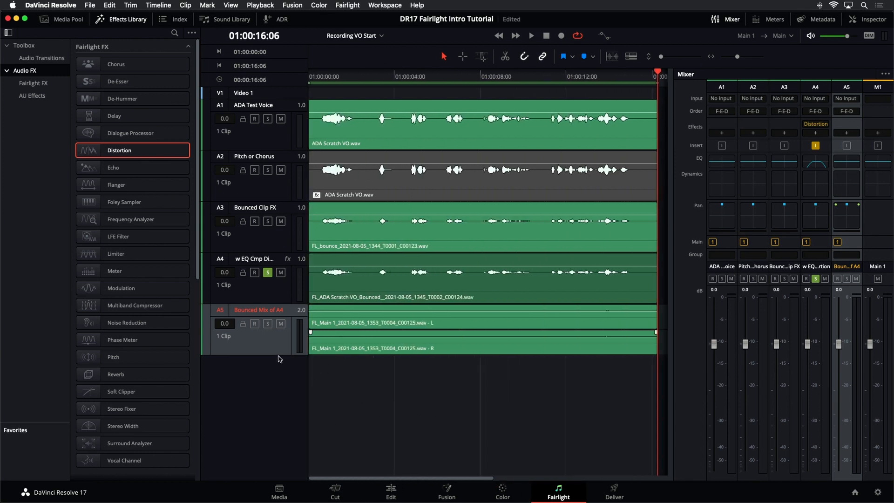
drag(278, 354, 278, 445)
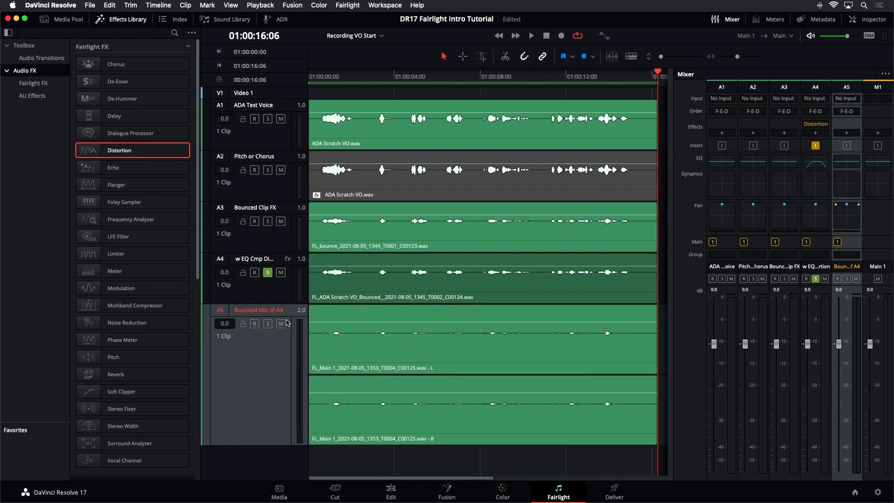
Solo track A5 instead of A4 and play the timeline from its start
click(267, 323)
click(267, 271)
key(Home)
key(space)
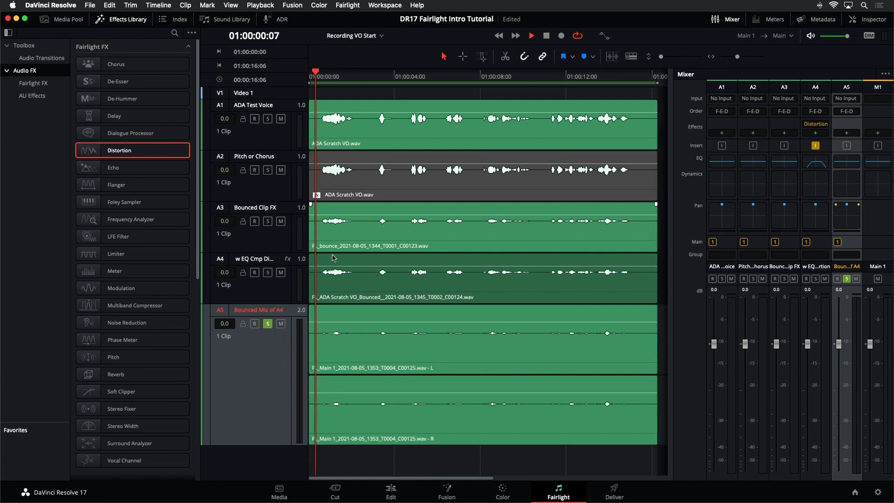
Compare A4 with the bounced A5 during playback by swapping the solo between them, ending with A5 soloed and its clip selected
click(267, 323)
click(268, 272)
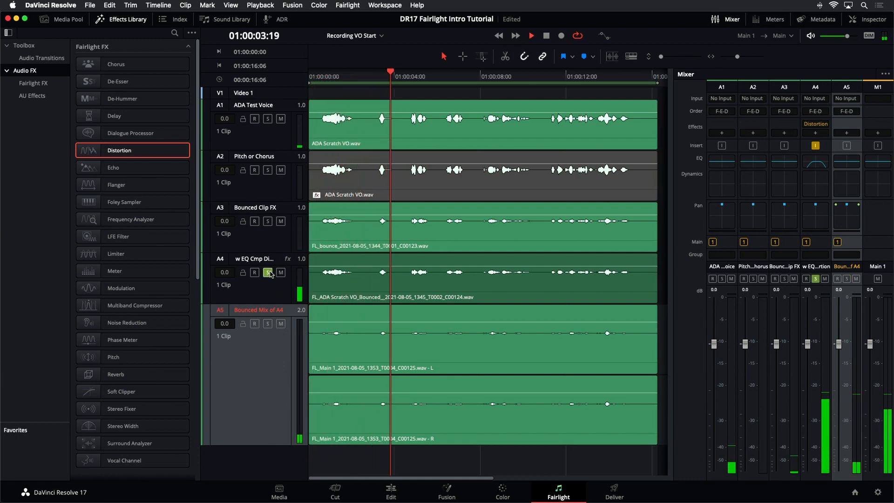
click(268, 272)
click(268, 323)
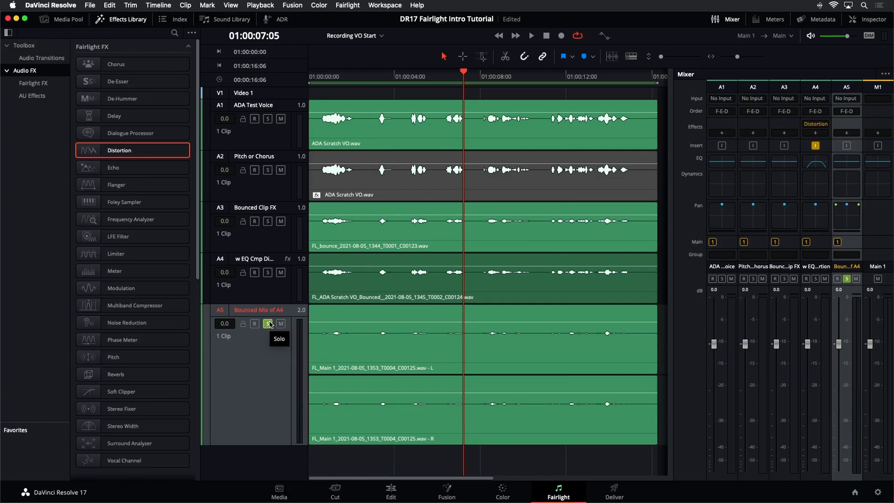
key(shift+z)
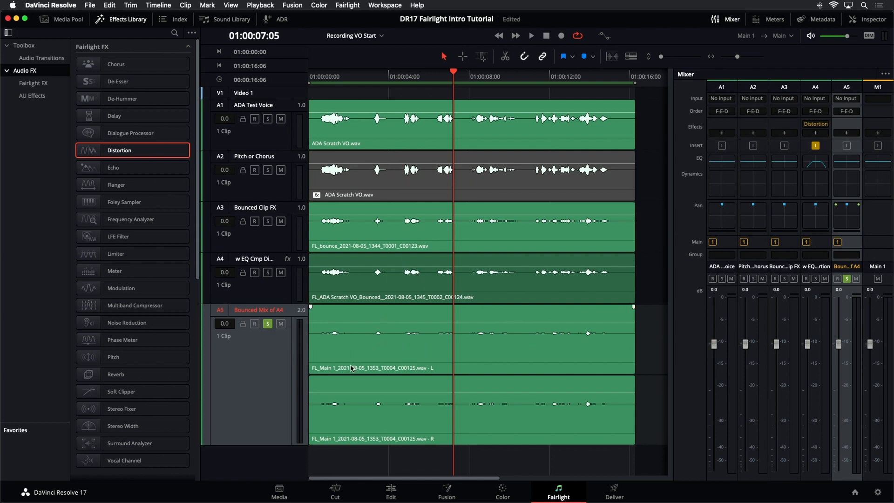
click(358, 353)
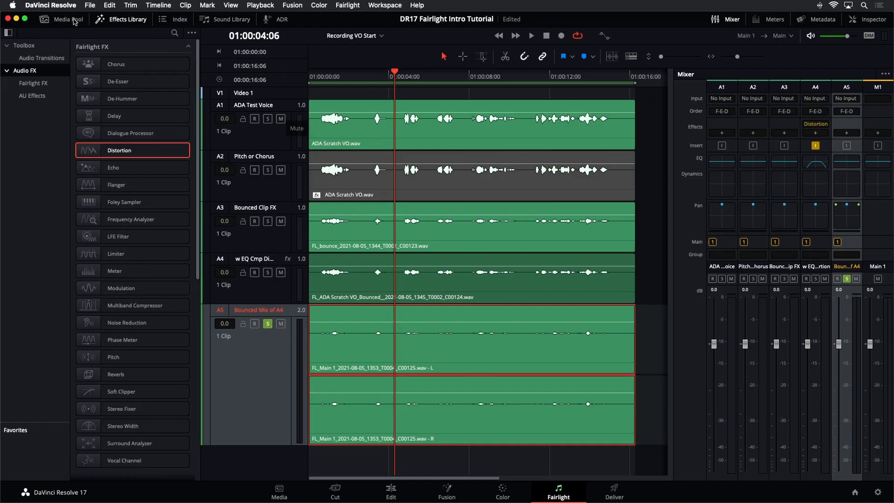
Open the 12 Reverb and EQ Barriers timeline from the project media and play part of its footsteps clip
click(60, 19)
click(111, 20)
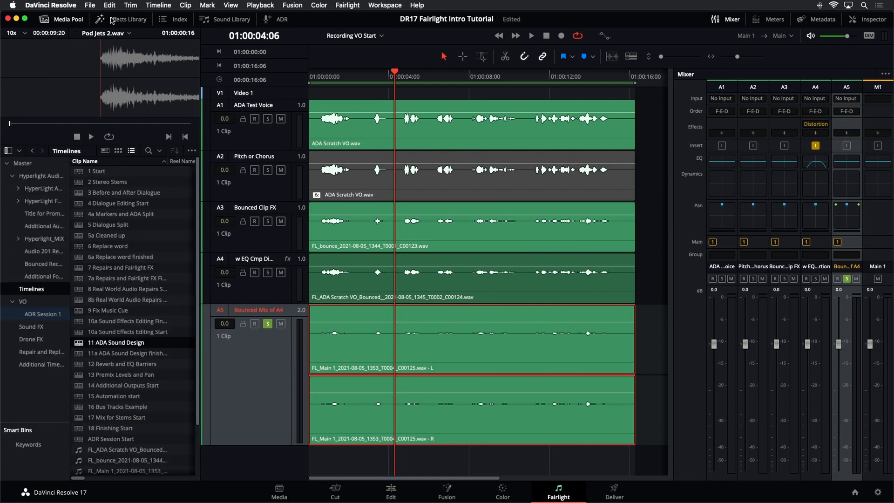
double_click(78, 367)
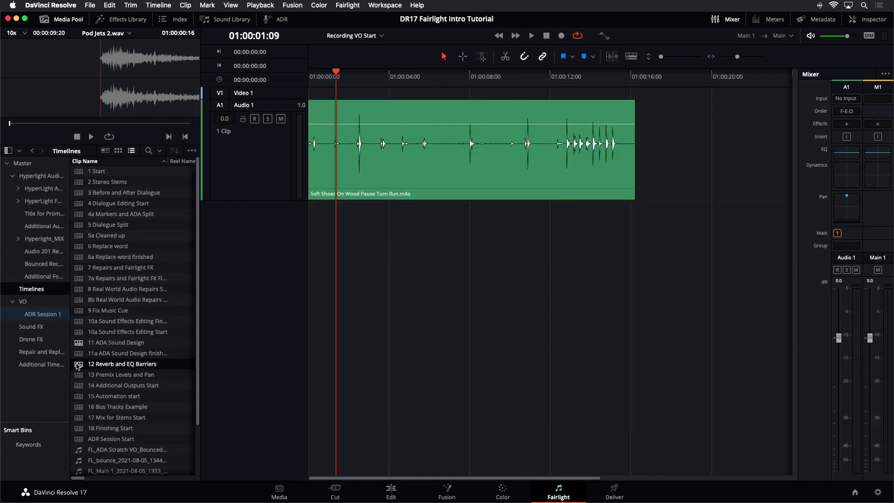
click(75, 20)
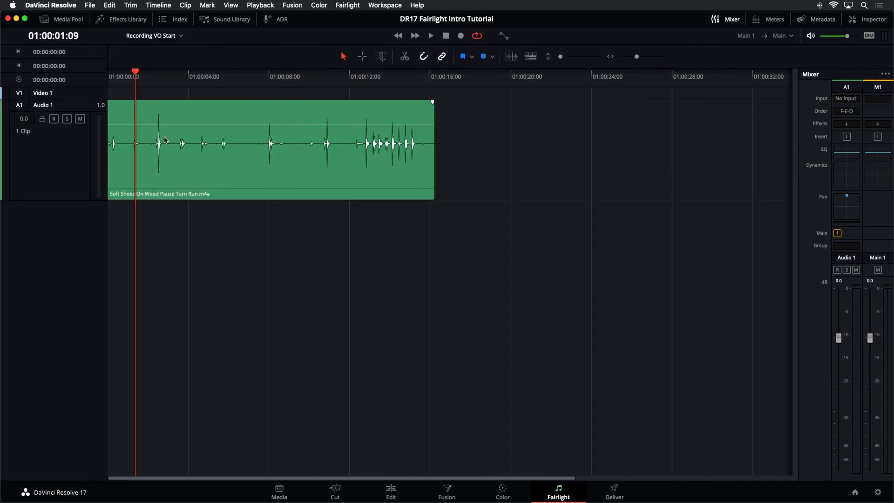
key(shift+z)
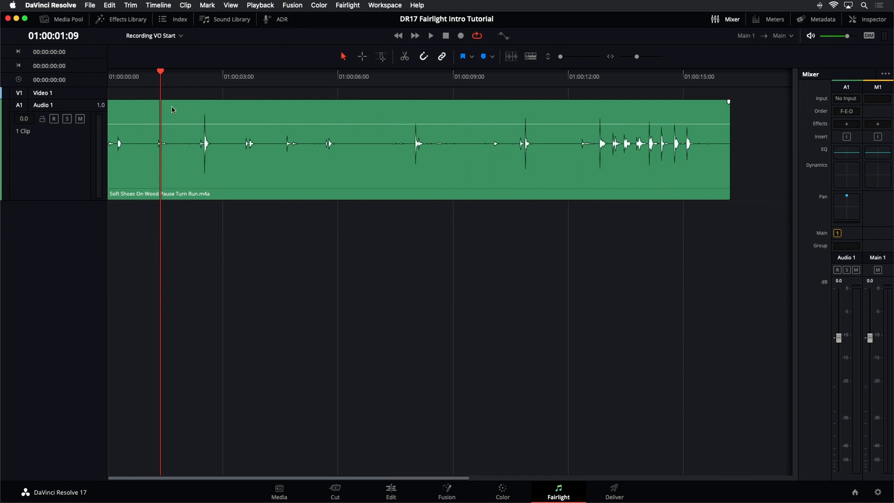
key(space)
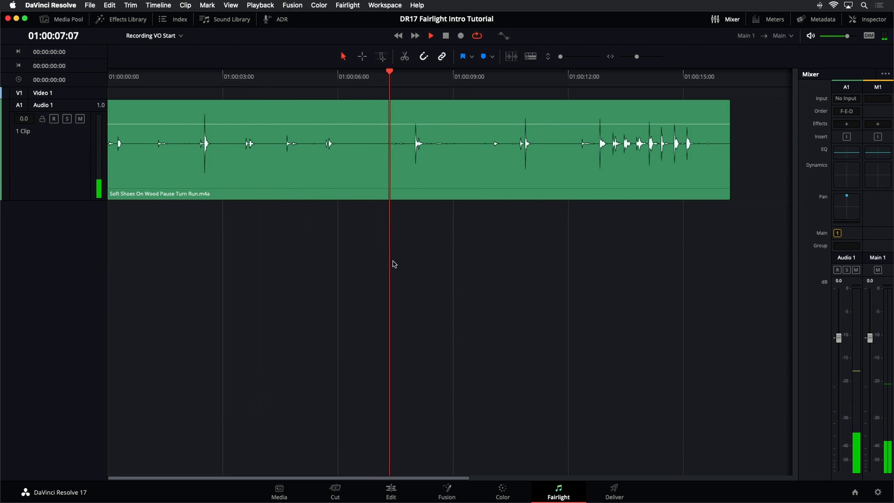
key(space)
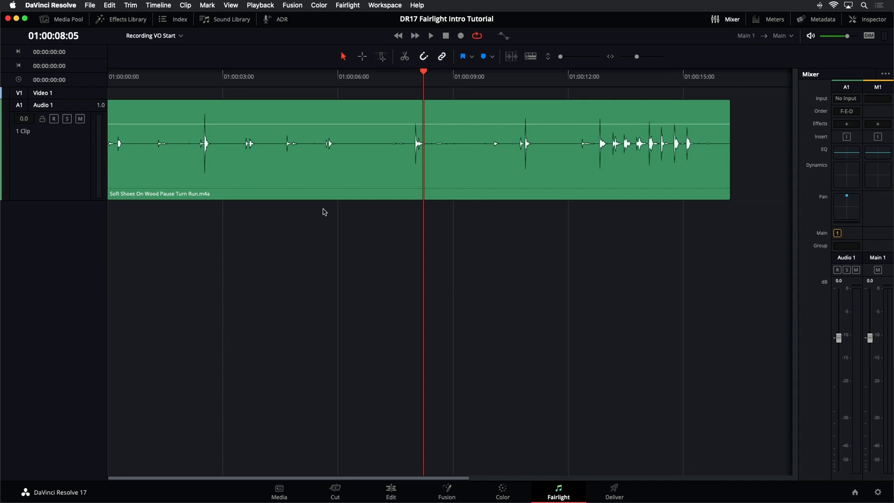
Add the Reverb effect to track Audio 1 and reposition its settings window clear of the track header and waveform
click(125, 20)
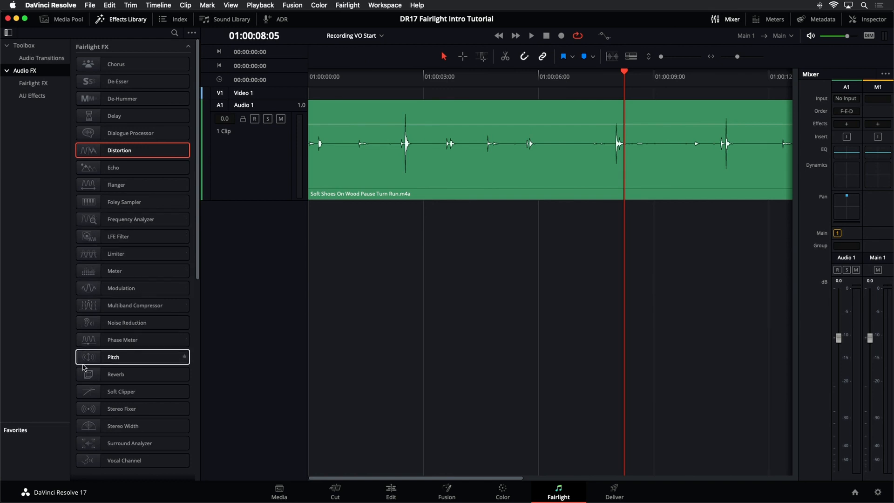
drag(99, 374, 267, 159)
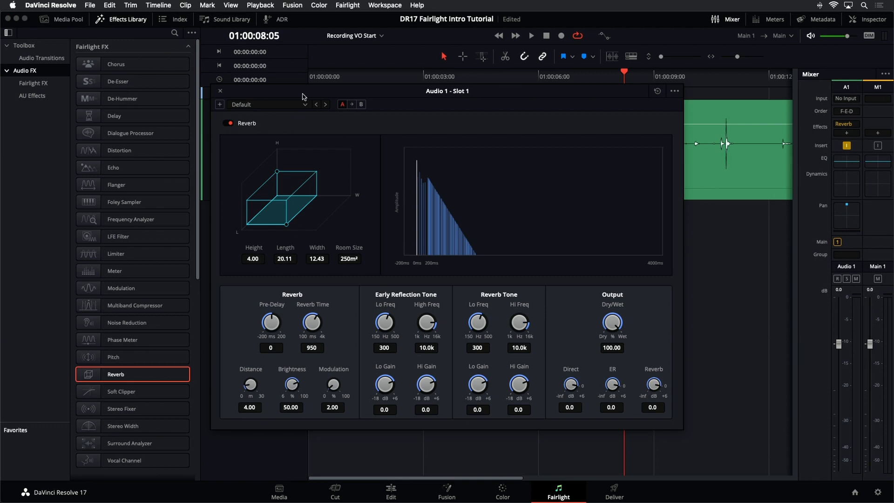
drag(303, 97, 372, 114)
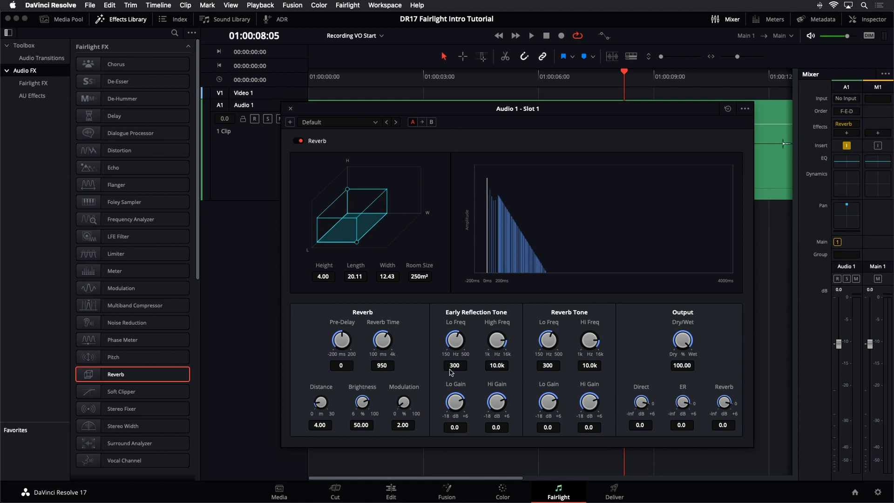
drag(418, 114, 437, 175)
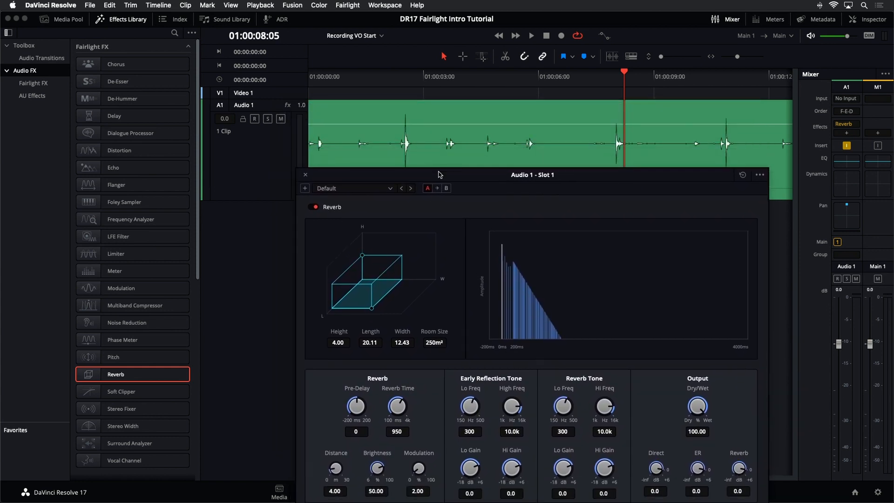
Audition the Default and Bathroom presets of the Reverb effect on the footsteps clip
key(space)
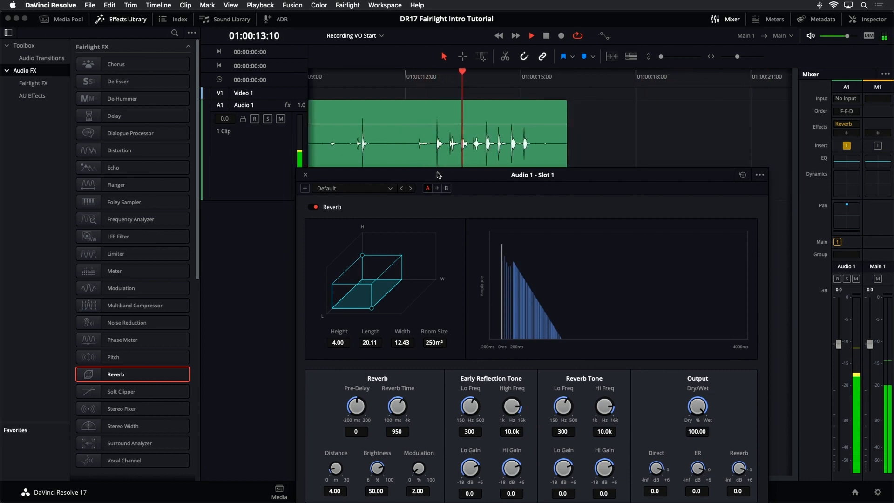
key(space)
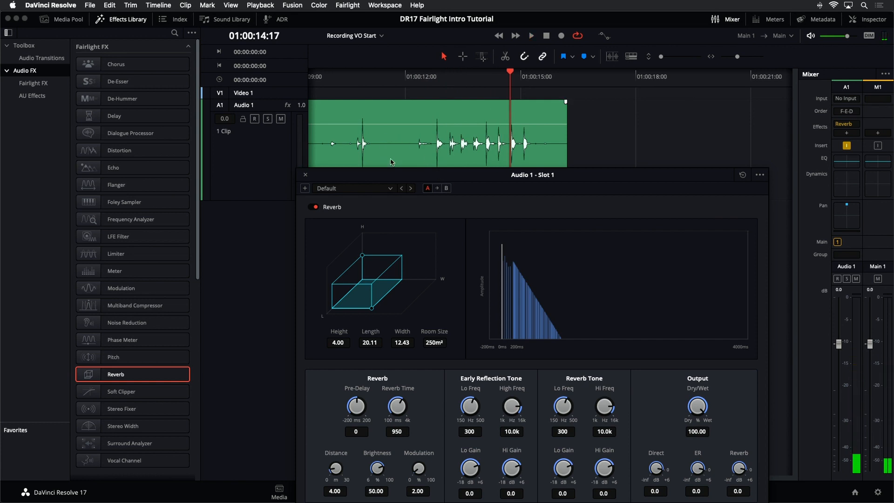
click(365, 192)
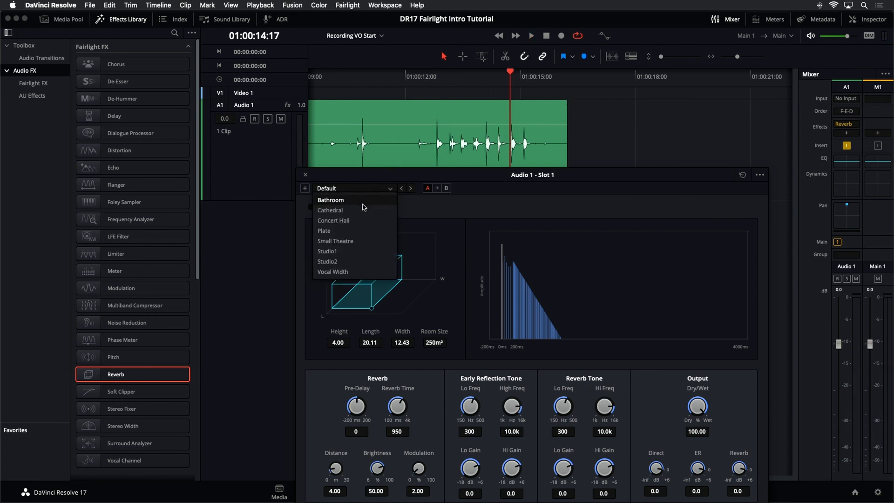
click(349, 200)
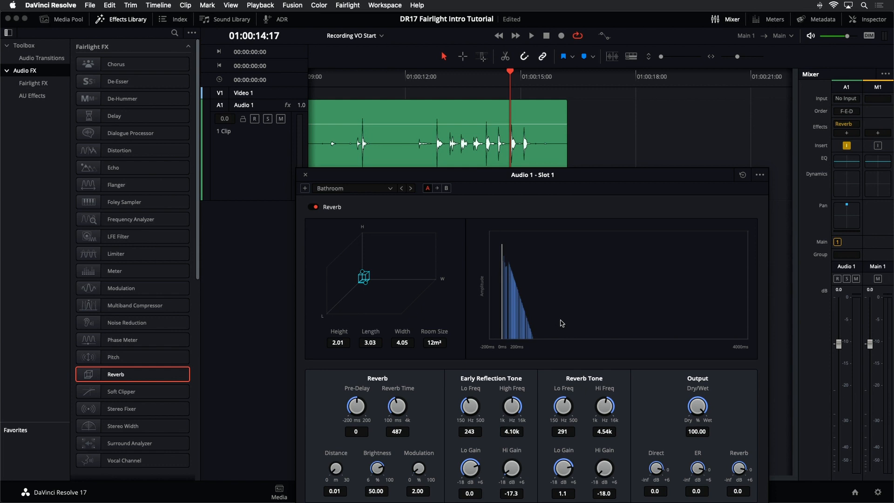
key(space)
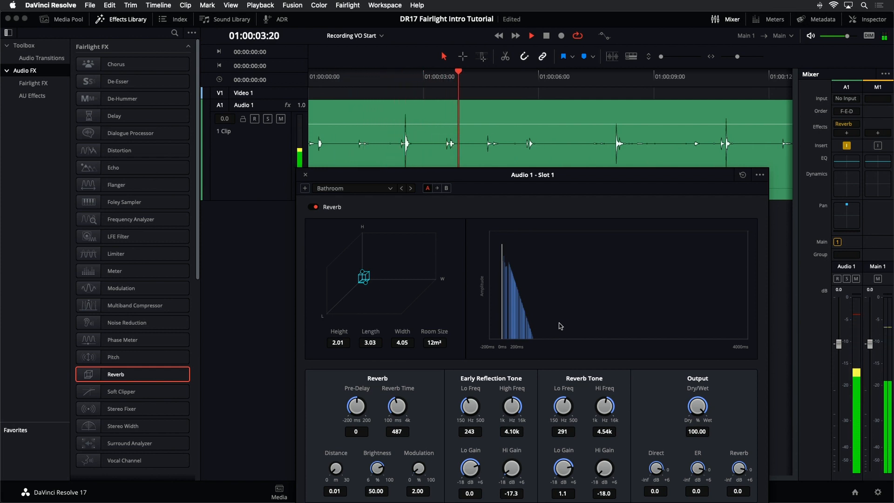
key(space)
Apply the Cathedral preset to Audio 1's Reverb effect and play the footsteps to hear it
click(346, 188)
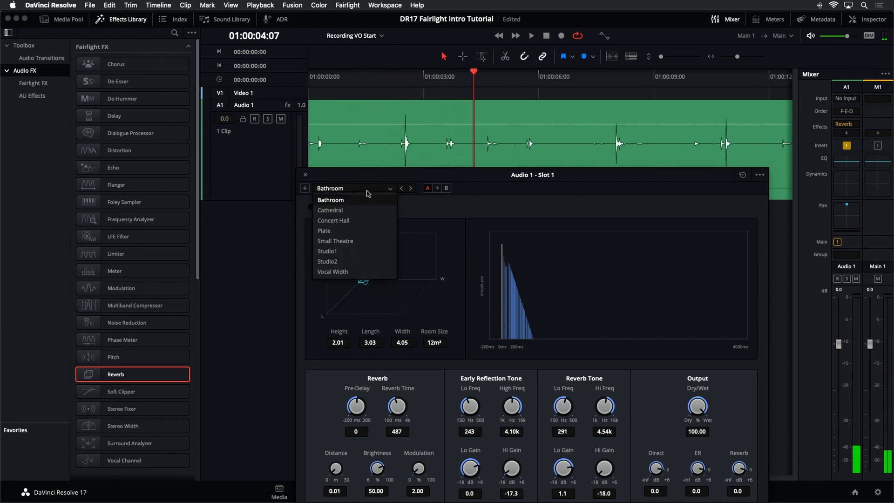
click(363, 212)
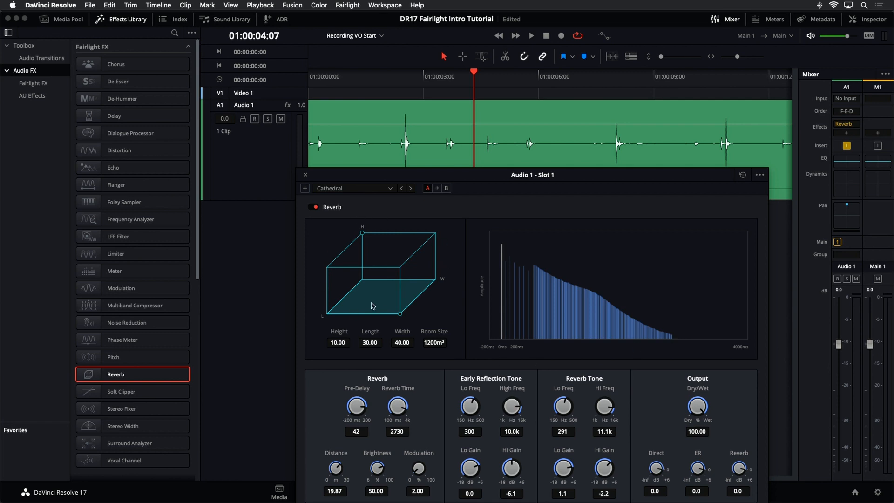
key(space)
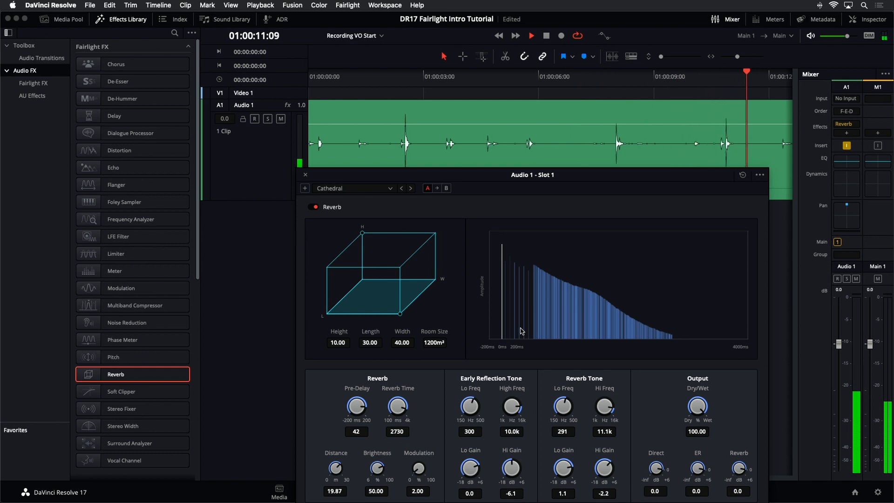
key(space)
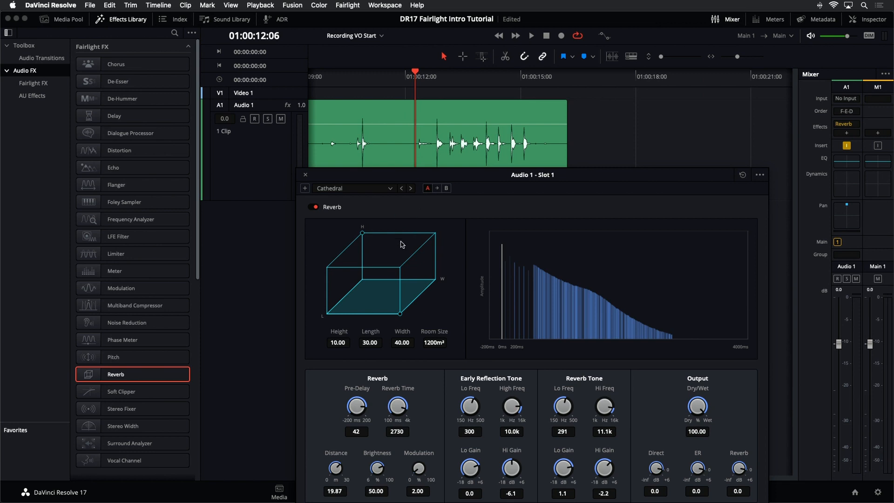
Apply the Studio2 preset to Audio 1's Reverb effect, audition the footsteps, and reposition the settings window to reveal all its controls
click(390, 188)
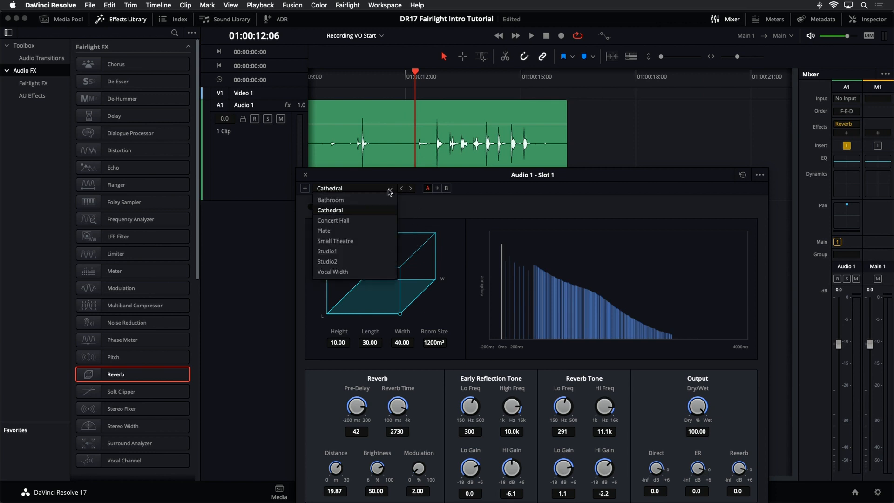
click(358, 261)
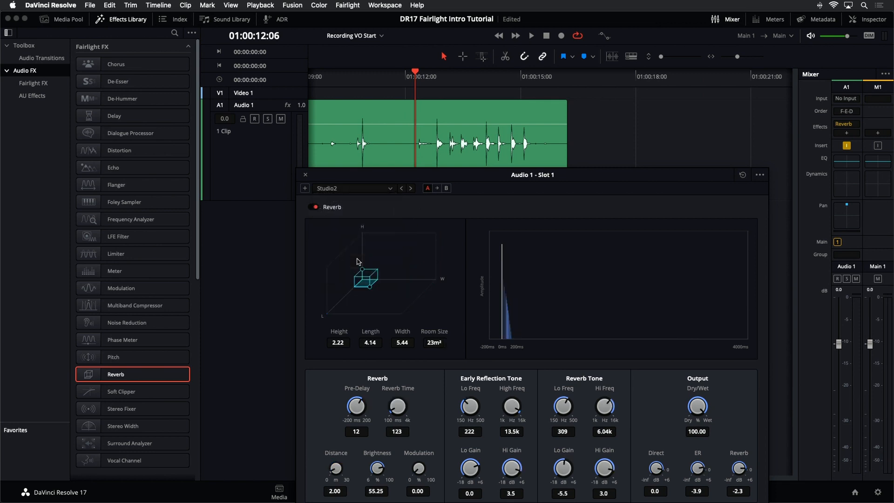
key(space)
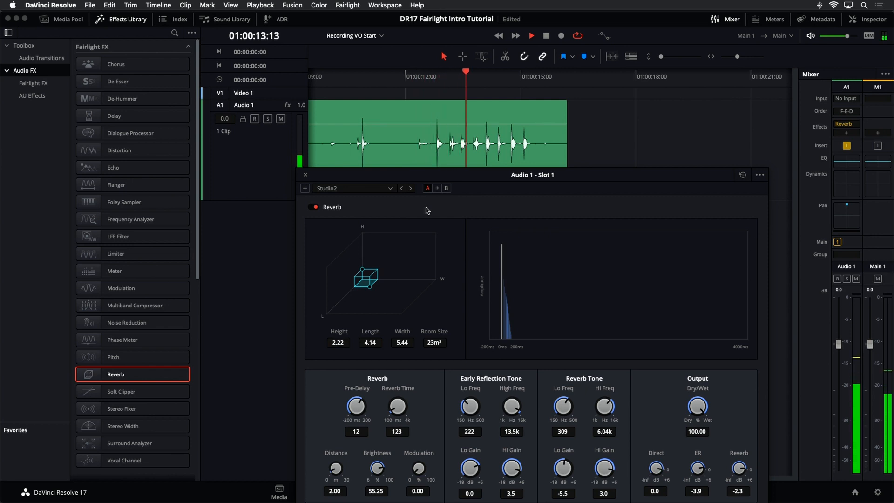
key(space)
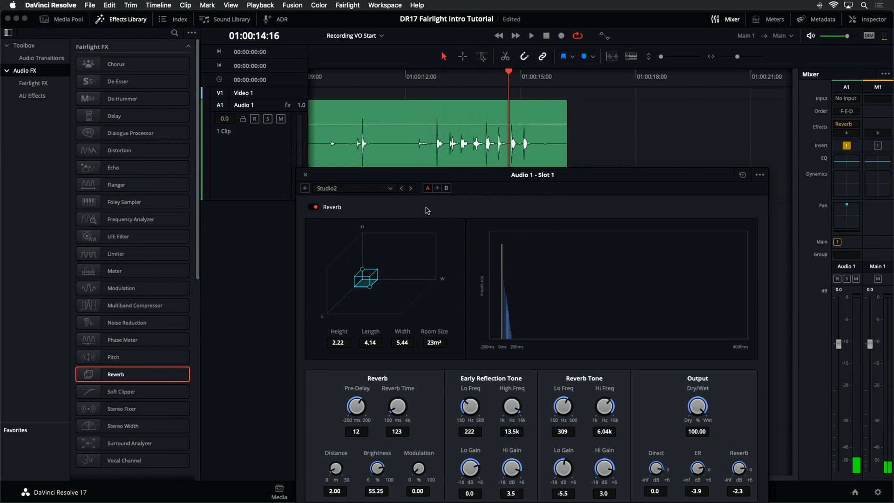
drag(407, 179, 418, 138)
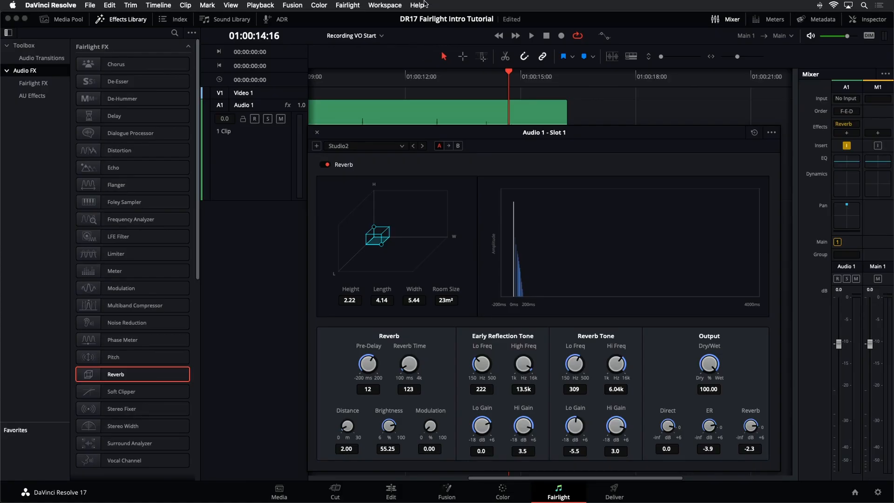
click(419, 5)
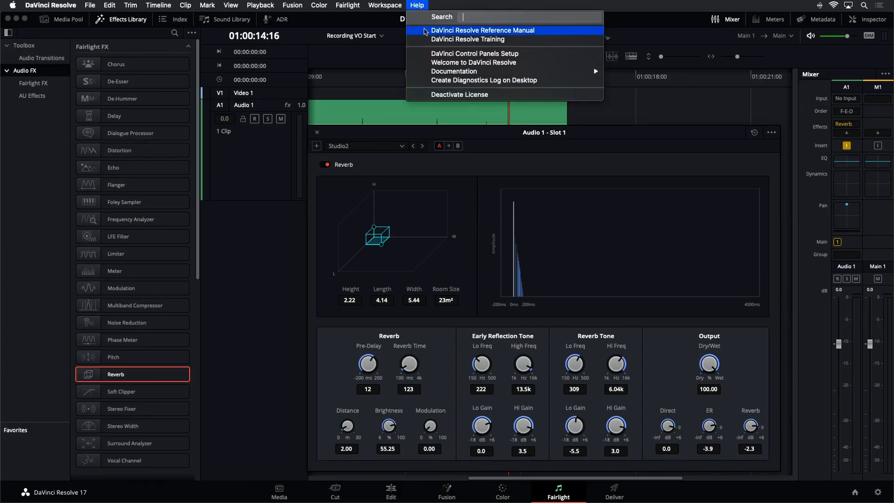
click(374, 72)
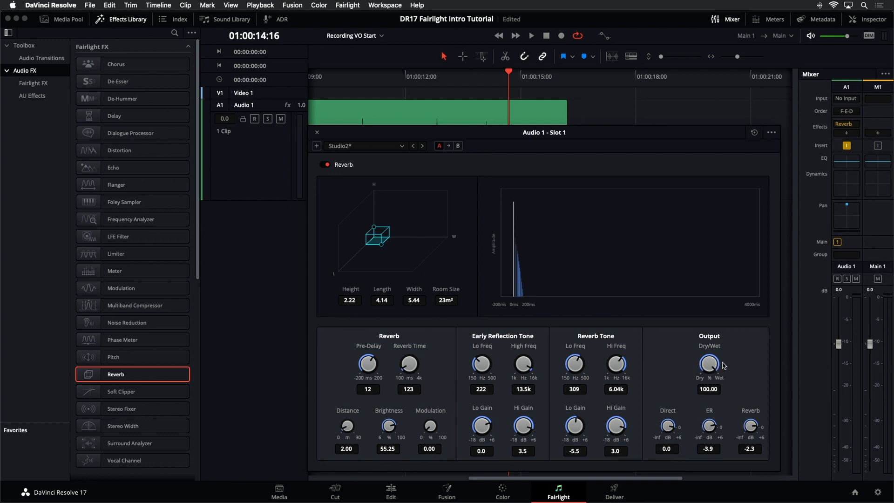
Load the Cathedral preset in the Reverb effect and set its output levels to Direct -1.4, ER -2.7 and Reverb -8.2 dB
mouse_move(723, 365)
mouse_down()
mouse_move(676, 361)
mouse_move(734, 365)
mouse_up()
click(397, 147)
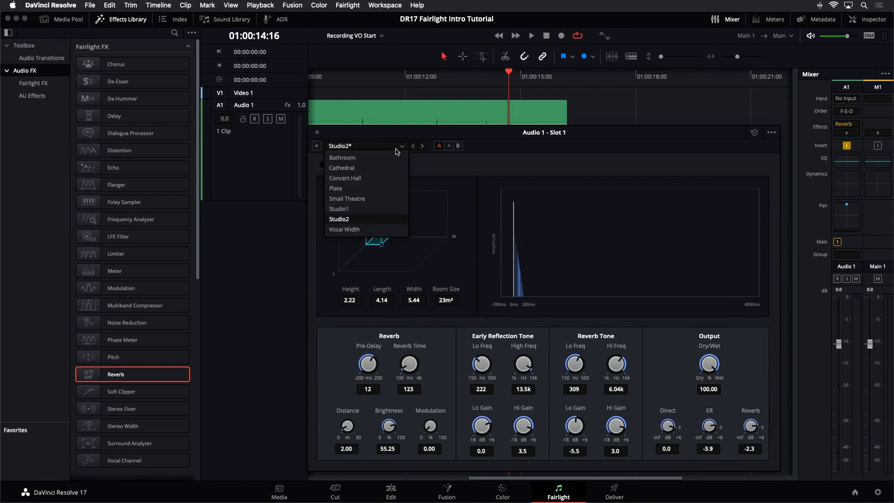
click(395, 168)
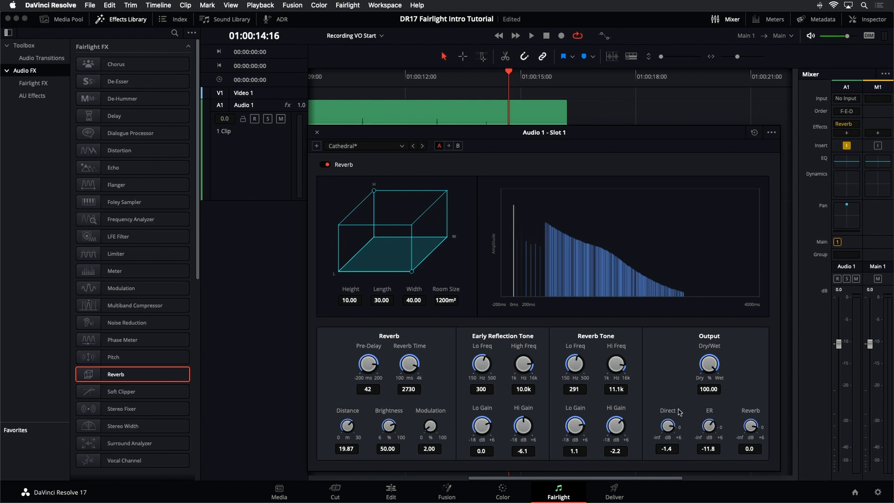
drag(751, 429, 725, 427)
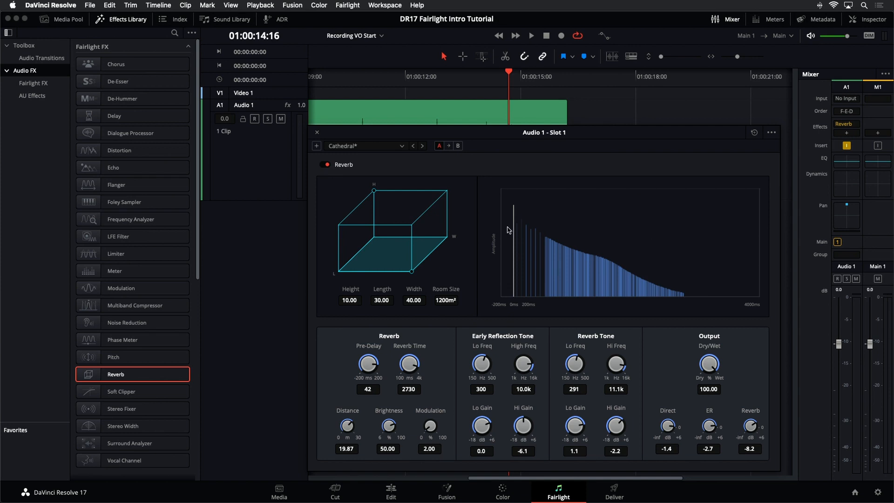
Load the Concert Hall preset in the Reverb effect for comparison, and switch back to the unmodified Cathedral preset
click(393, 150)
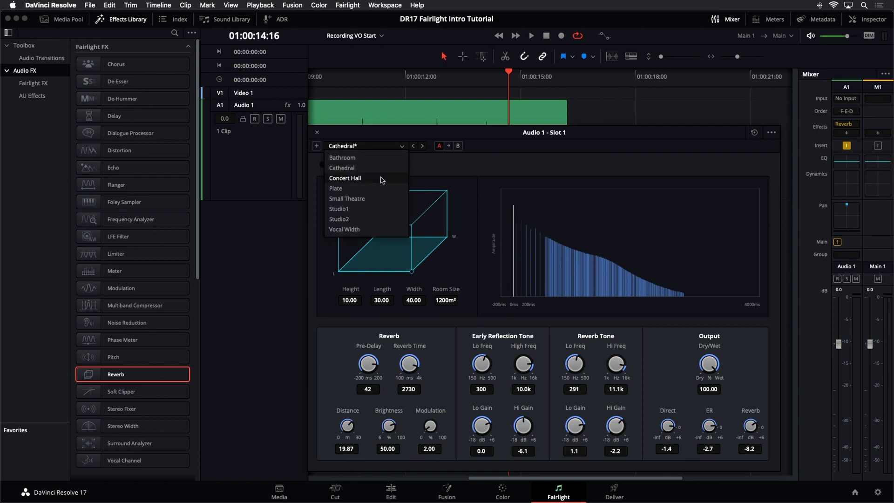
click(368, 166)
click(372, 147)
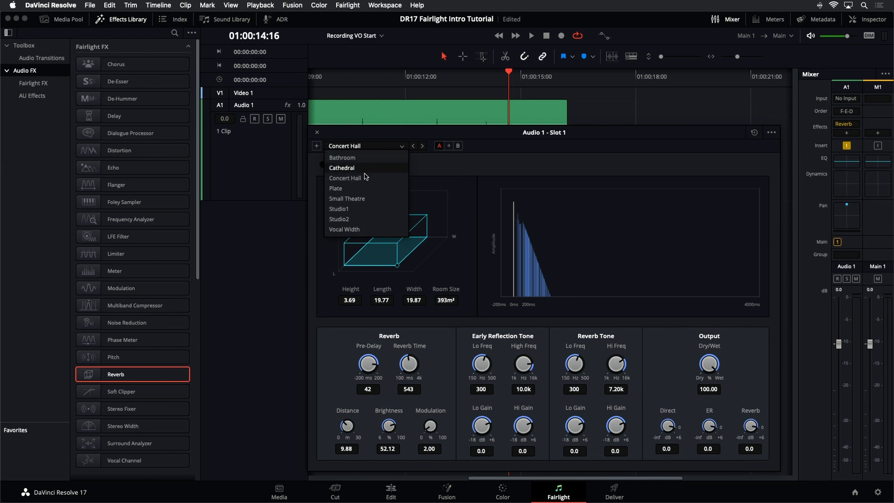
click(364, 169)
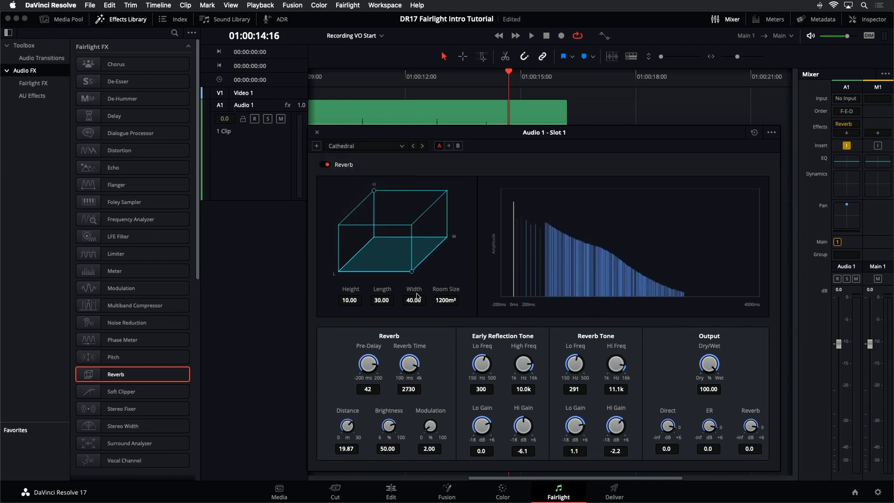
Switch Audio 1's Reverb effect to the Studio2 preset and close its settings window
click(366, 148)
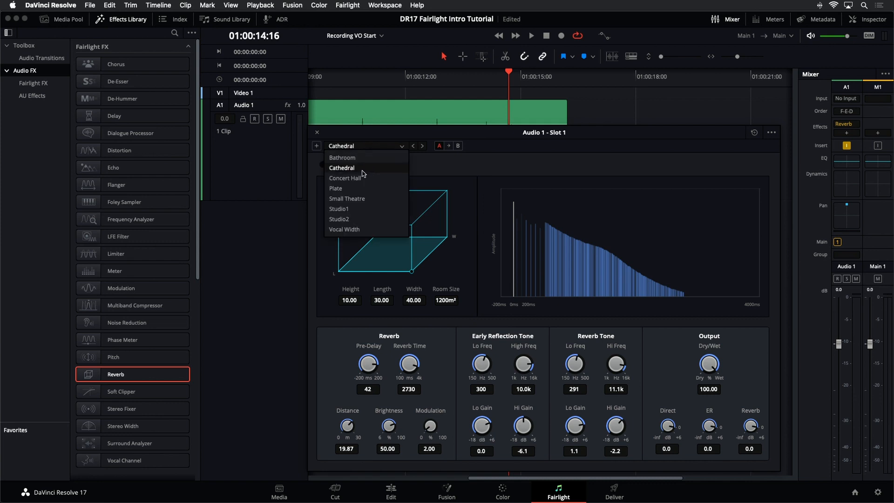
click(359, 219)
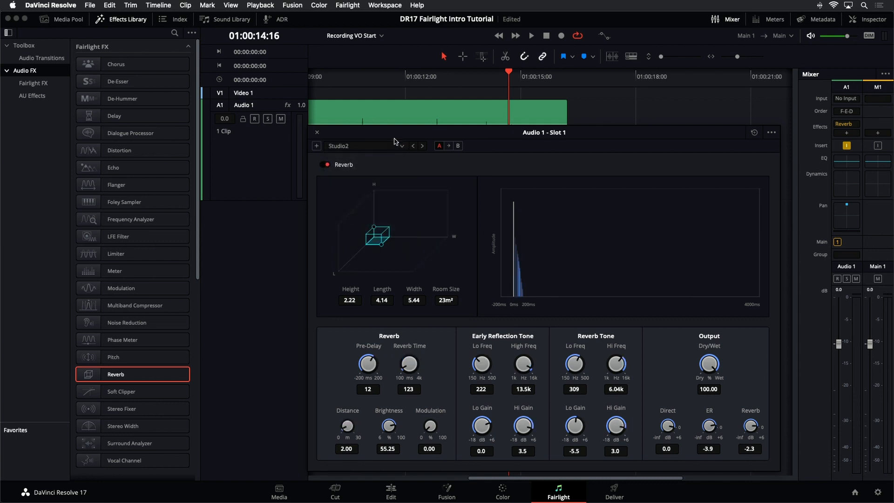
click(317, 133)
Play the footsteps clip from about 01:00:12:18 and slightly raise its clip volume line
click(455, 82)
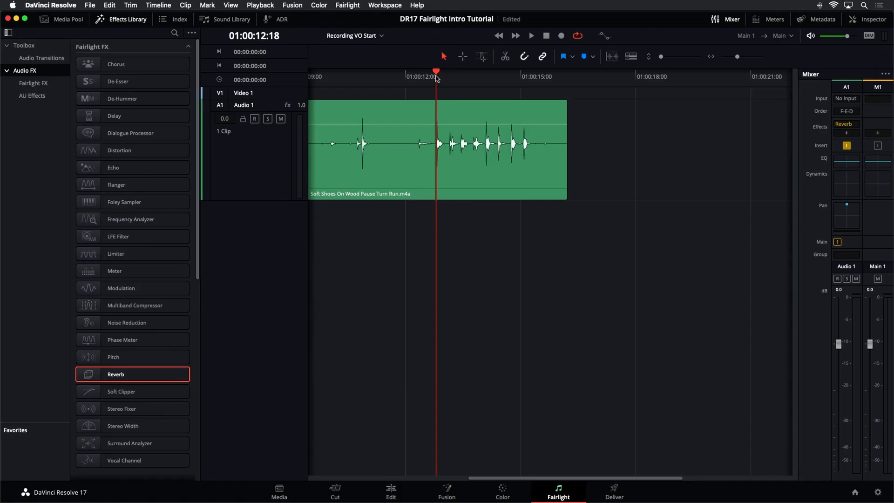
key(space)
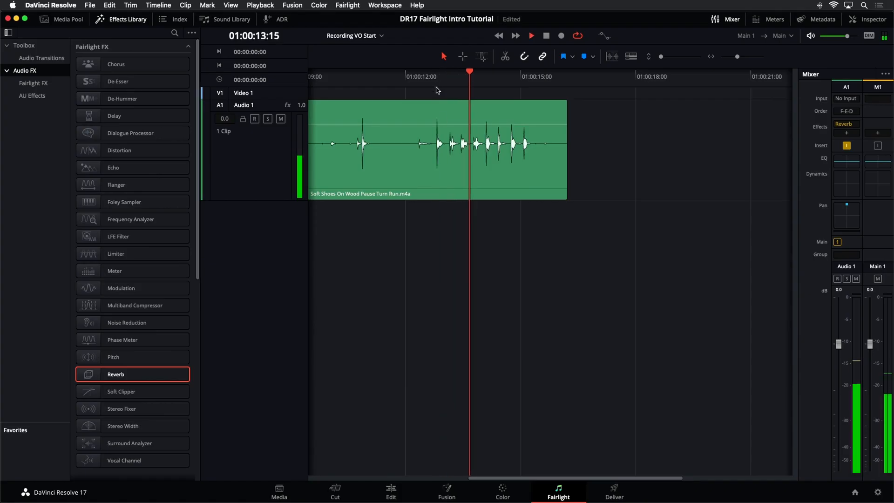
drag(445, 124, 445, 119)
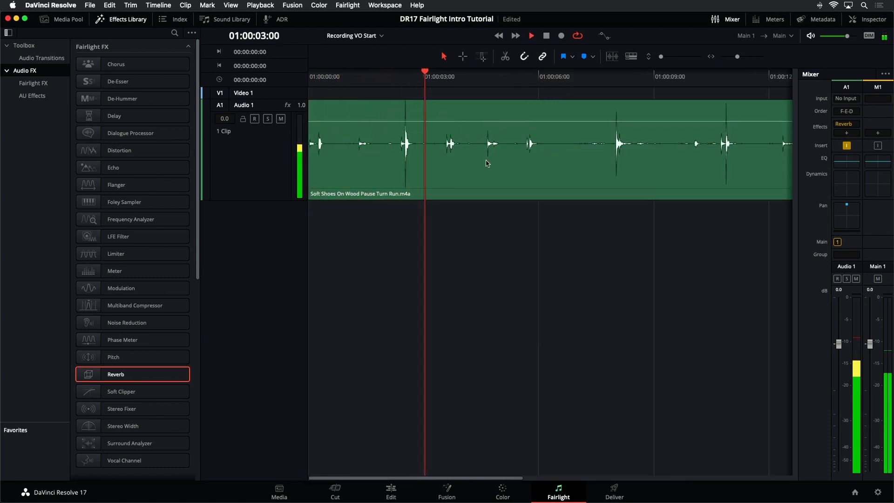
key(space)
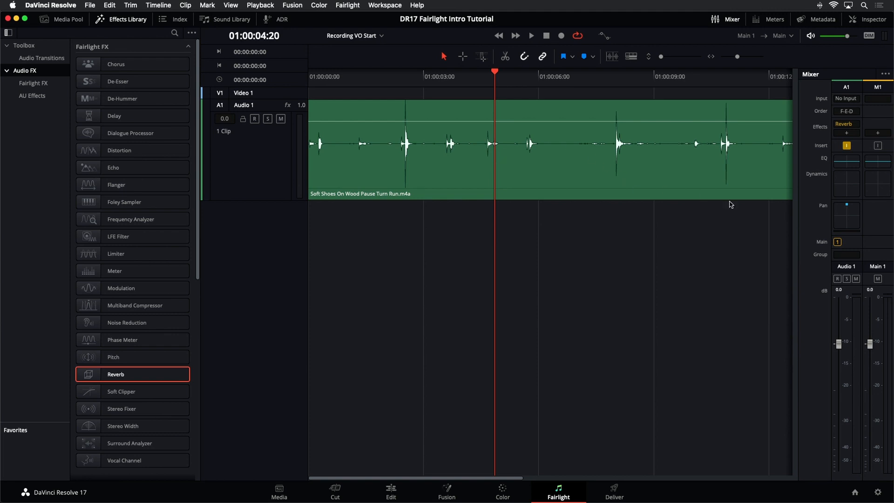
In Audio 1's equalizer, lower the Band 6 high-cut frequency to 3k7 and raise the overall gain to 9.7 dB during playback
double_click(847, 162)
drag(601, 137, 622, 134)
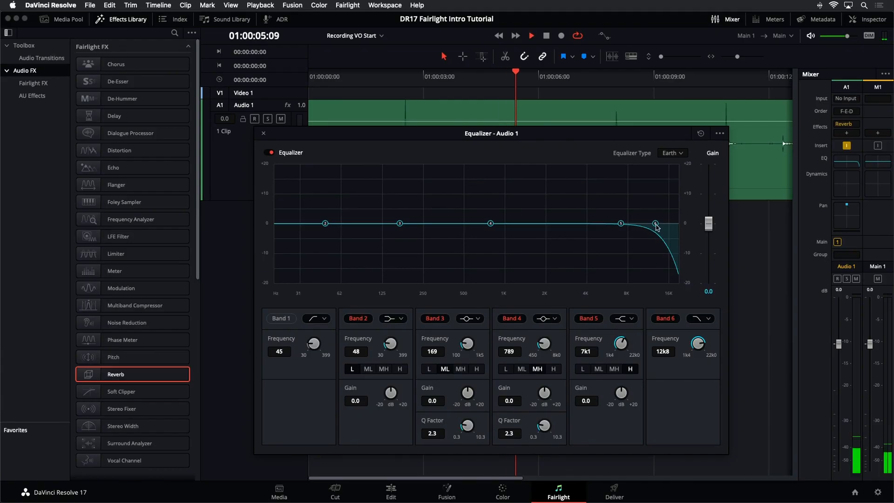
drag(656, 227, 583, 215)
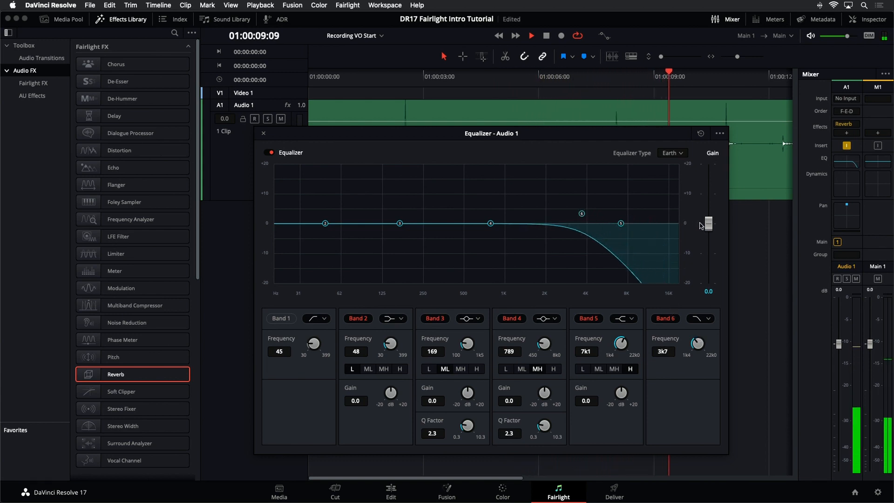
drag(707, 224, 707, 194)
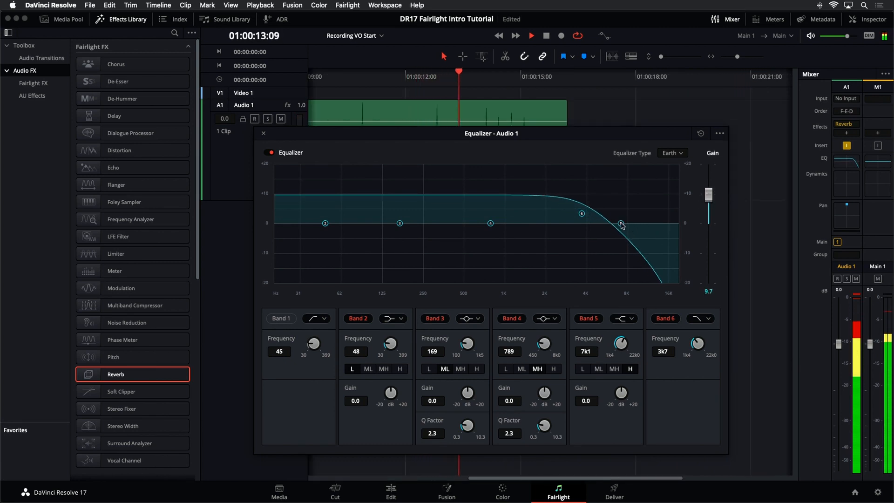
Set equalizer Band 5 to 5k5 with +0.5 dB gain and Band 6 to 119 Hz, and uncover the clip's waveform
drag(621, 223, 421, 193)
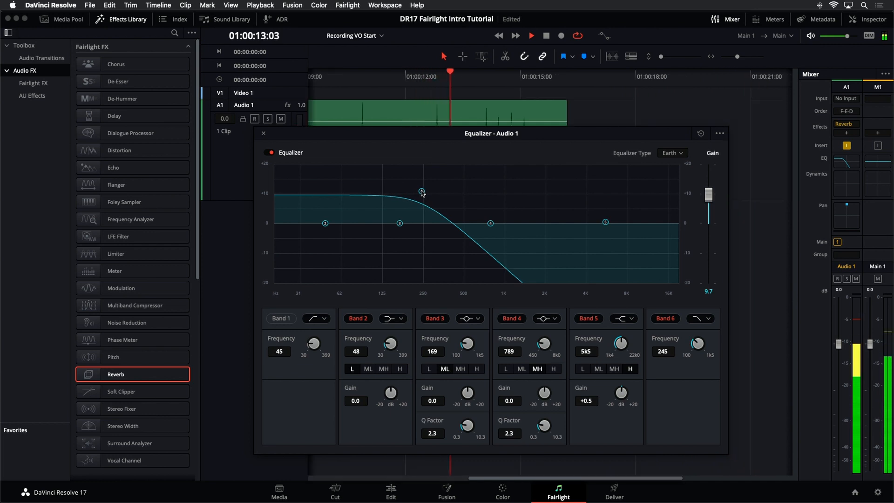
drag(422, 193, 380, 194)
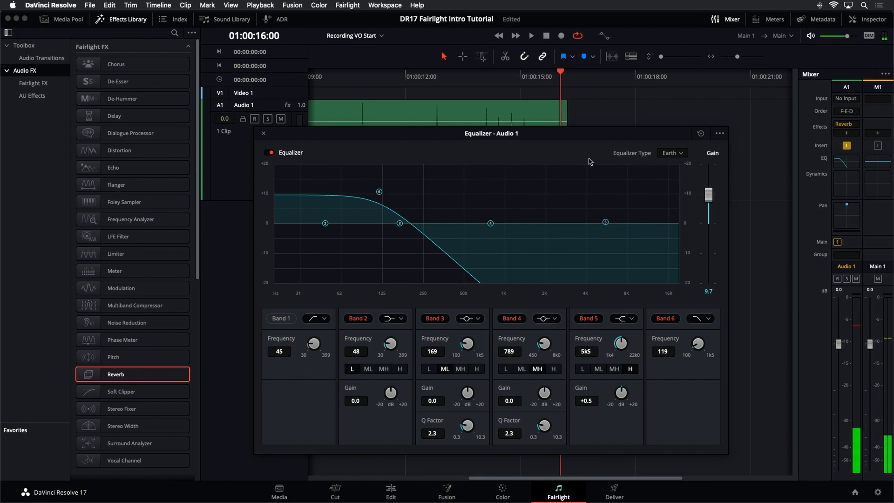
drag(437, 131, 491, 201)
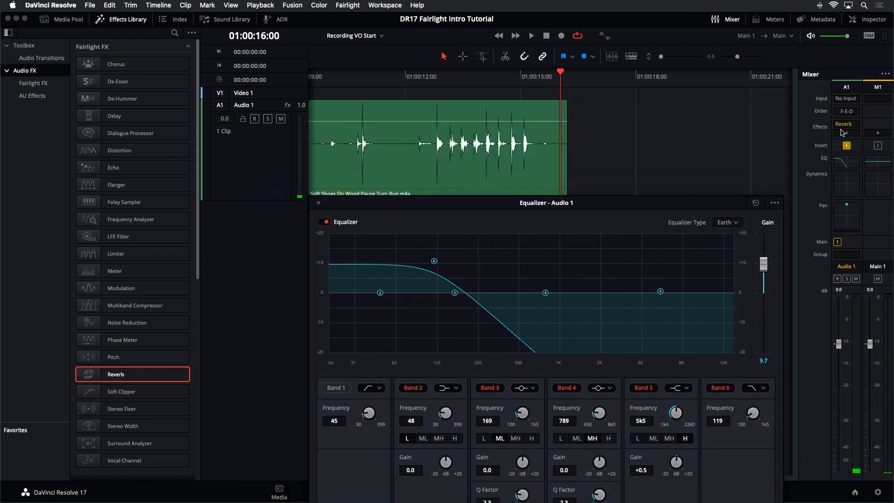
Reopen Audio 1's Reverb effect, change its preset to Cathedral, and close its settings window
drag(850, 126, 848, 125)
click(405, 148)
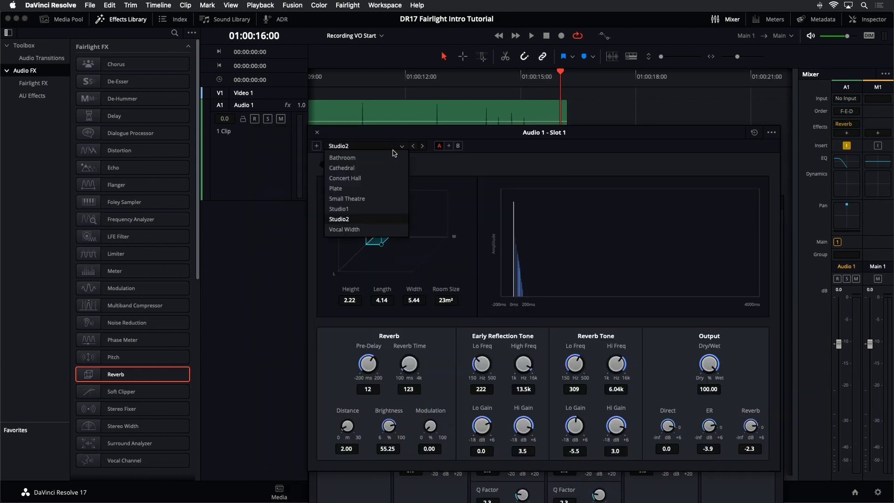
click(387, 168)
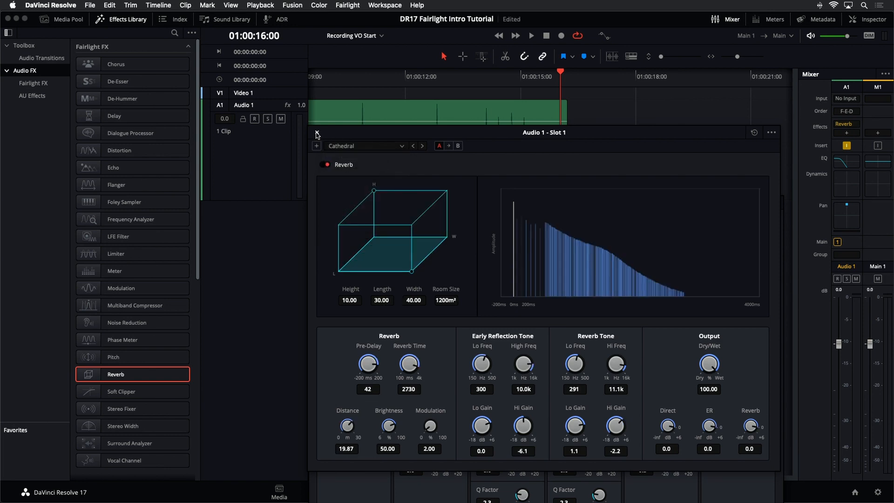
click(317, 134)
Reposition the equalizer window and raise the Band 6 high-cut frequency to 391 Hz while playing the footsteps
drag(517, 204, 515, 161)
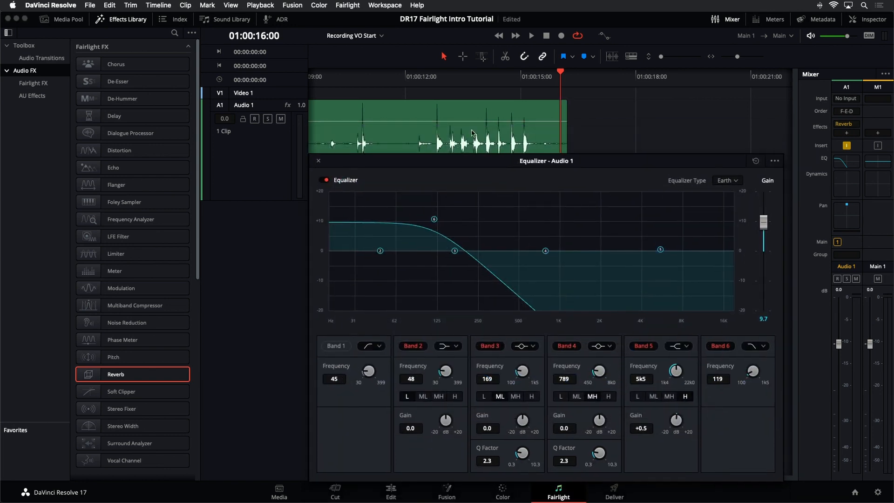
key(space)
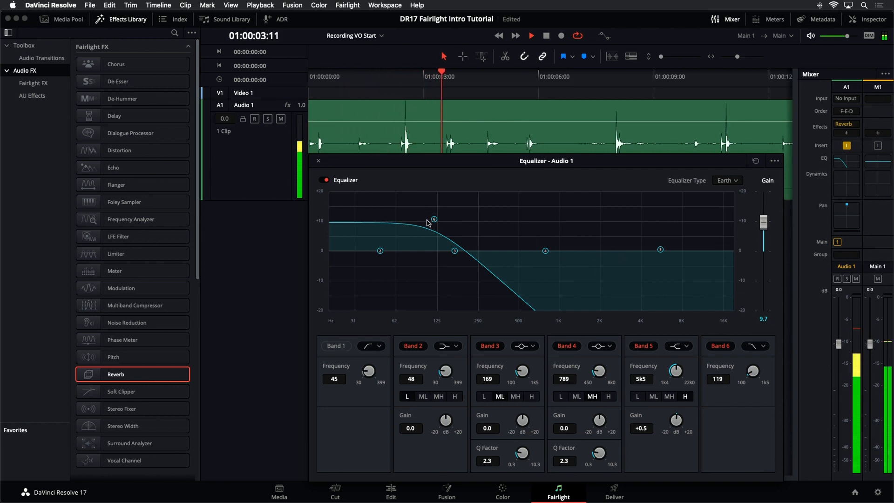
drag(433, 220, 504, 223)
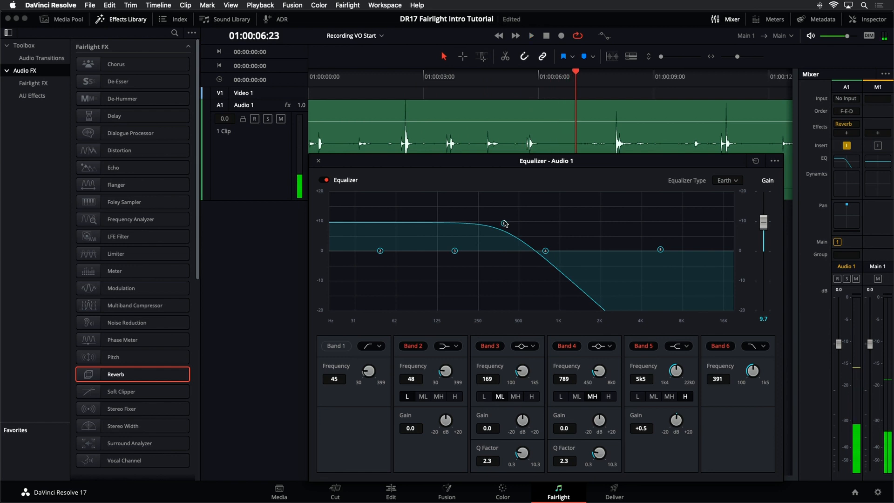